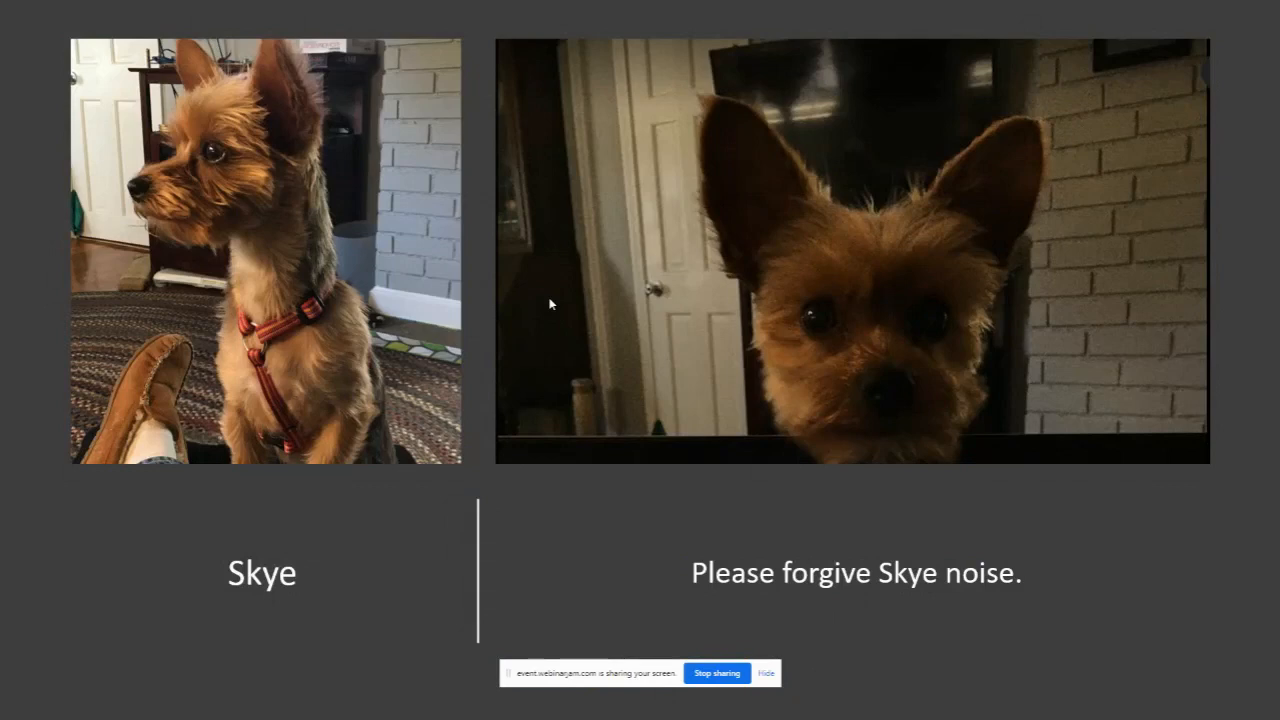
End the slide show and switch to the Webinar Scratch map in MapBusinessOnline.
key(Escape)
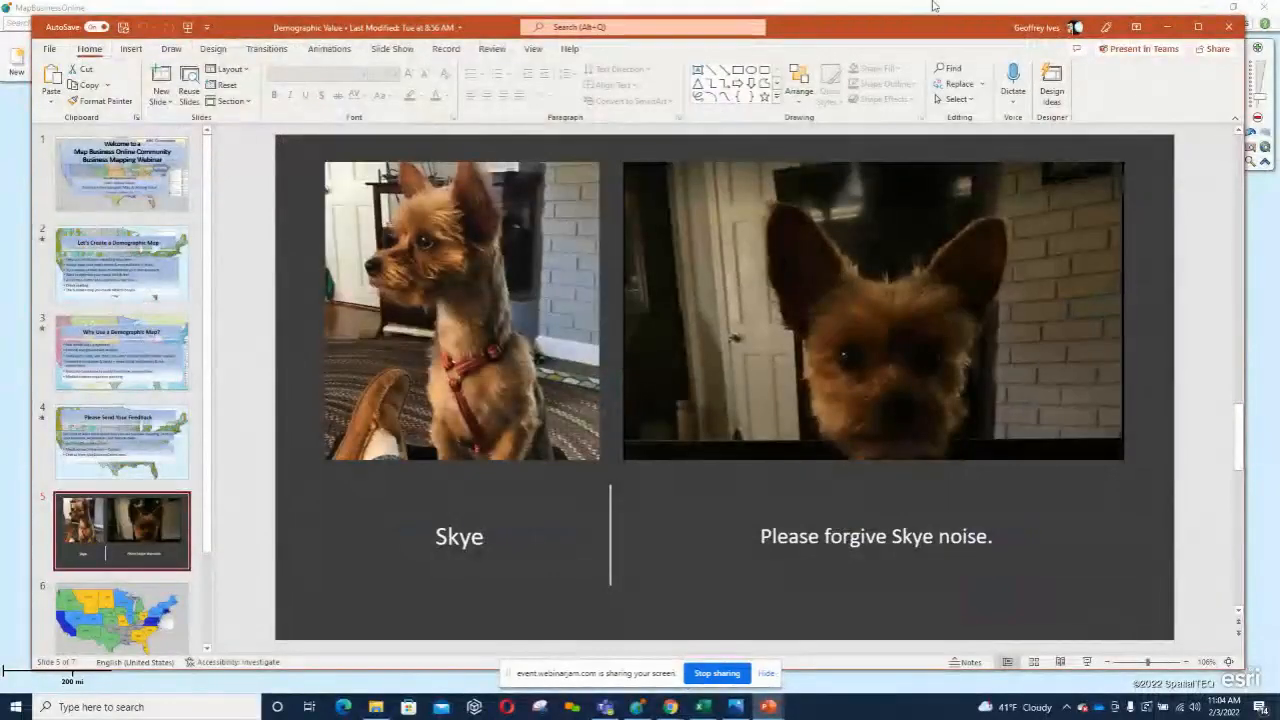
click(1271, 216)
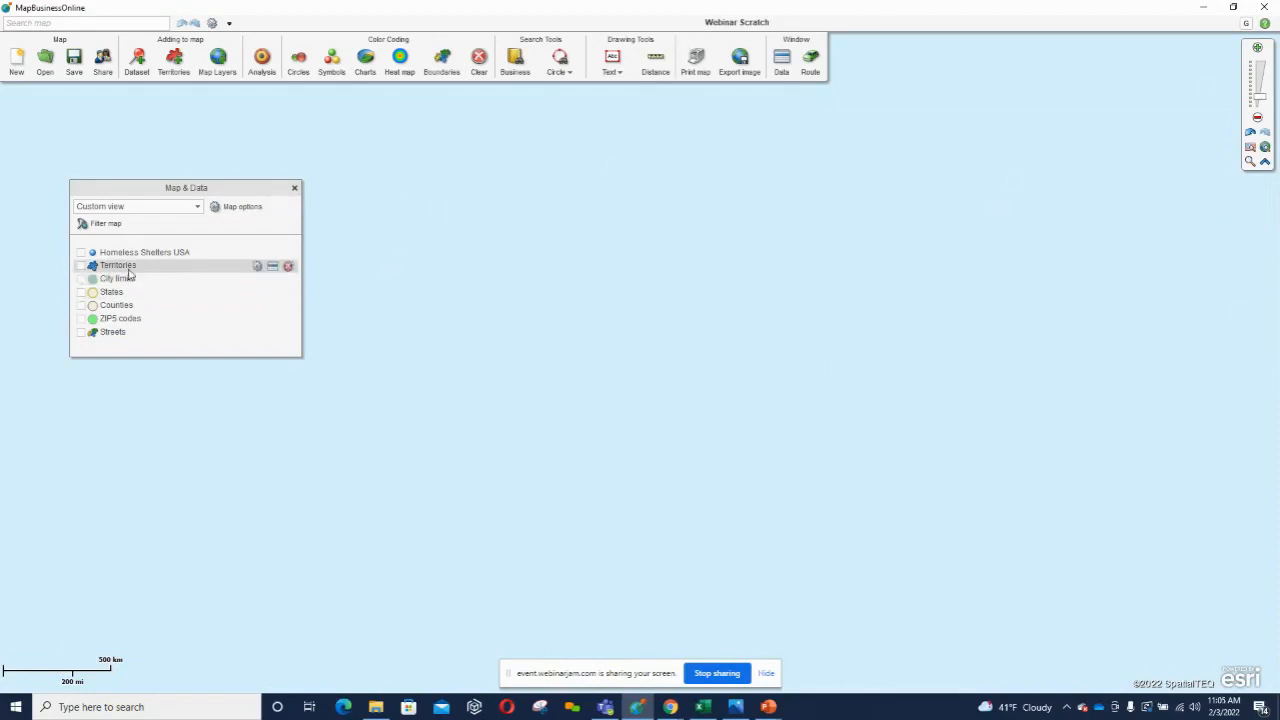
Show the ZIP5 codes layer on the map and set its outline color to black.
mouse_move(250, 187)
mouse_down()
mouse_move(214, 177)
mouse_move(234, 184)
mouse_up()
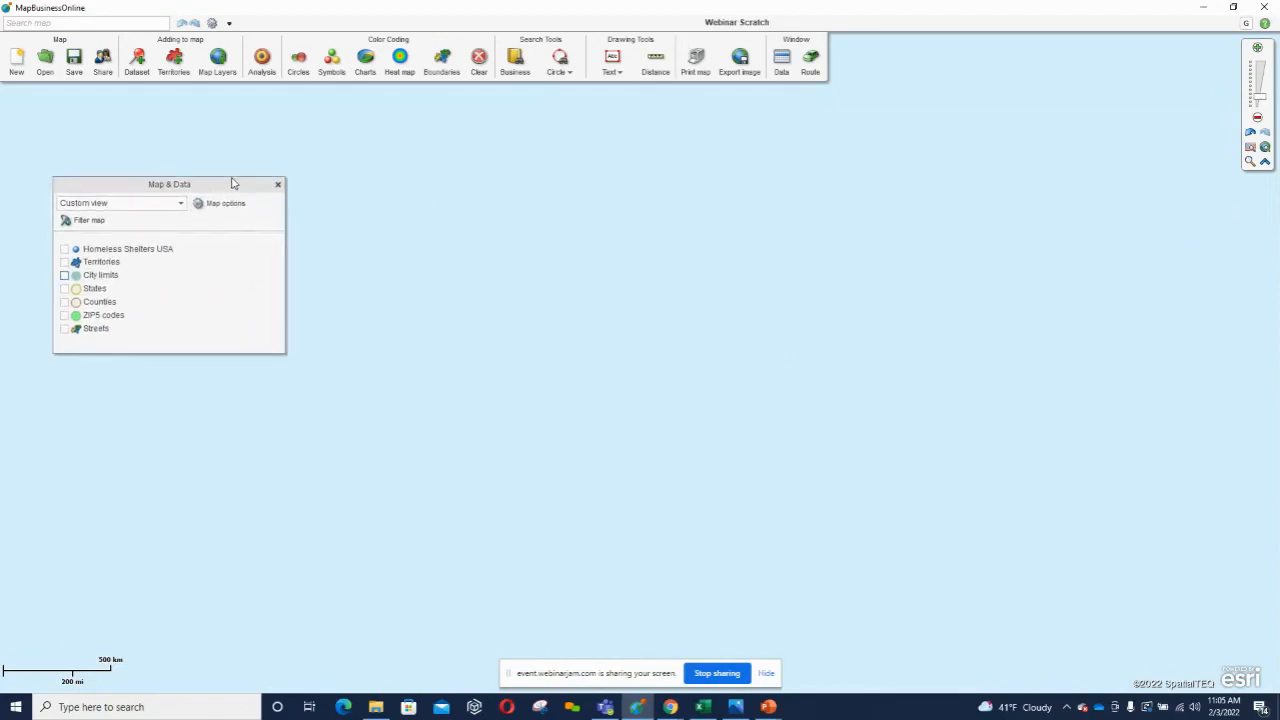
click(64, 315)
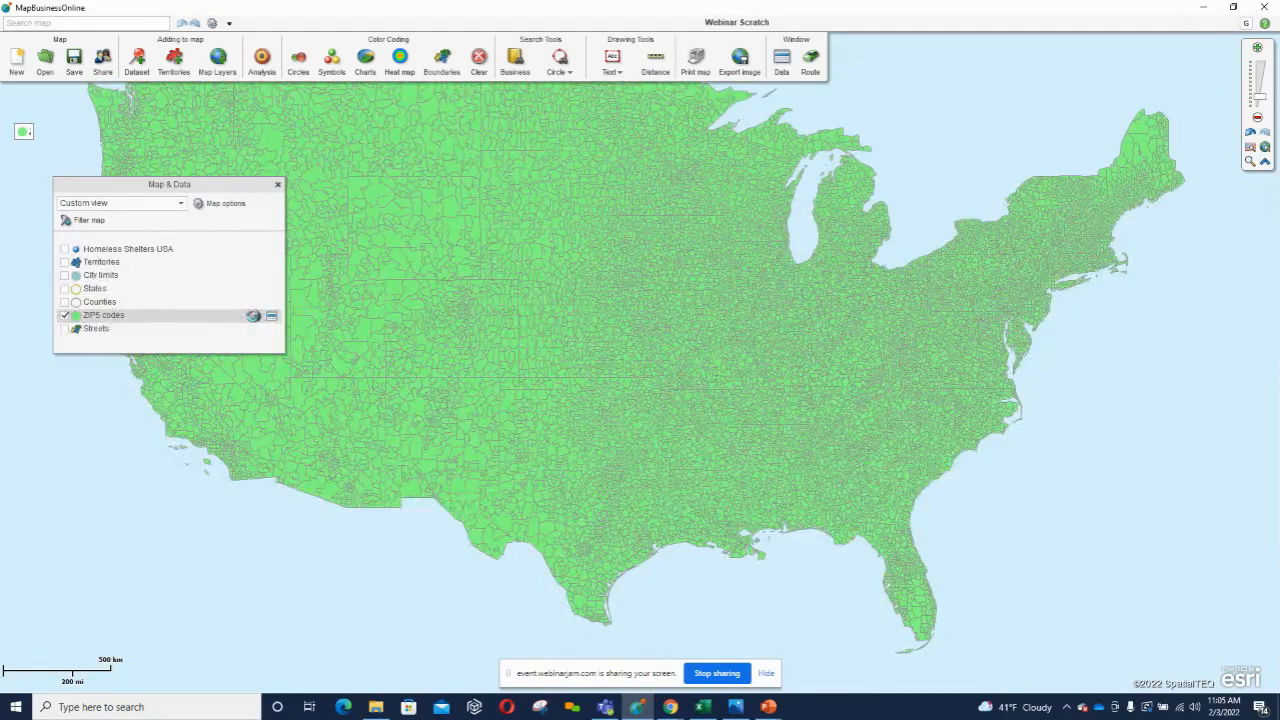
click(253, 316)
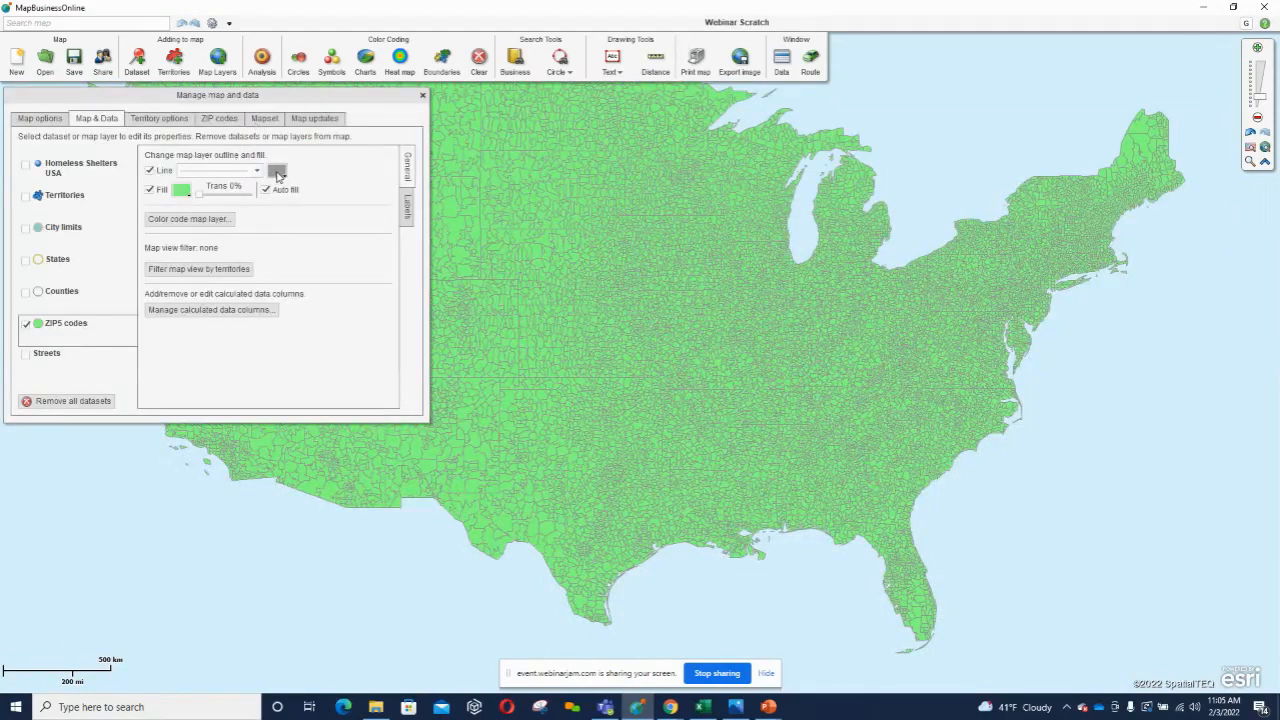
click(277, 171)
click(275, 209)
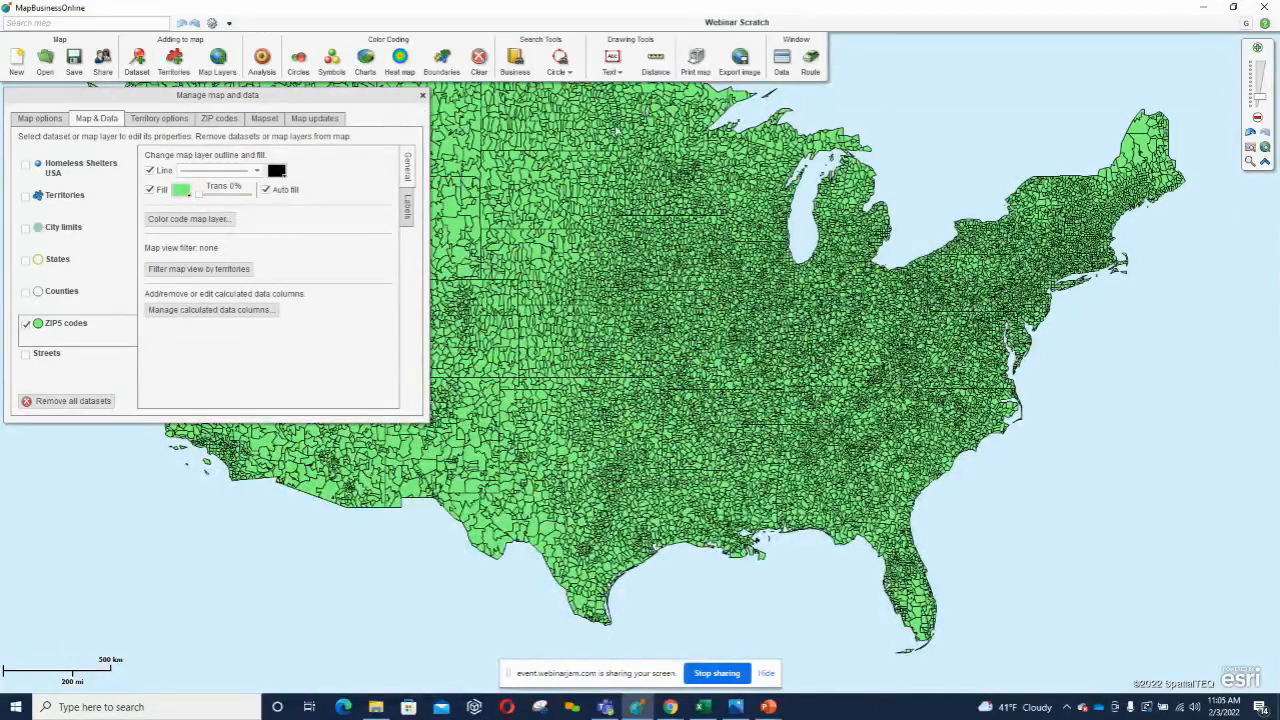
click(422, 96)
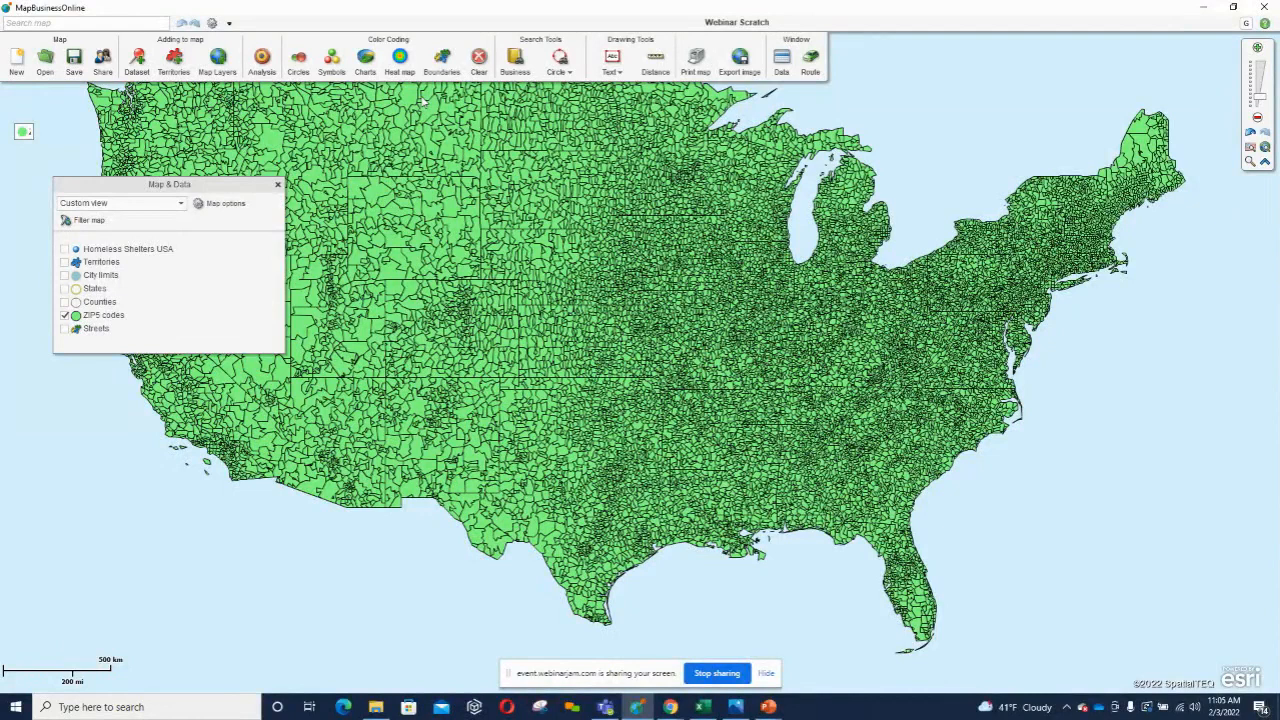
Hide the ZIP5 codes layer, showing and hiding the Counties layer in between, and close and reopen the Map & Data window.
click(64, 303)
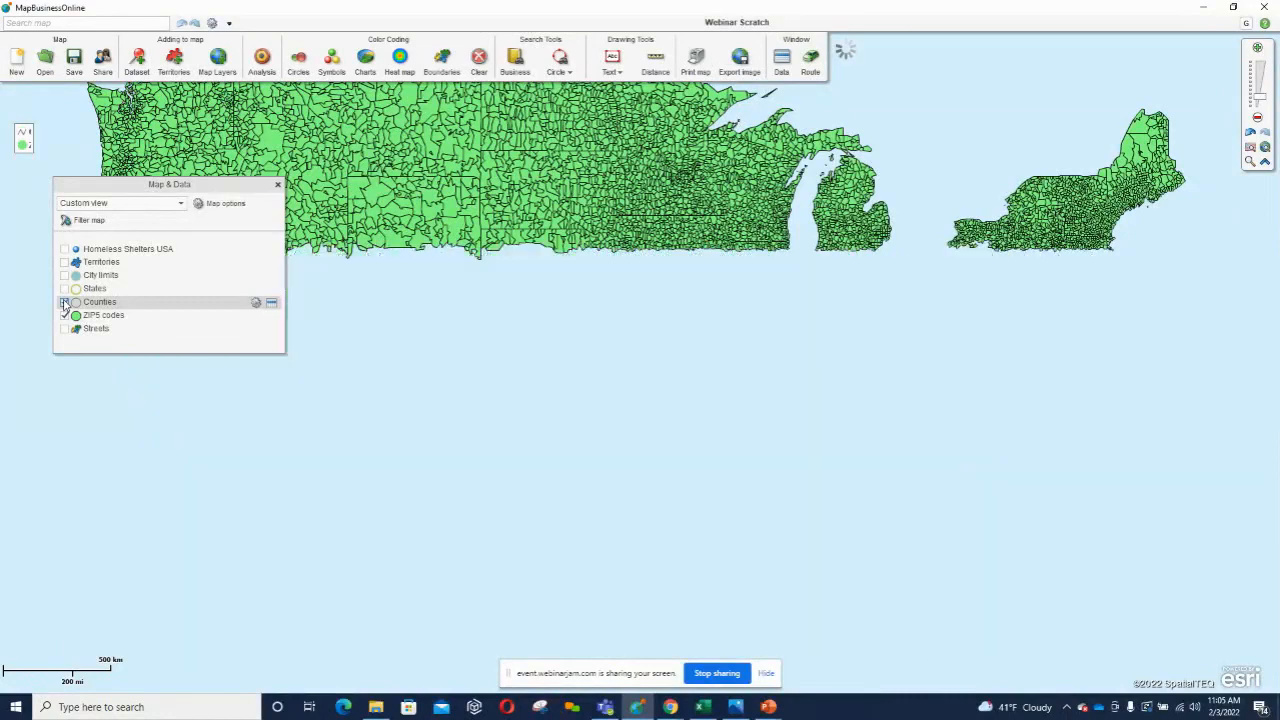
click(64, 316)
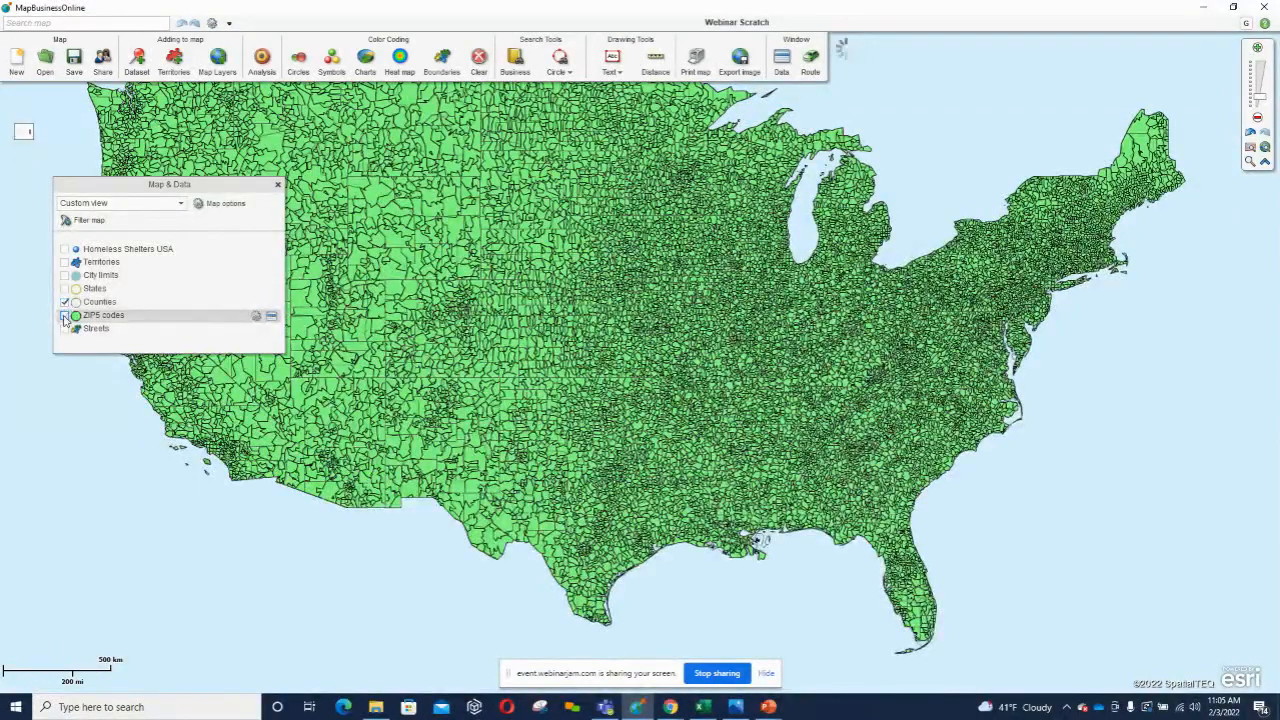
click(64, 303)
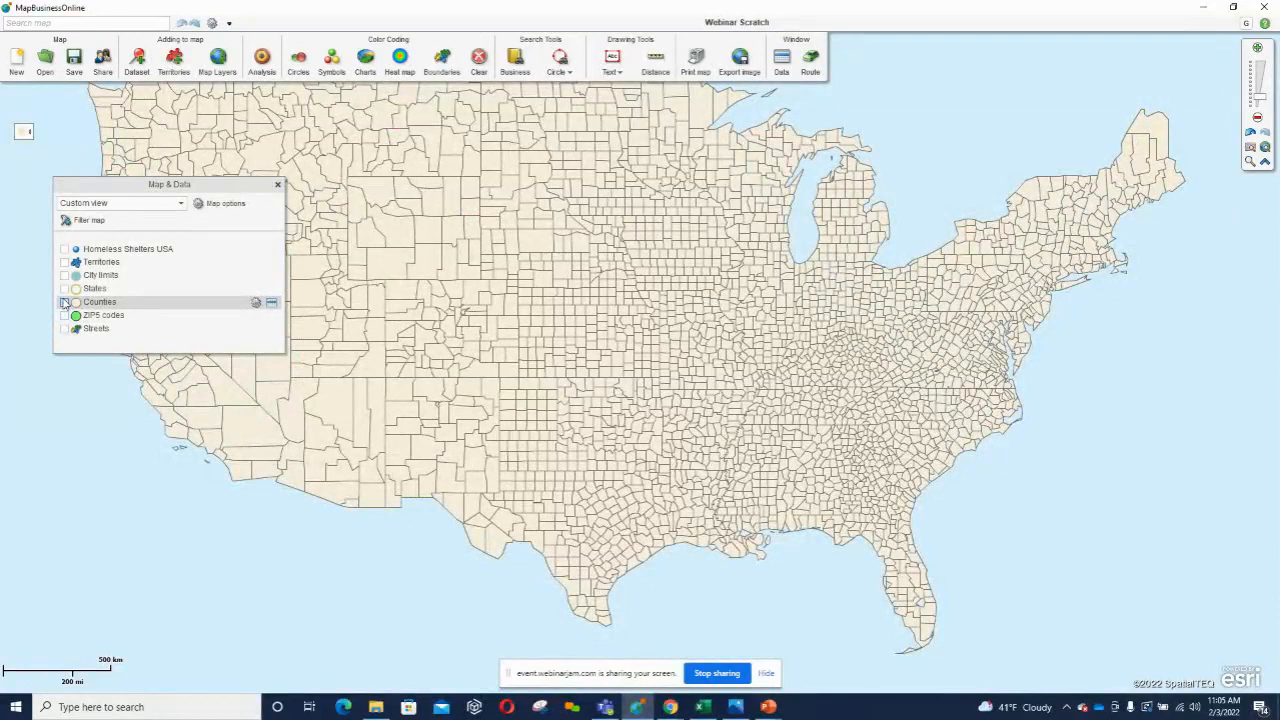
click(279, 185)
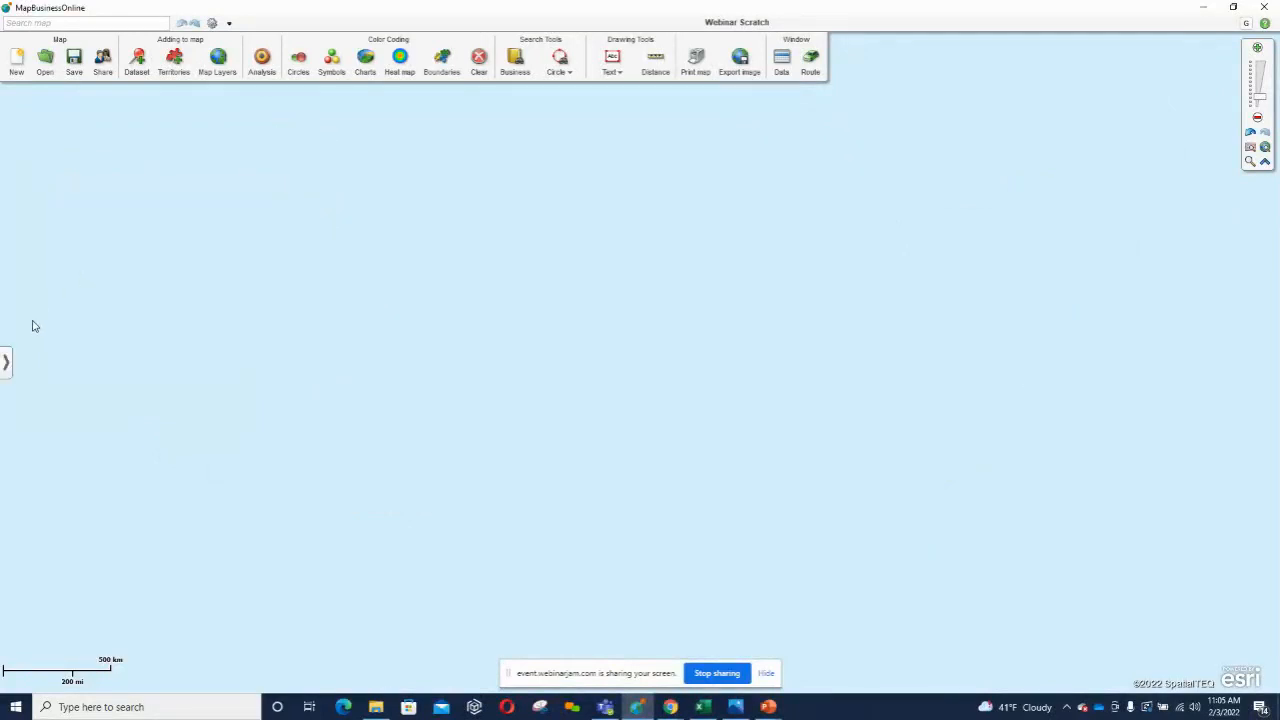
click(7, 362)
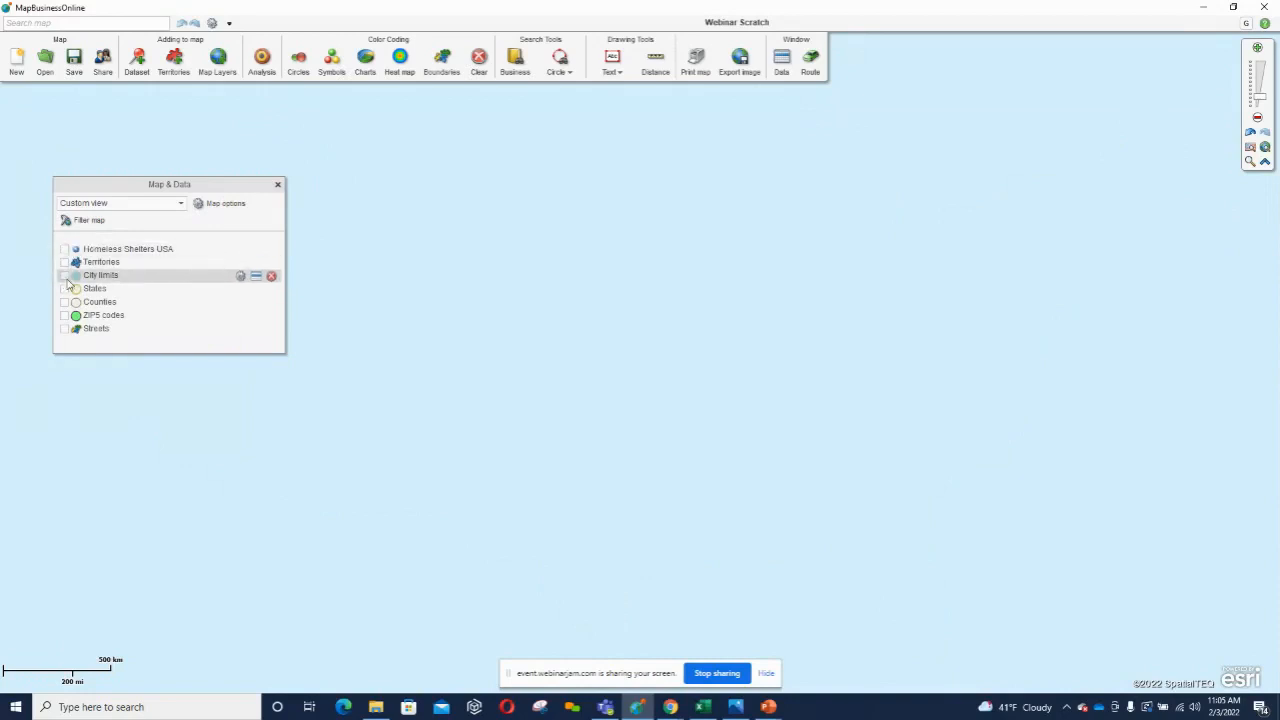
Remove the City limits layer from the map and add it back from the available map layers.
click(271, 276)
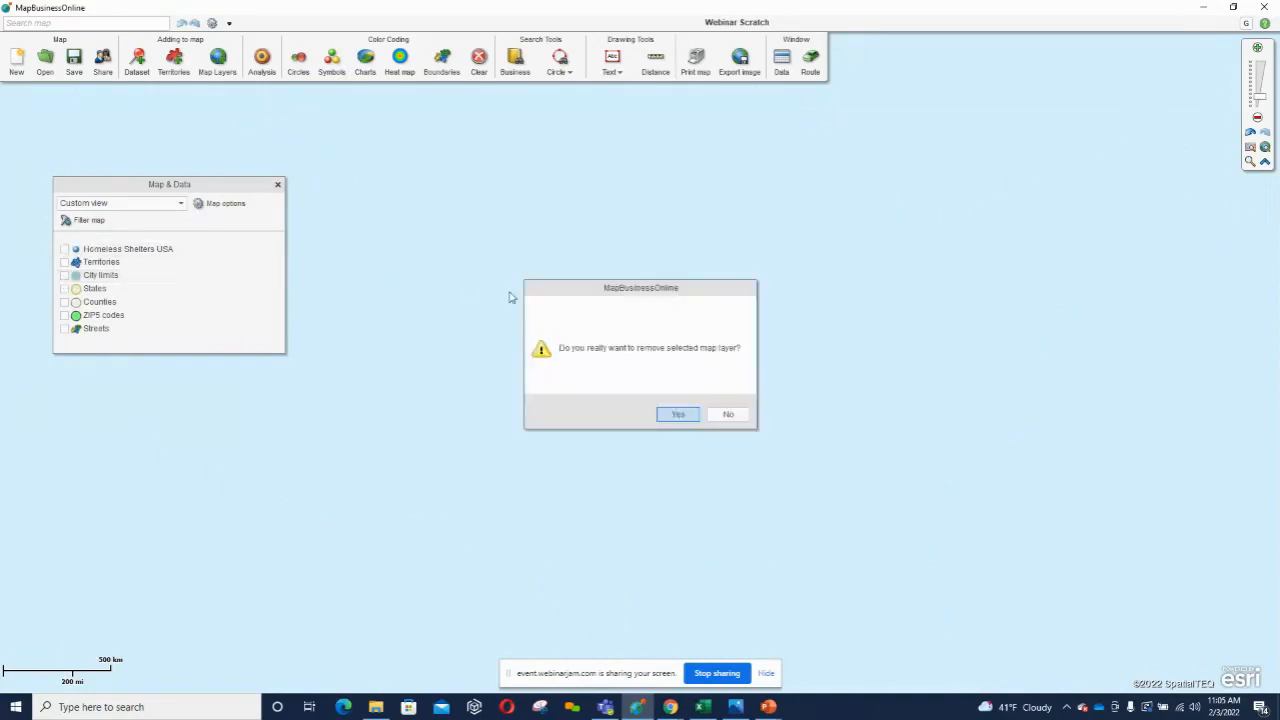
click(678, 414)
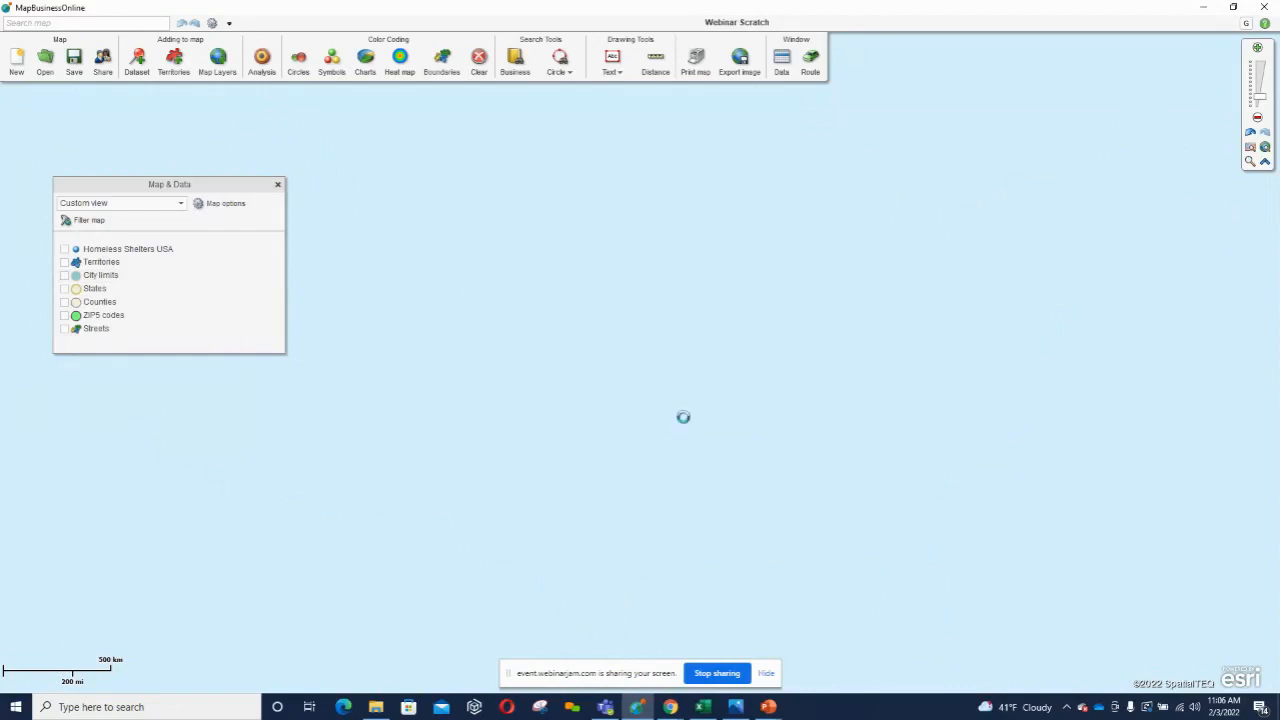
click(218, 60)
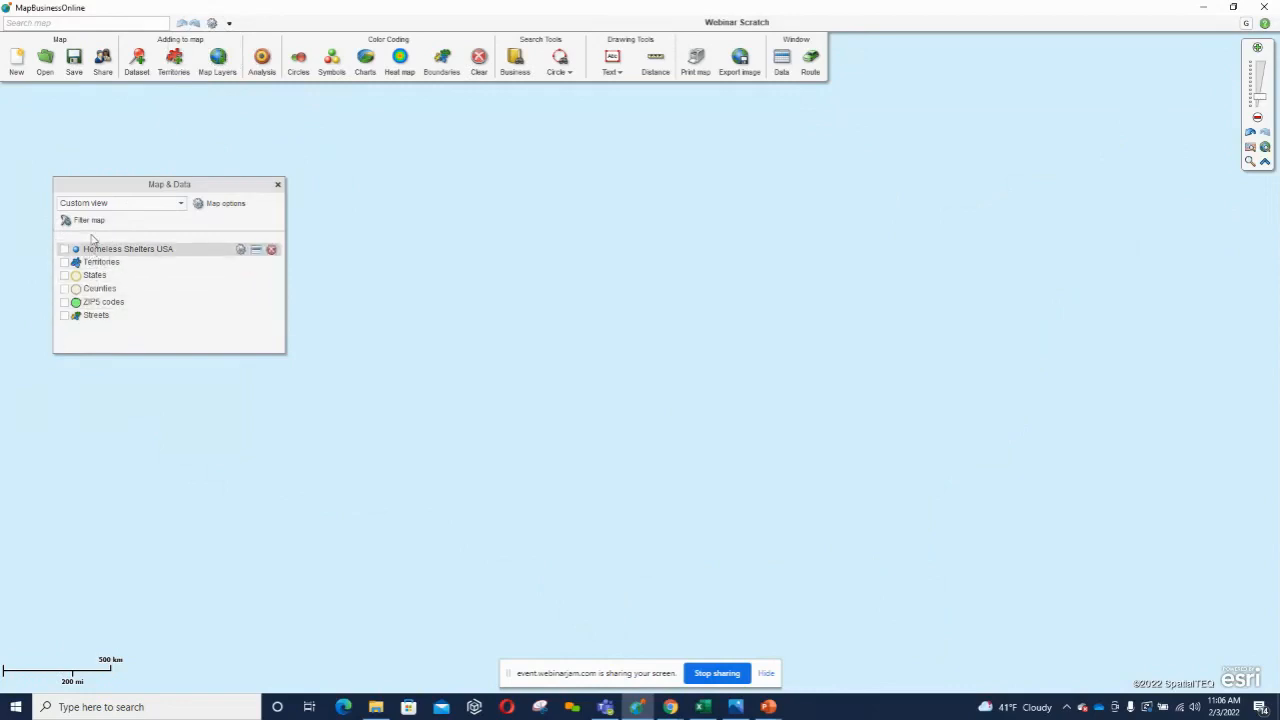
click(220, 58)
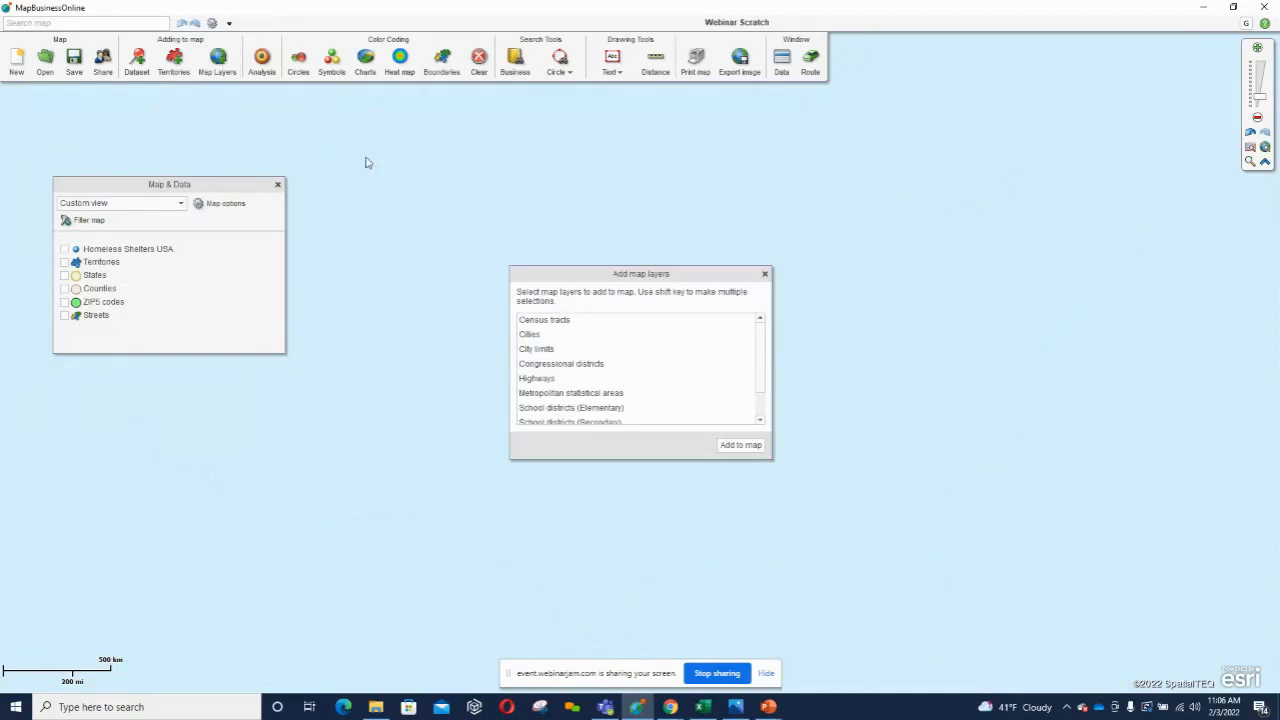
click(548, 350)
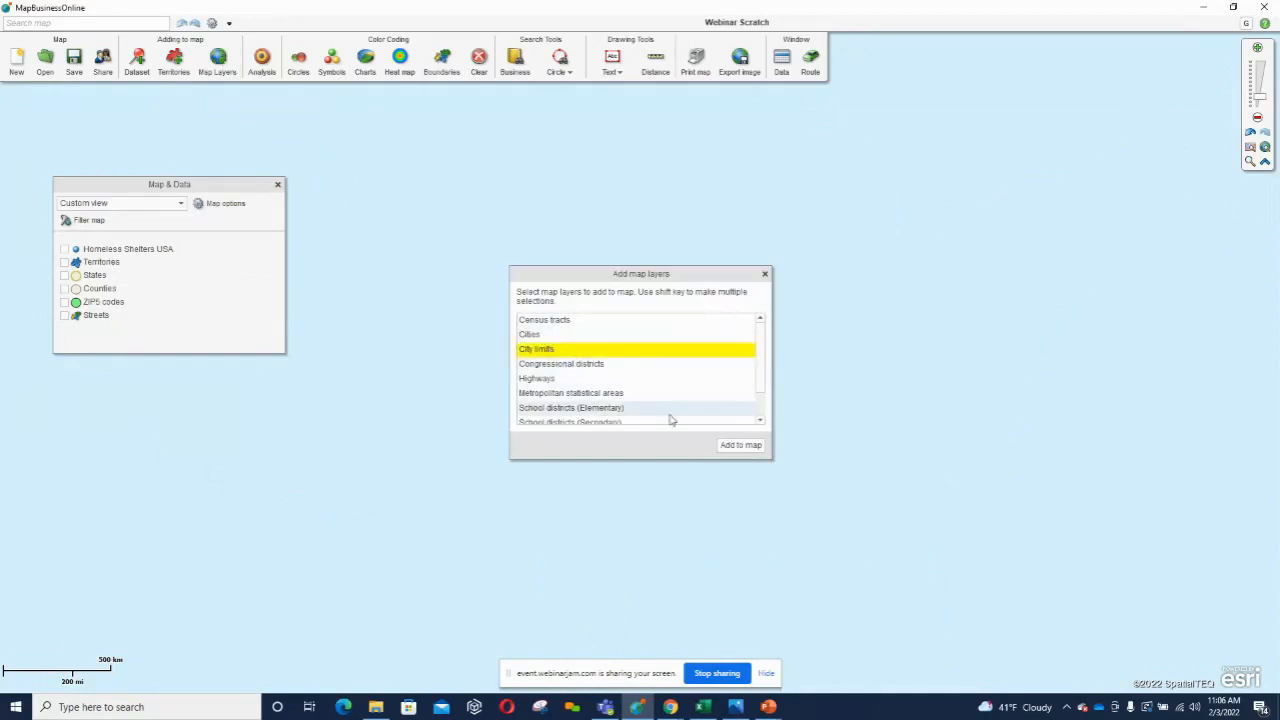
click(731, 445)
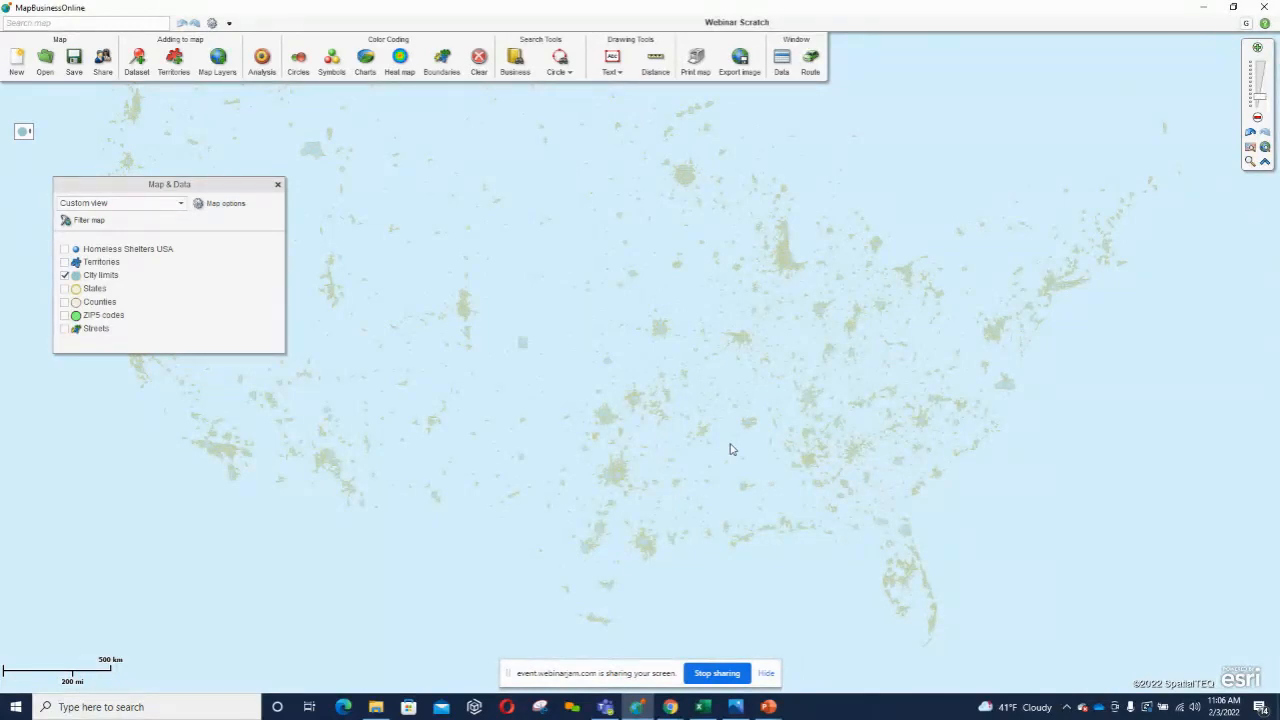
Zoom the map in on New England and eastern New York to view the city limits, and leave zoom mode.
click(1250, 162)
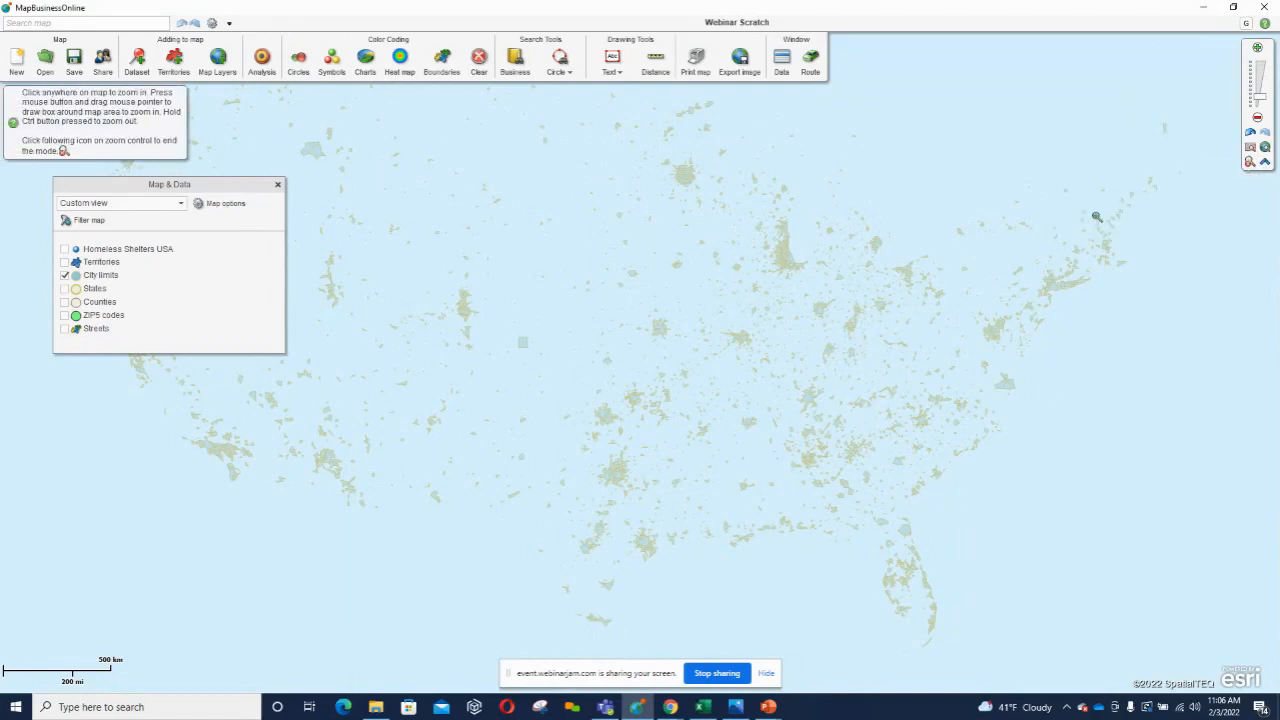
drag(969, 187, 1149, 301)
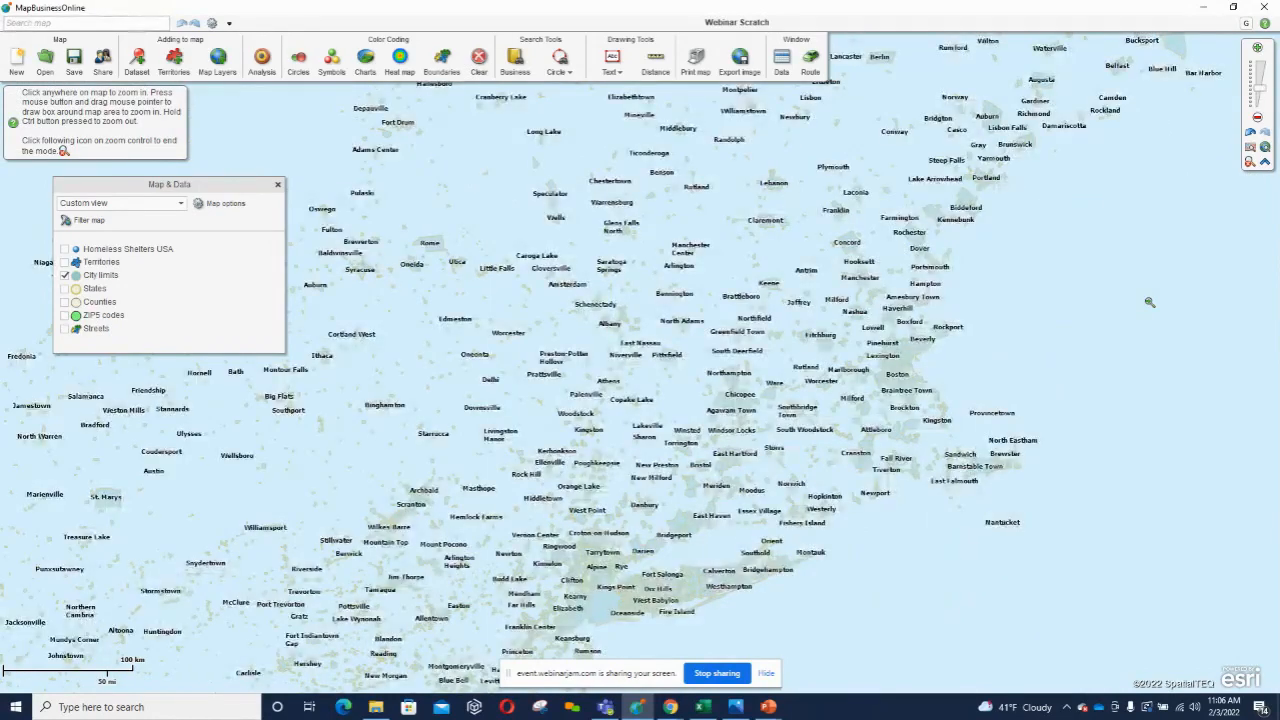
drag(312, 212, 1066, 595)
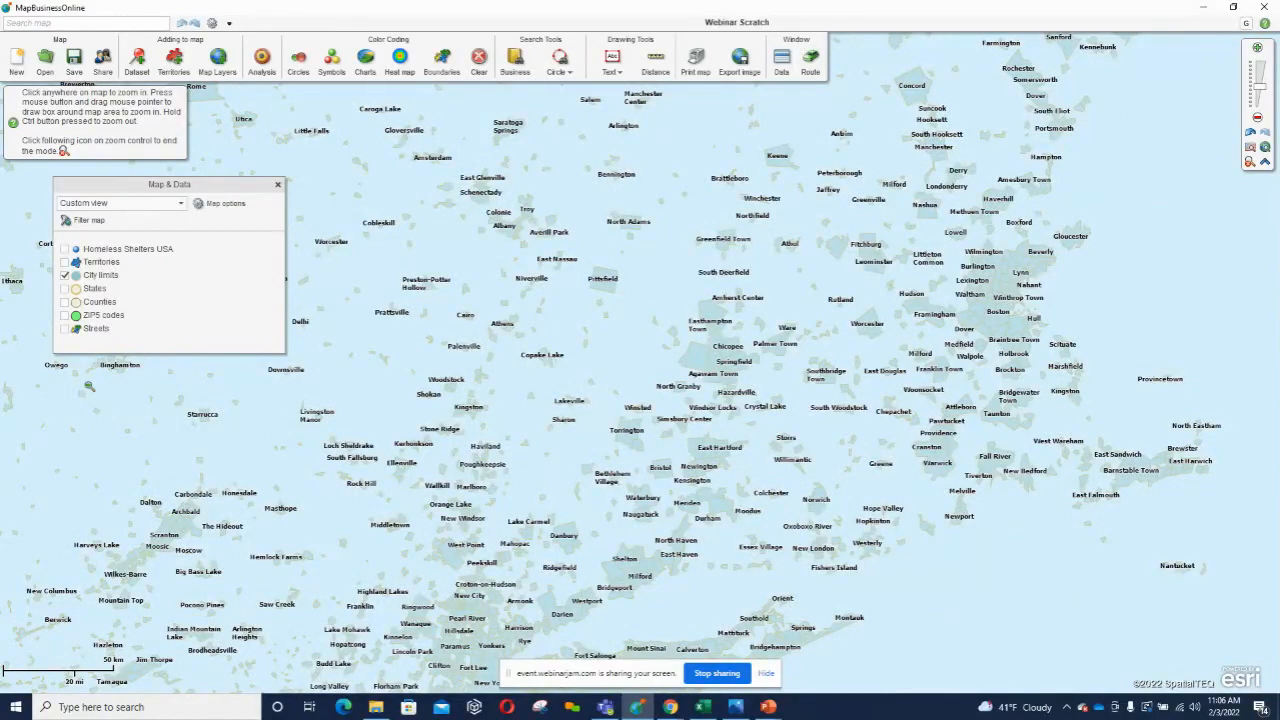
click(182, 93)
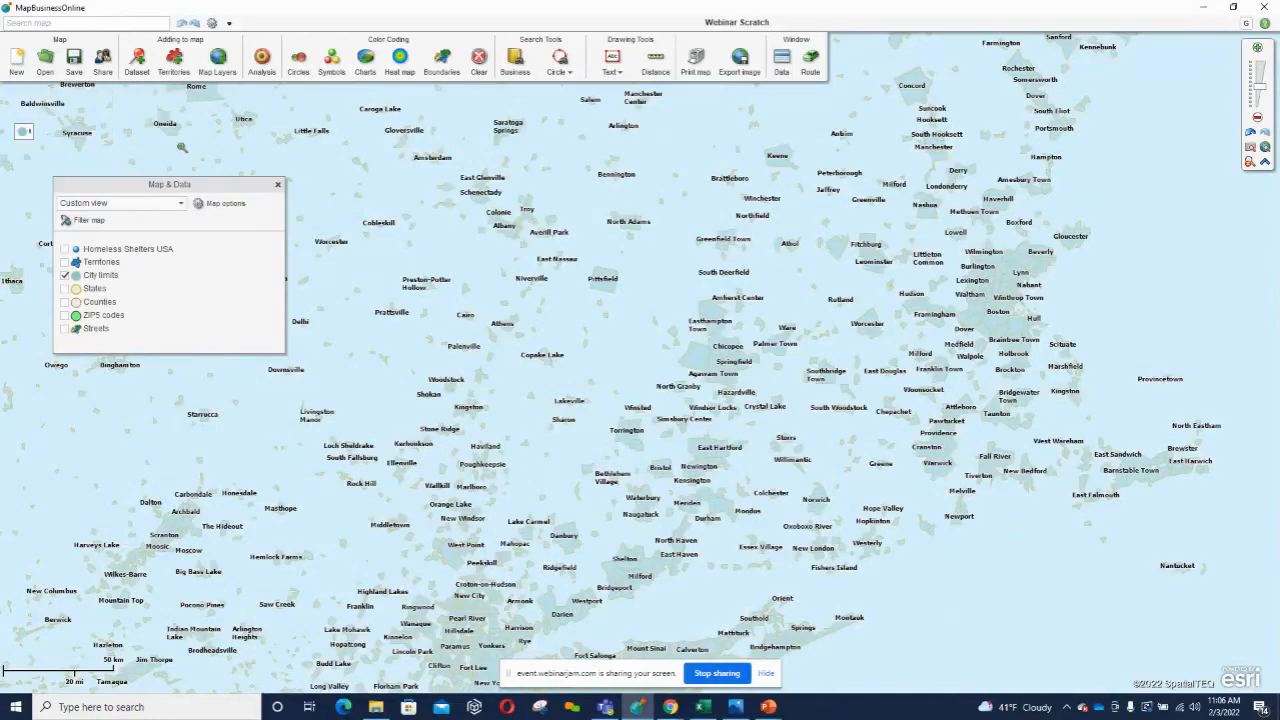
click(1249, 163)
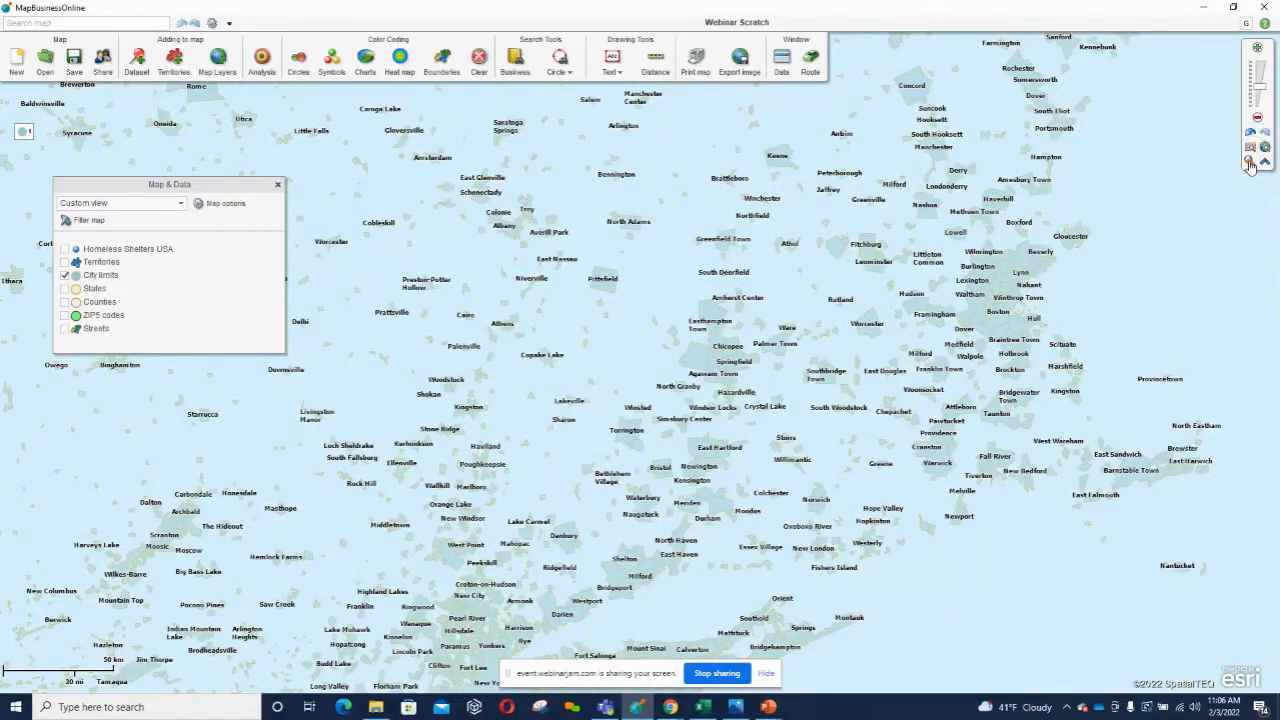
Reposition the Map & Data window and review the available map views, keeping Custom view.
drag(103, 186, 131, 212)
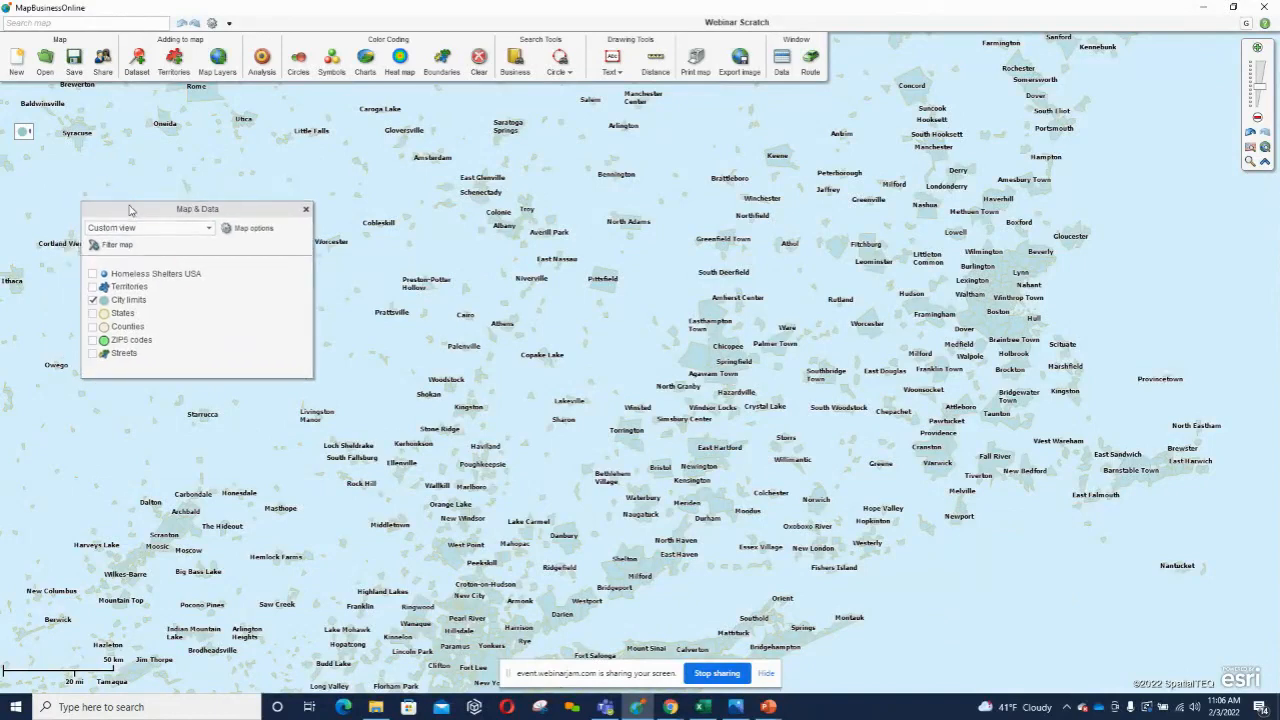
click(207, 230)
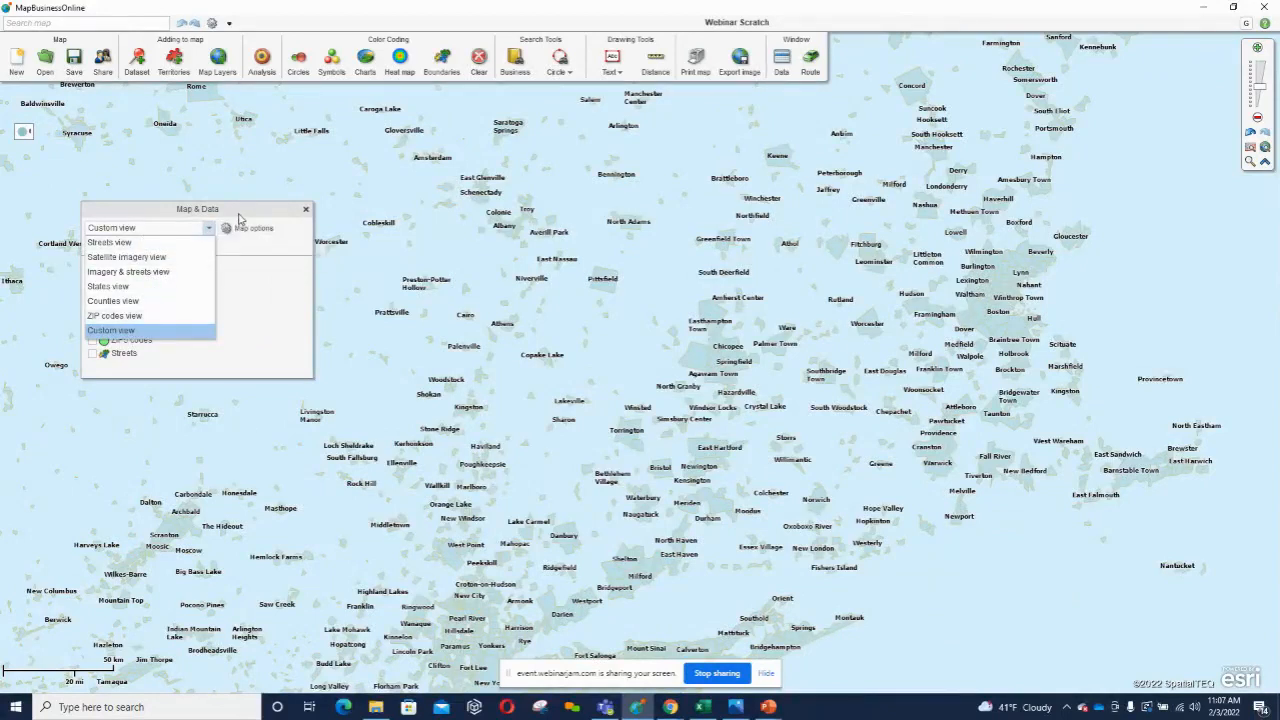
click(238, 218)
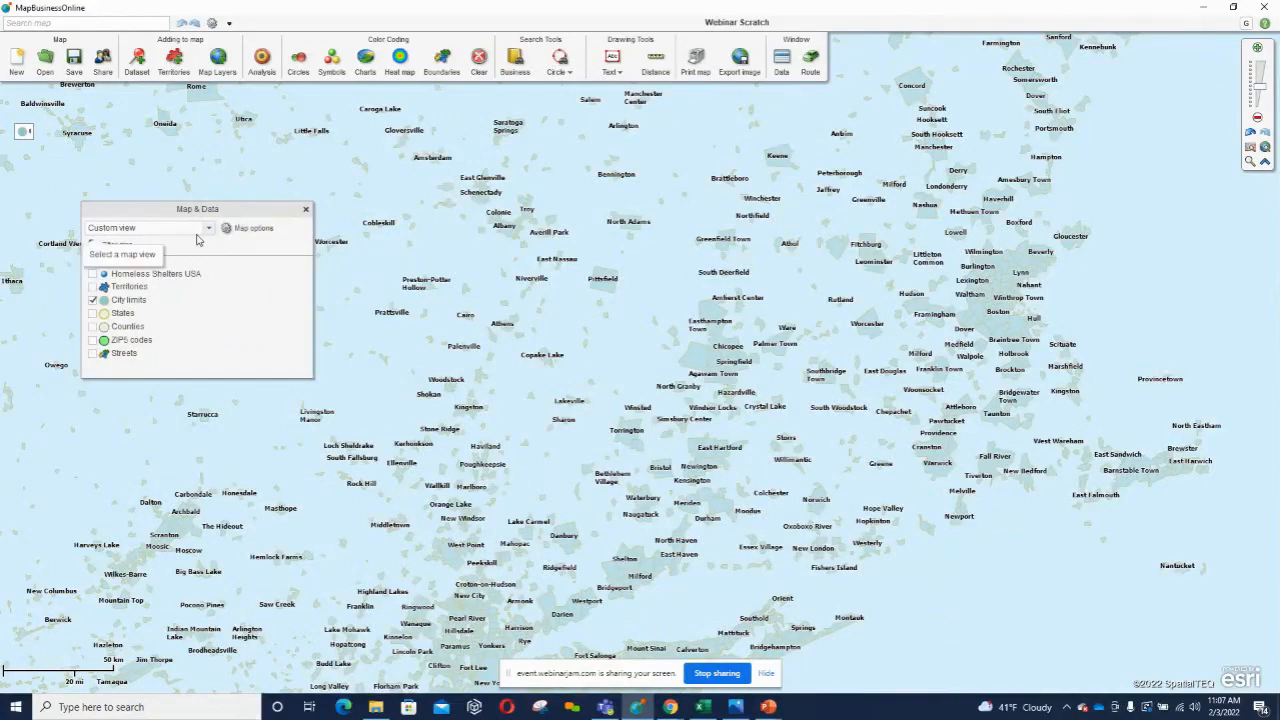
click(209, 229)
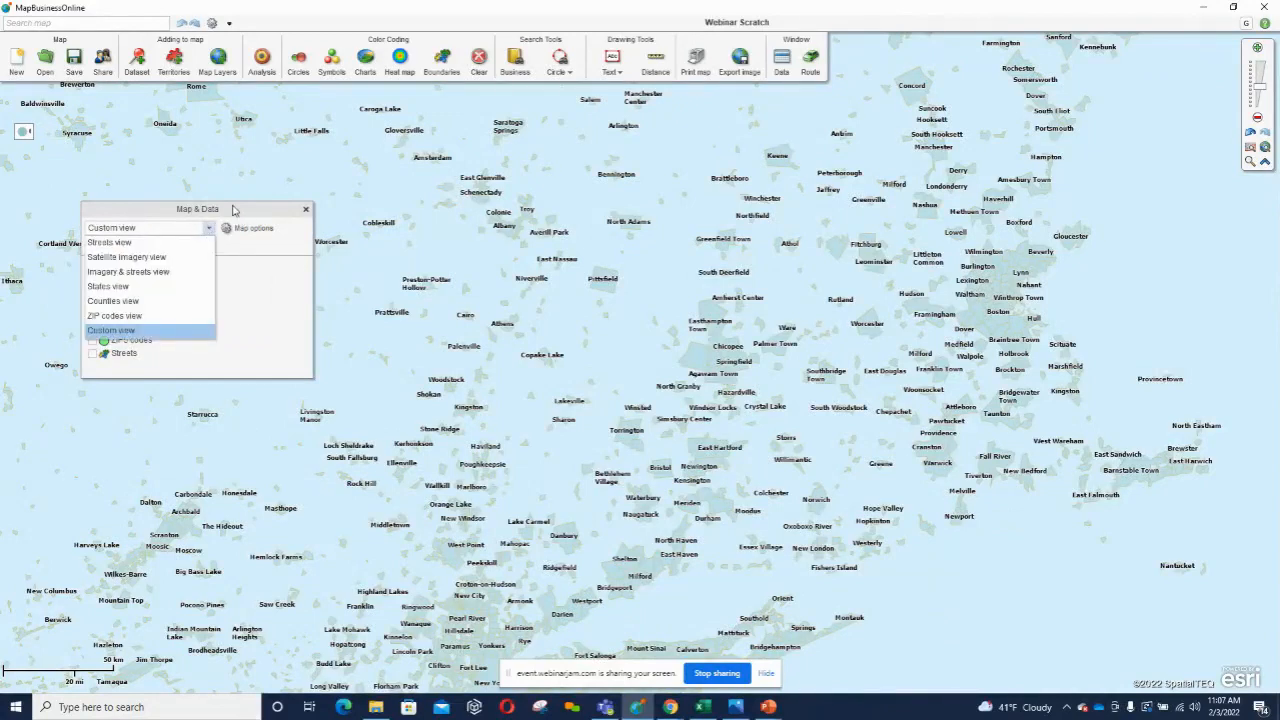
click(248, 213)
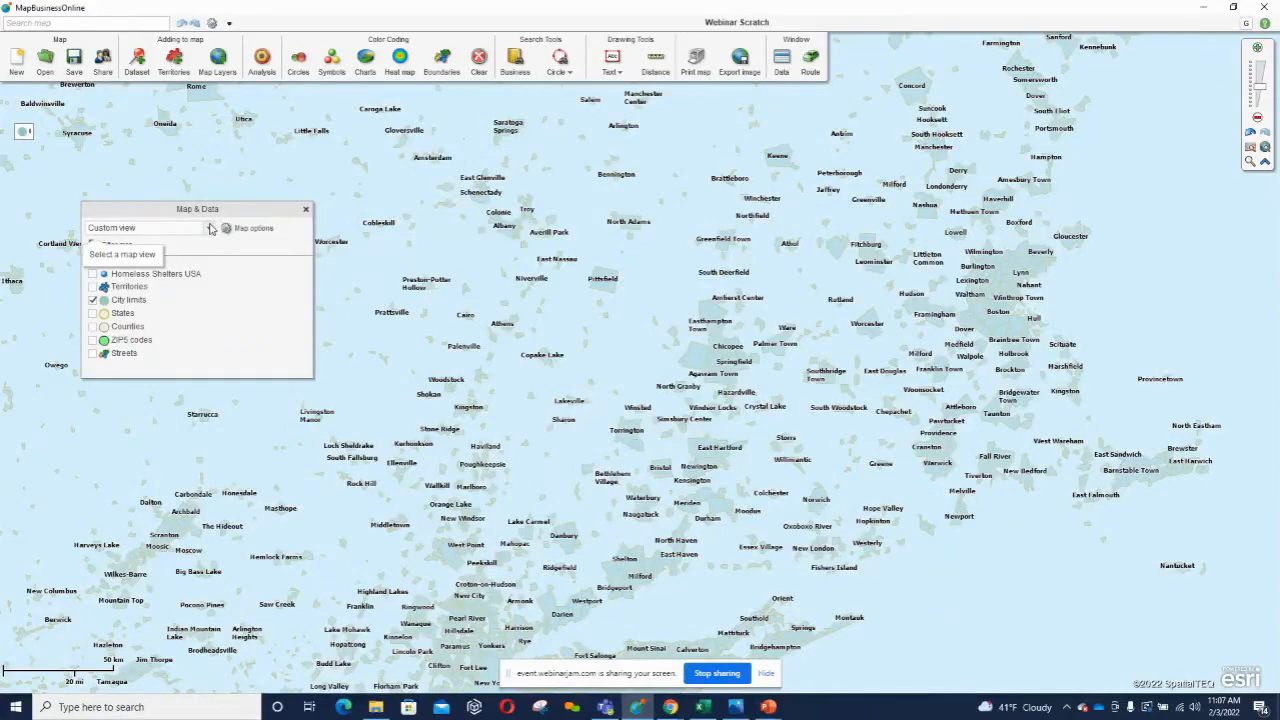
click(210, 228)
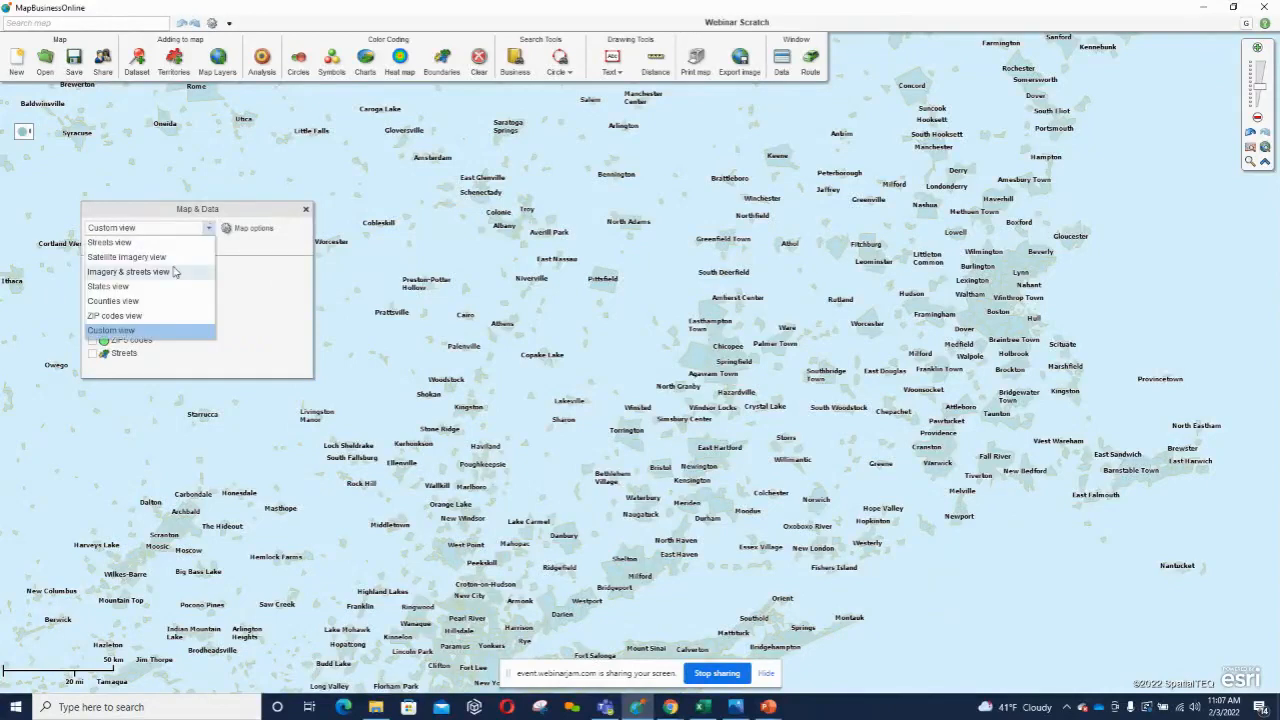
click(230, 208)
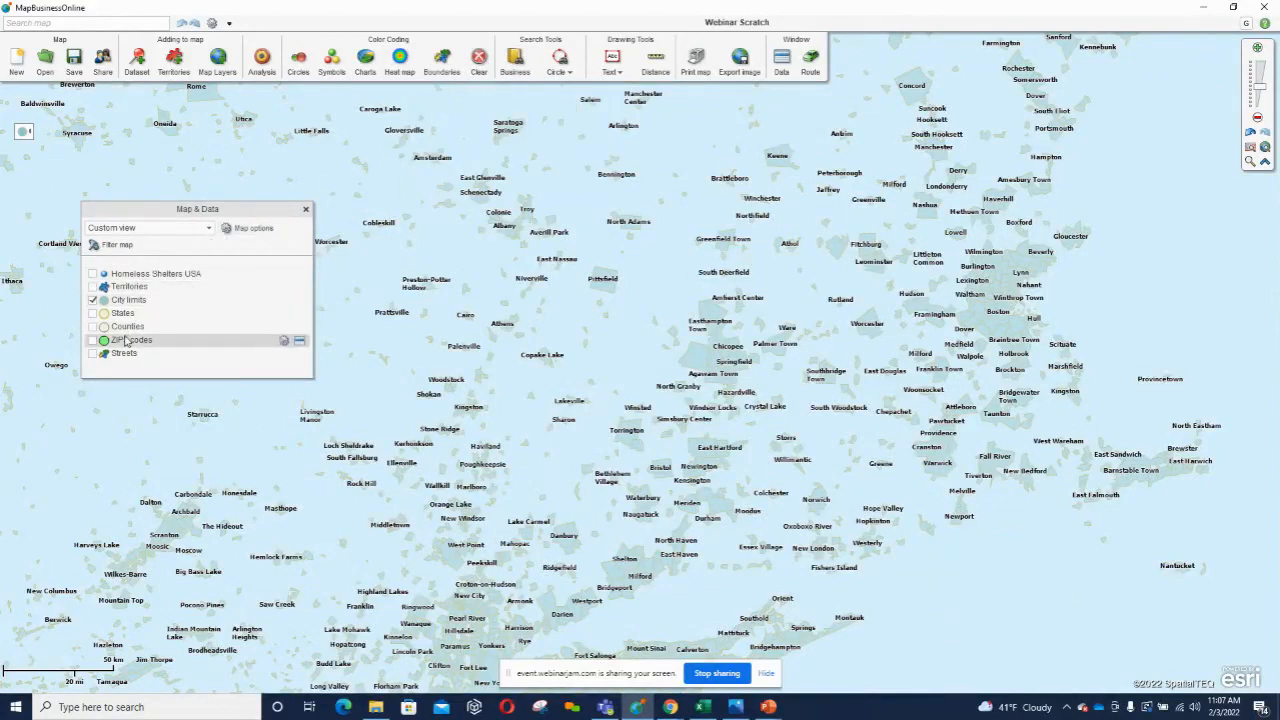
Examine the City limits layer's properties and its color coding setup, and close both without changes.
mouse_move(165, 303)
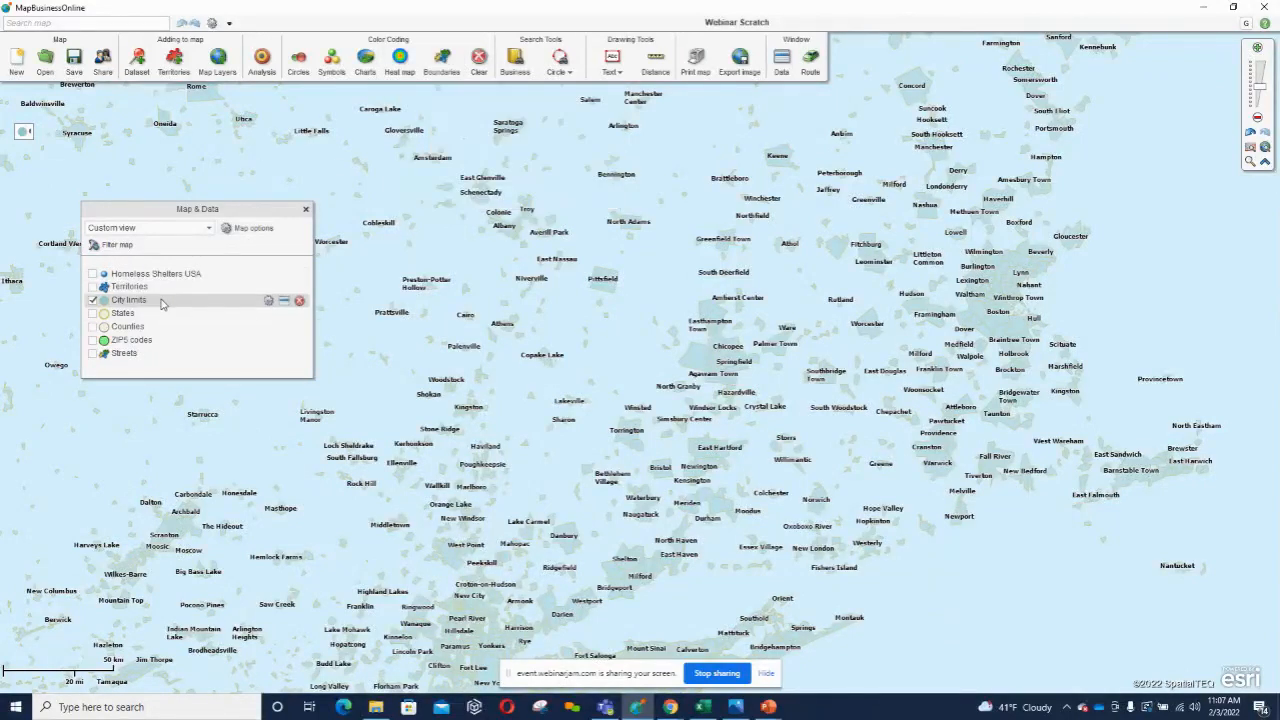
click(266, 301)
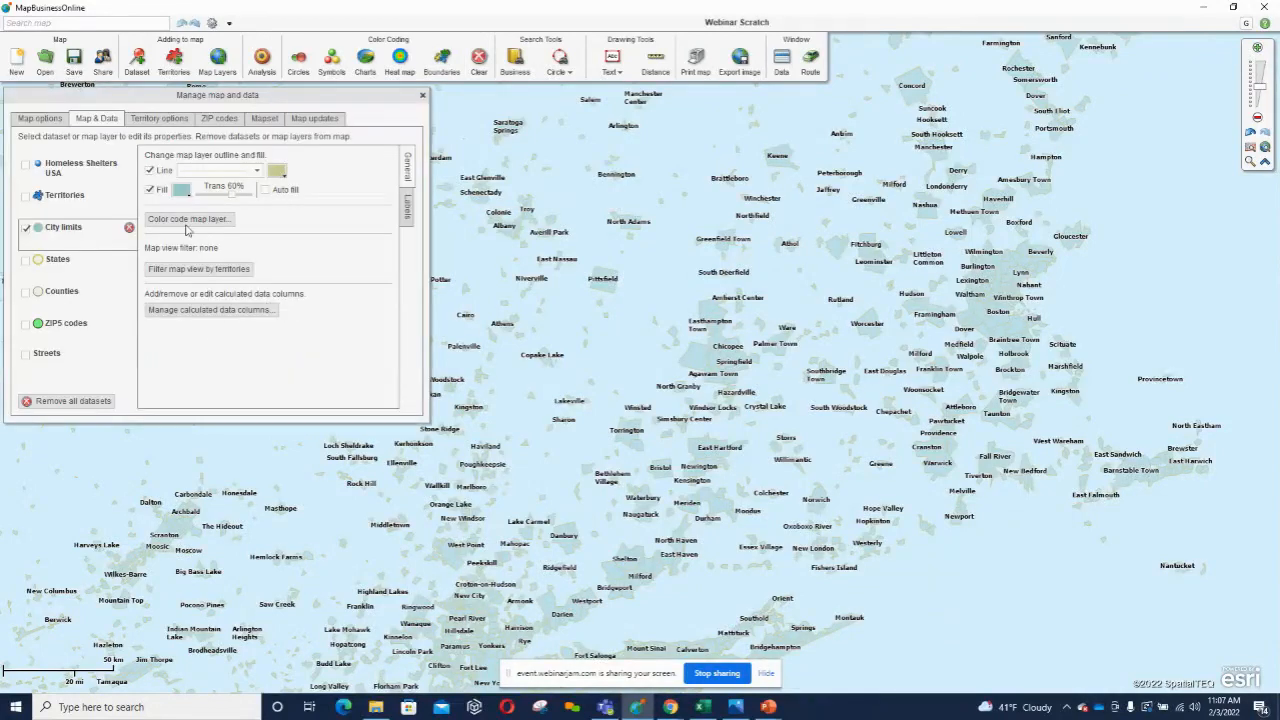
click(176, 220)
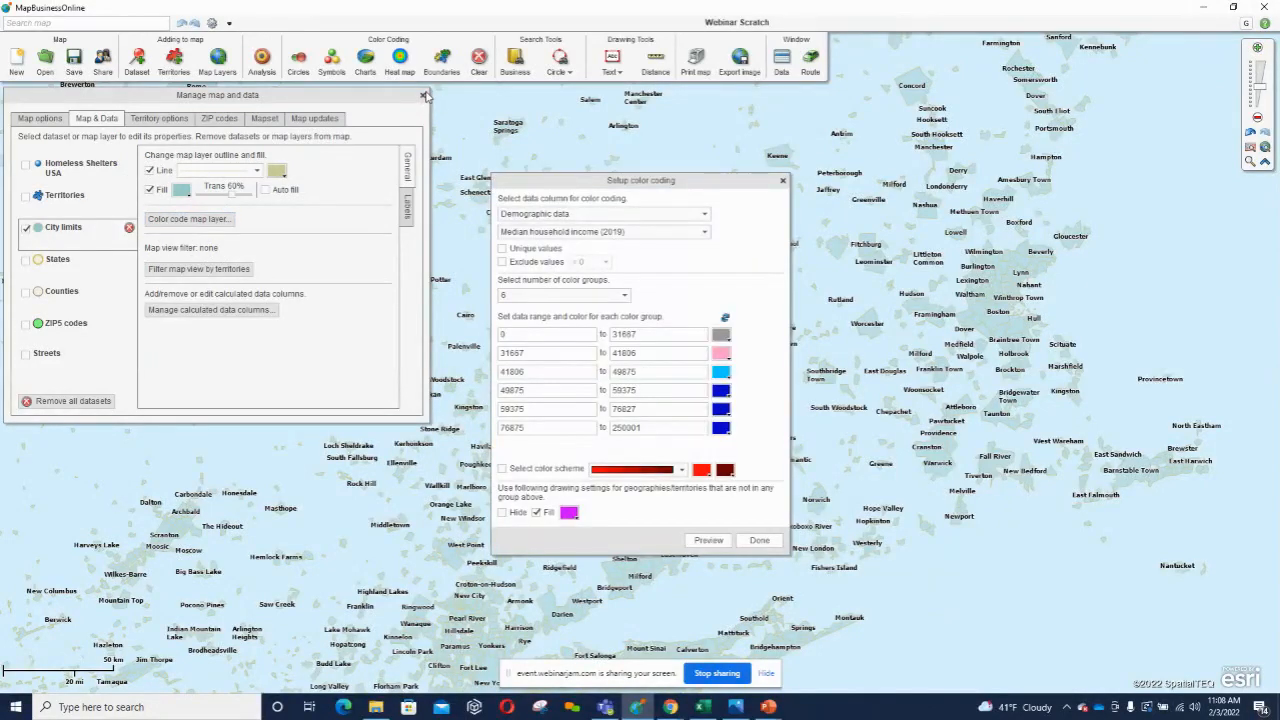
click(783, 181)
click(422, 96)
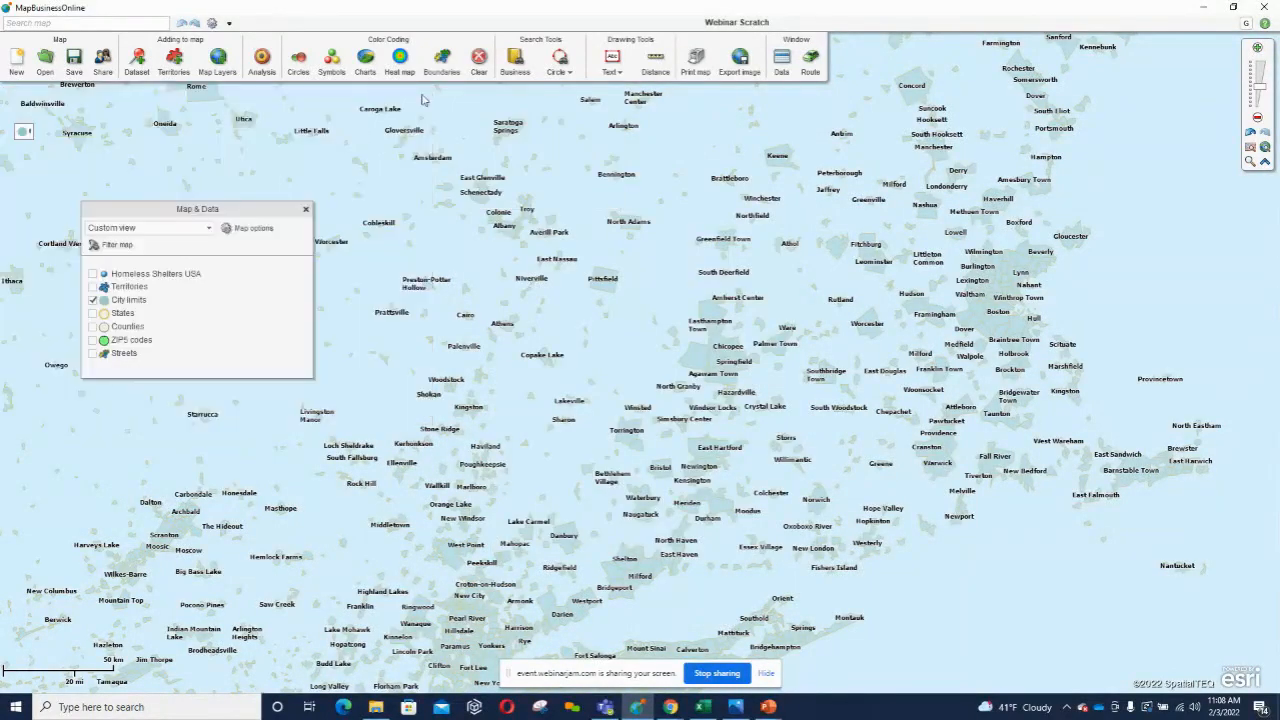
mouse_move(122, 300)
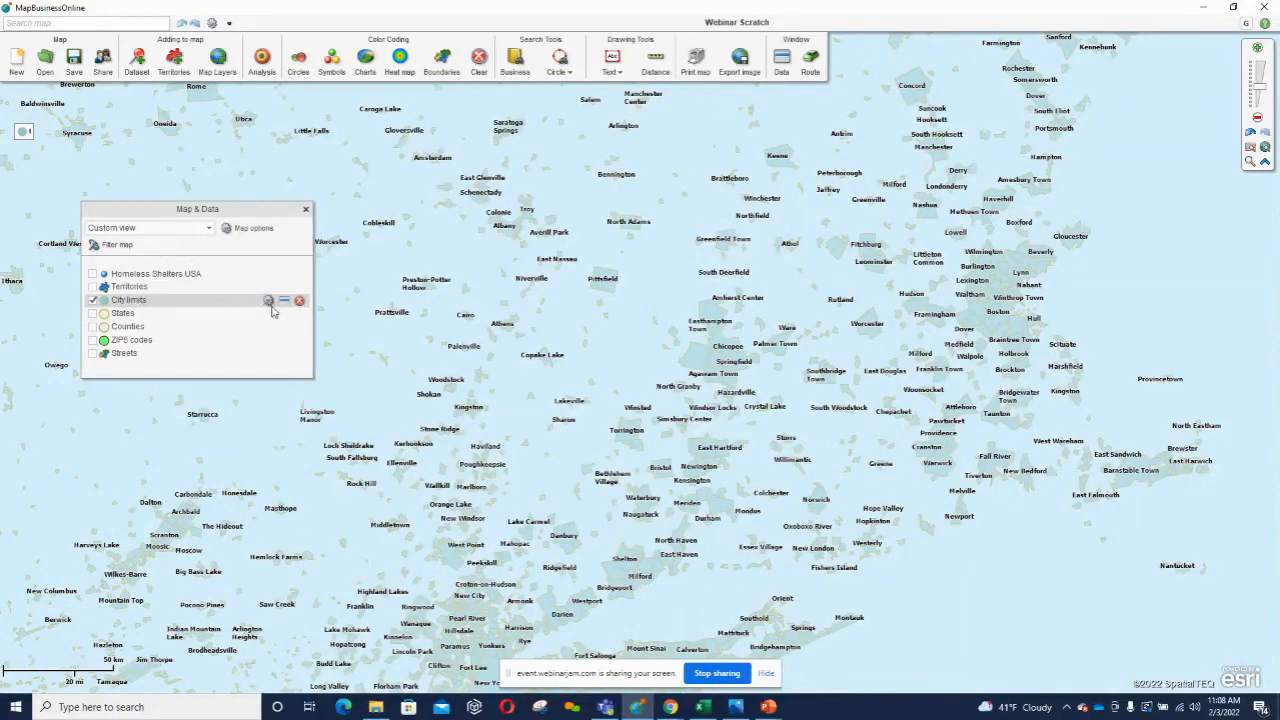
Start boundary color coding for the City limits layer, keeping Demographic data as the data source.
click(443, 63)
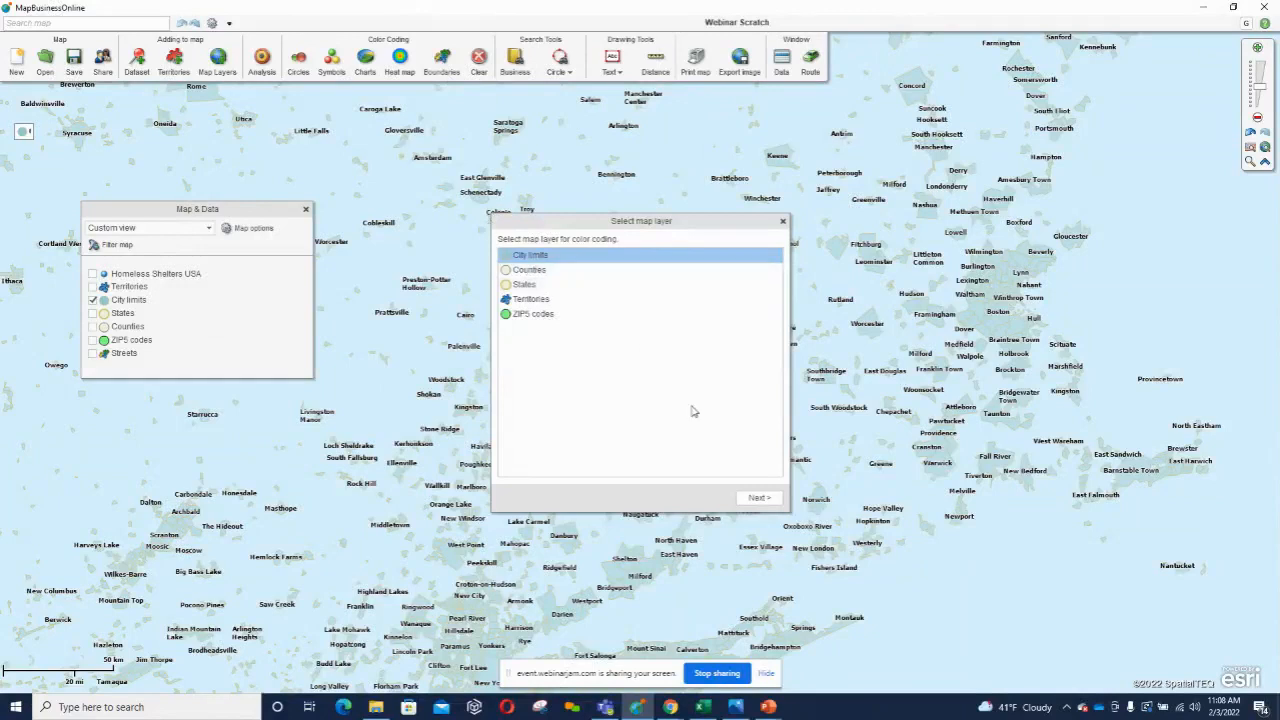
click(759, 498)
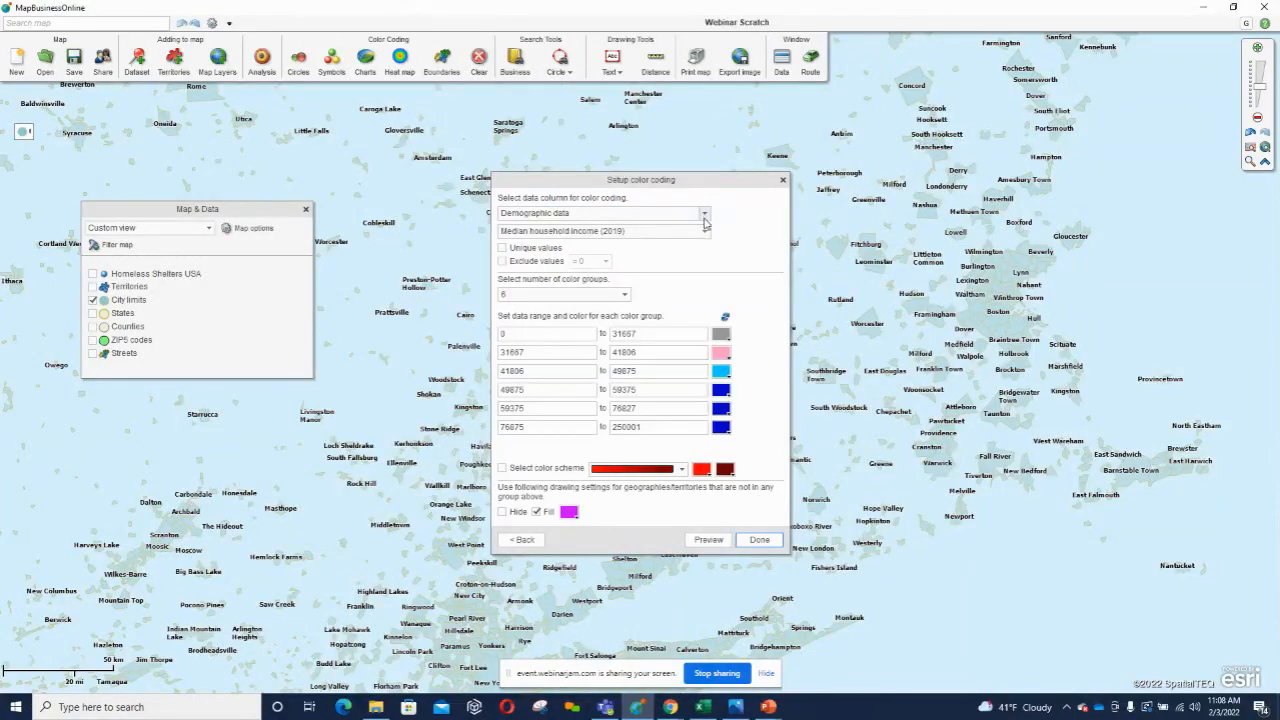
click(705, 213)
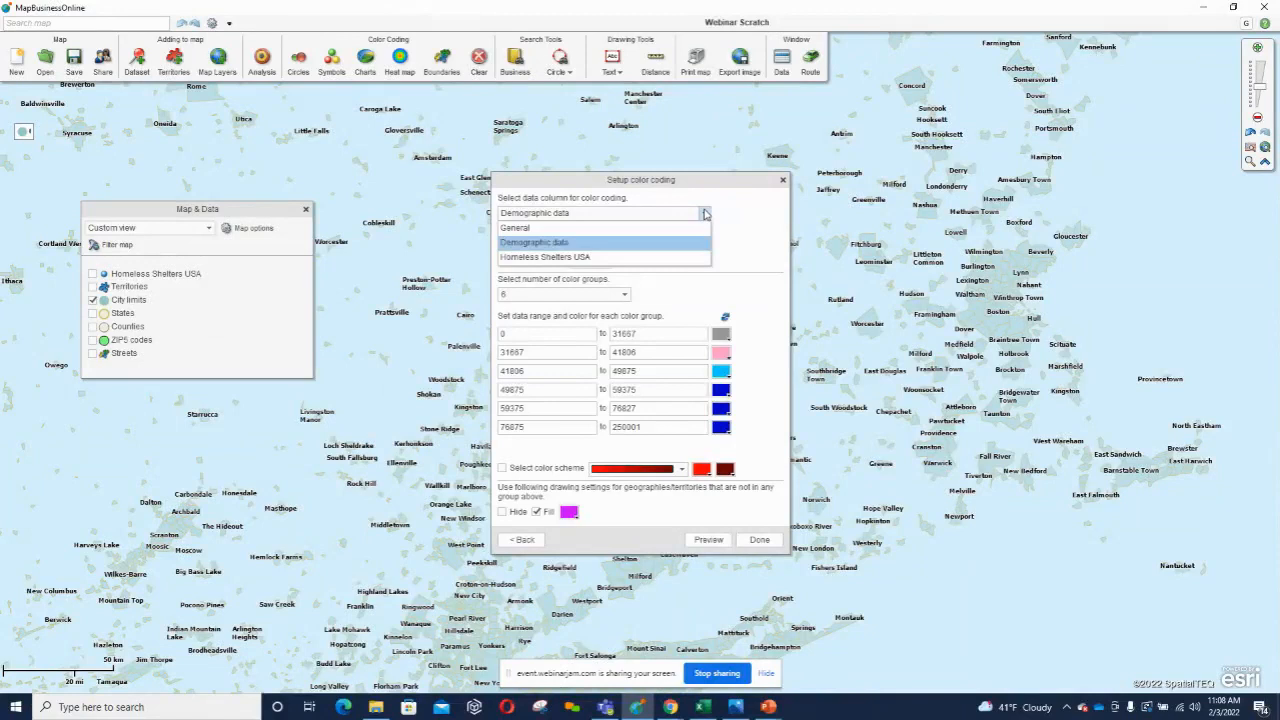
click(705, 213)
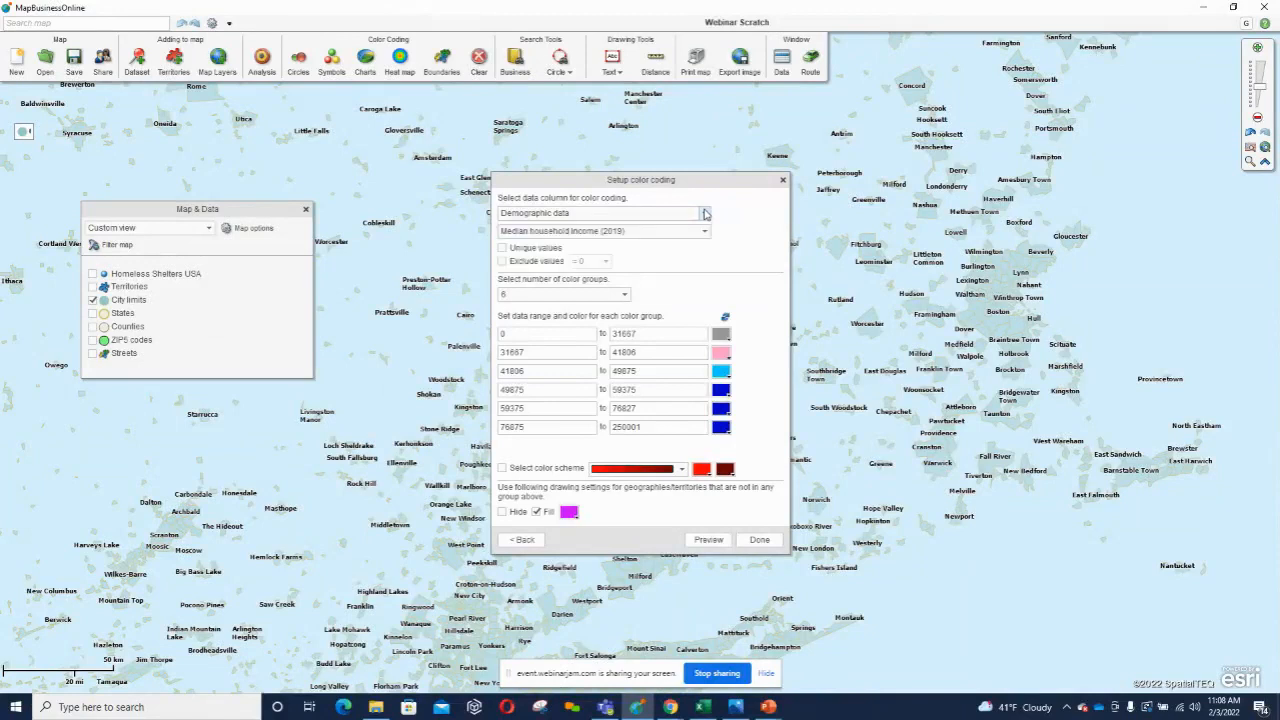
Review the population, household, income and family data columns available for color coding the City limits layer.
click(704, 232)
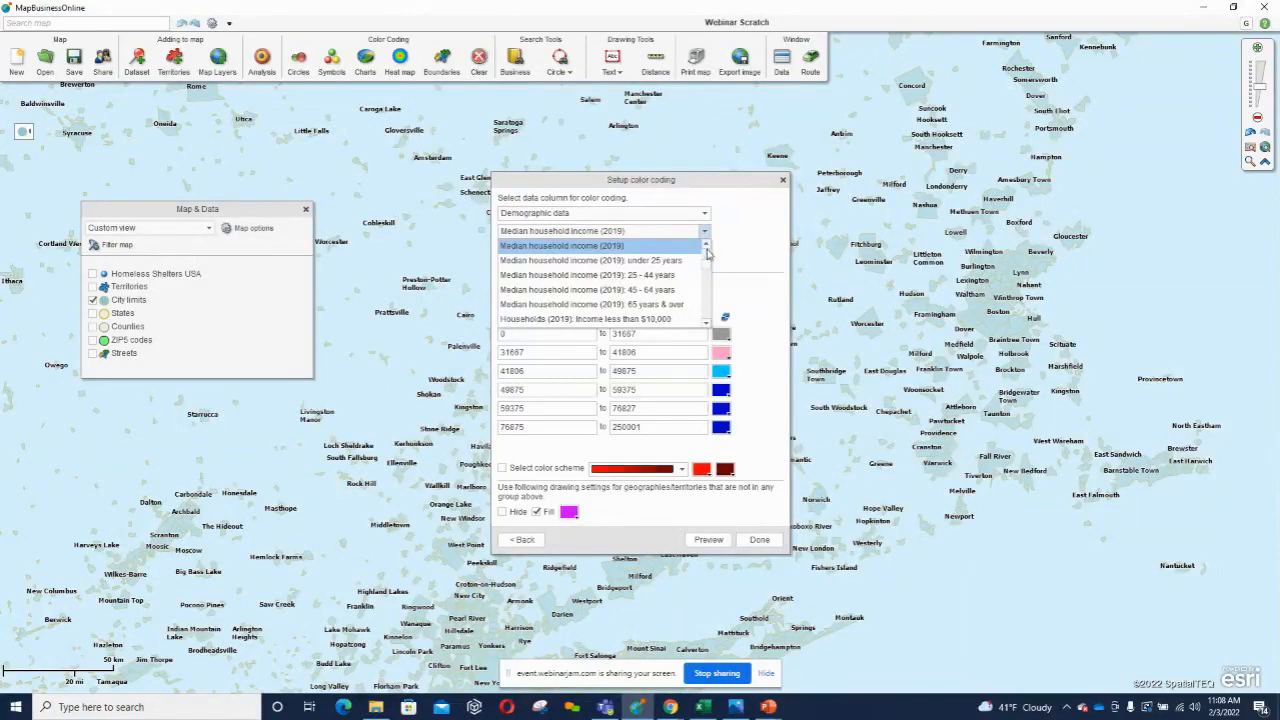
scroll(709, 258, down, 5)
scroll(709, 258, down, 8)
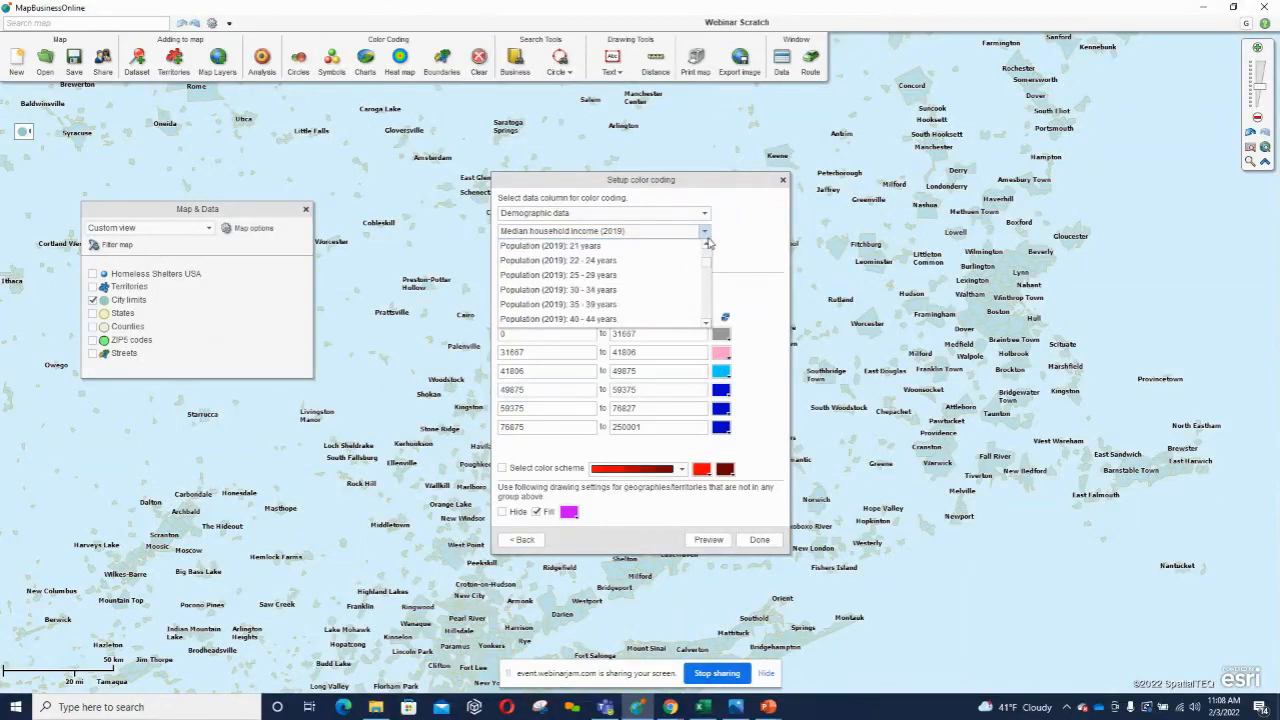
click(707, 245)
scroll(707, 248, up, 5)
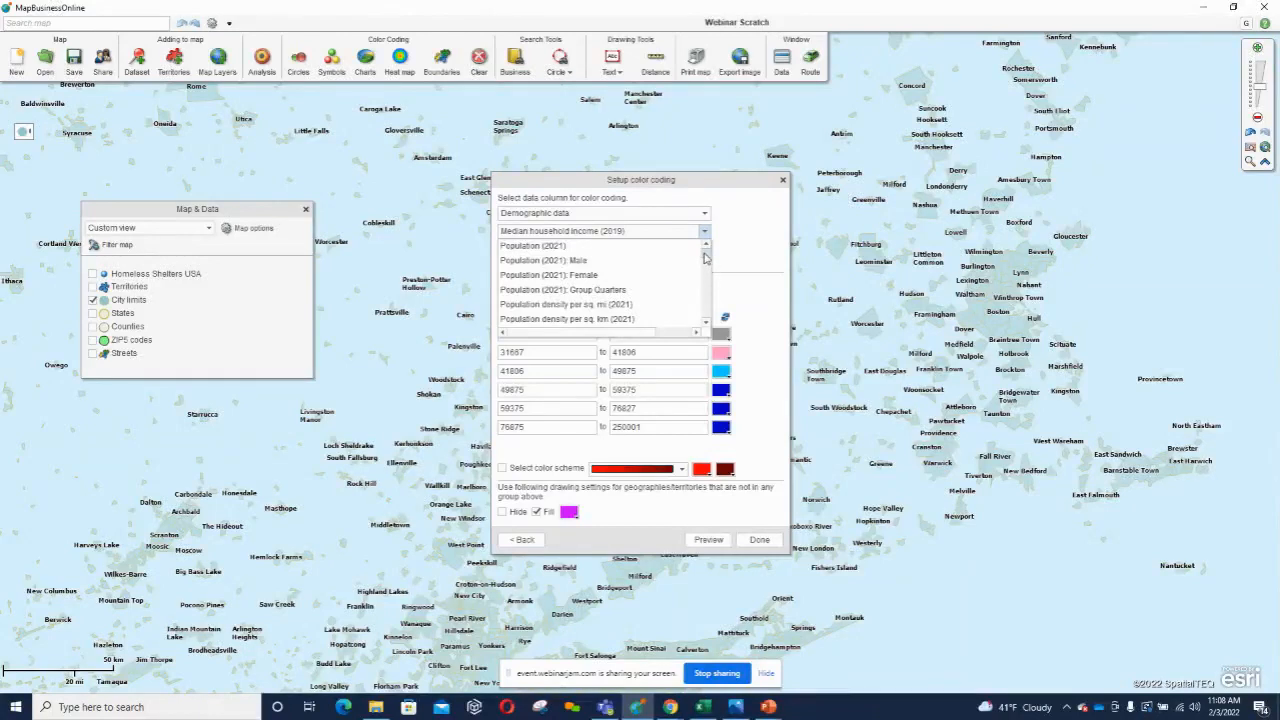
scroll(705, 260, down, 5)
scroll(706, 262, down, 10)
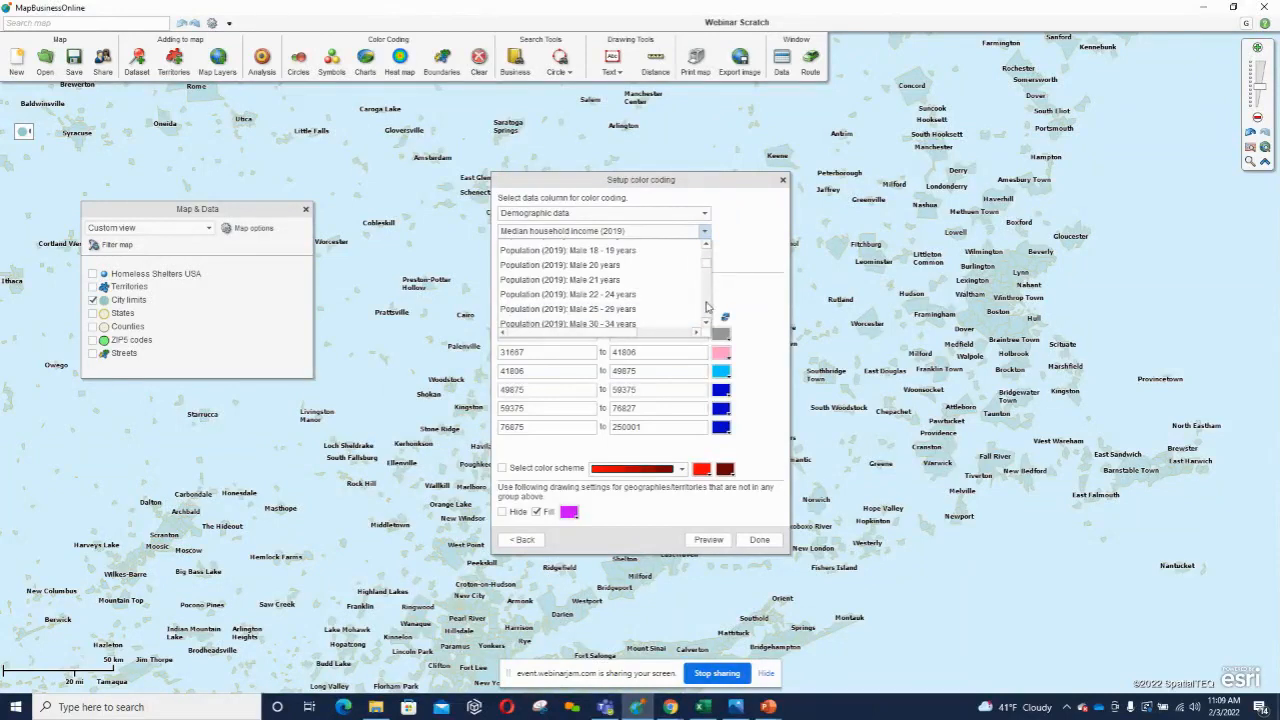
mouse_move(706, 265)
mouse_down()
mouse_move(705, 287)
mouse_move(708, 248)
mouse_move(708, 275)
mouse_up()
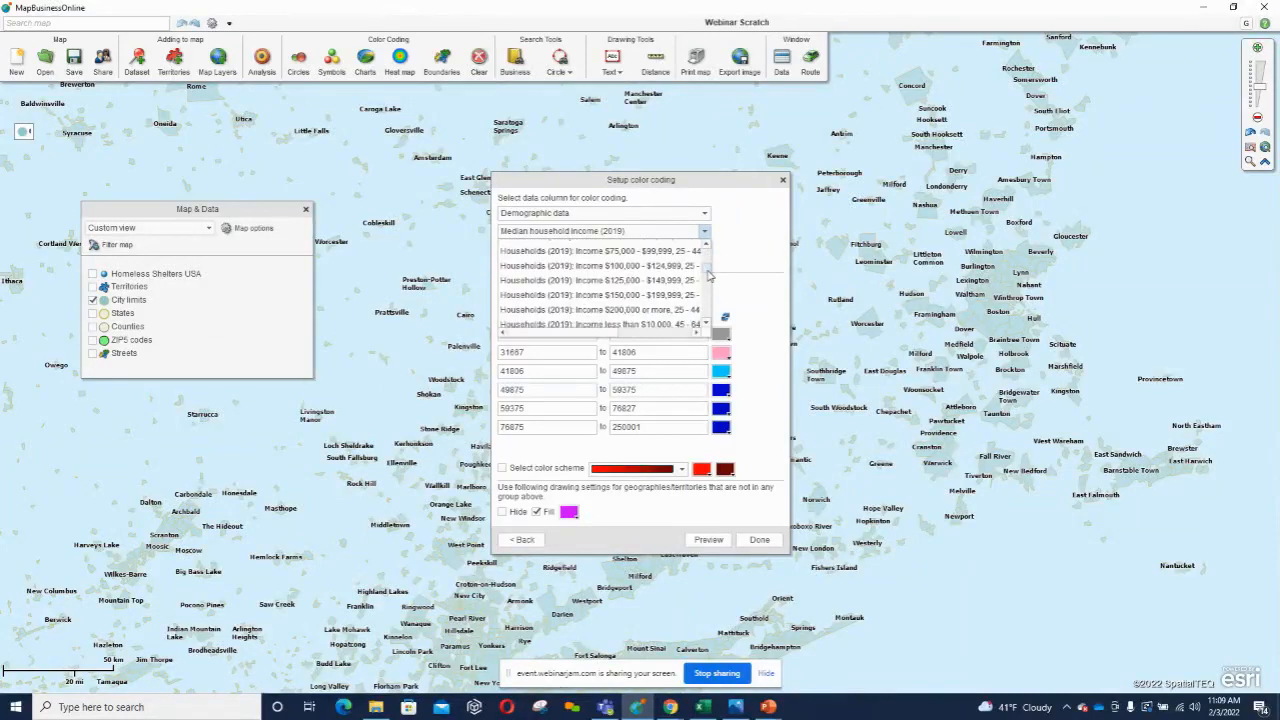
click(706, 246)
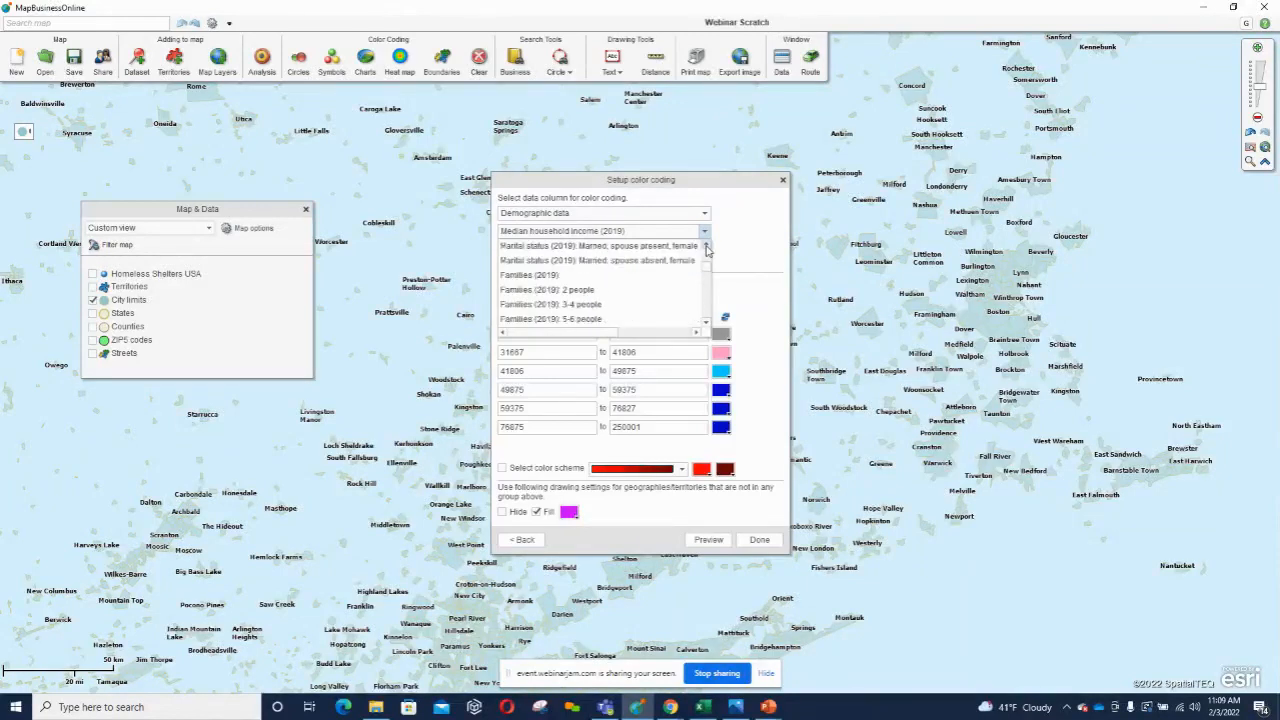
click(706, 248)
drag(706, 248, 706, 248)
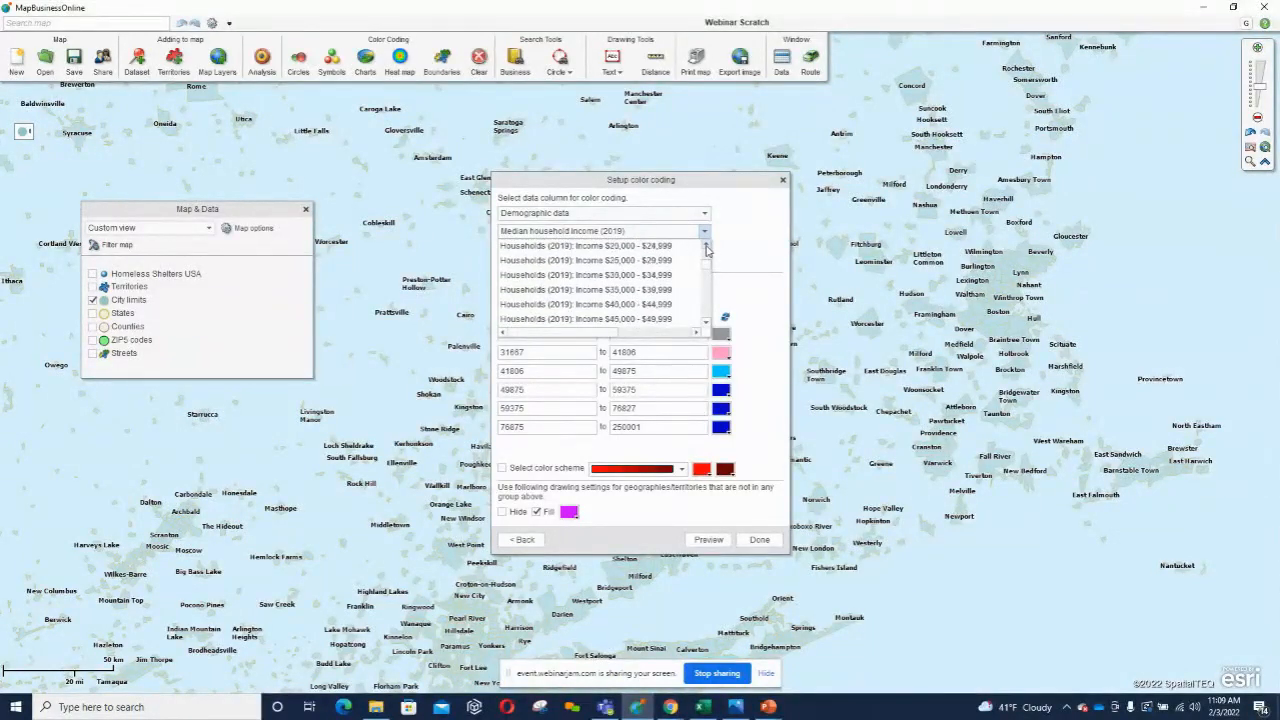
drag(706, 248, 706, 248)
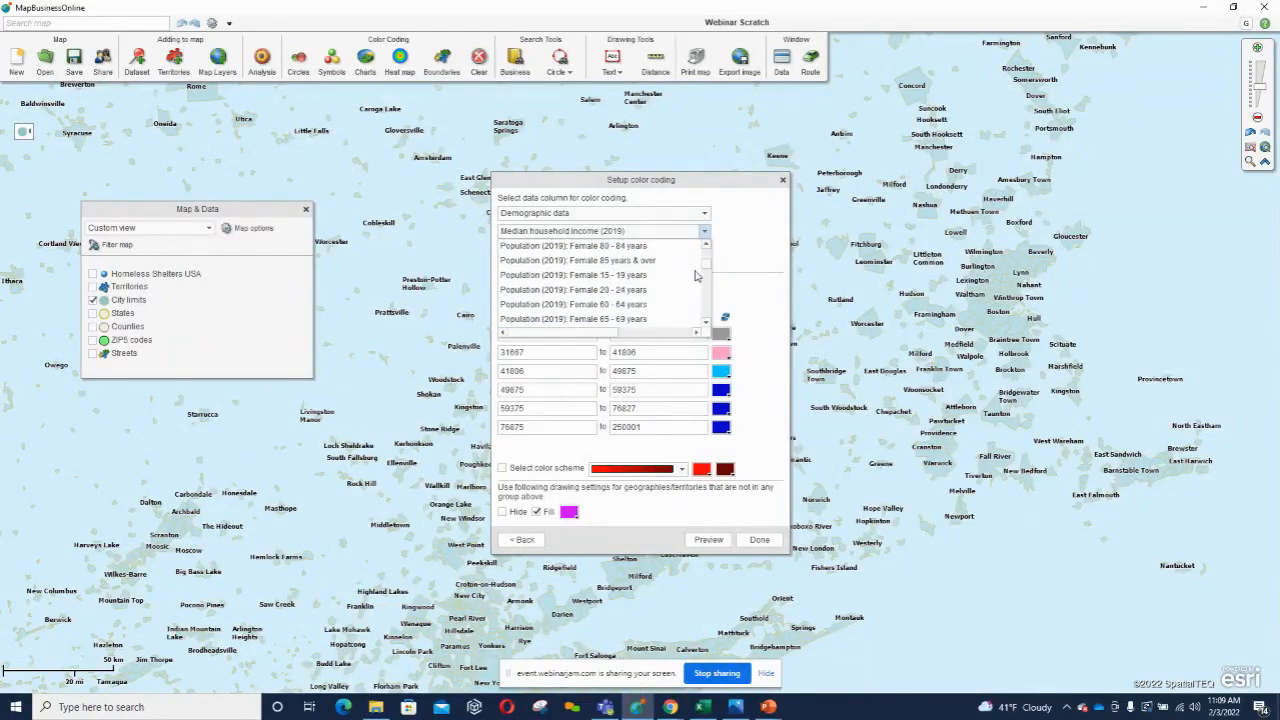
Choose Median household income (2019) as the data column for the color coding.
click(706, 323)
click(706, 323)
click(706, 323)
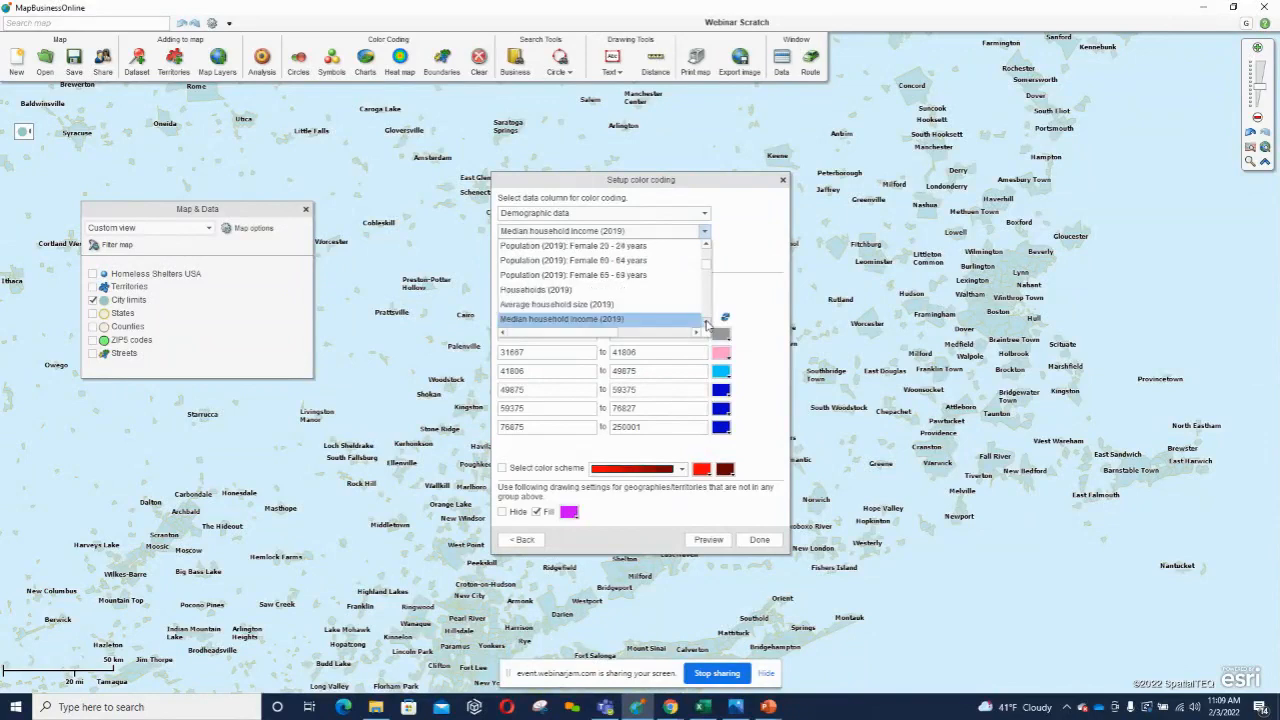
click(576, 330)
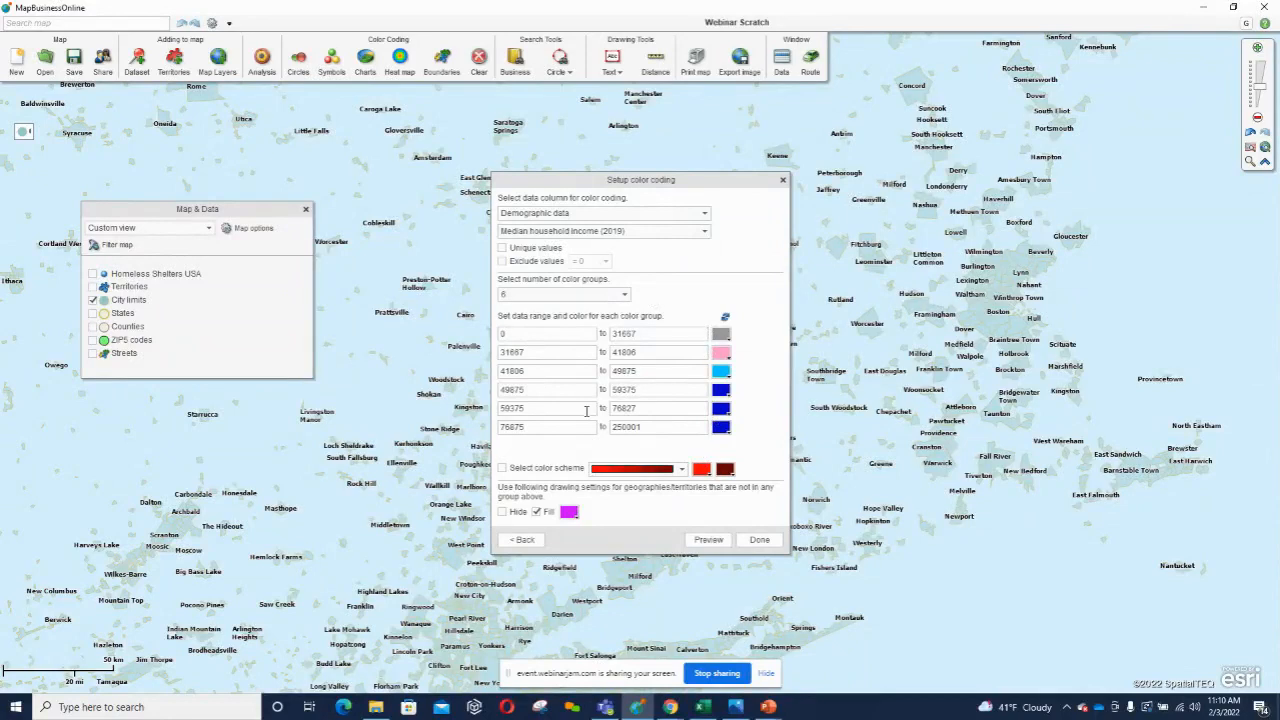
Set the number of color groups to 5 and apply the color coding to the city limits.
click(624, 294)
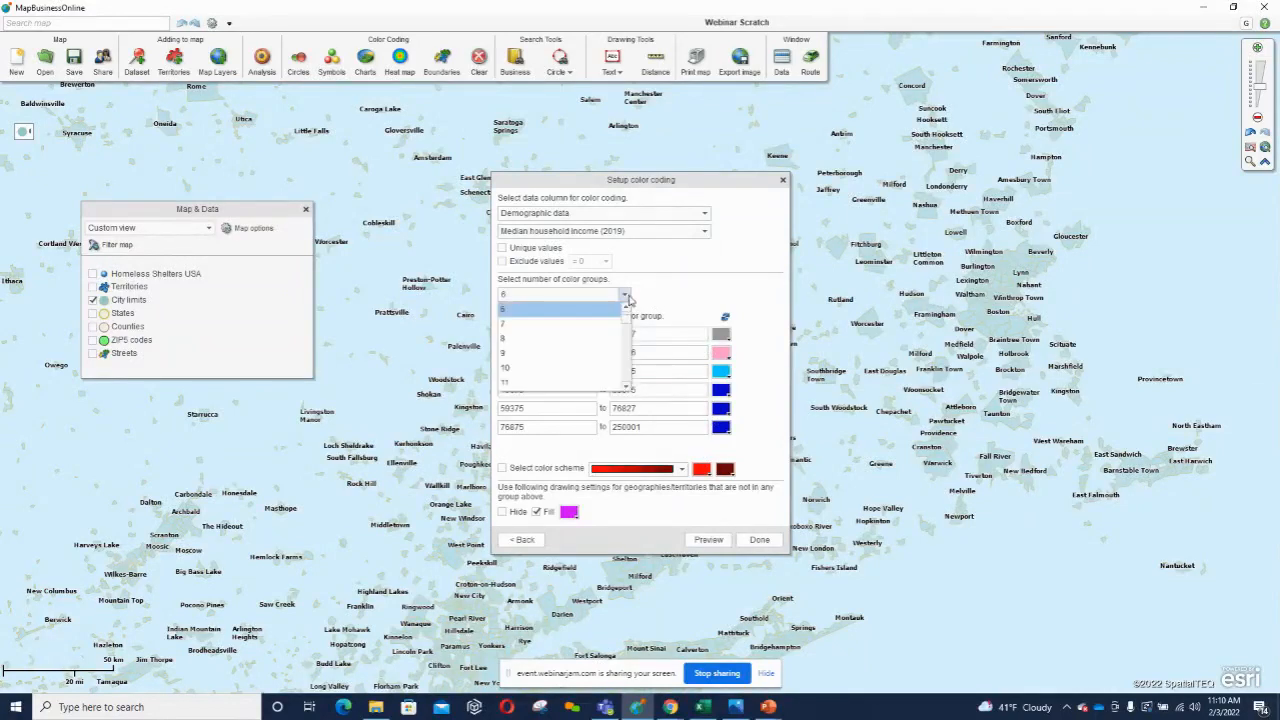
click(626, 306)
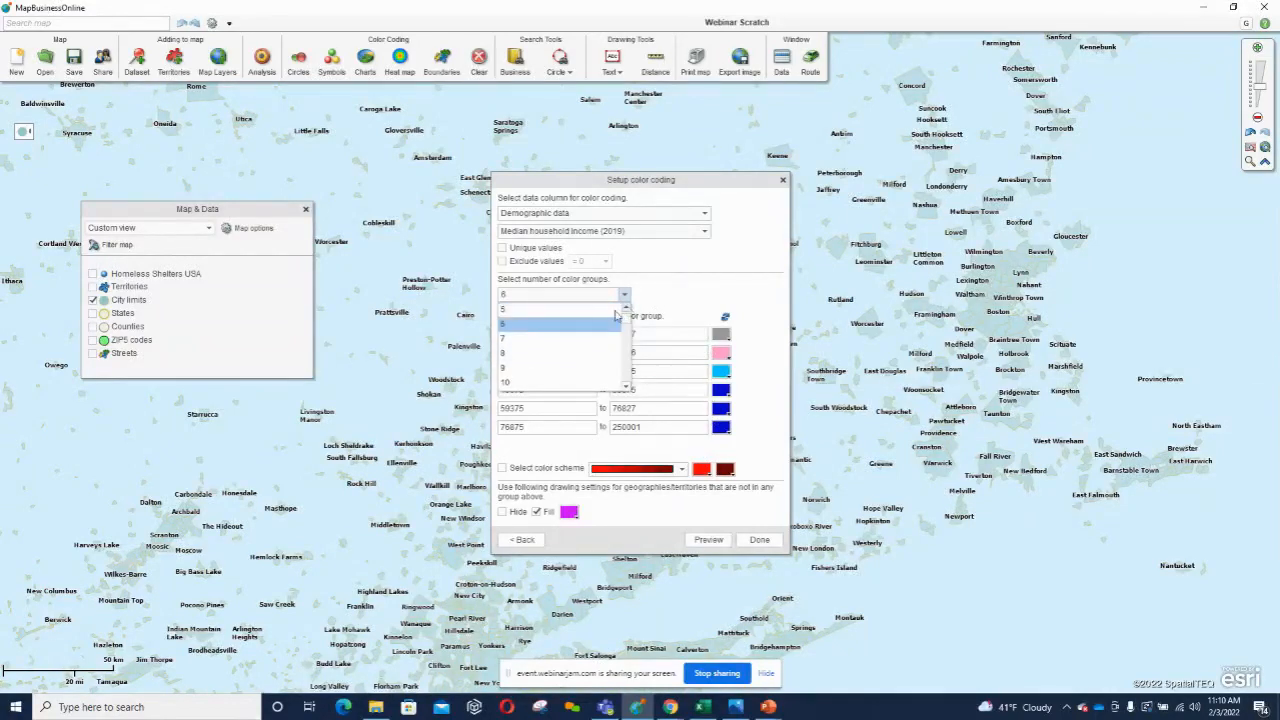
mouse_move(629, 318)
mouse_down()
mouse_move(626, 378)
mouse_move(626, 310)
mouse_up()
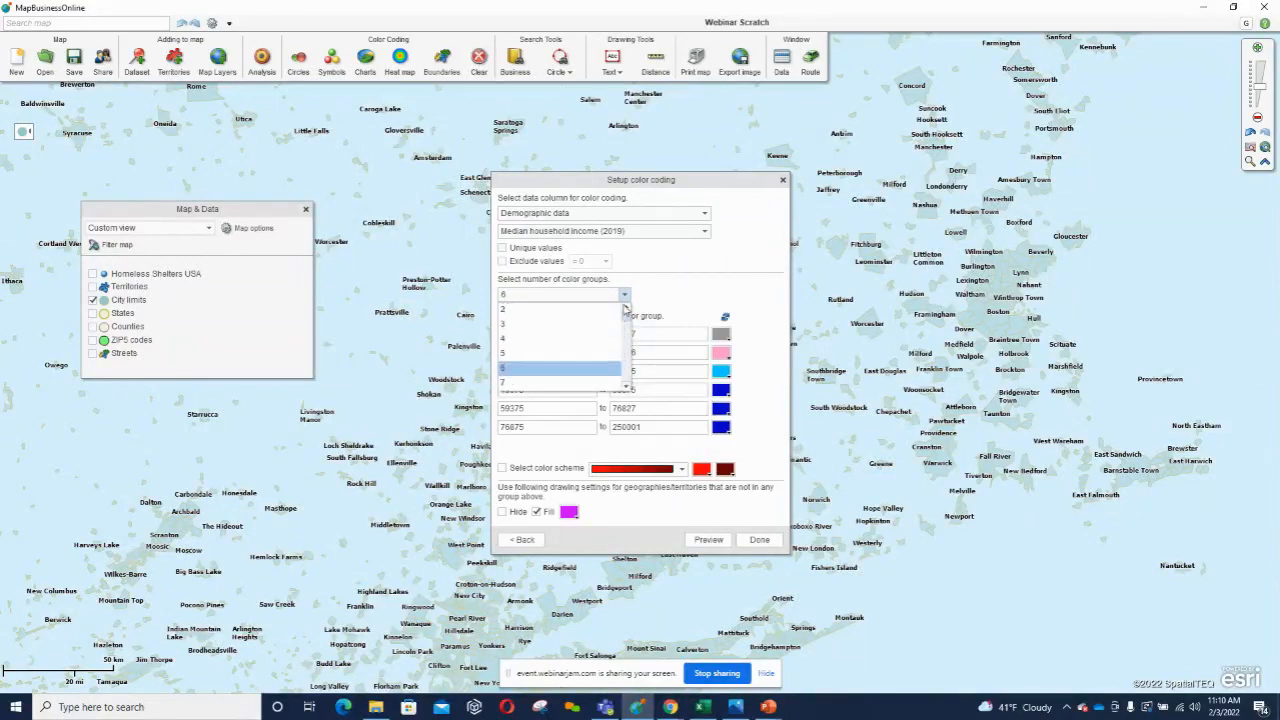
click(563, 358)
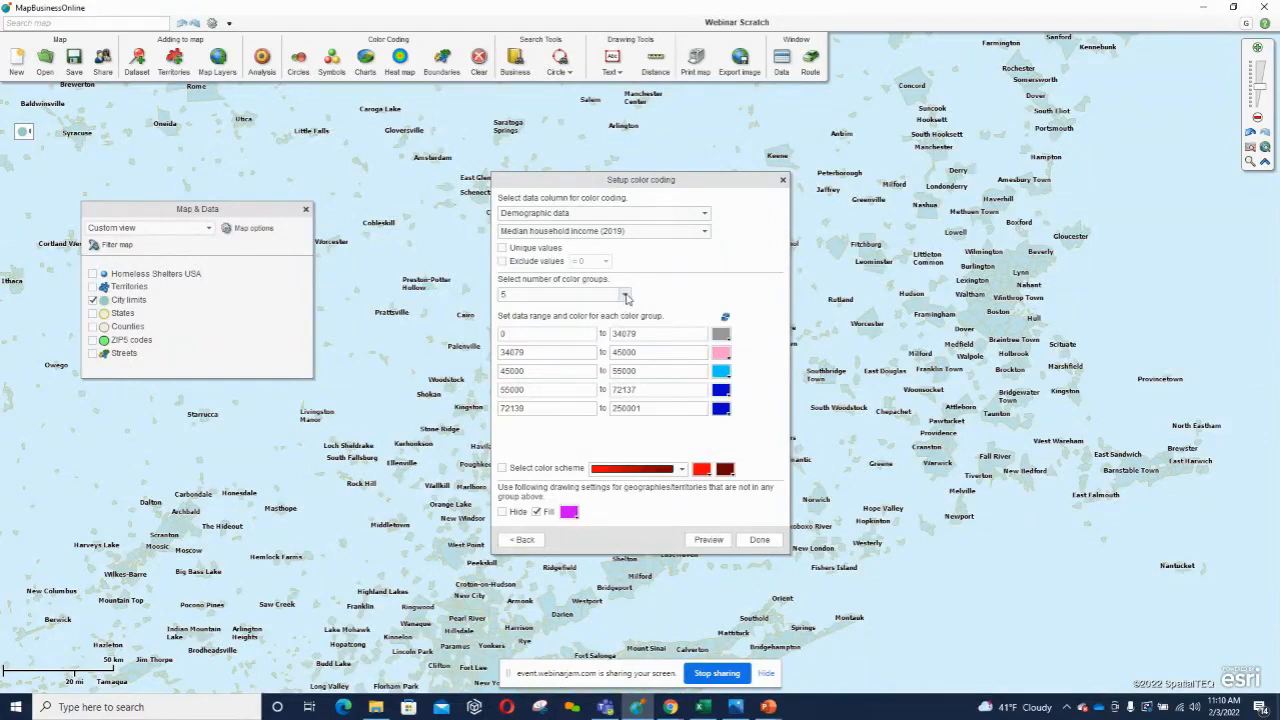
click(625, 296)
click(625, 296)
click(762, 540)
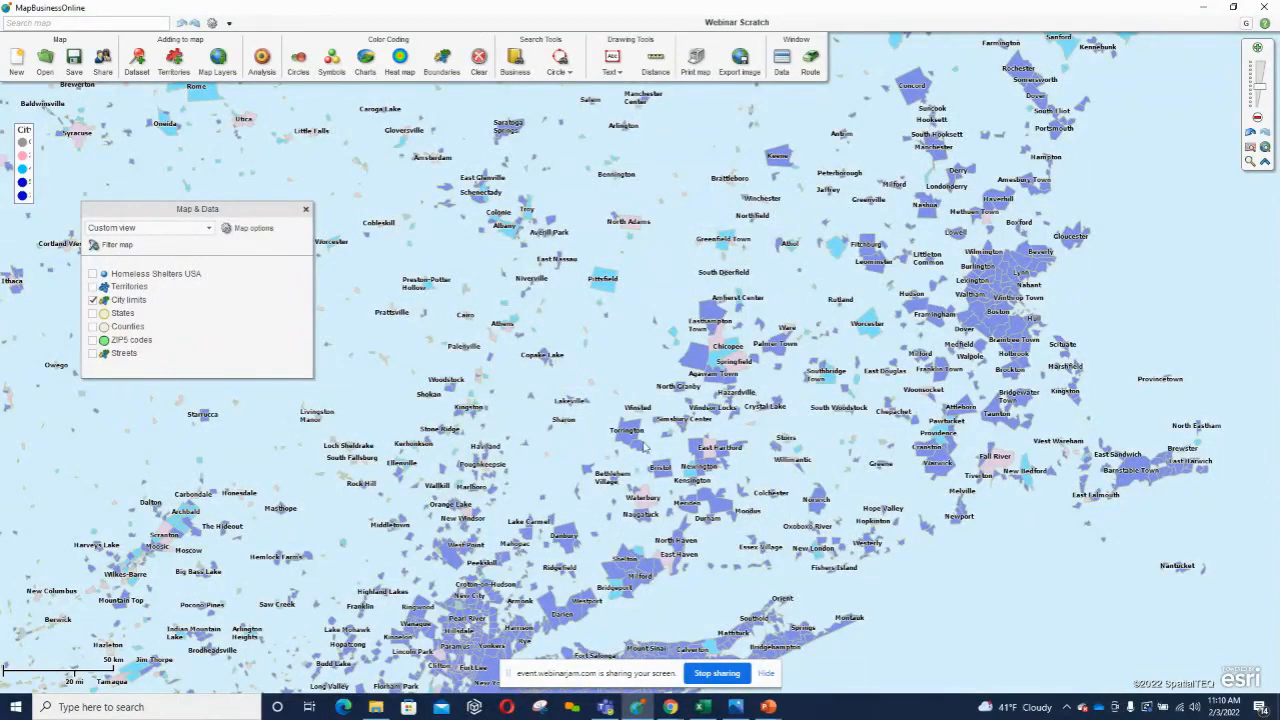
Reopen the color coding setup for the City limits layer and set the number of color groups to 4.
click(433, 66)
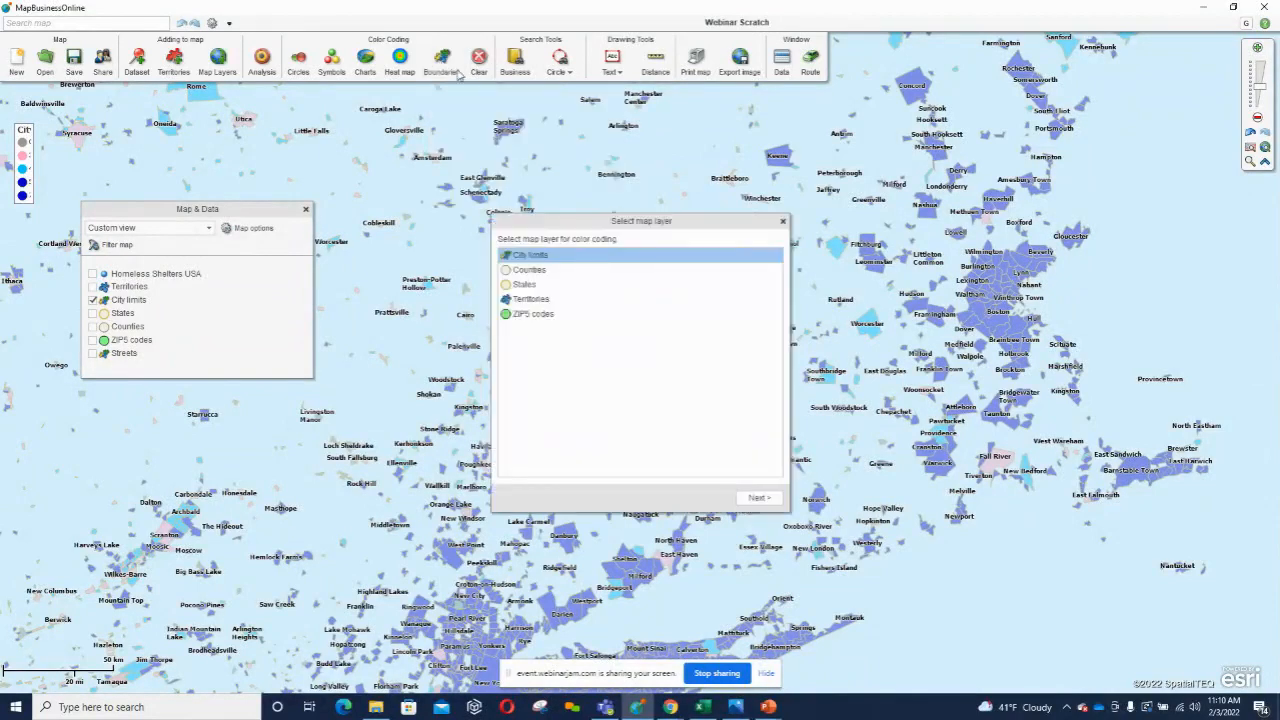
click(758, 498)
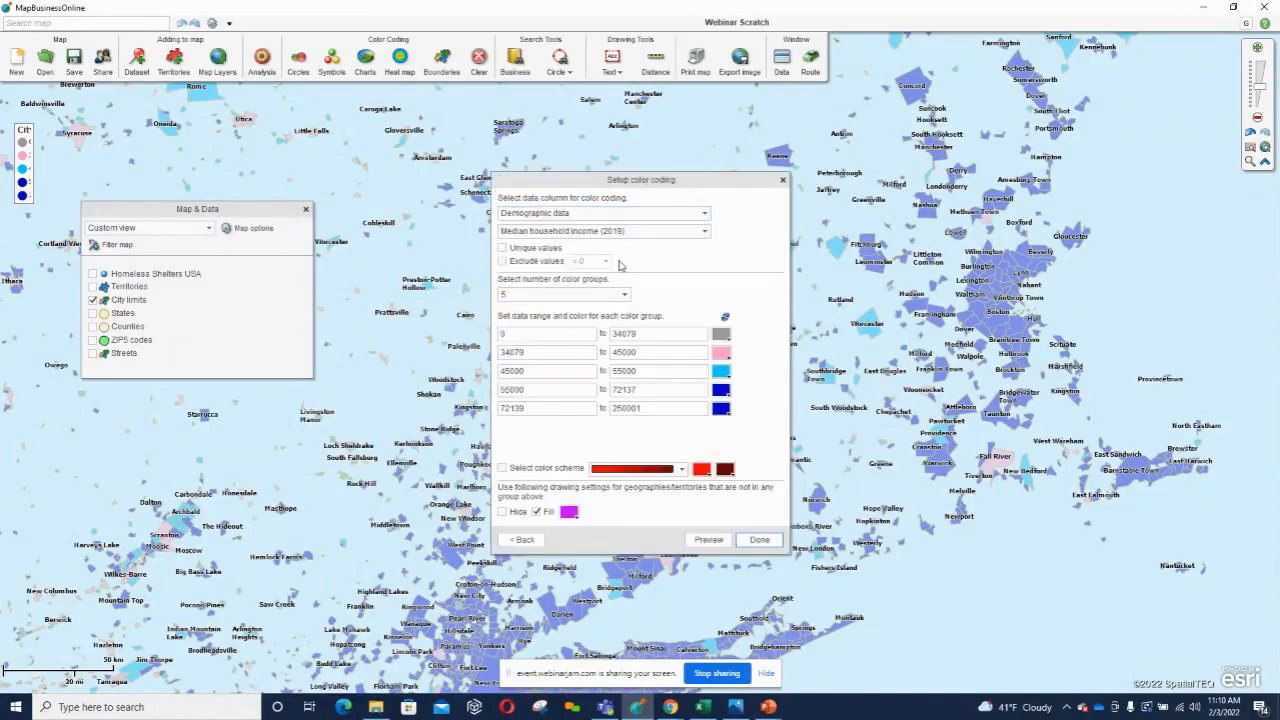
click(624, 295)
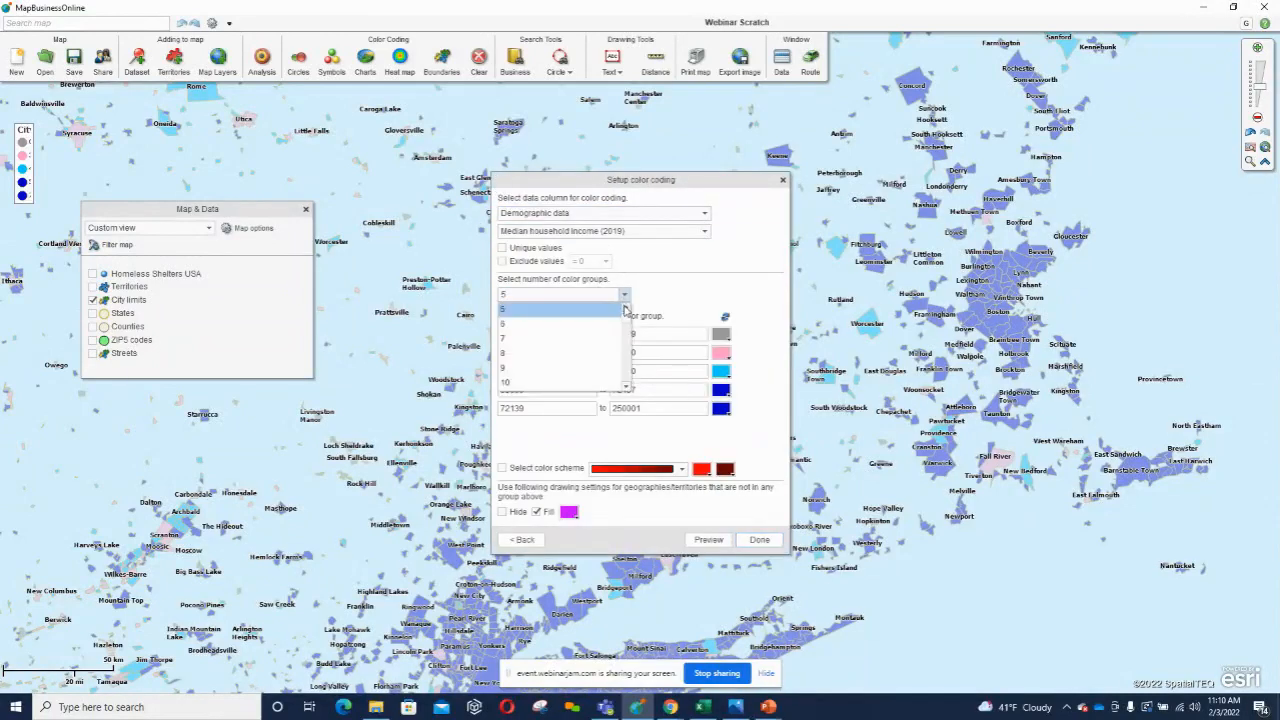
click(543, 309)
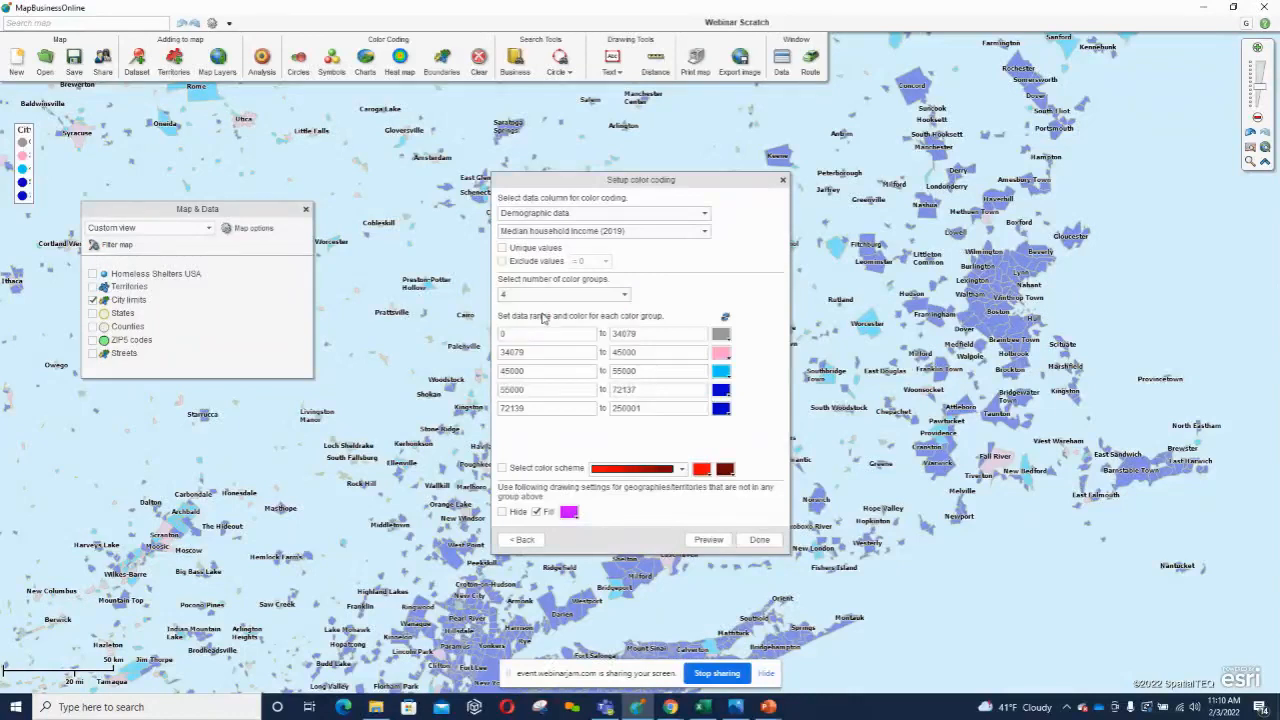
click(519, 333)
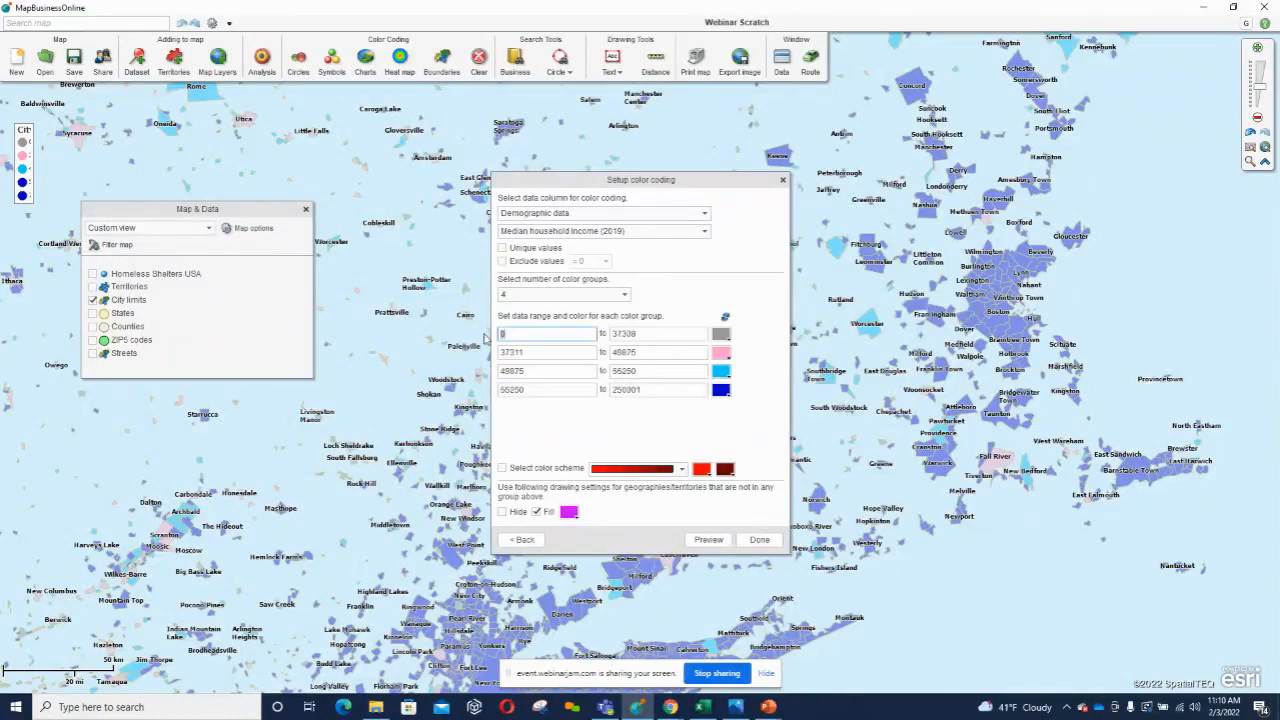
click(640, 390)
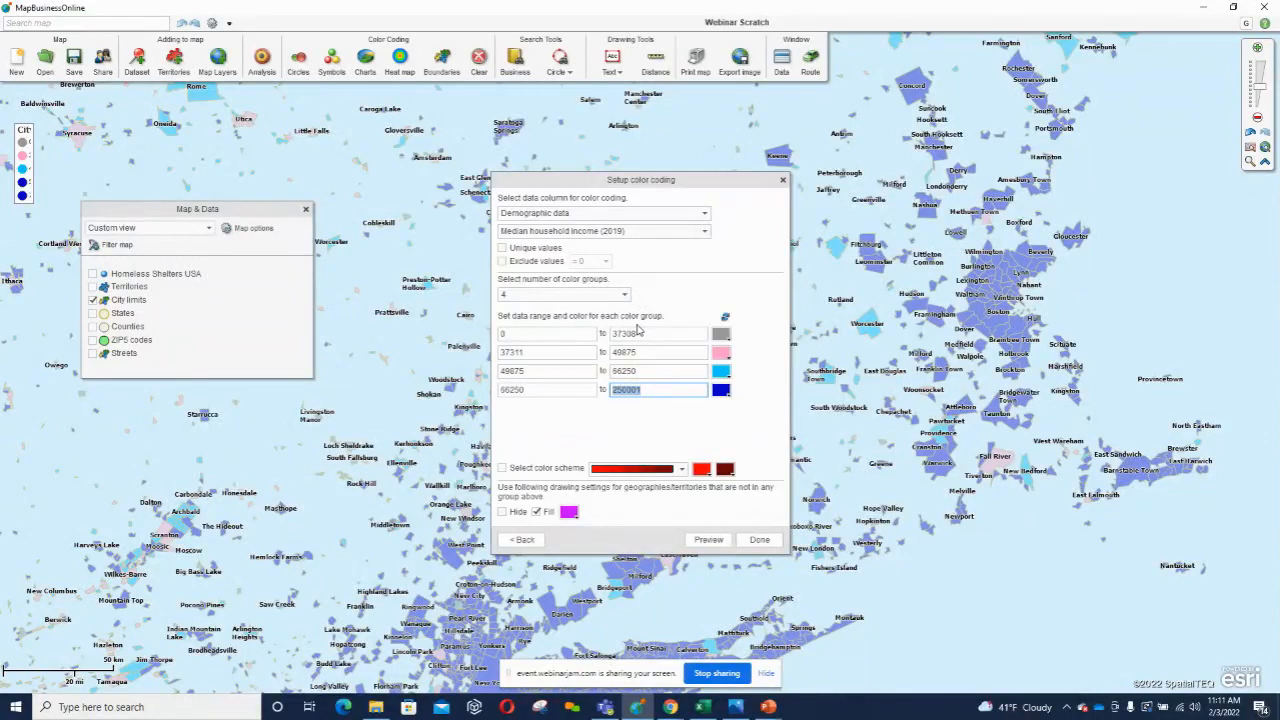
Set the first color group's range to 1 to 35000 and the second group's to 35001 to 45000.
click(541, 331)
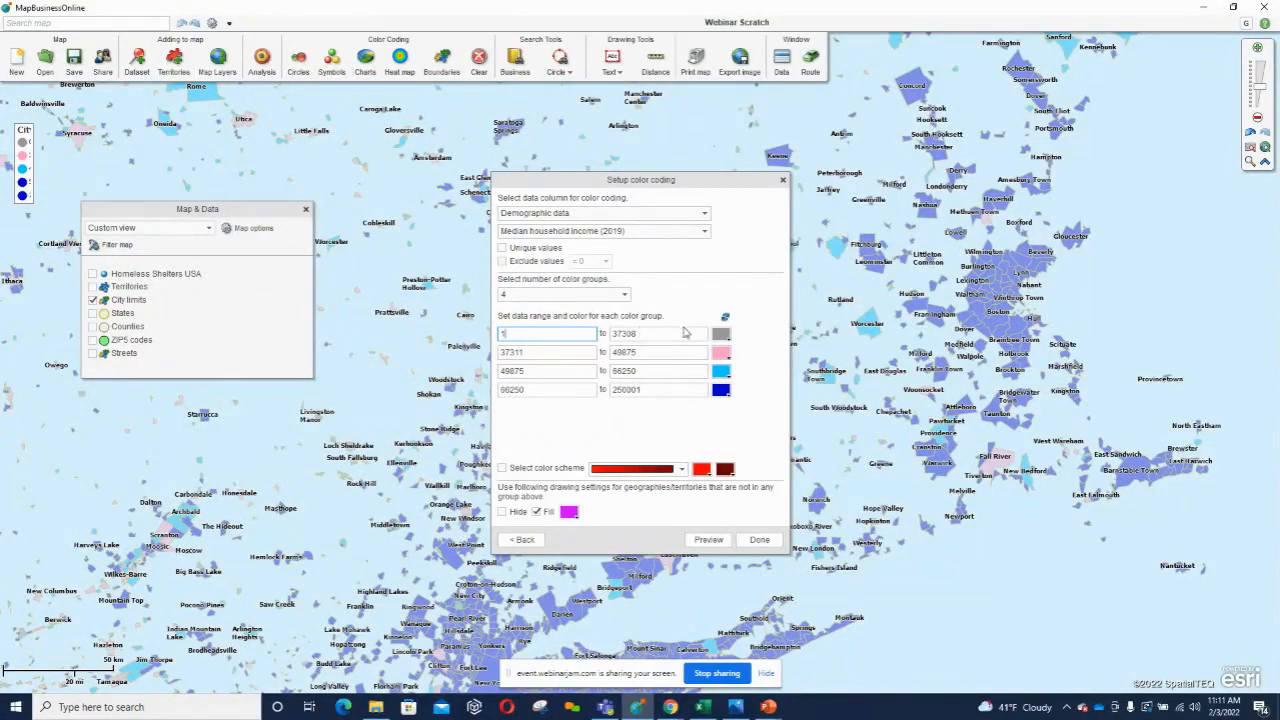
drag(643, 333, 596, 333)
text(35000)
drag(530, 352, 495, 353)
text(3500)
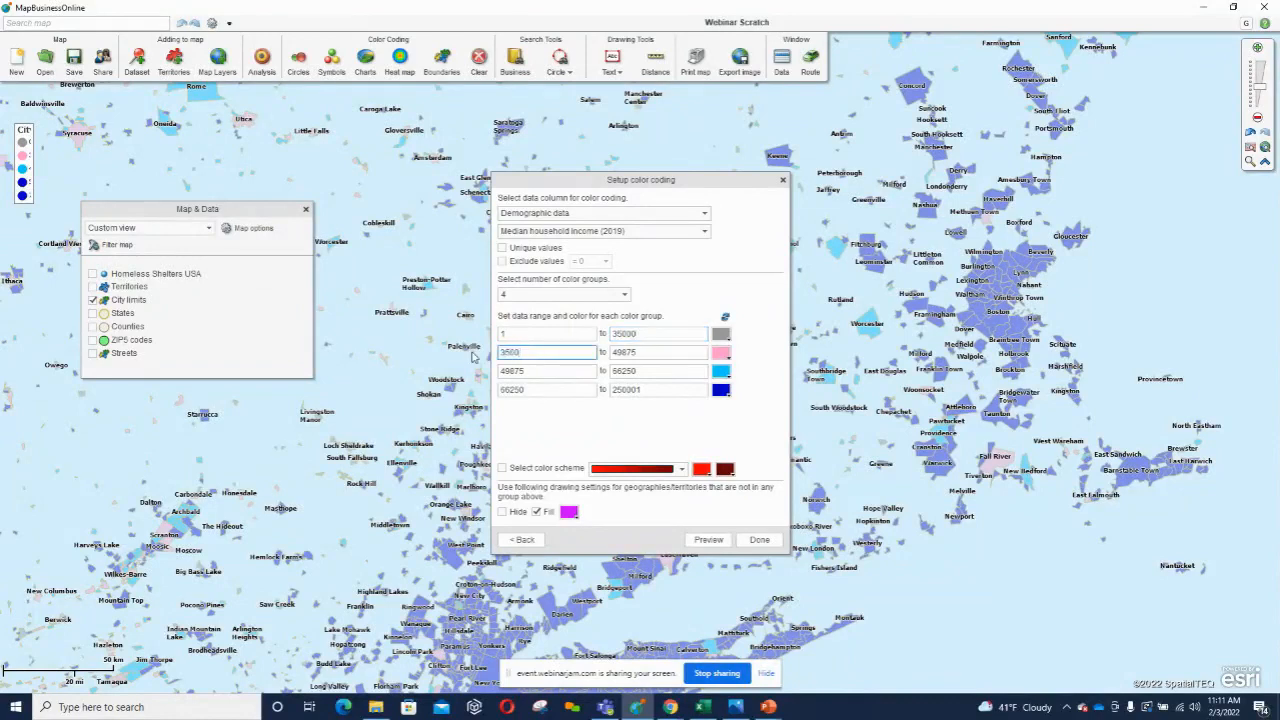
text(1)
drag(640, 352, 612, 352)
text(4500)
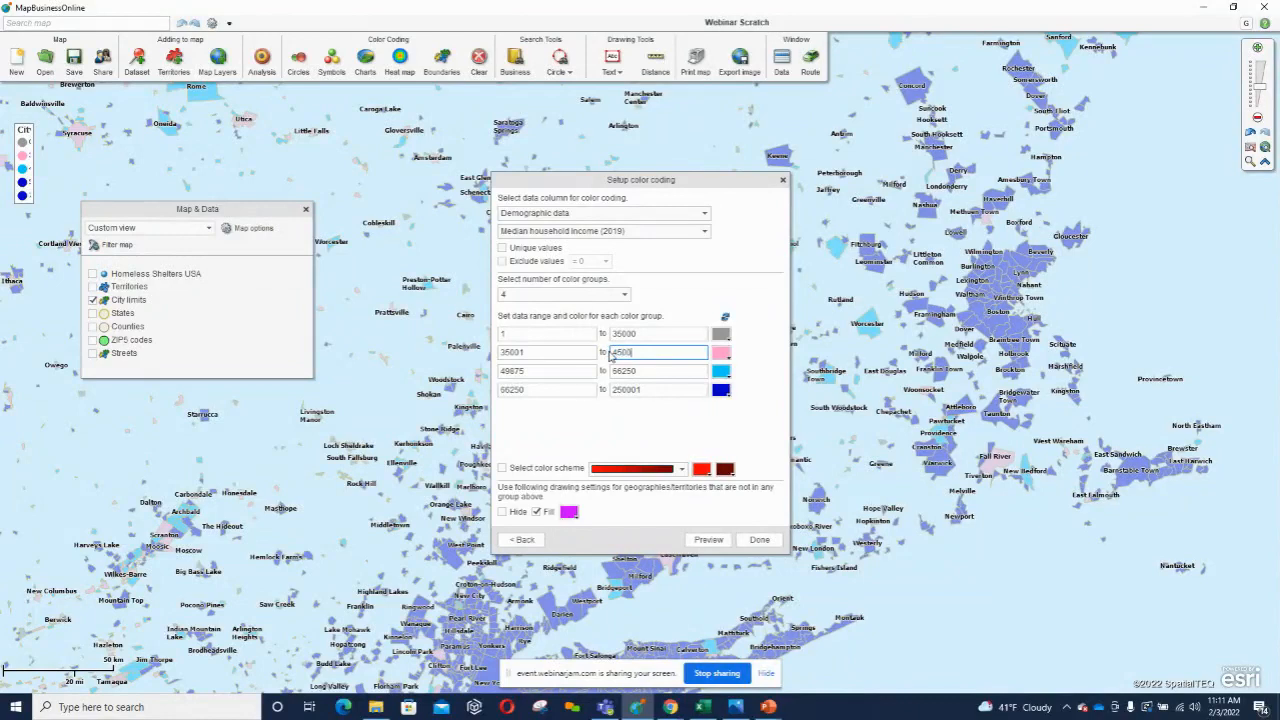
text(0)
Set the third color group's range to 55001 to 65000 and start the fourth group at 65001.
double_click(529, 370)
text(5)
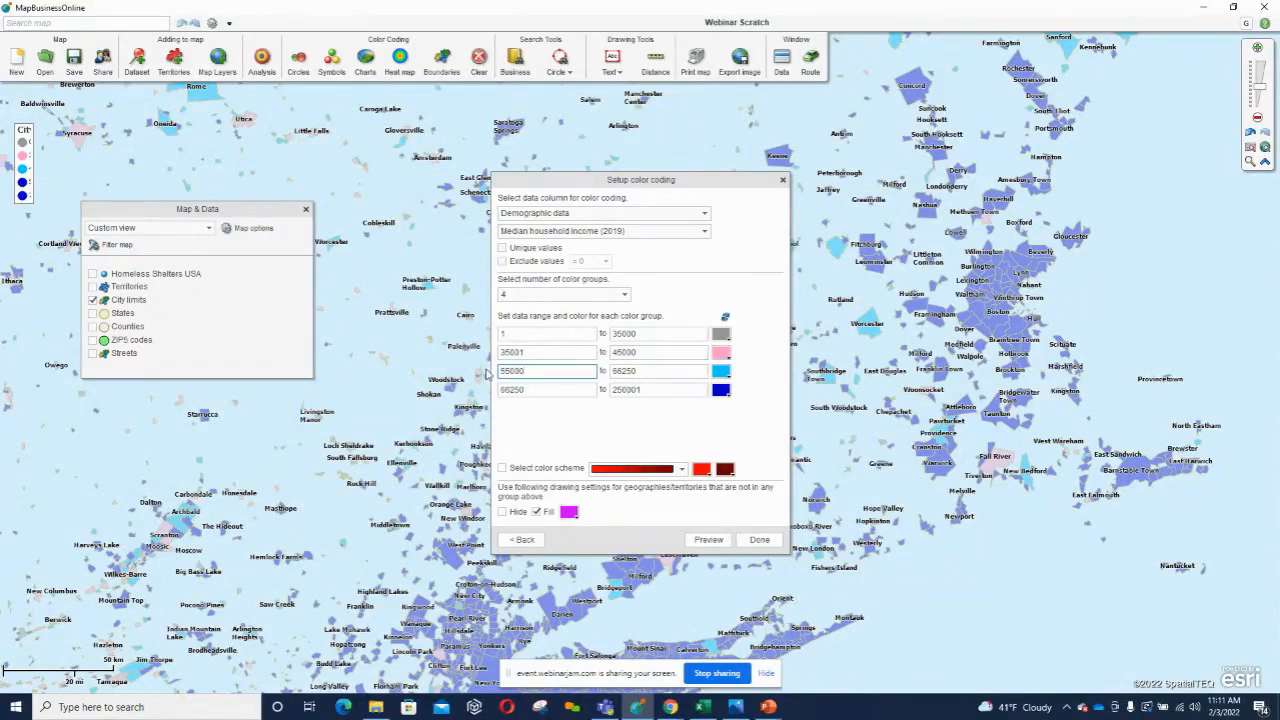
double_click(638, 370)
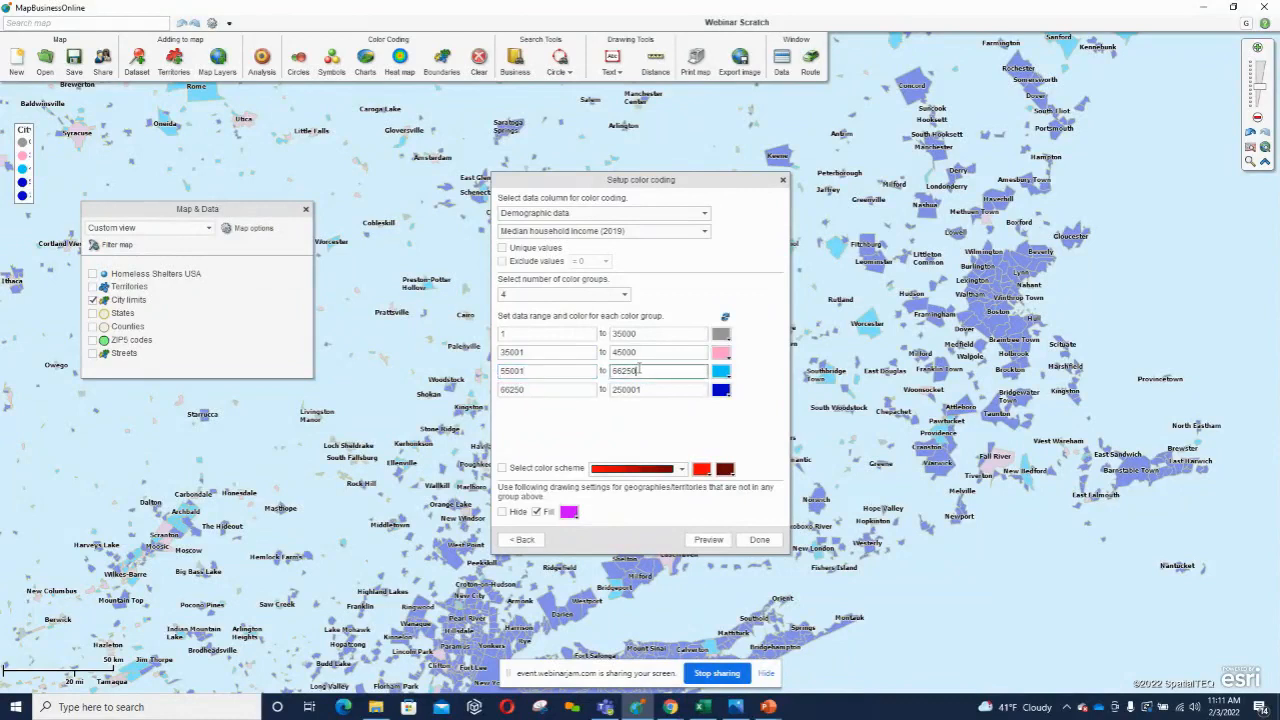
text(550)
text(00)
double_click(540, 389)
text(65001)
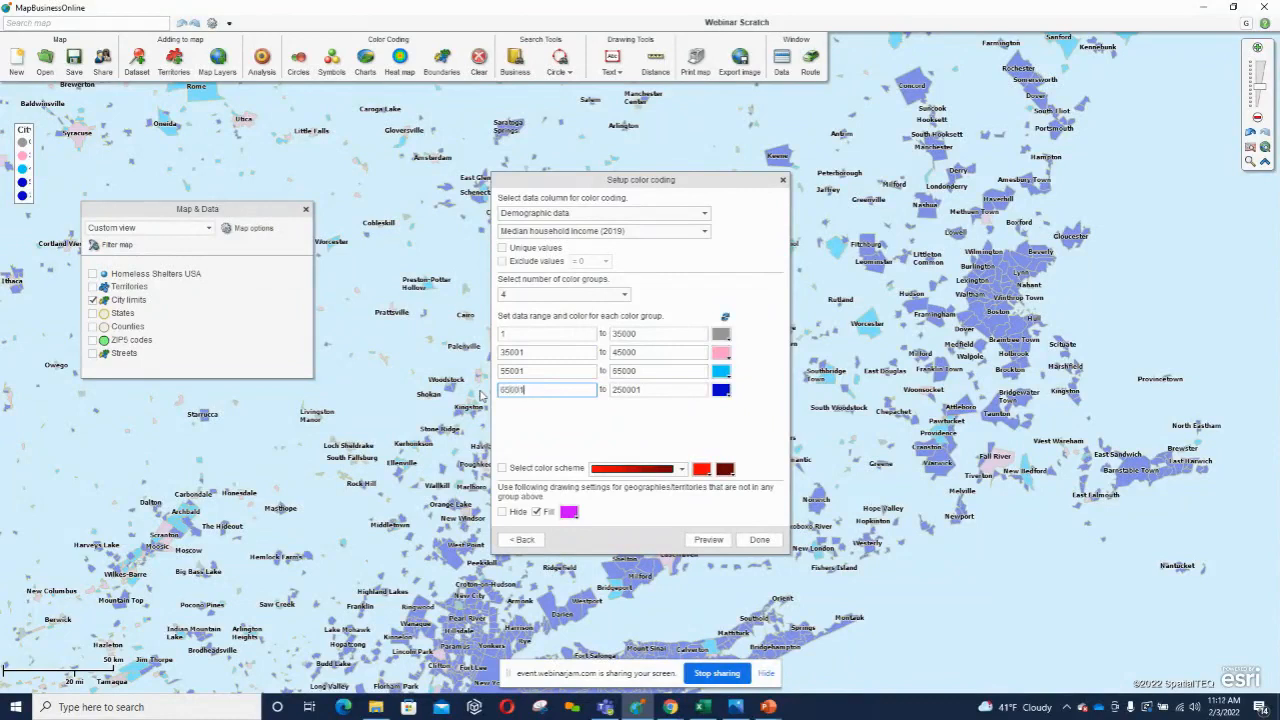
Change the second color group's color to light pink (FFCCCC) and keep the first group's gray.
click(722, 353)
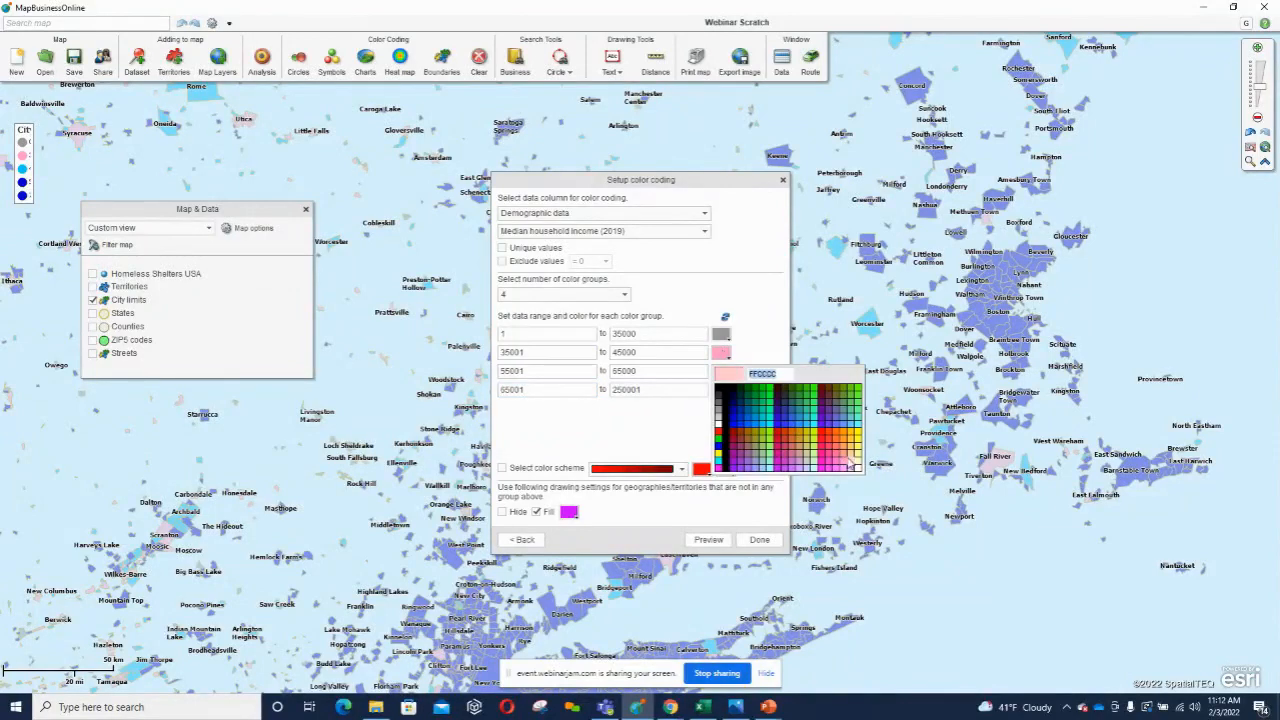
click(851, 463)
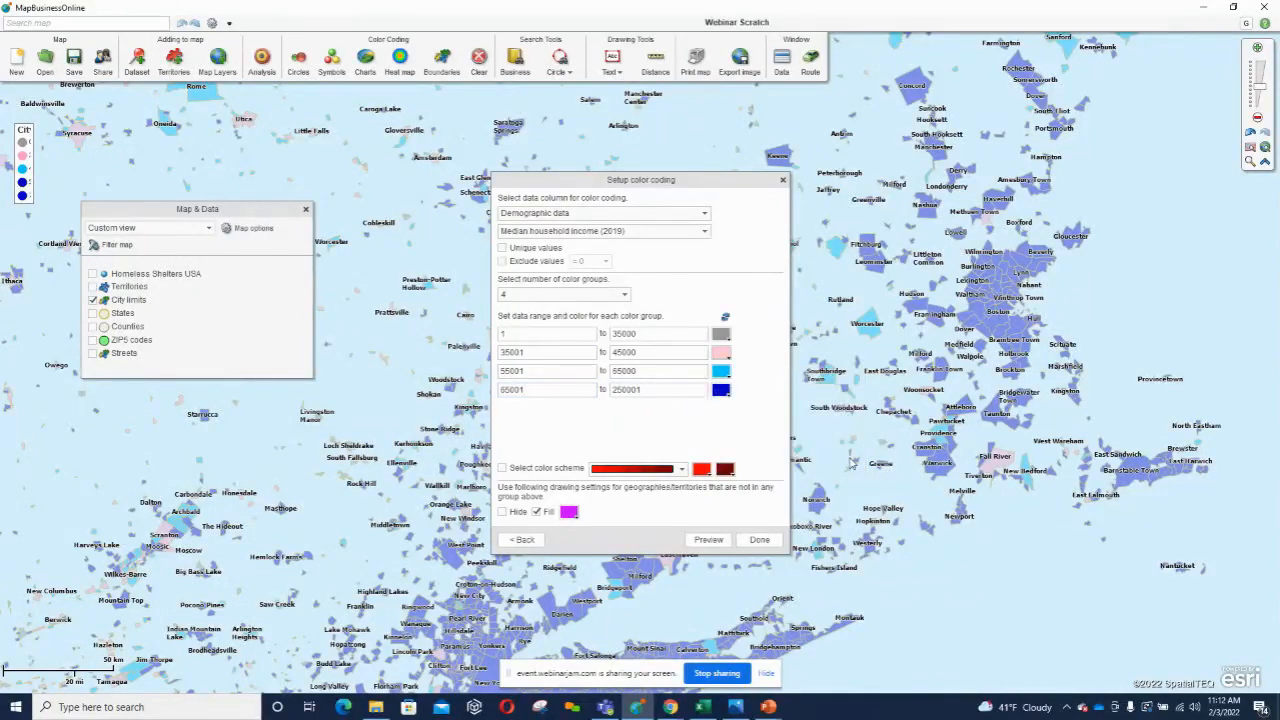
click(722, 334)
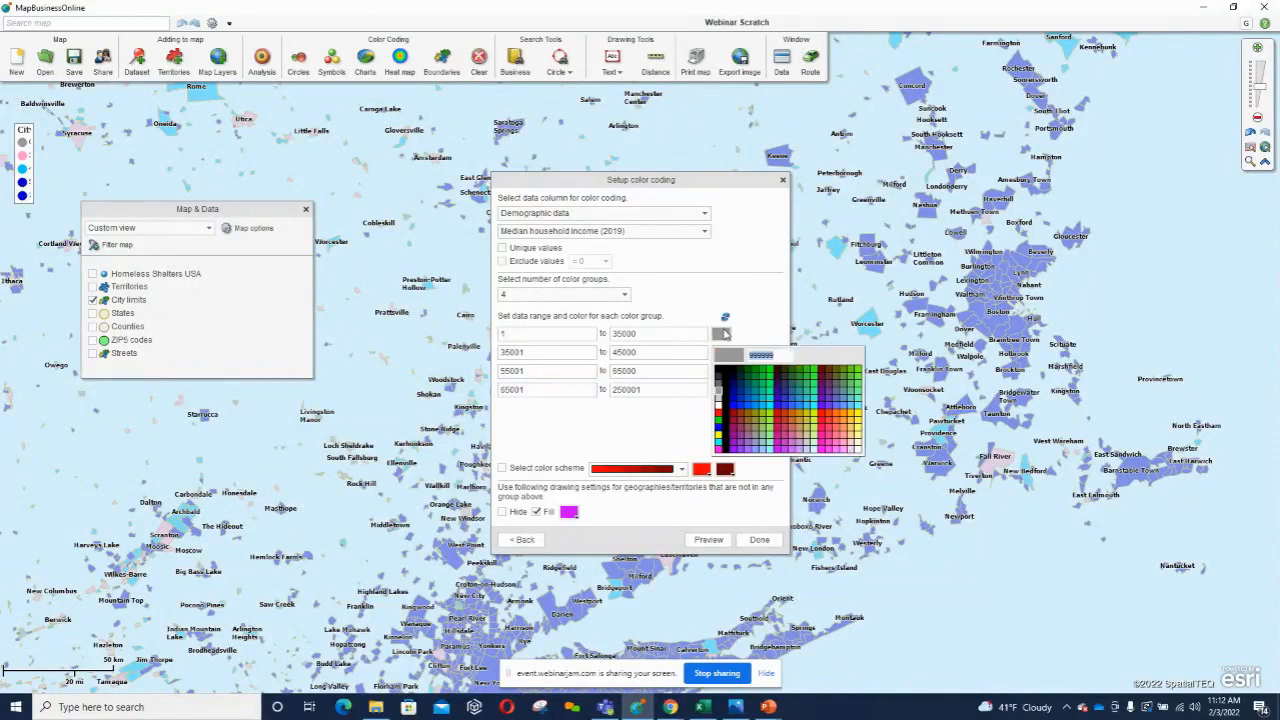
click(680, 416)
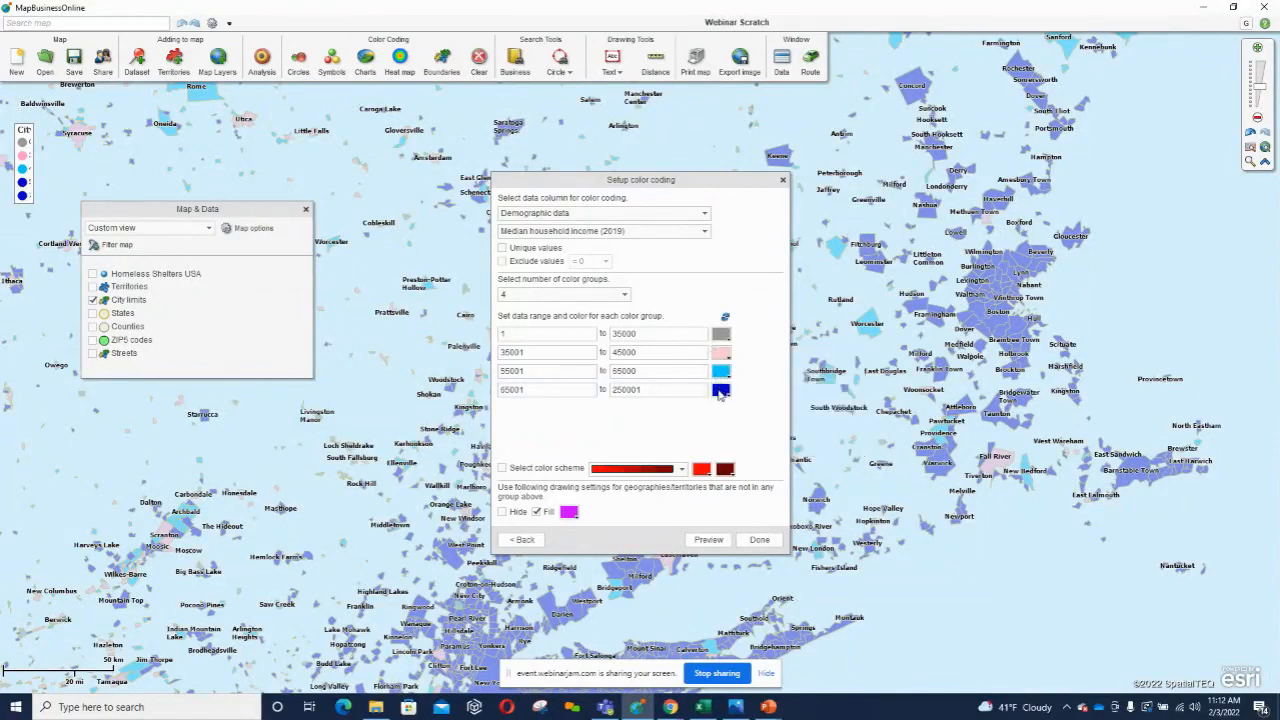
Check the fourth group's color choices and the available color schemes without changing them, and apply the four-group color coding.
click(721, 390)
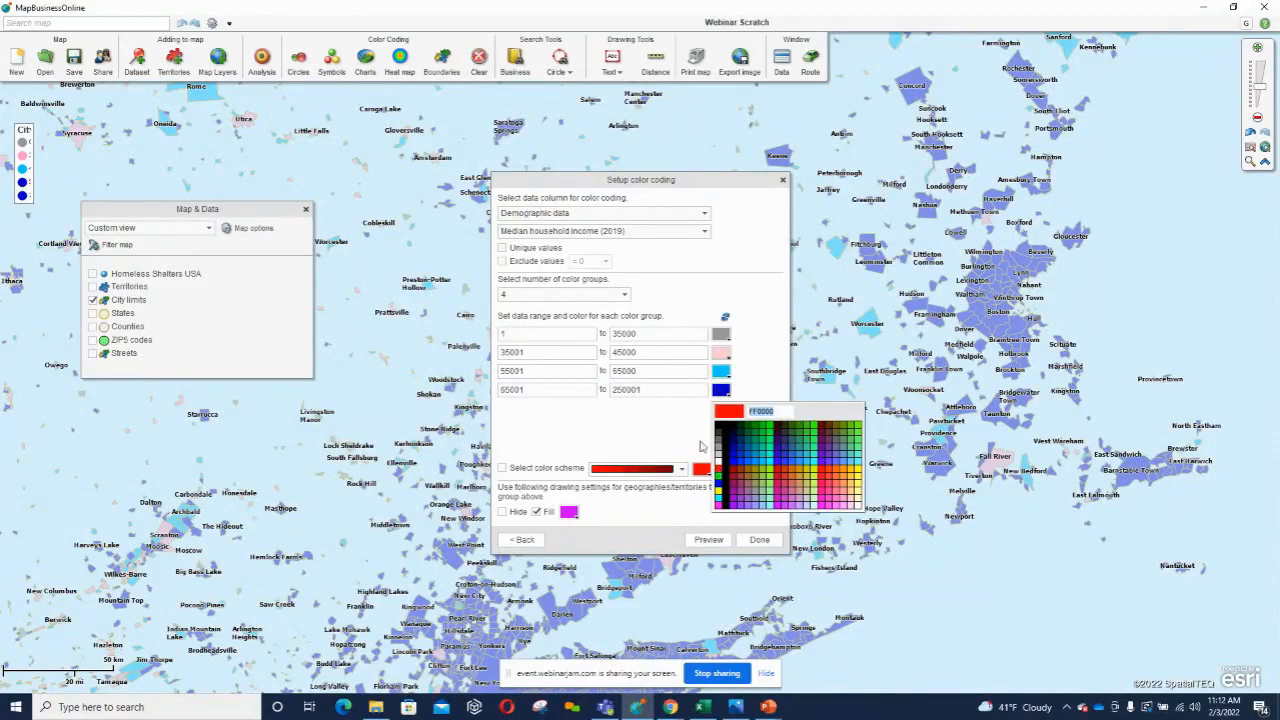
key(ctrl)
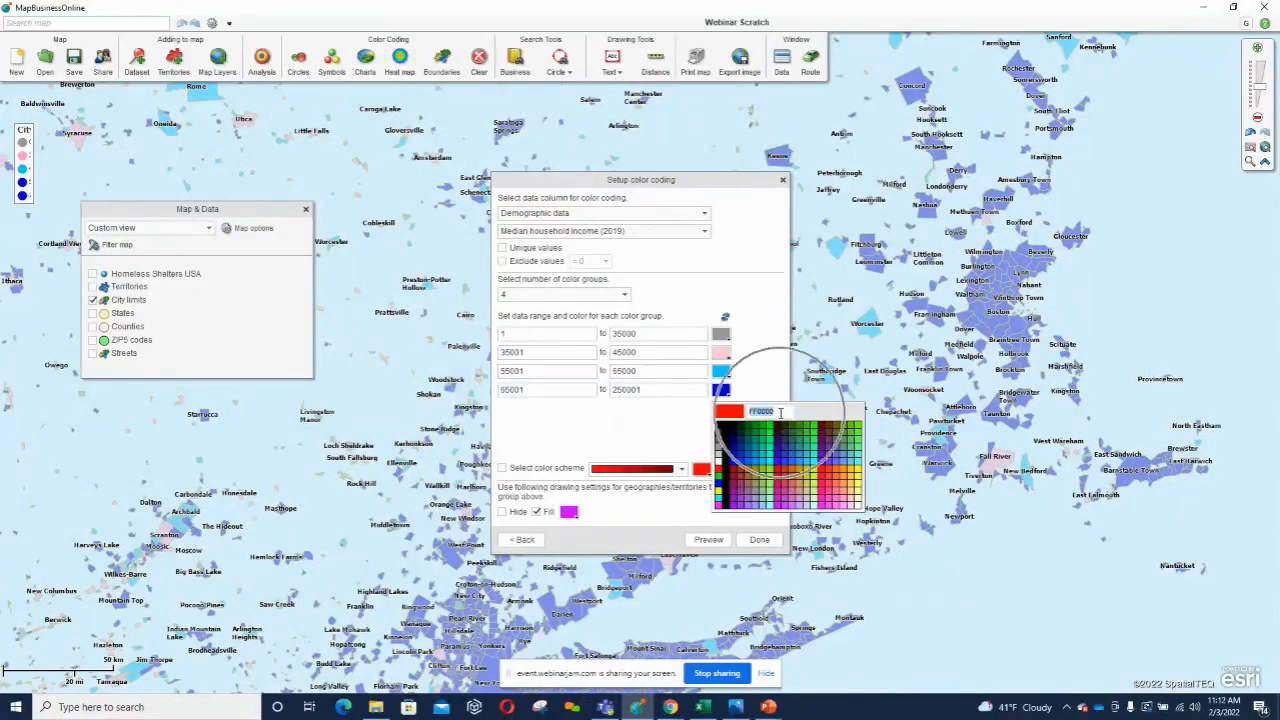
click(759, 412)
click(760, 310)
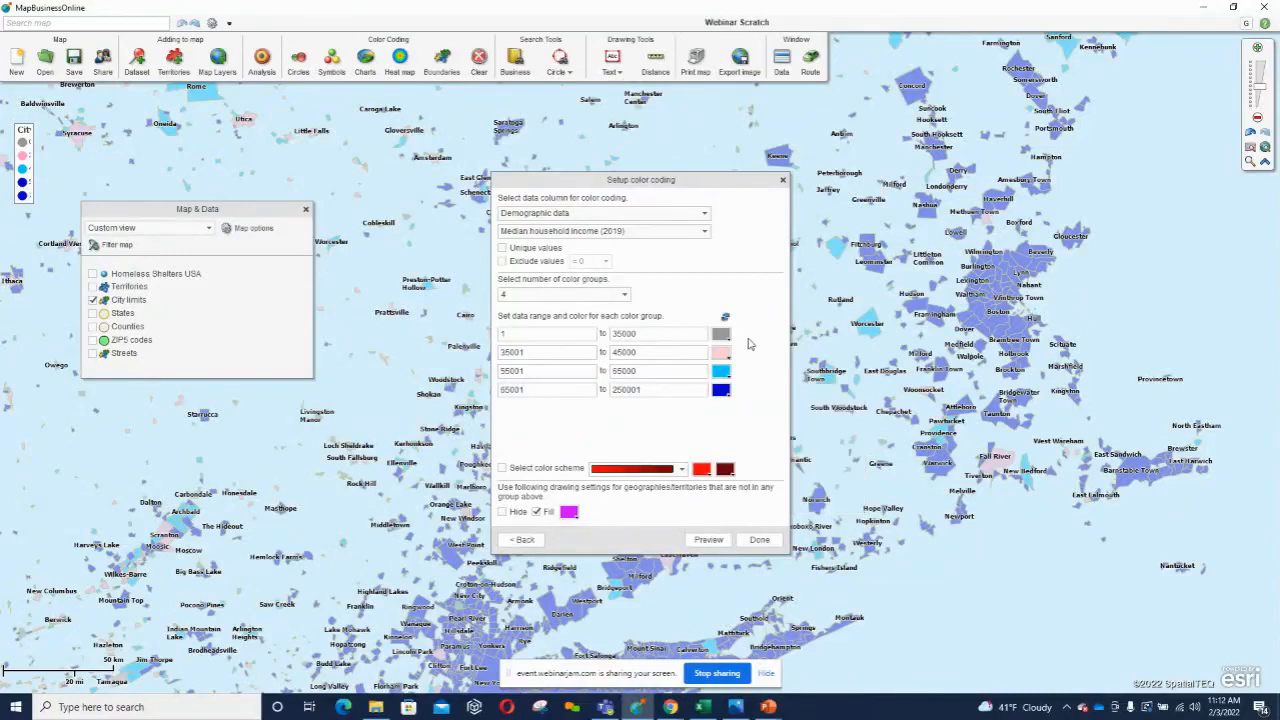
click(681, 469)
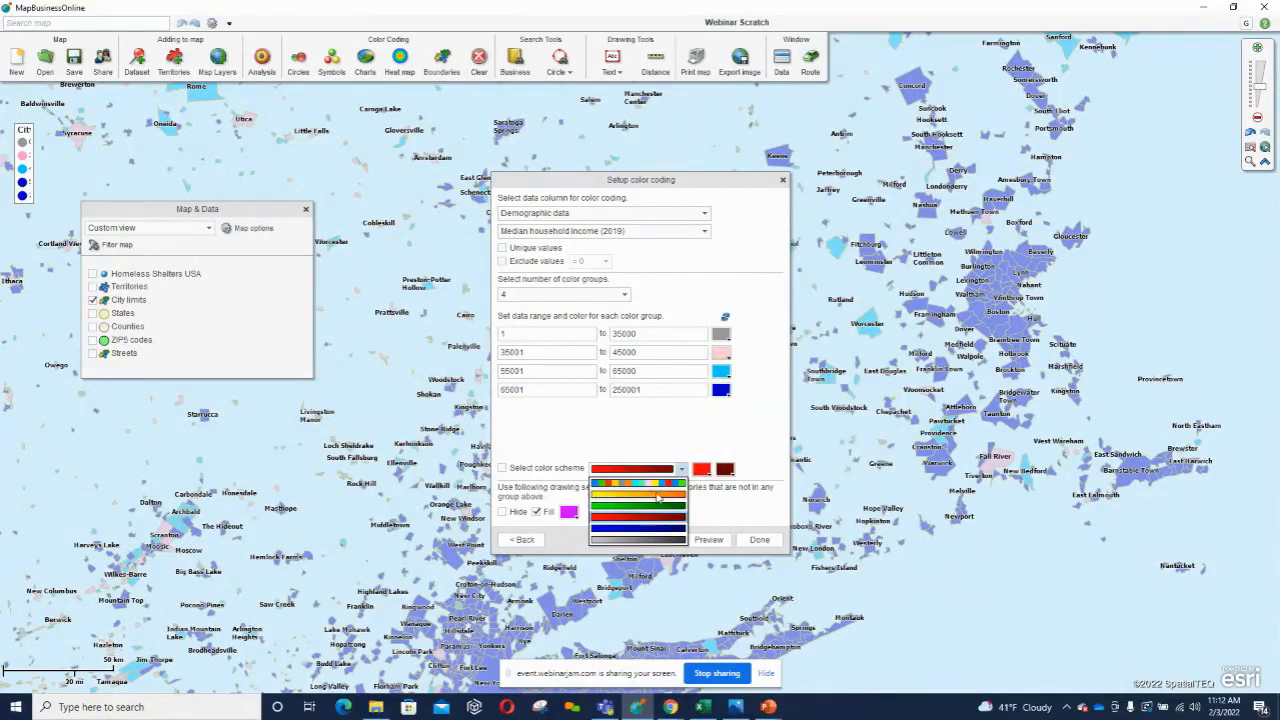
click(755, 416)
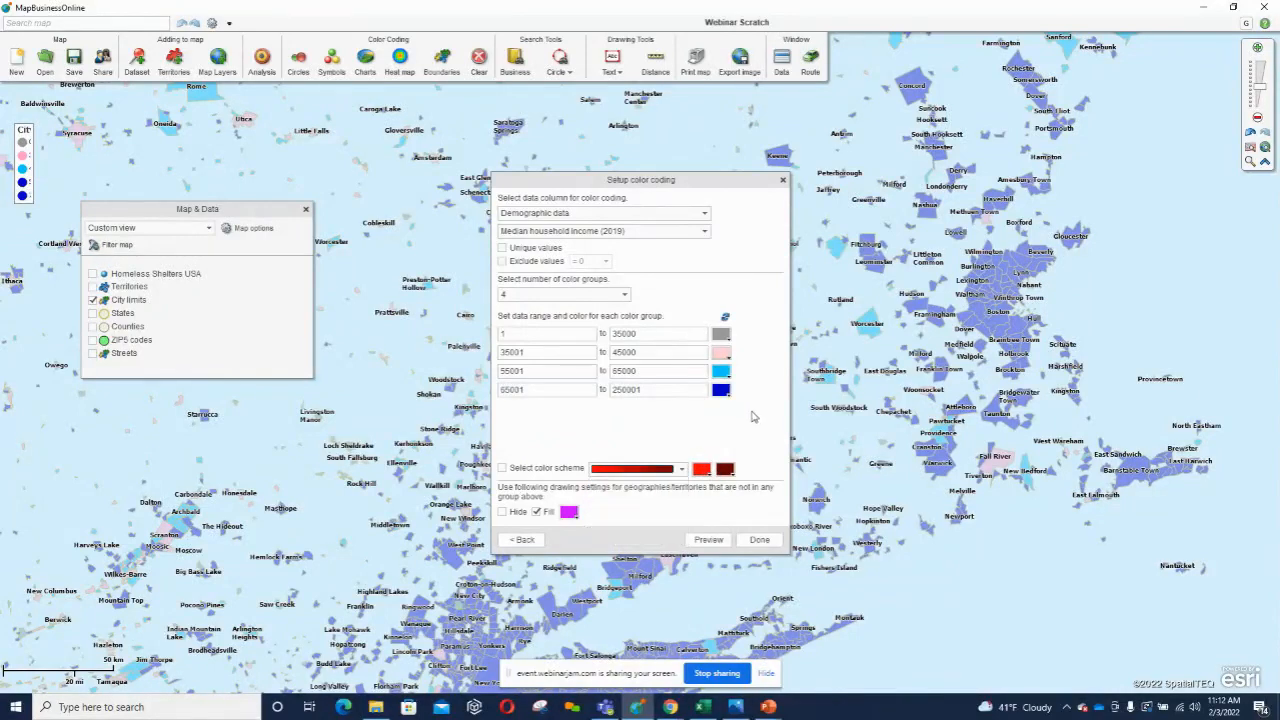
click(762, 540)
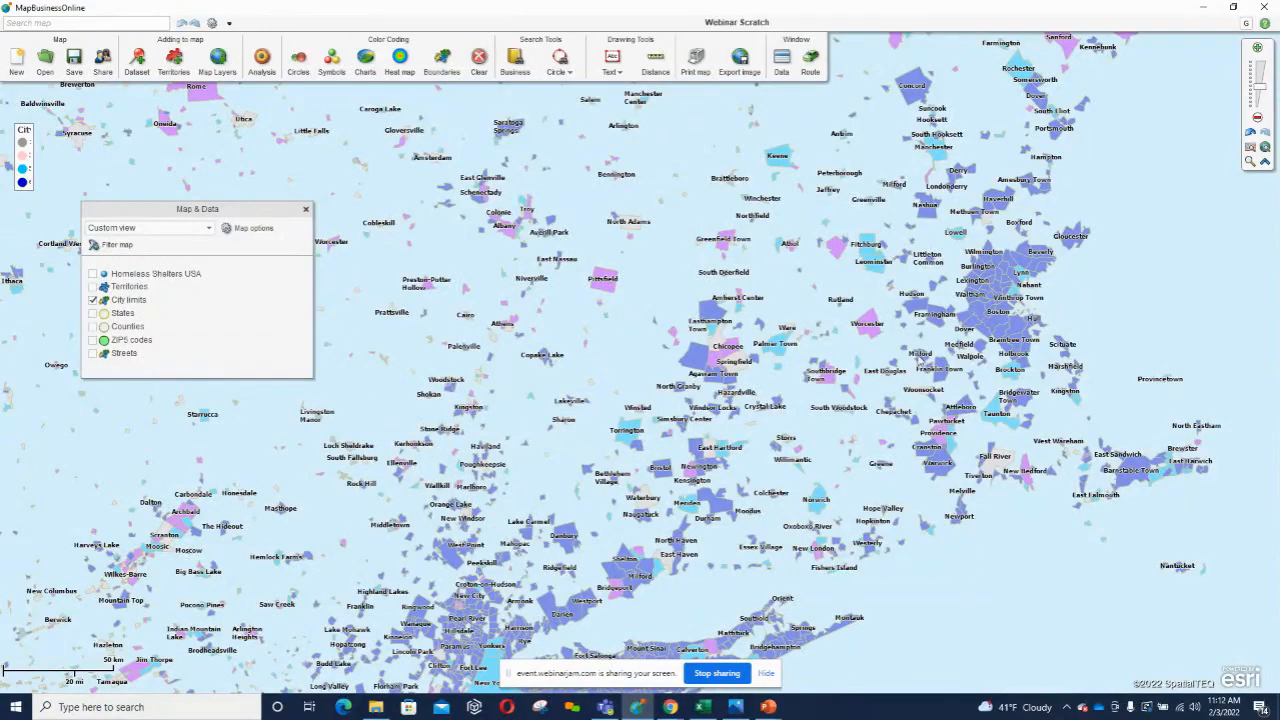
Reopen the City limits color coding setup, end the first group at 45000, and set the second group's range to 45001 to 65000.
click(441, 65)
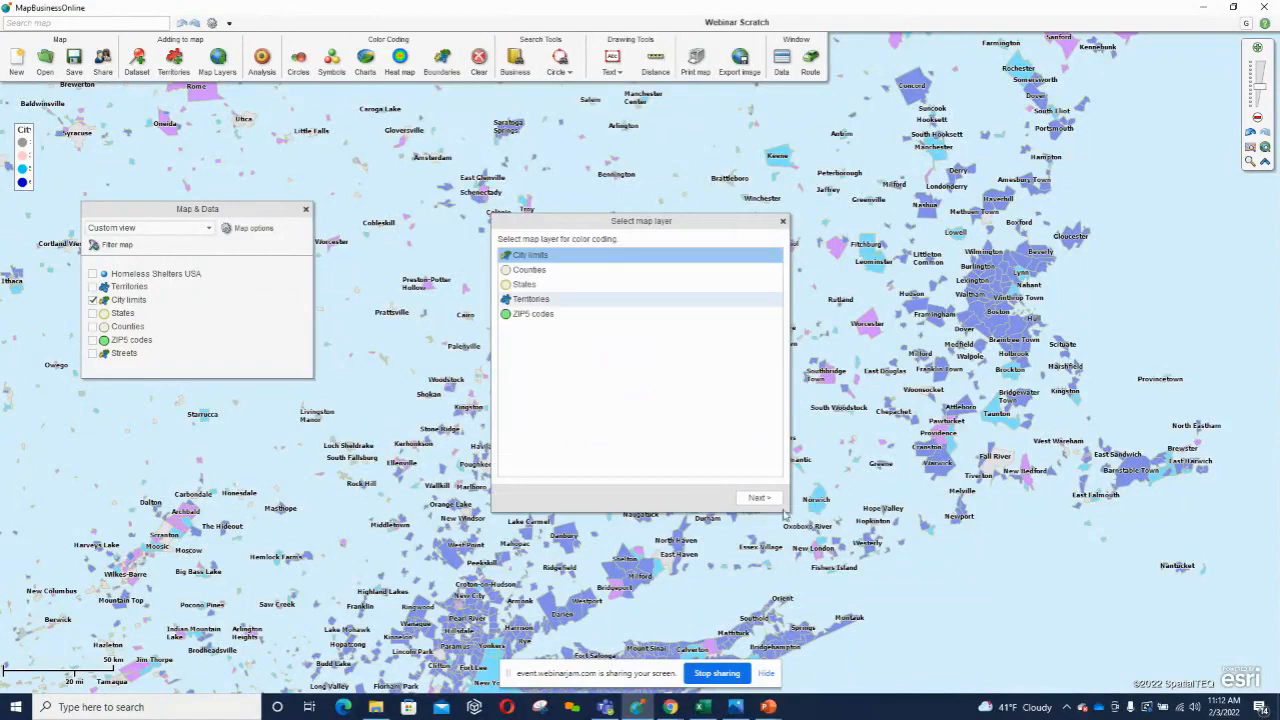
click(755, 497)
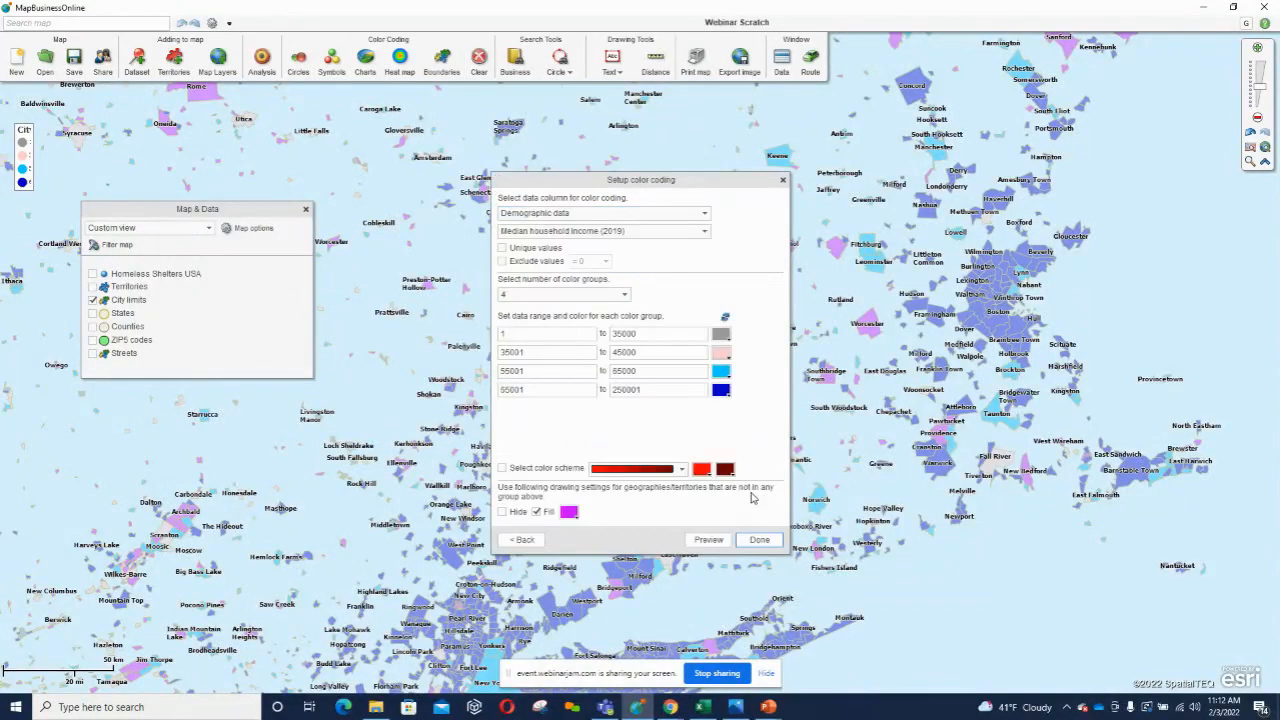
double_click(535, 352)
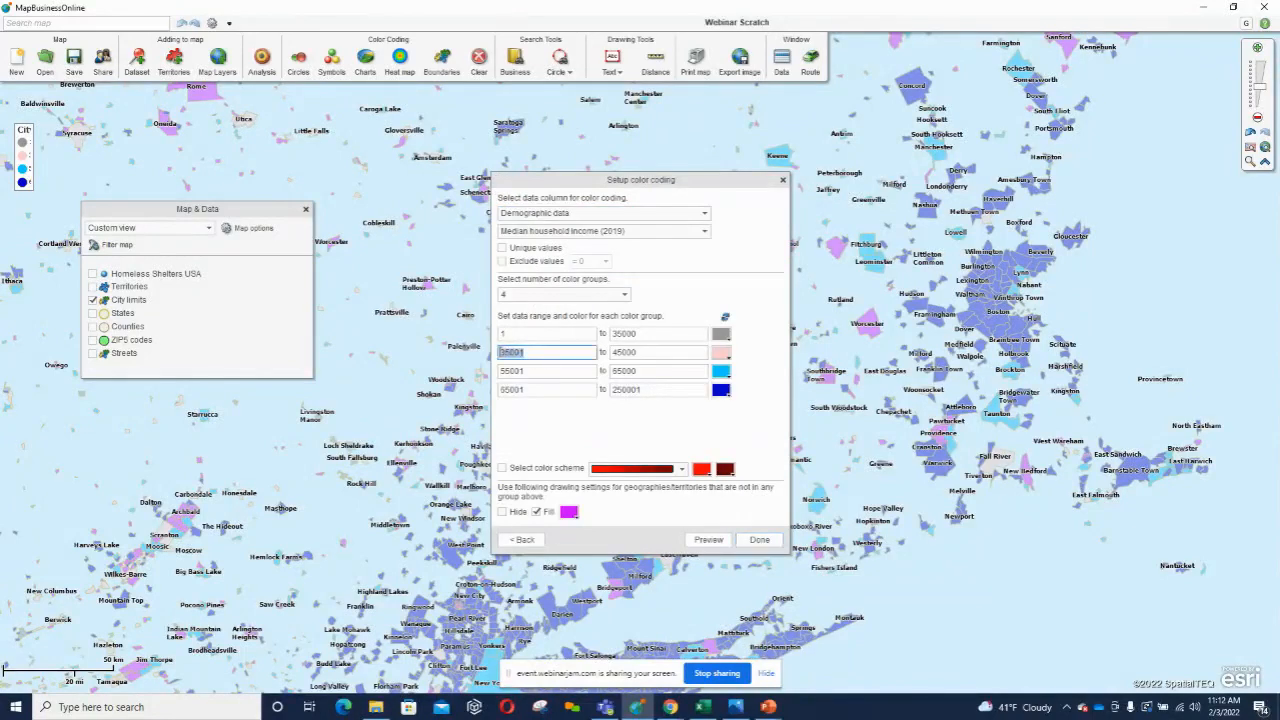
click(617, 334)
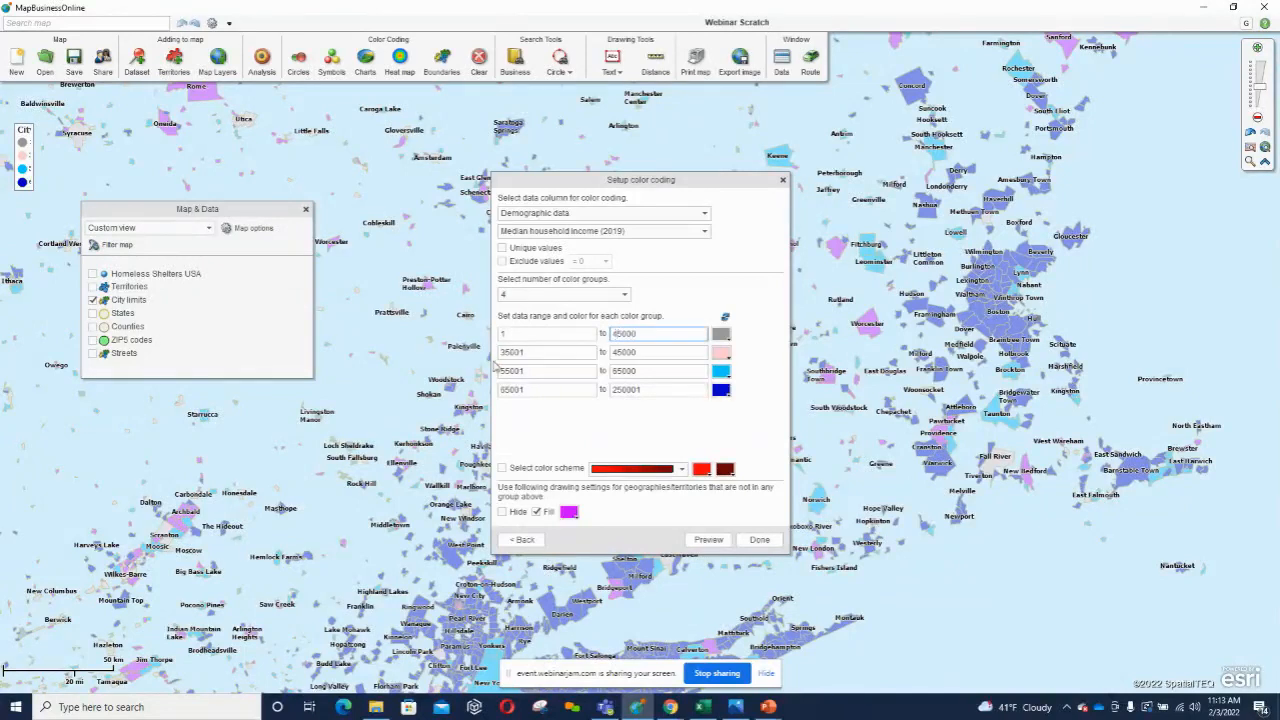
drag(538, 352, 500, 348)
text(4)
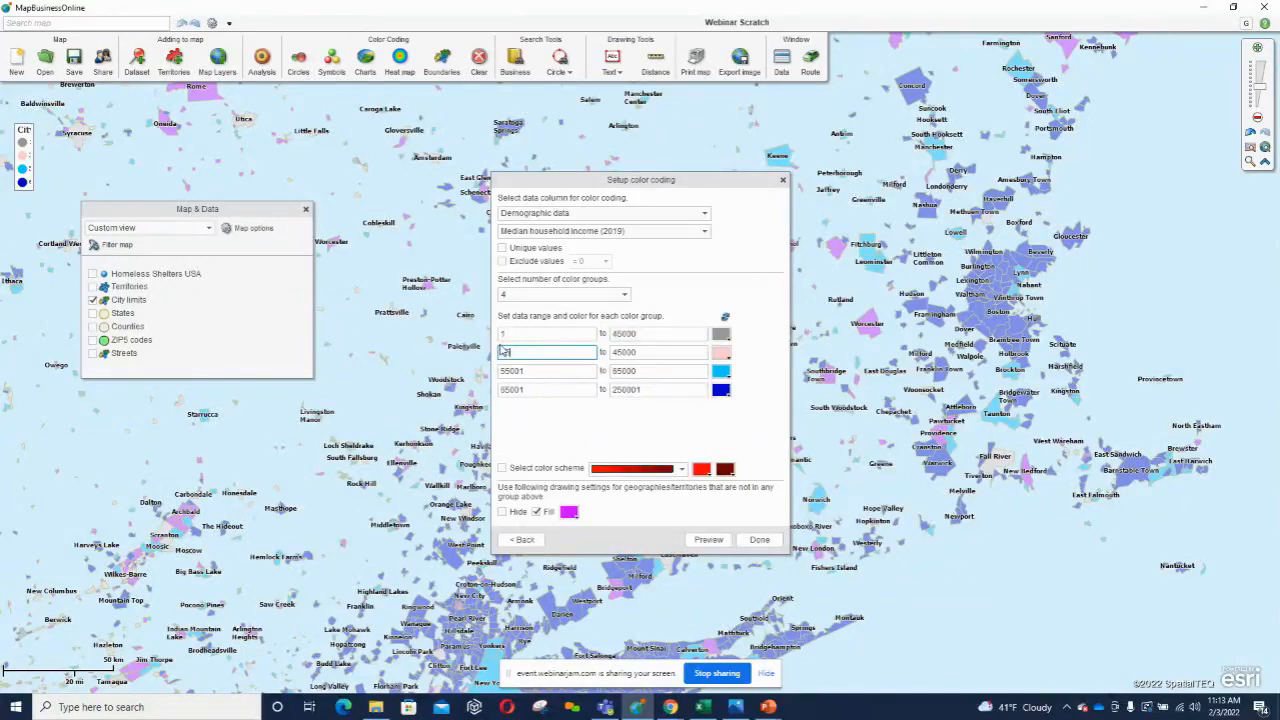
drag(652, 355, 602, 354)
text(5)
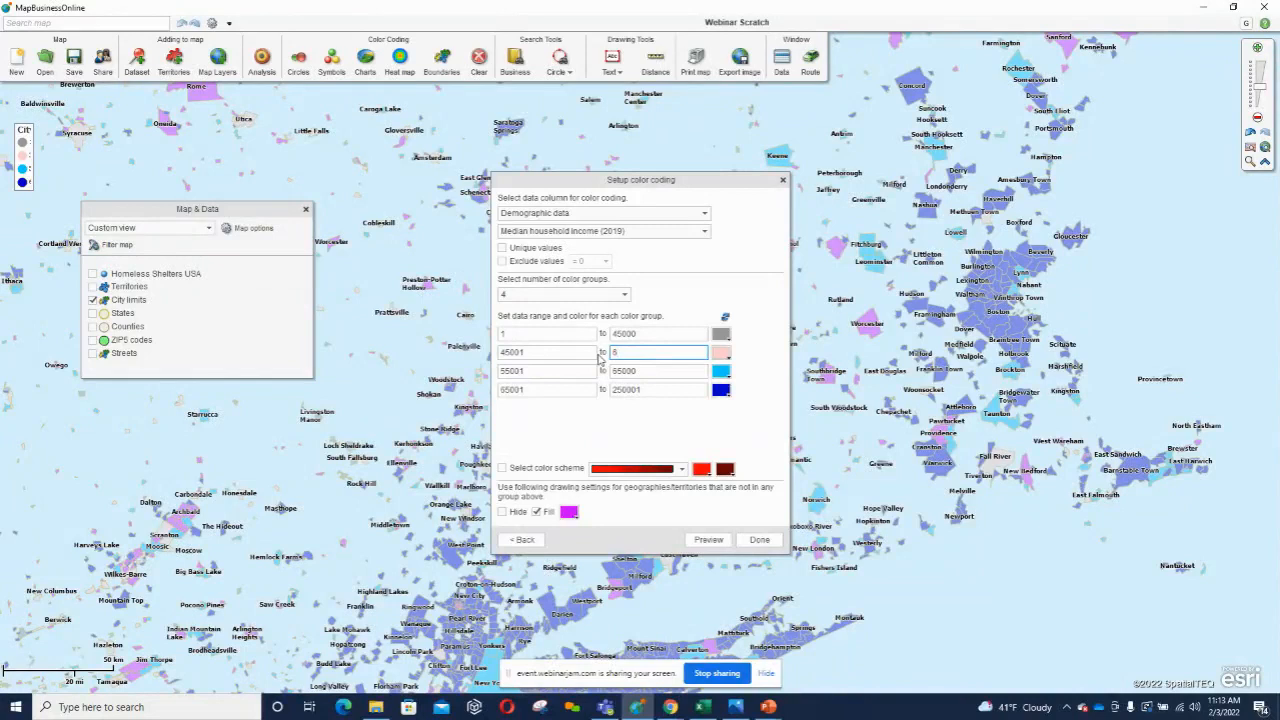
text(5000)
Set the third color group's range to 65001 to 95000, start the fourth group at 95001, and apply the color coding.
drag(545, 370, 472, 364)
text(65001)
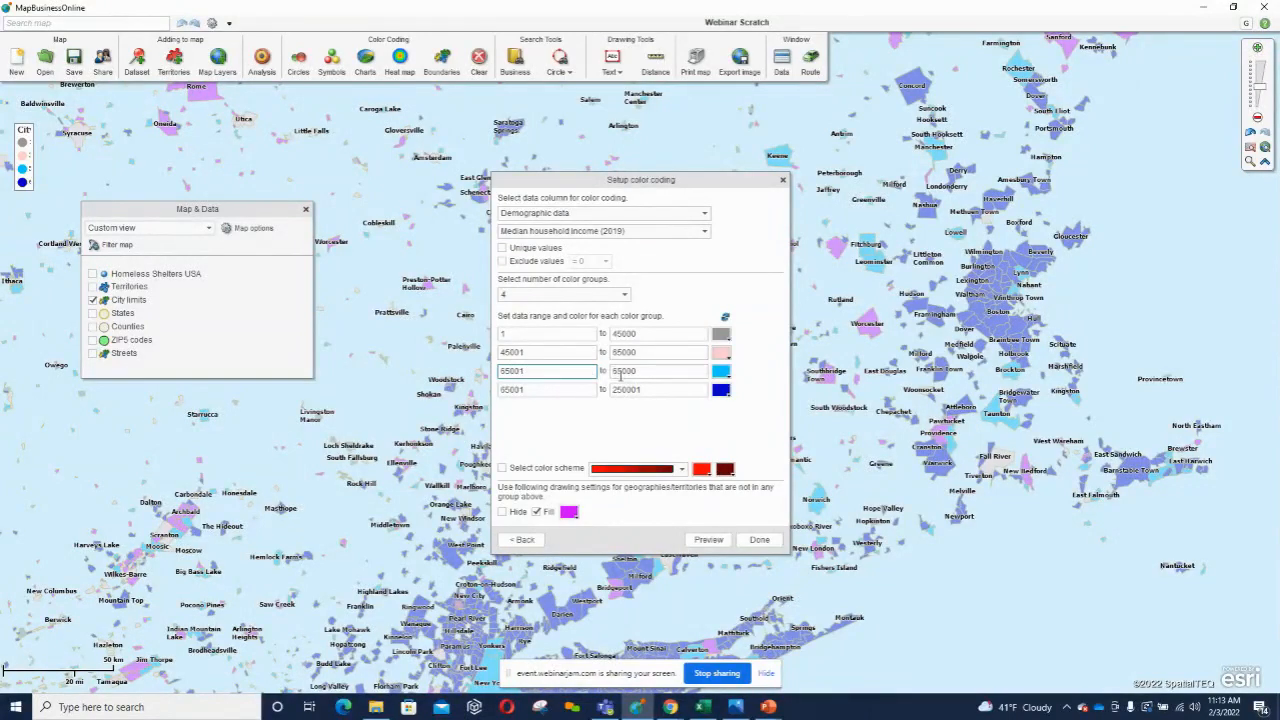
click(617, 370)
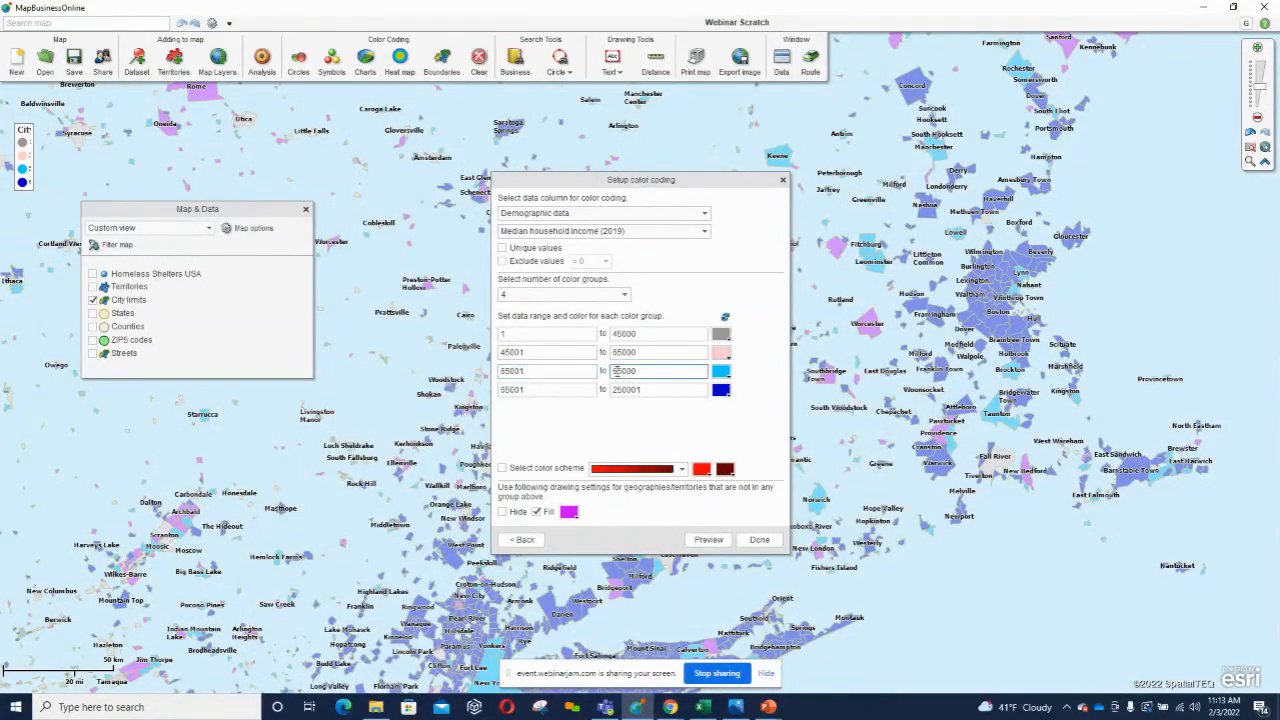
drag(524, 390, 479, 397)
text(9500)
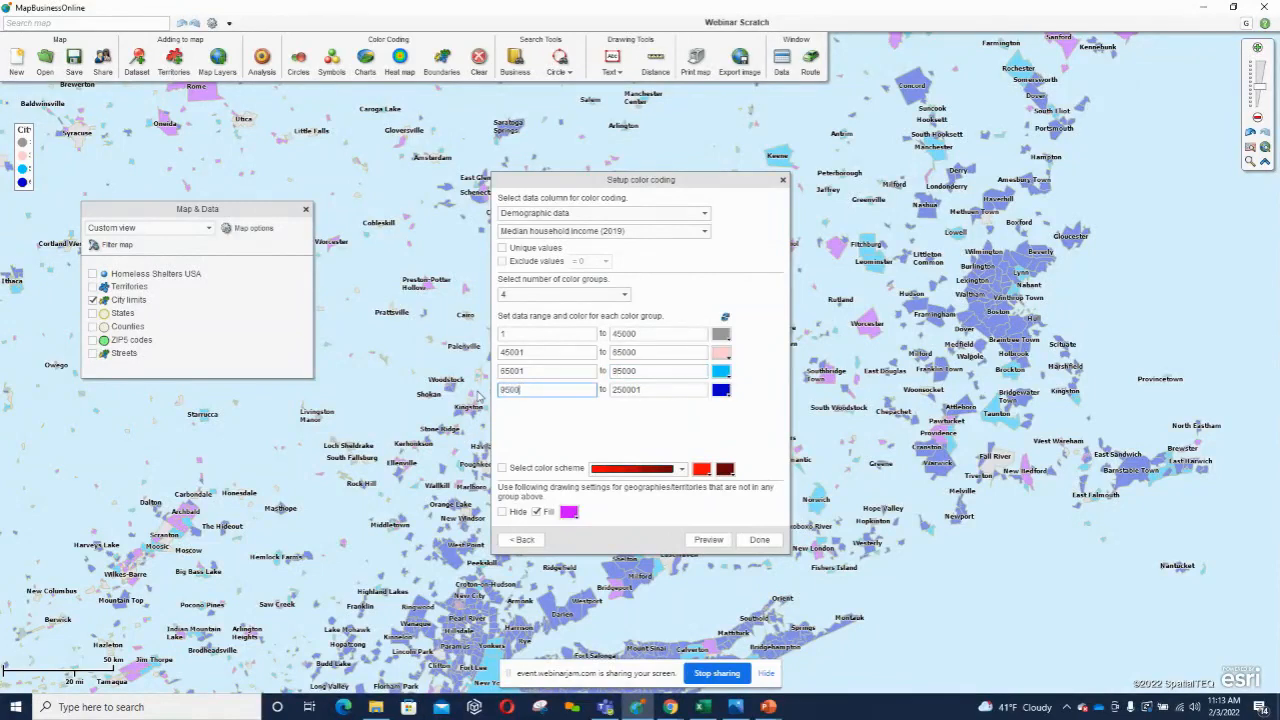
click(769, 543)
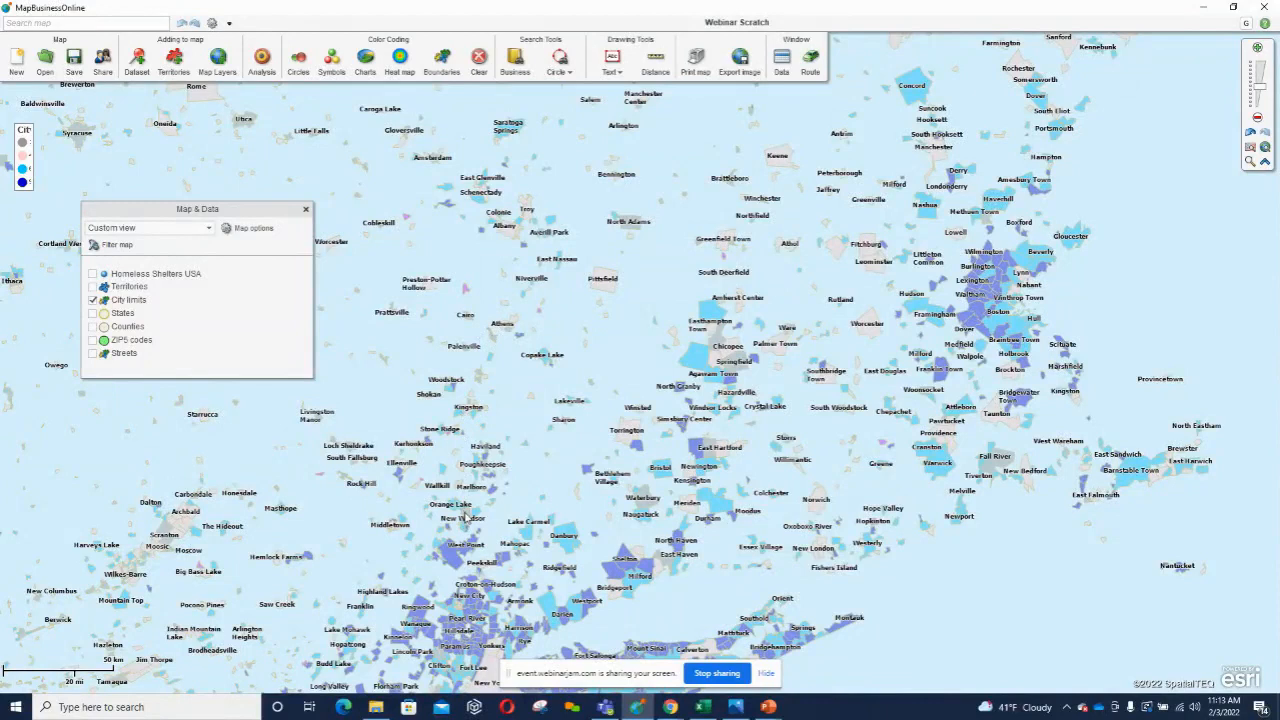
Widen the map legend to show its full text and move it onto the open ocean east of Long Island.
mouse_move(468, 518)
mouse_move(444, 658)
drag(1160, 242, 1154, 184)
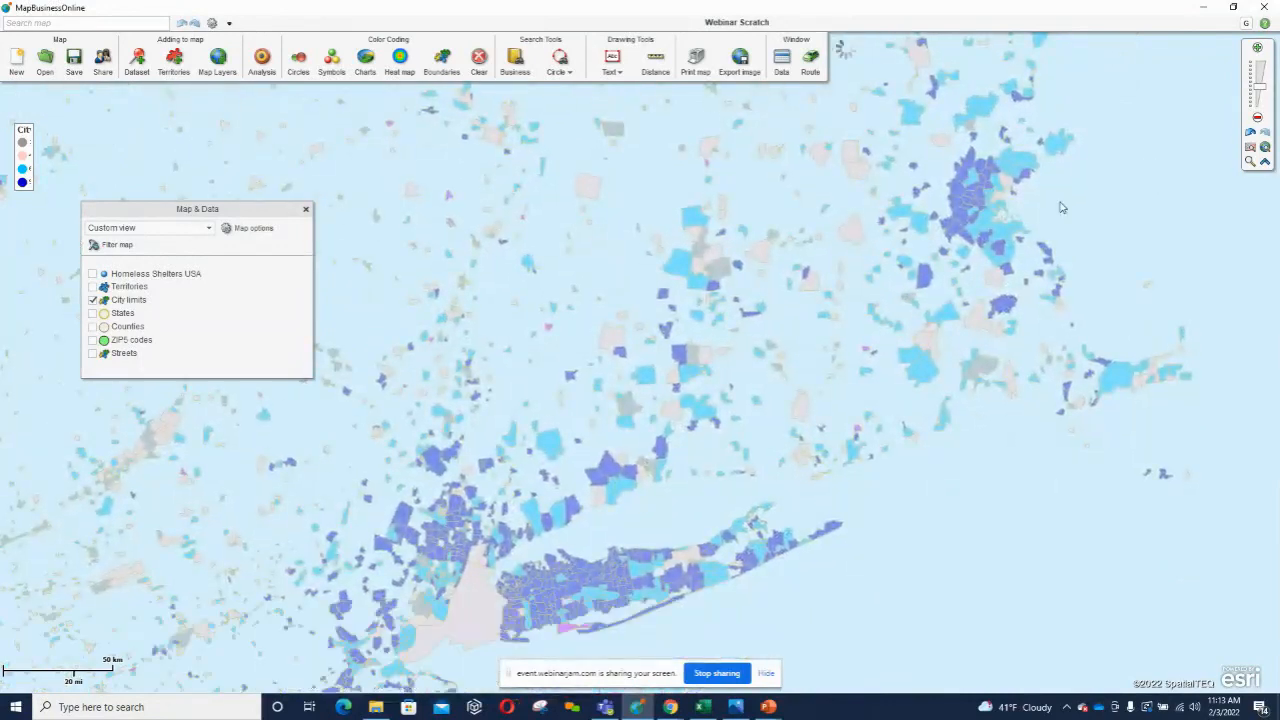
mouse_move(423, 606)
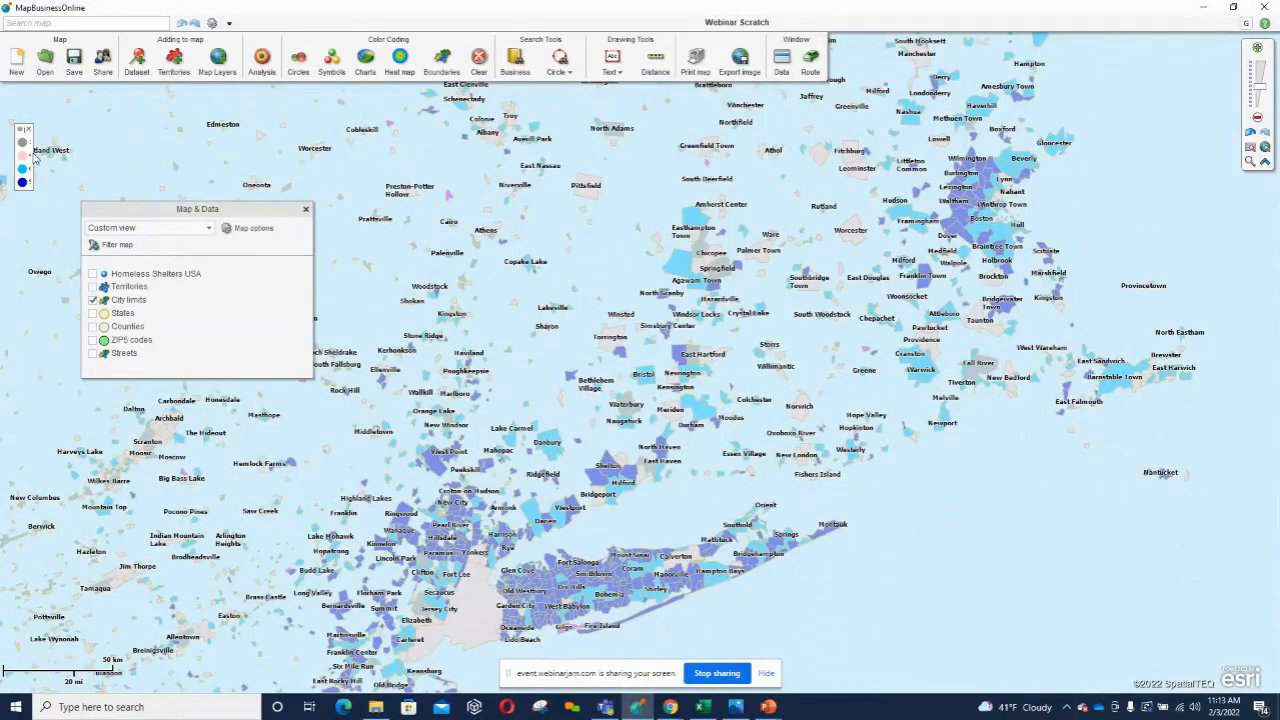
drag(36, 159, 168, 172)
drag(120, 138, 1028, 490)
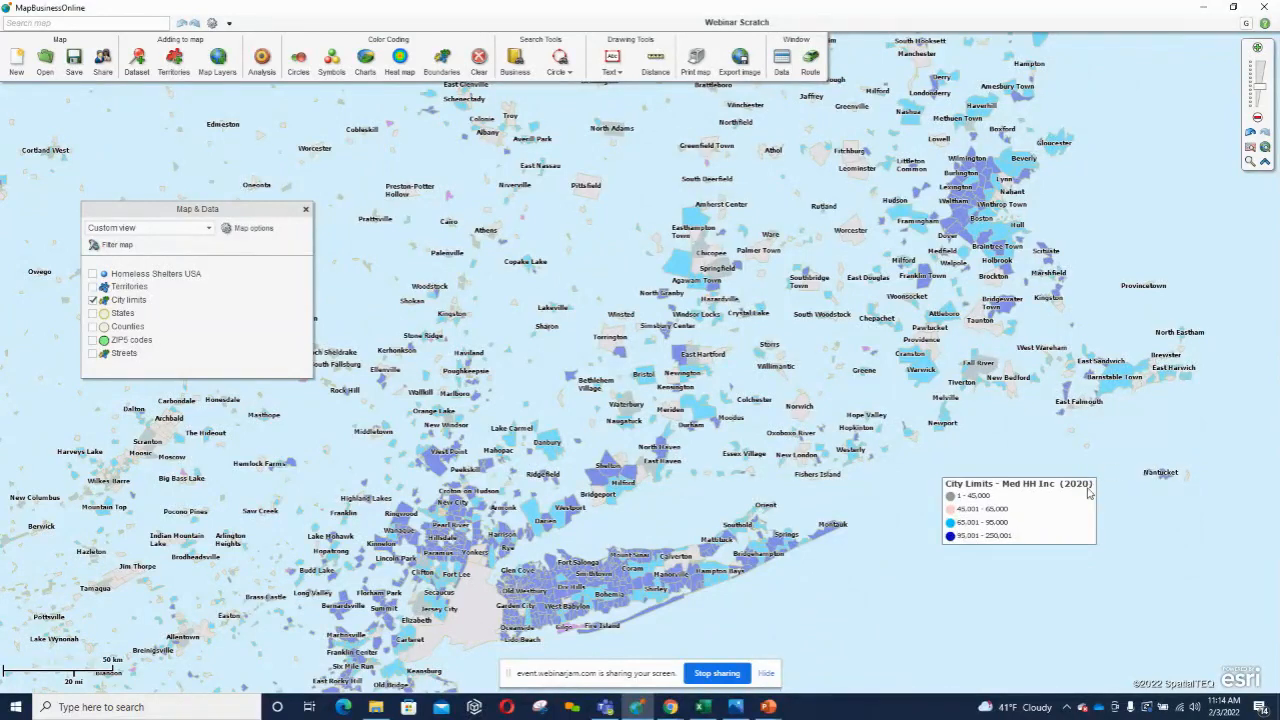
drag(1035, 509, 1006, 507)
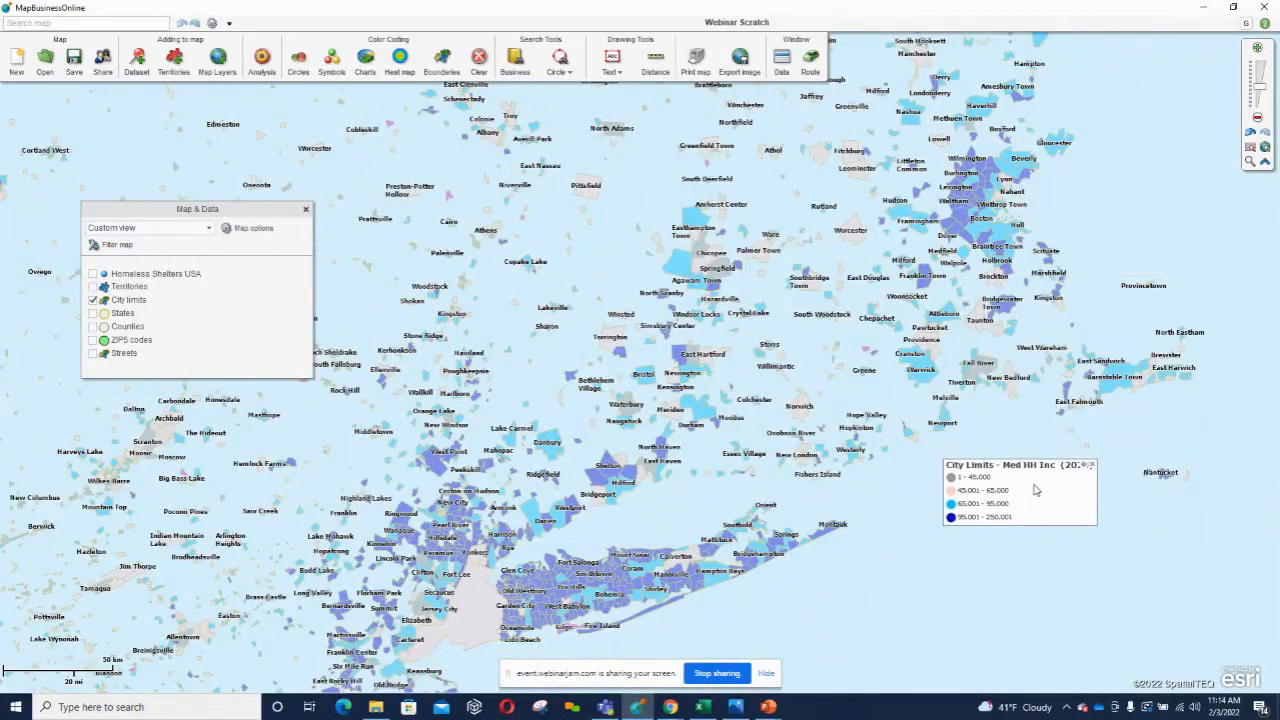
Change the City limits legend title to "City Limits - Median HH Inc (2020)" and update the map legend.
click(1085, 468)
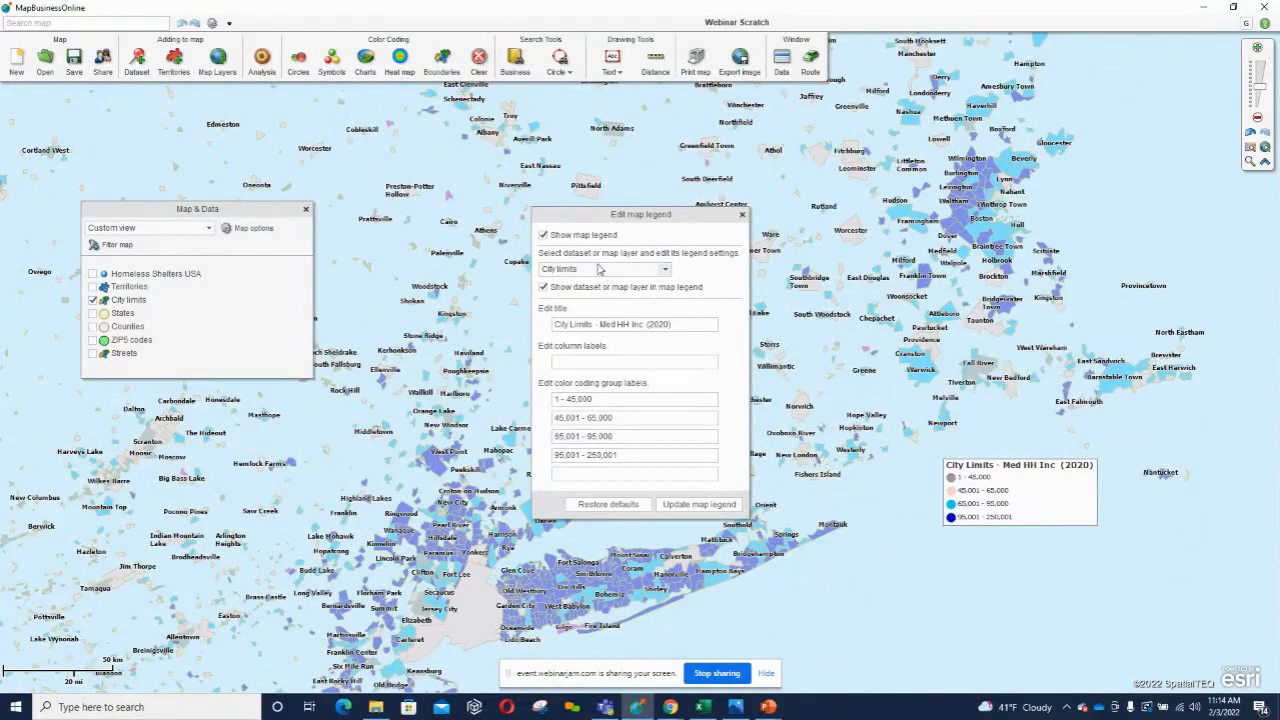
click(585, 362)
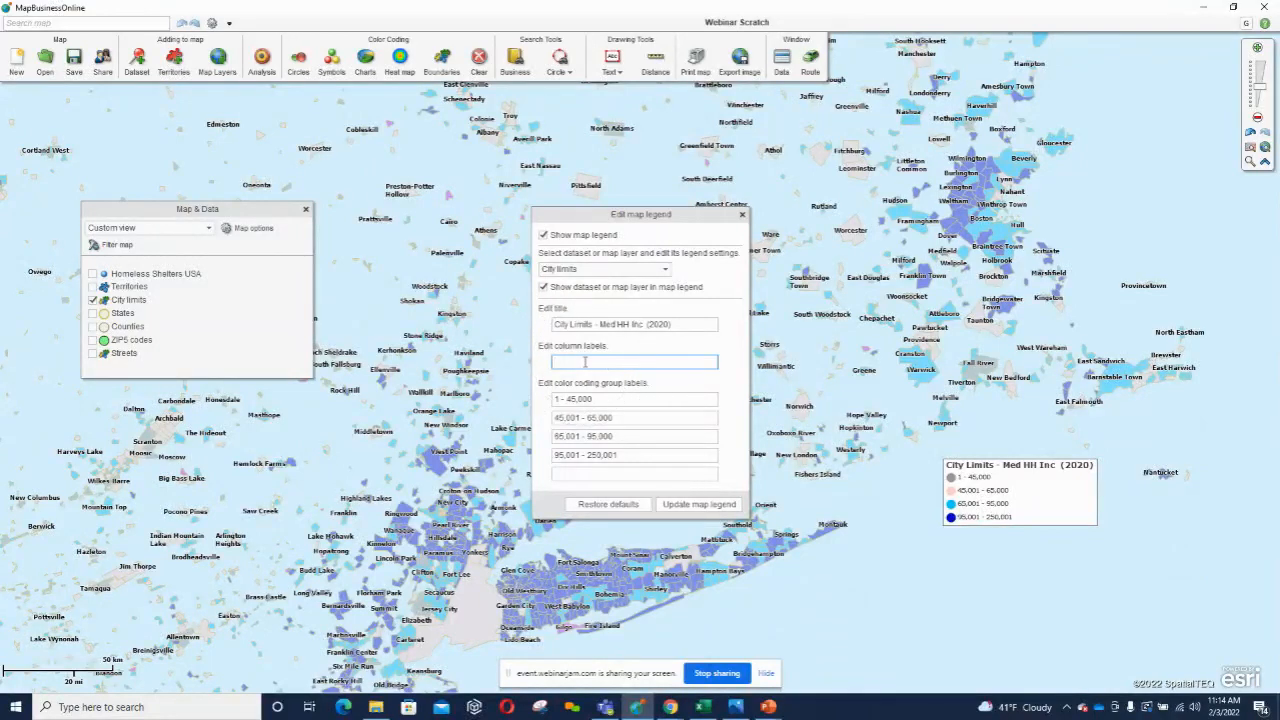
drag(670, 327, 548, 315)
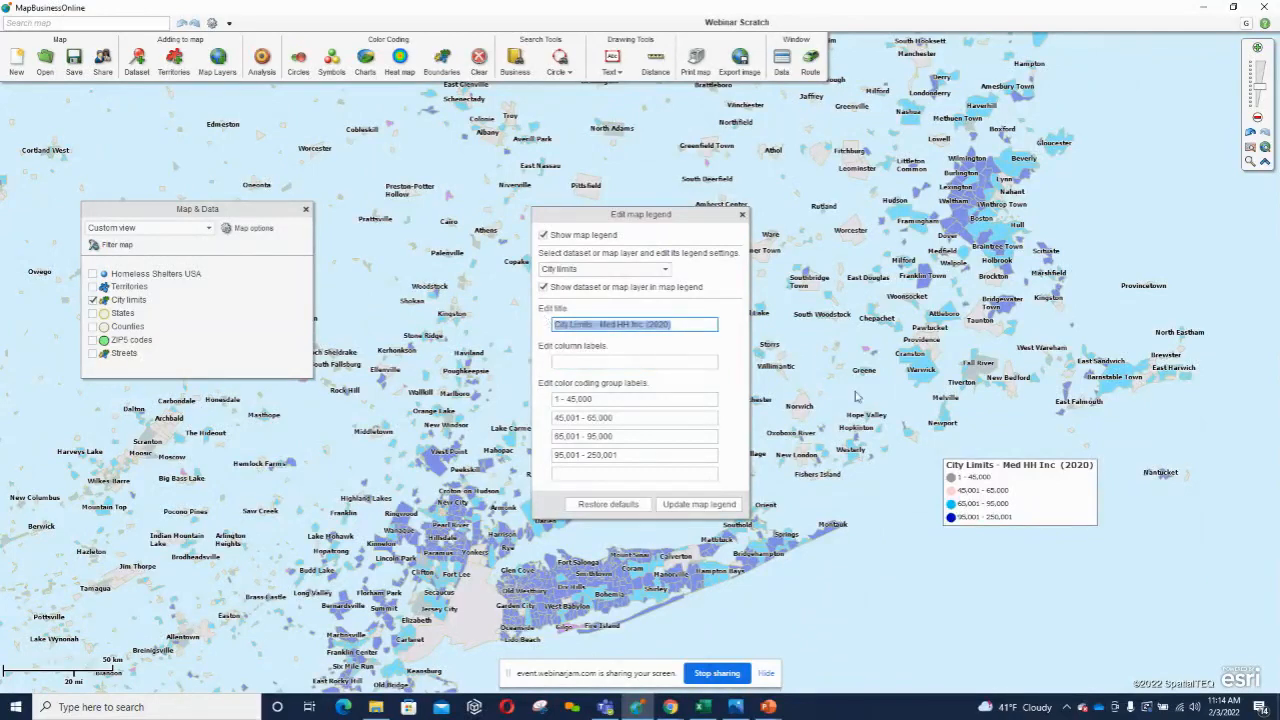
click(646, 326)
key(BackSpace)
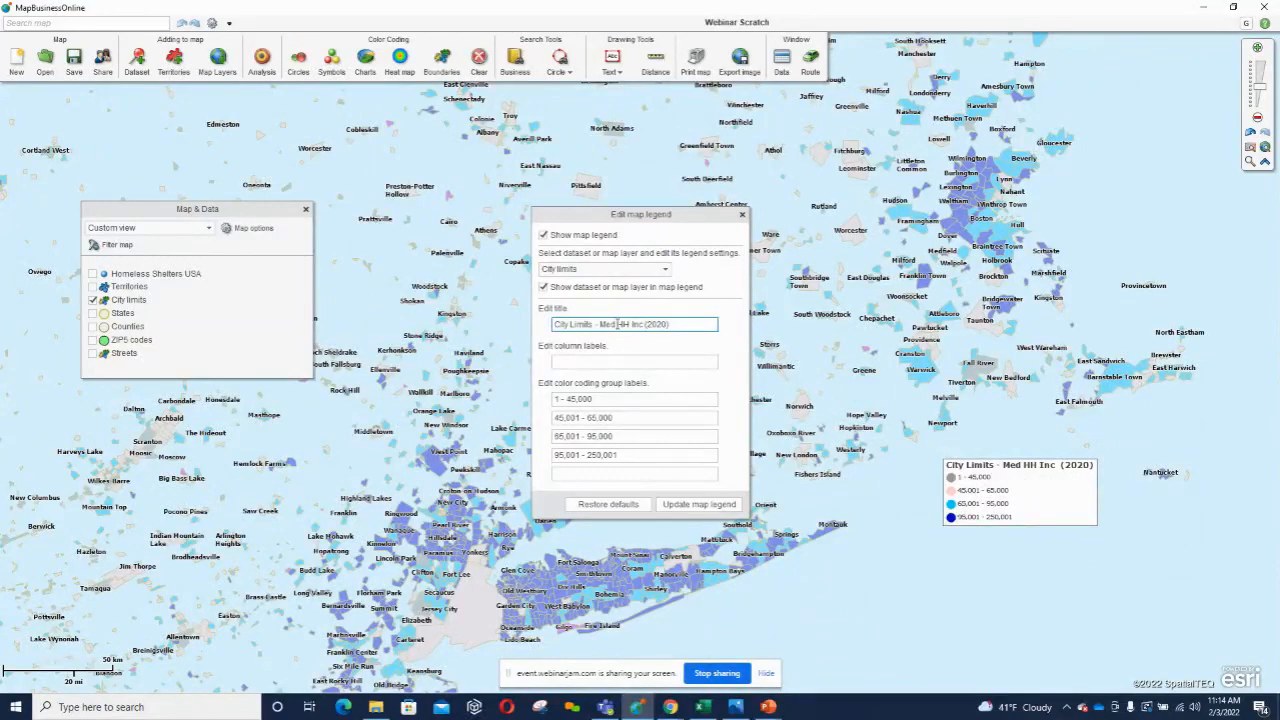
text(ian)
click(699, 504)
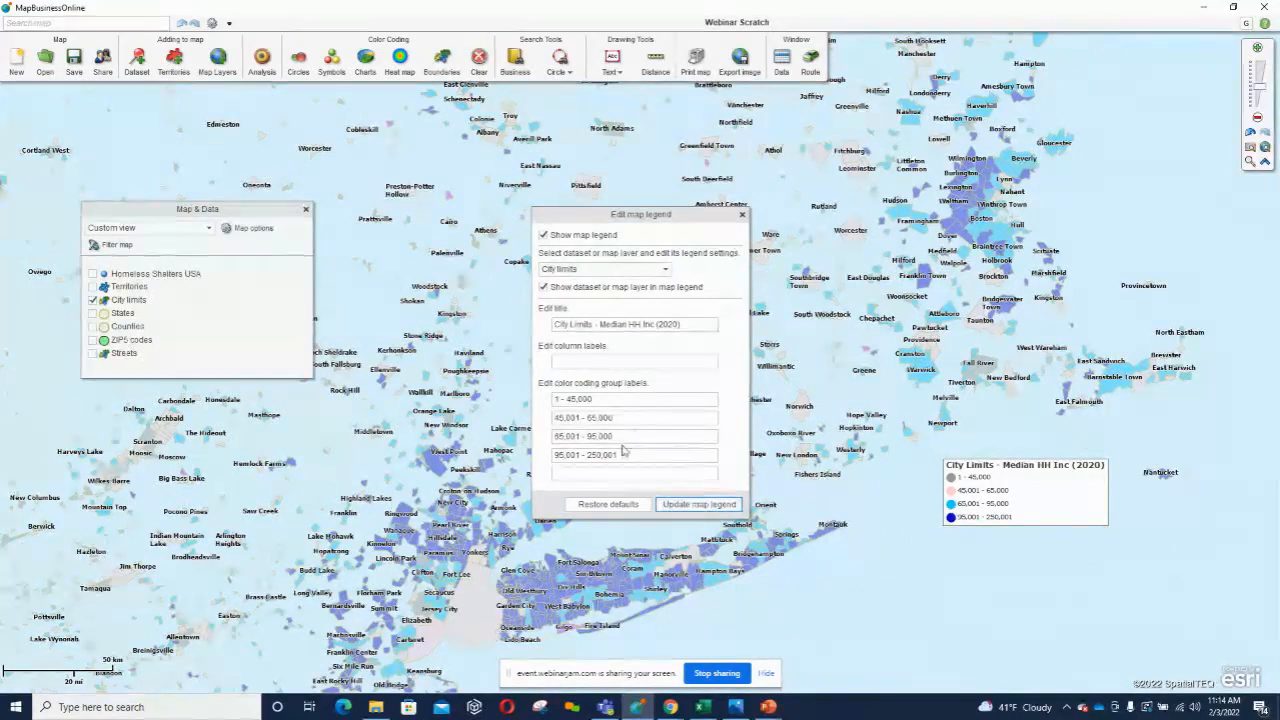
Append Lower, Middle, Middle Upper and Upper to the four color group labels in ascending order, update the legend and close its editor.
click(612, 399)
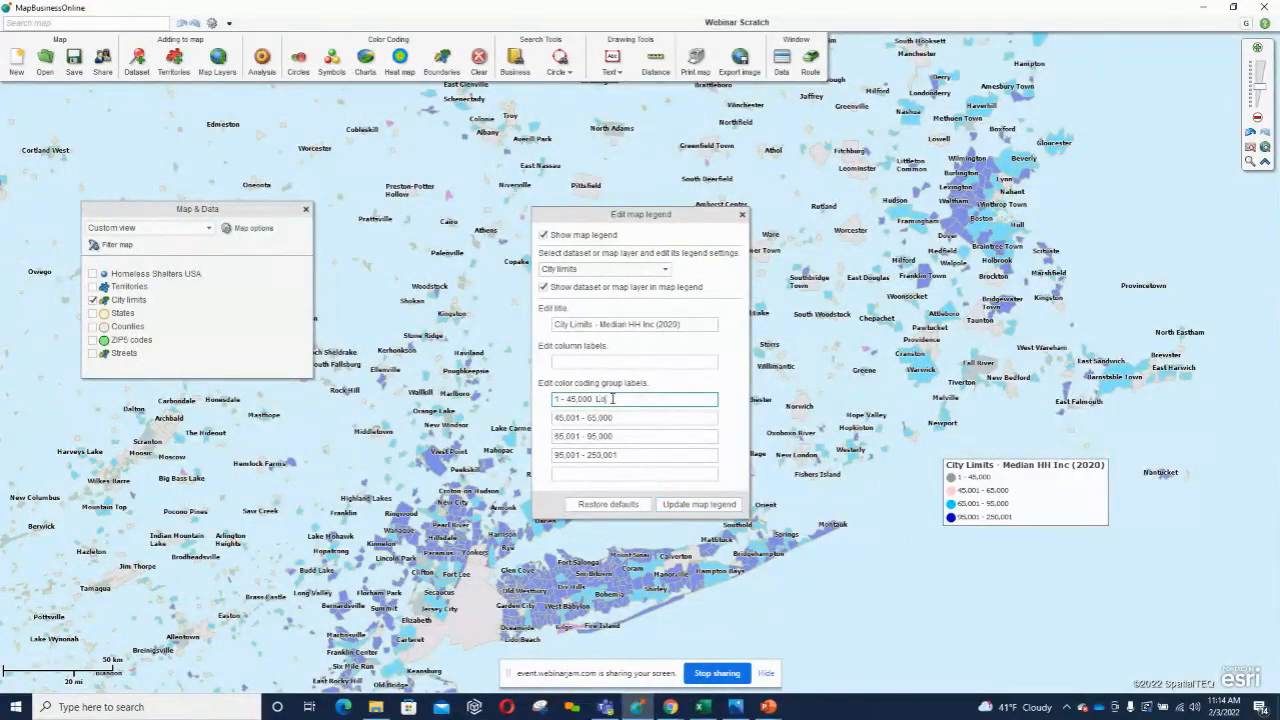
click(632, 418)
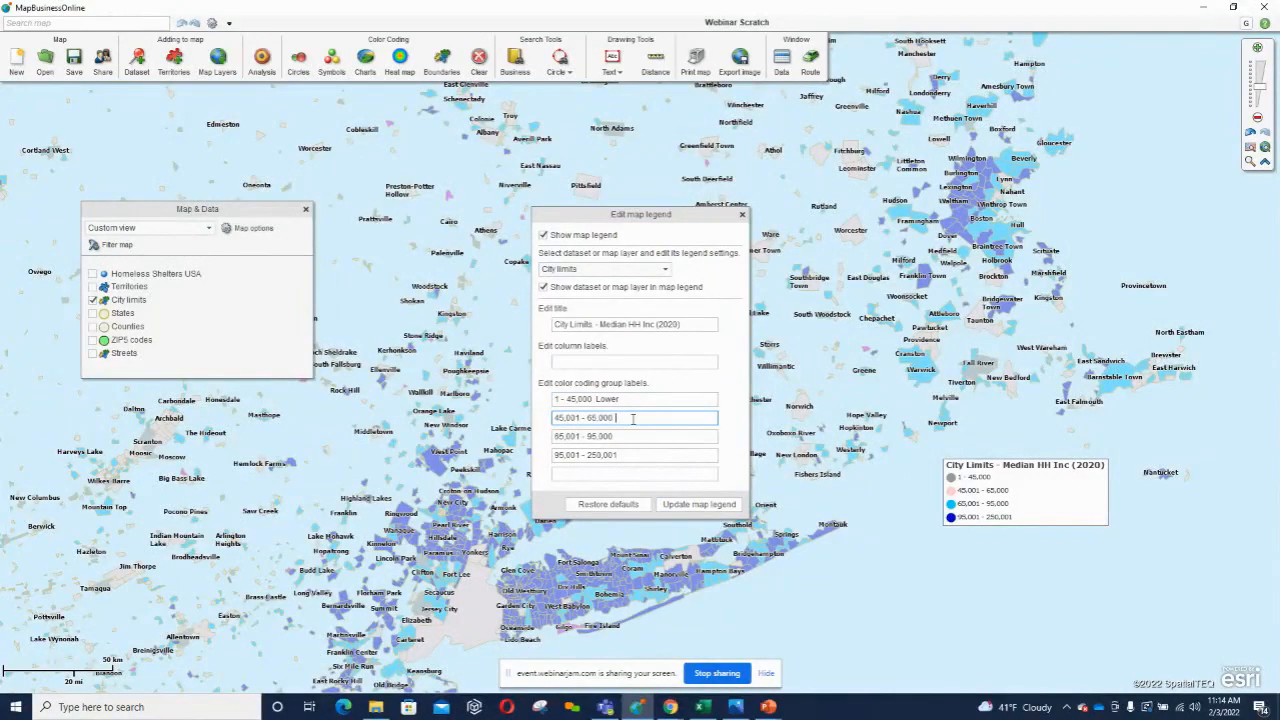
click(635, 437)
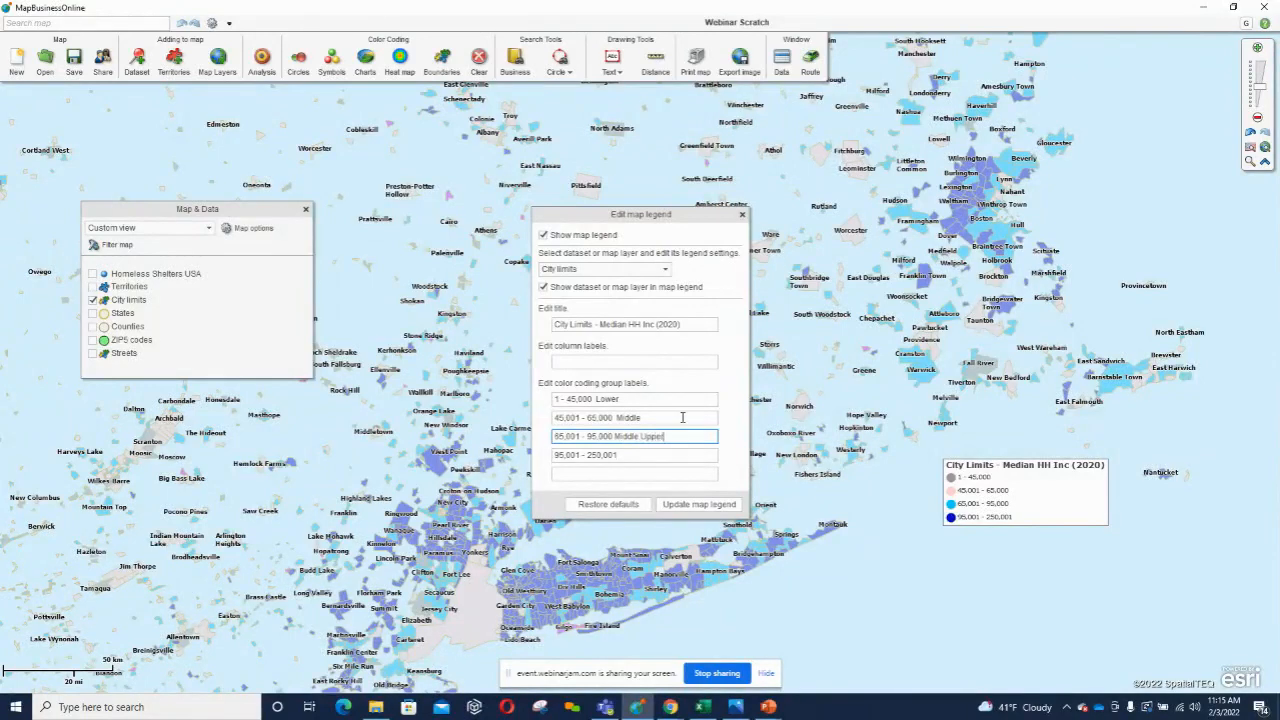
click(633, 455)
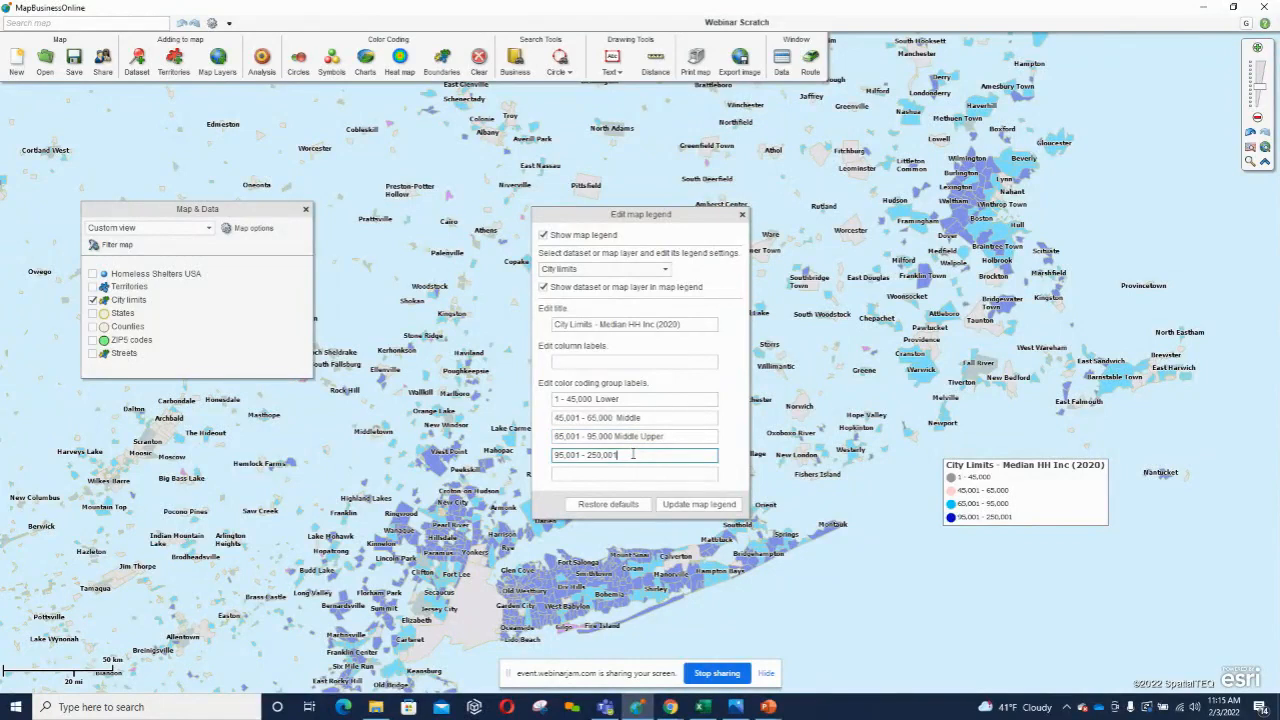
text(Up)
click(702, 505)
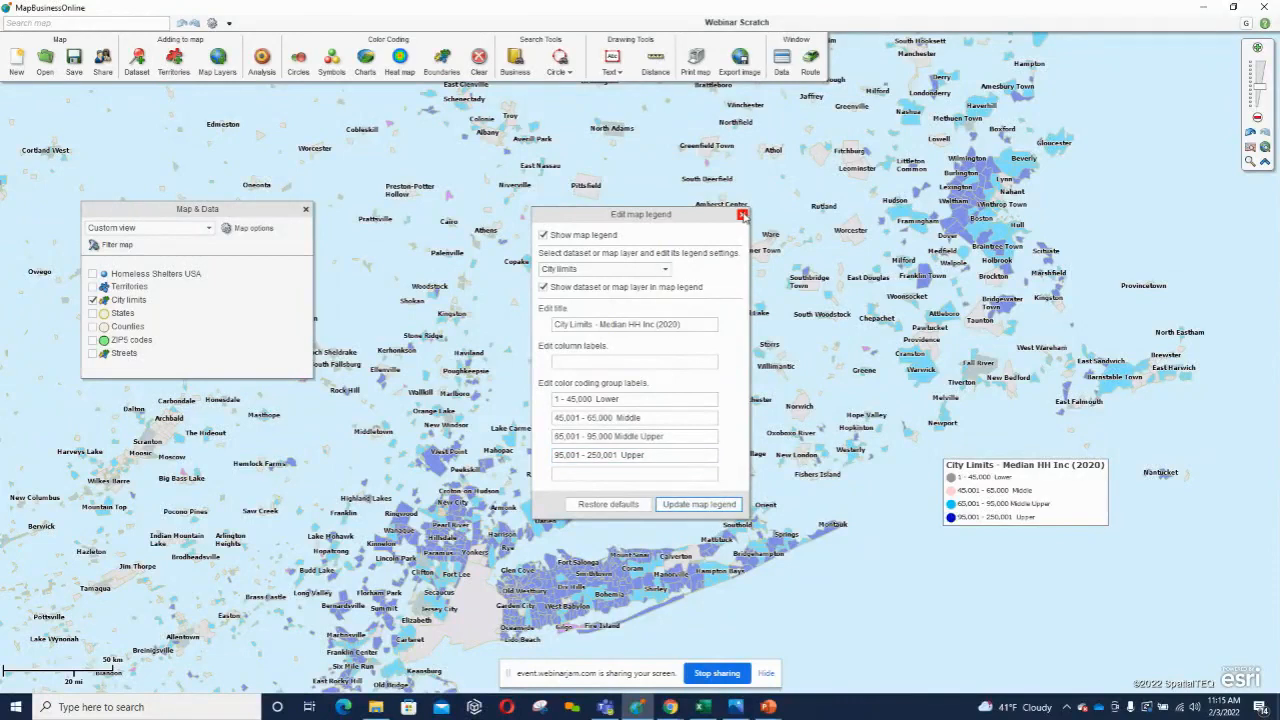
click(742, 215)
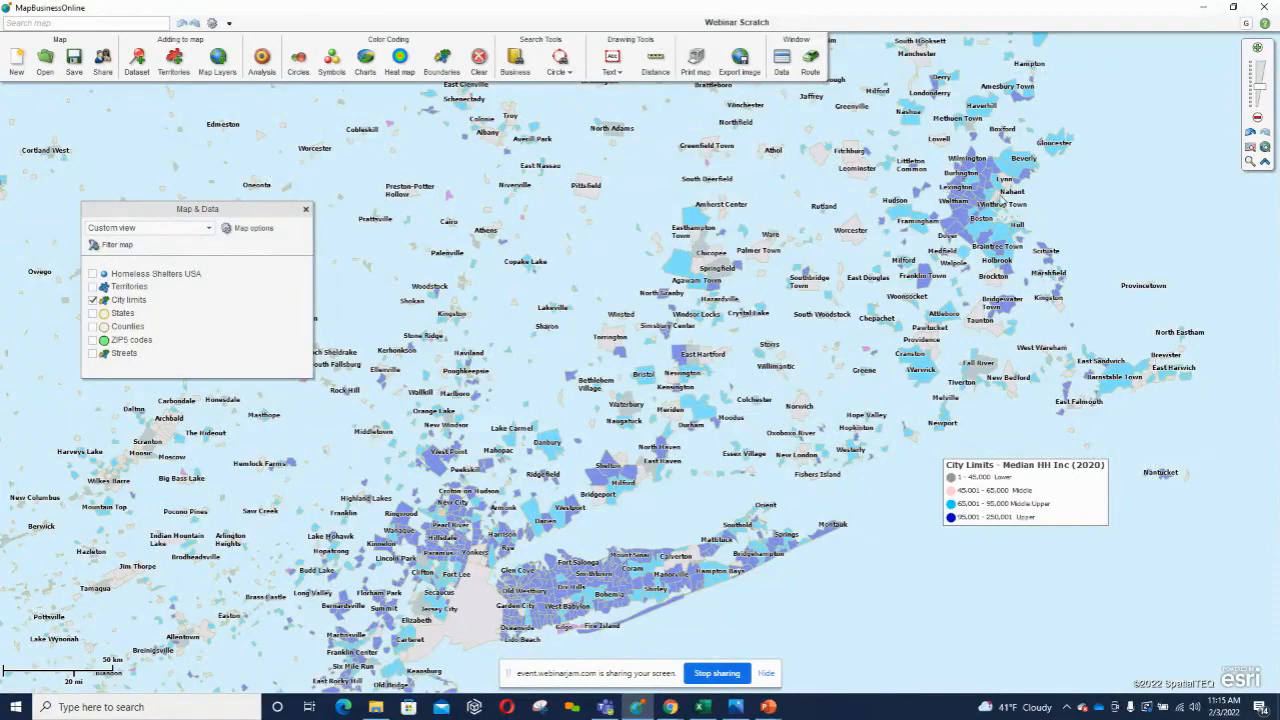
Open the City limits layer properties and change the layer's outline color to black.
mouse_move(131, 304)
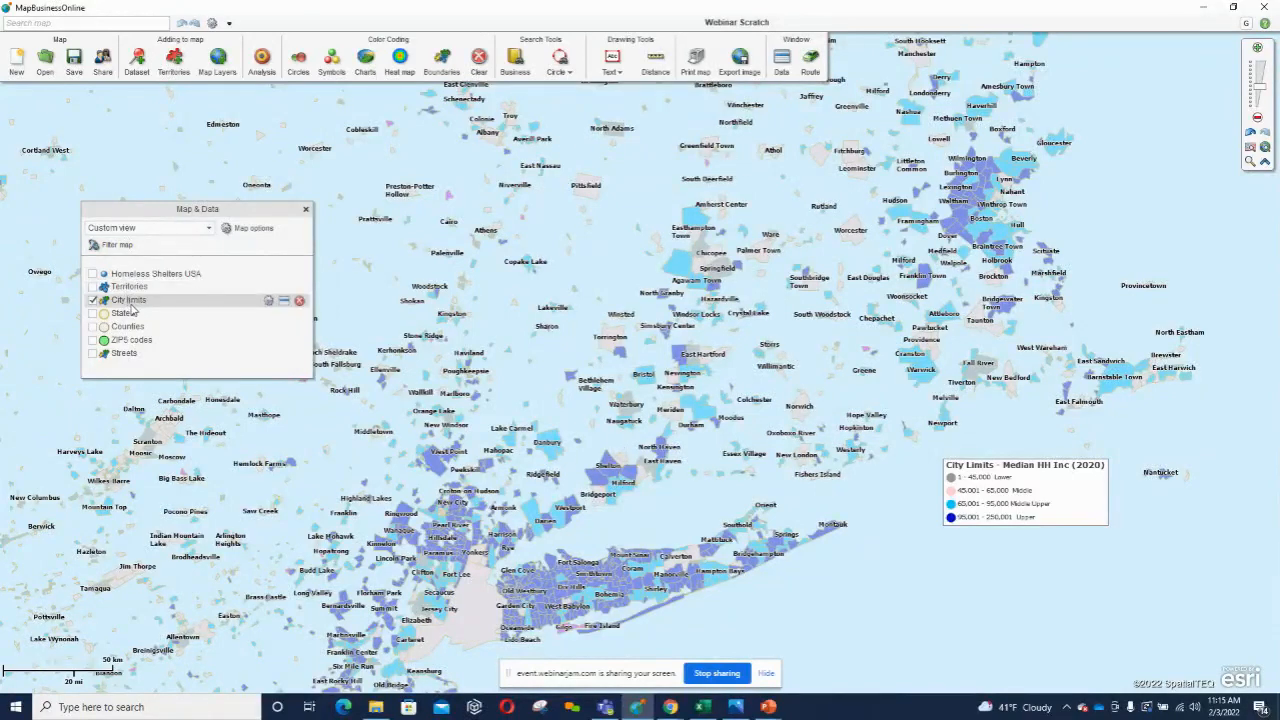
key(ctrl)
click(269, 299)
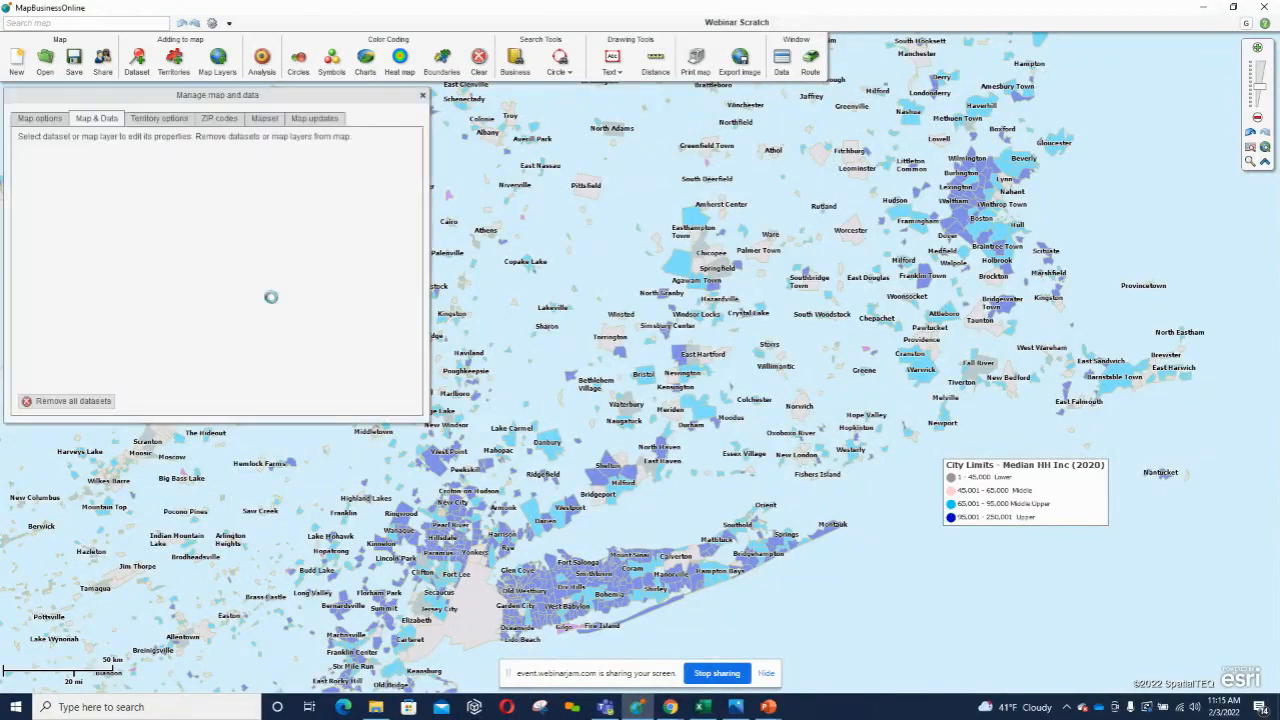
click(276, 175)
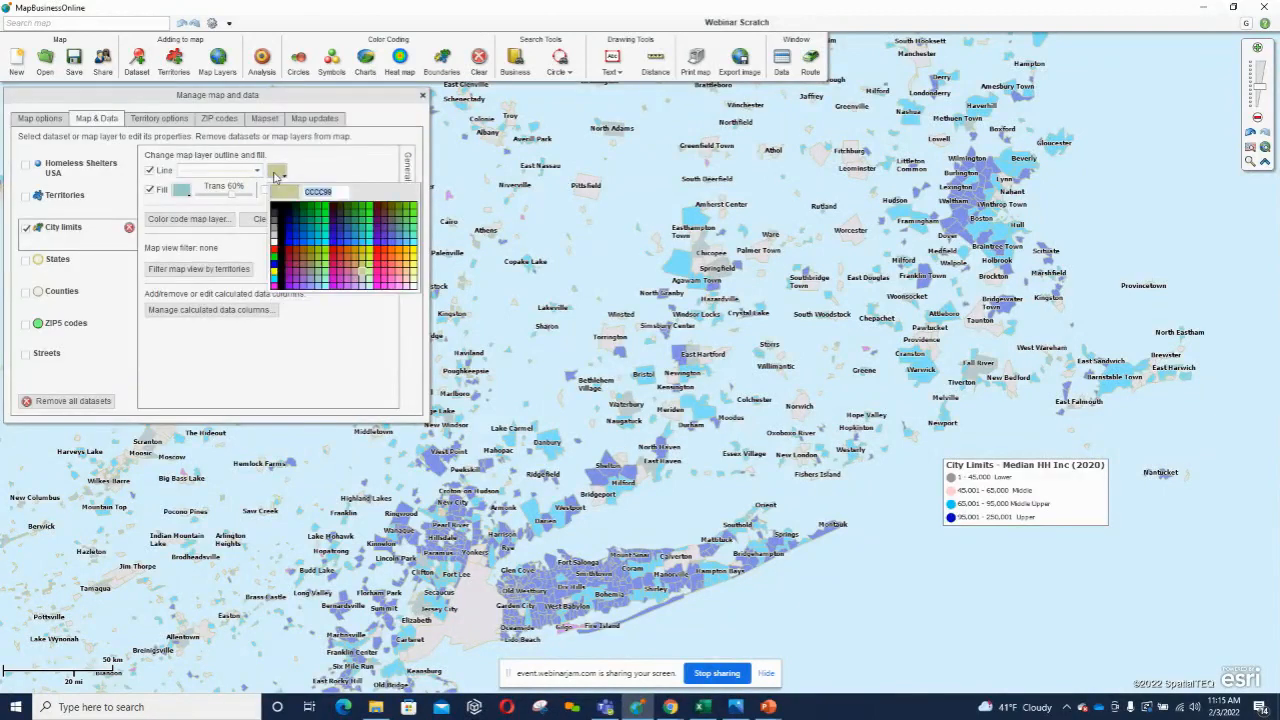
click(281, 207)
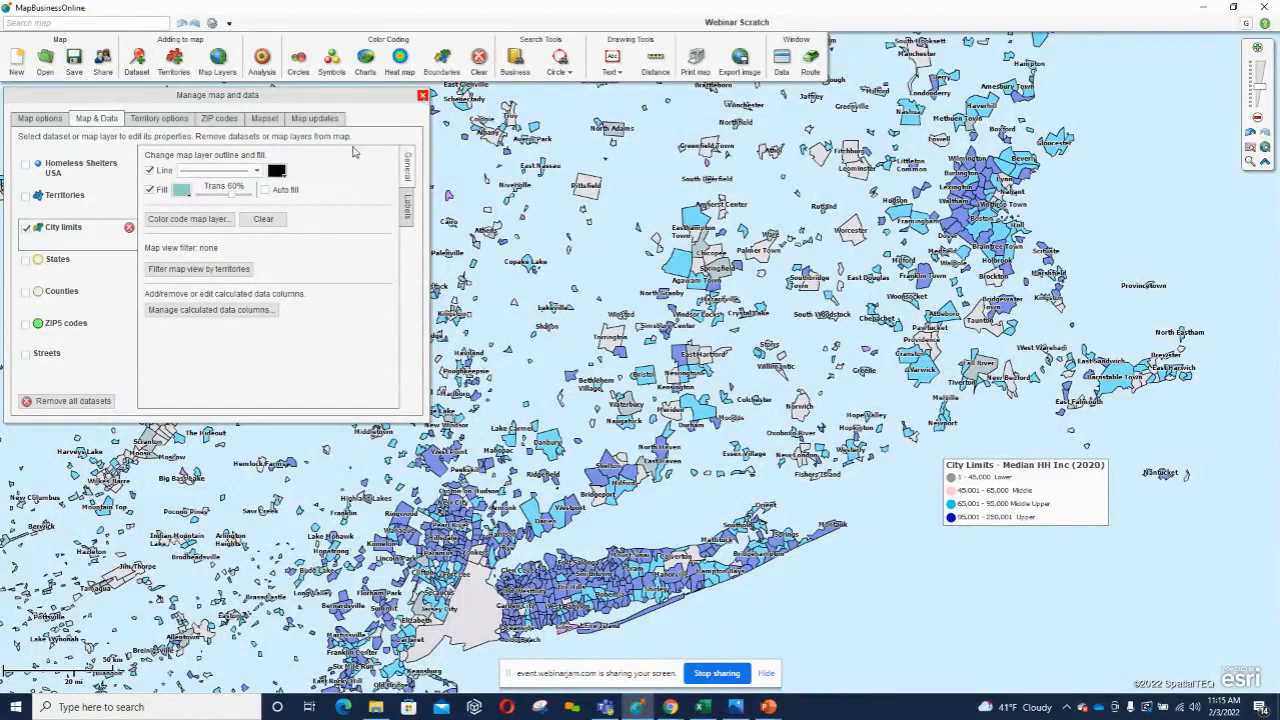
Set the City limits layer's fill transparency to 0% and close the layer properties.
mouse_move(233, 193)
mouse_down()
mouse_move(198, 200)
mouse_move(210, 200)
mouse_up()
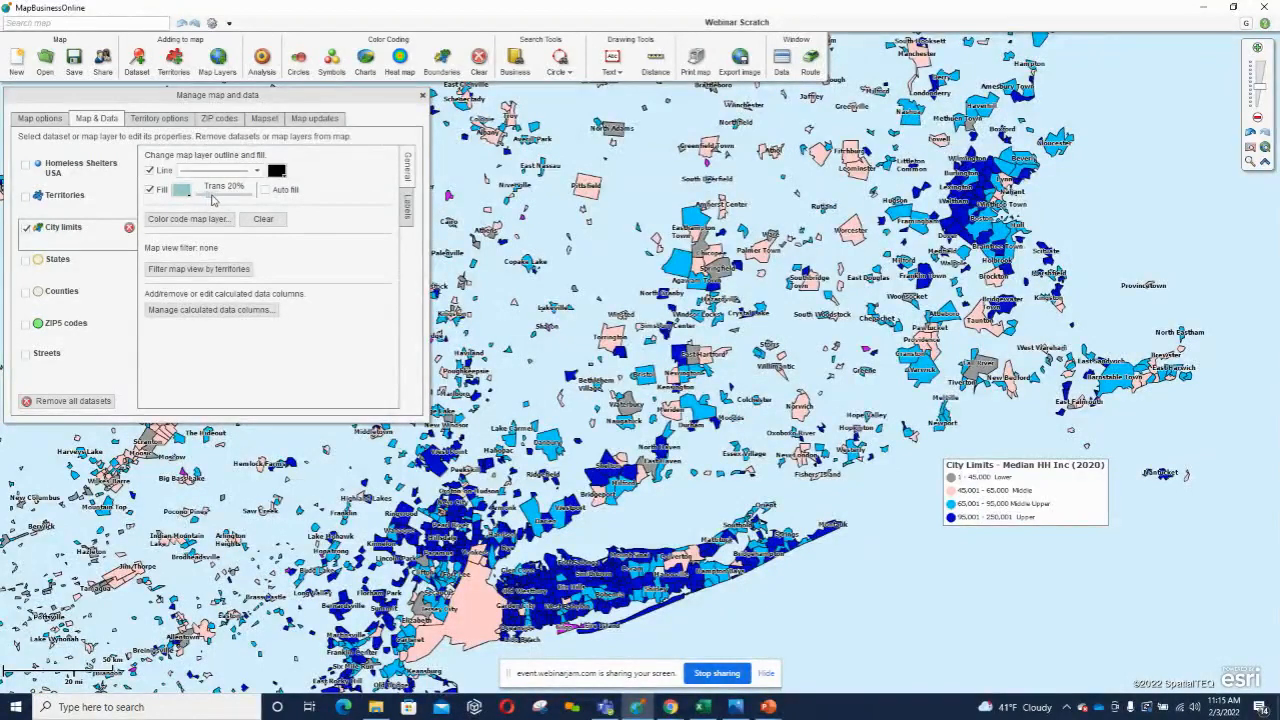
drag(208, 200, 198, 200)
click(422, 95)
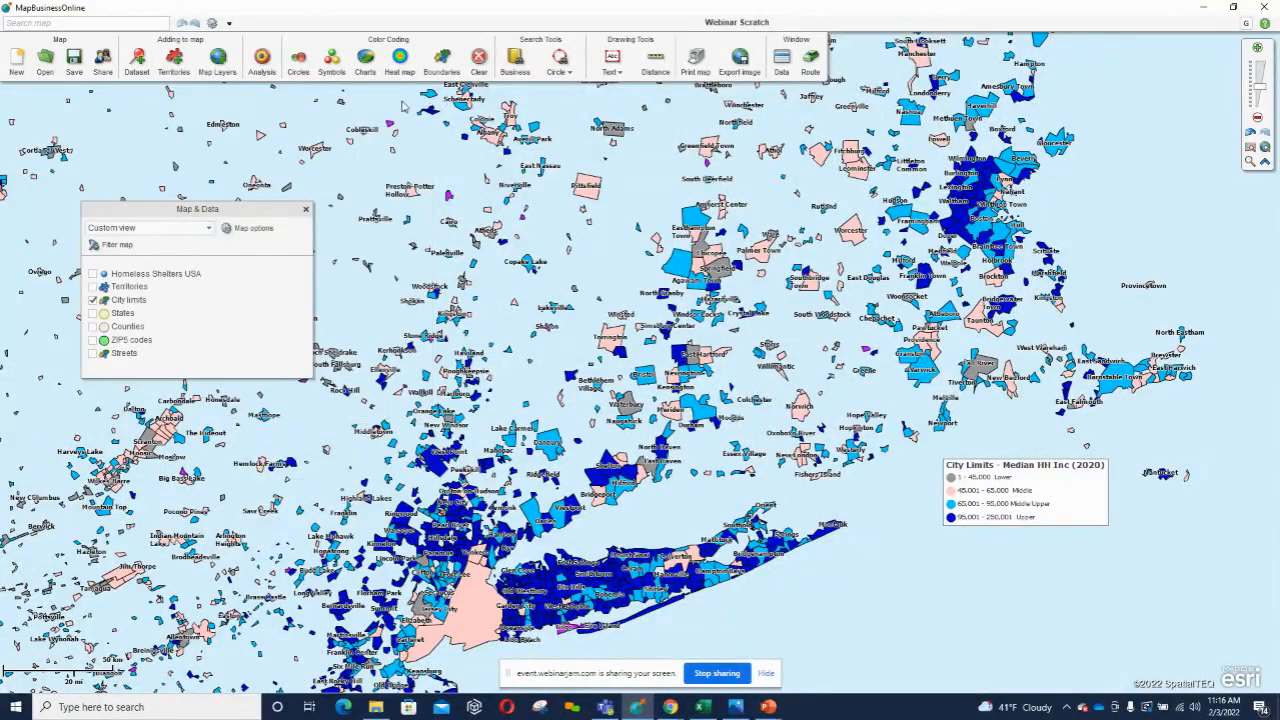
Turn on the States layer and place it above Territories in the layer order, with a brief preview of the ZIP5 codes layer.
click(93, 313)
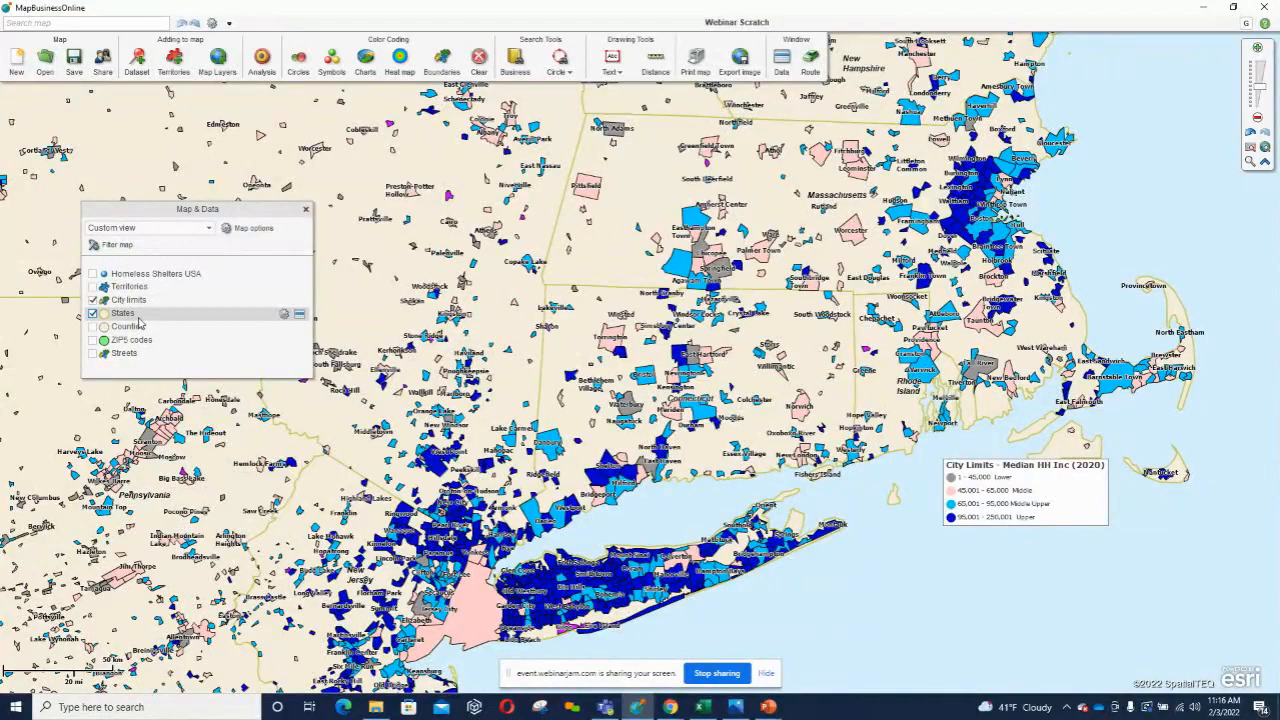
drag(139, 315, 174, 288)
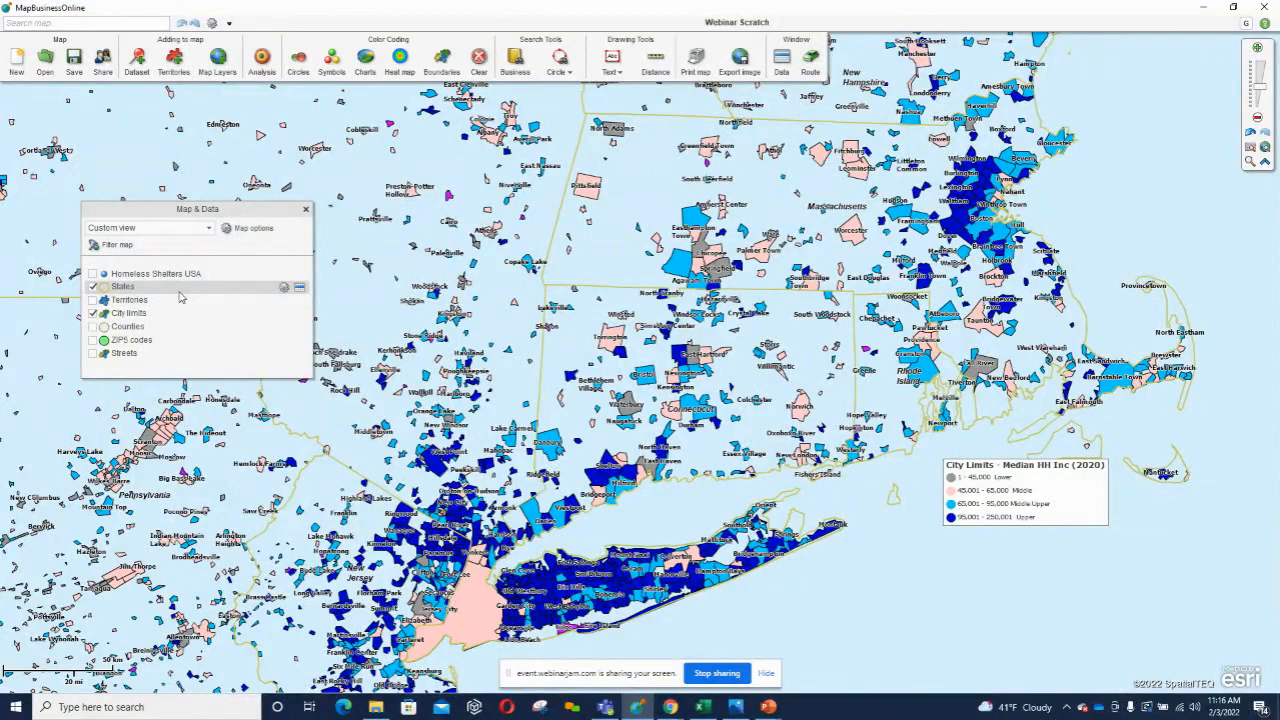
click(92, 340)
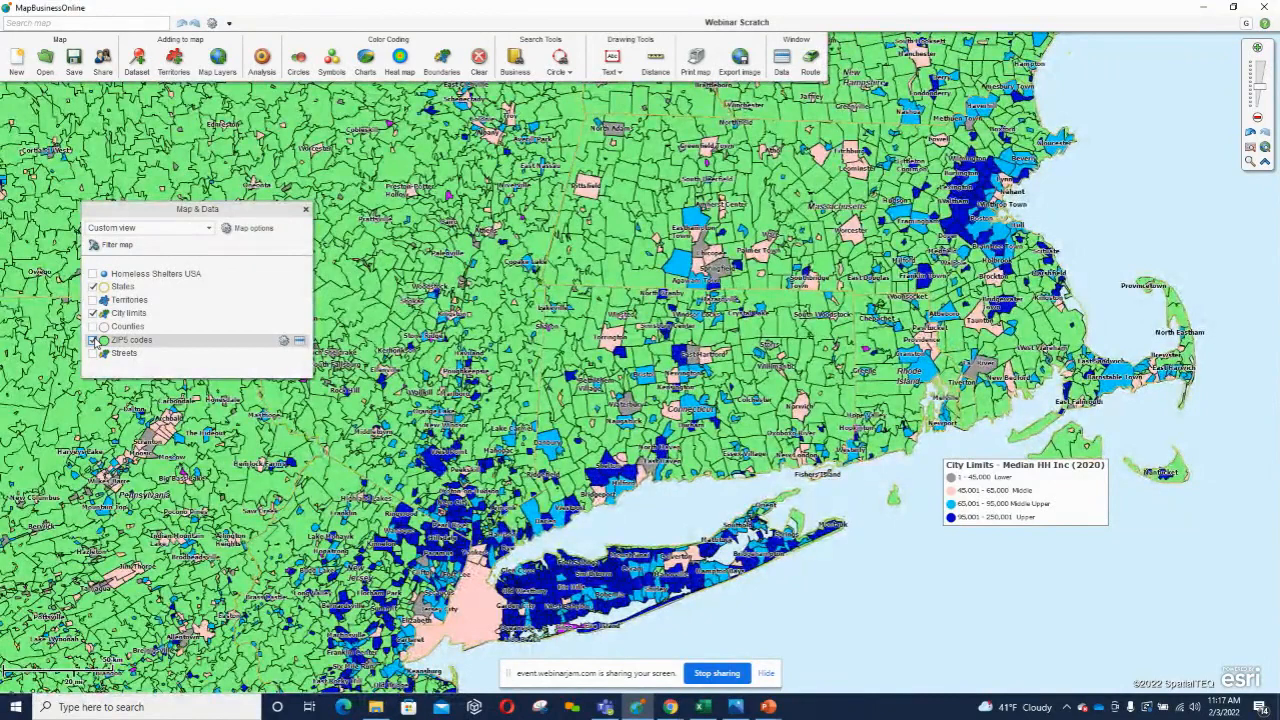
click(92, 340)
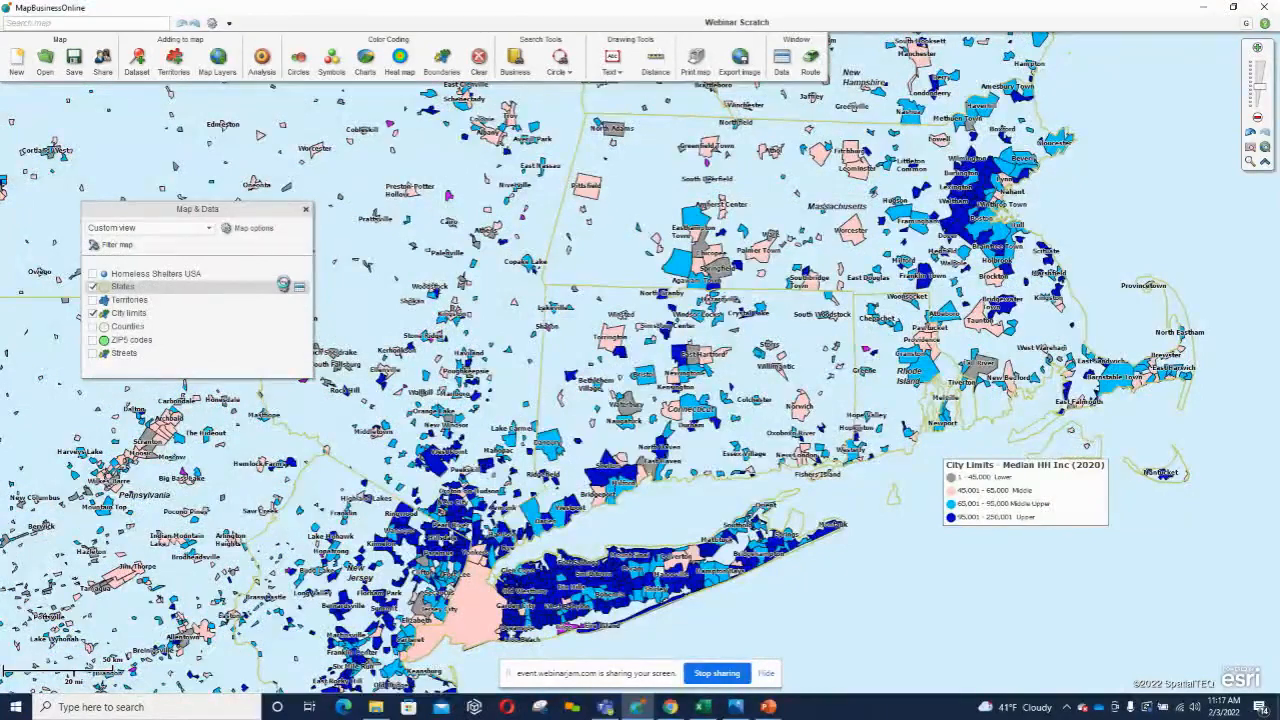
Open the States layer properties and change the state outline color to dark blue.
click(285, 288)
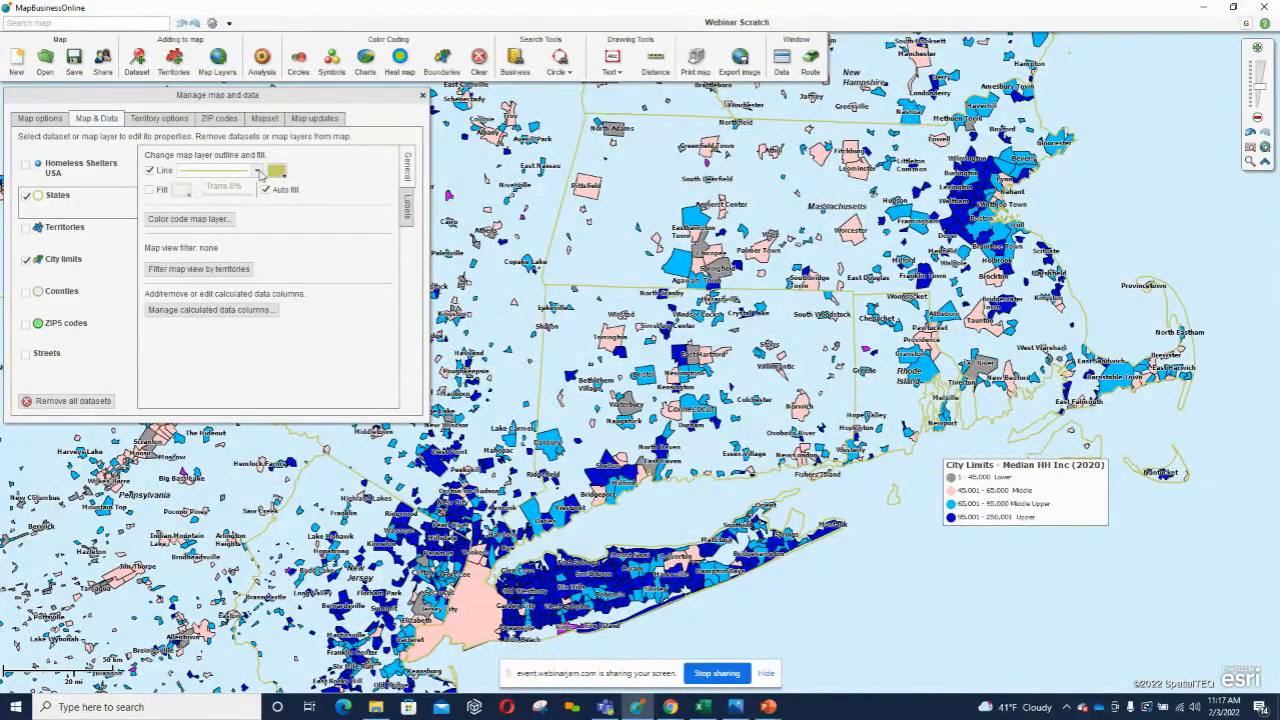
click(276, 176)
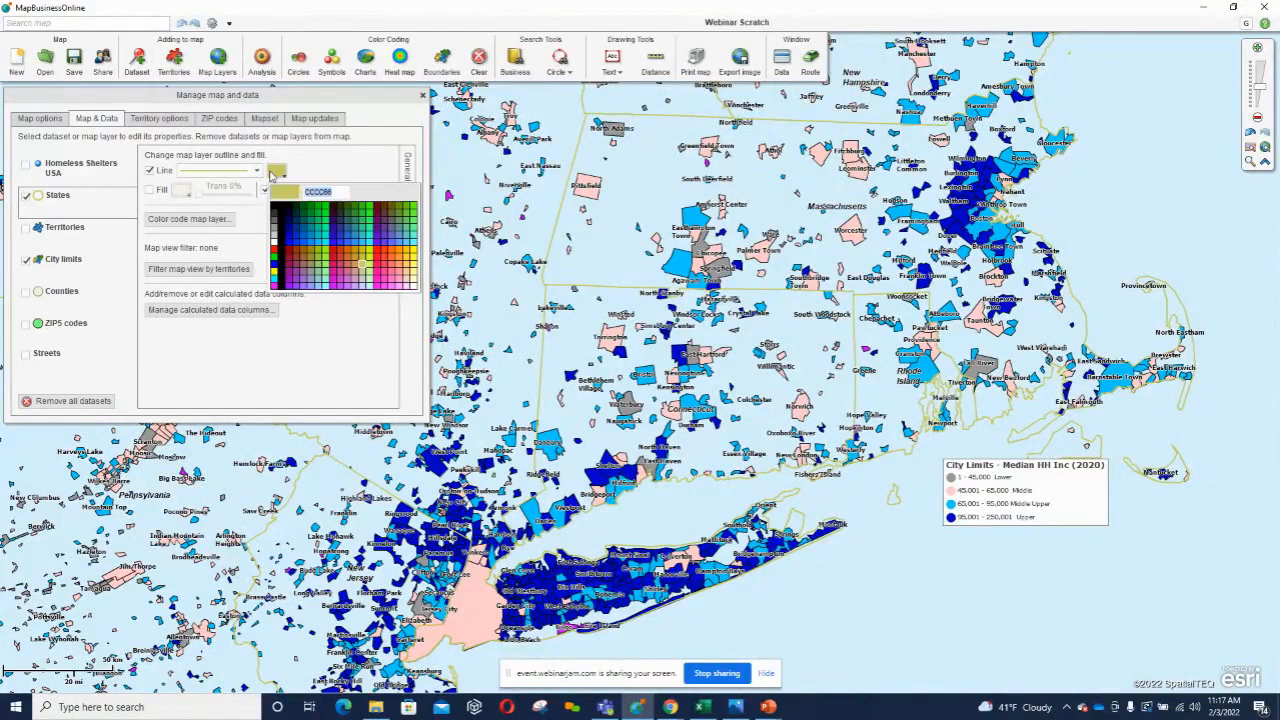
click(290, 225)
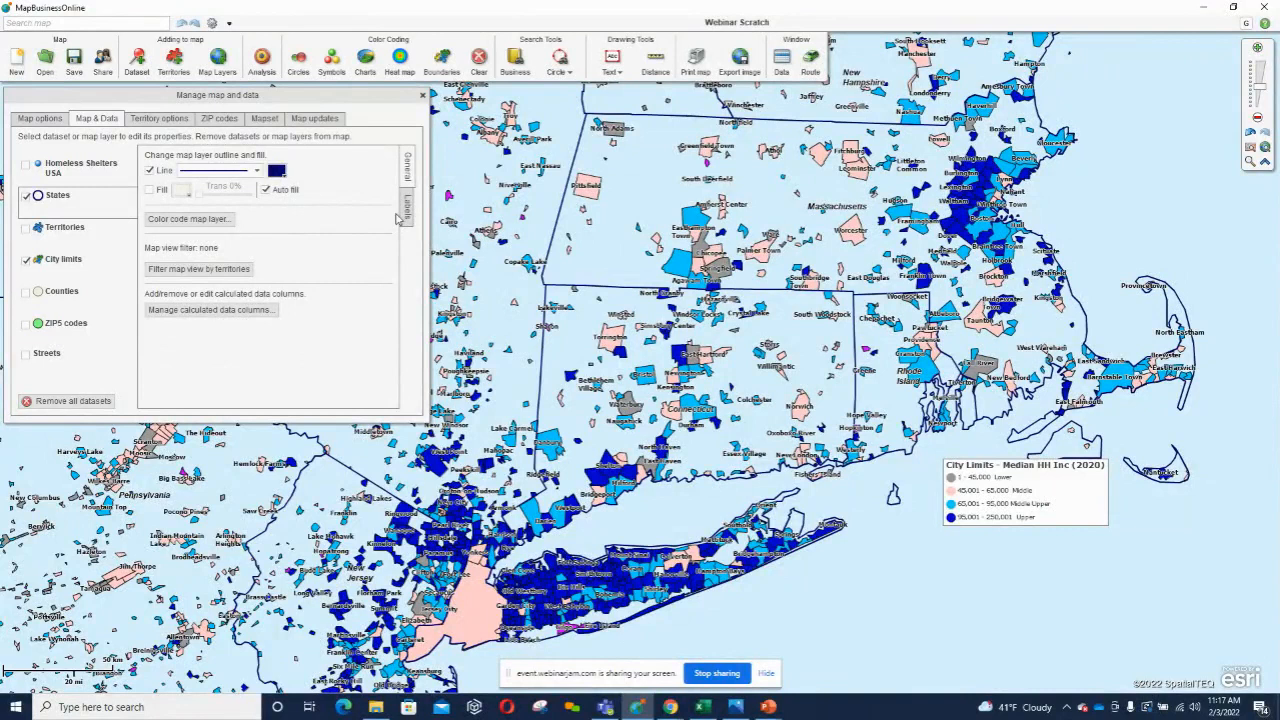
Color the States auto-labels yellow (CCCC00) and turn off their text outline.
click(407, 212)
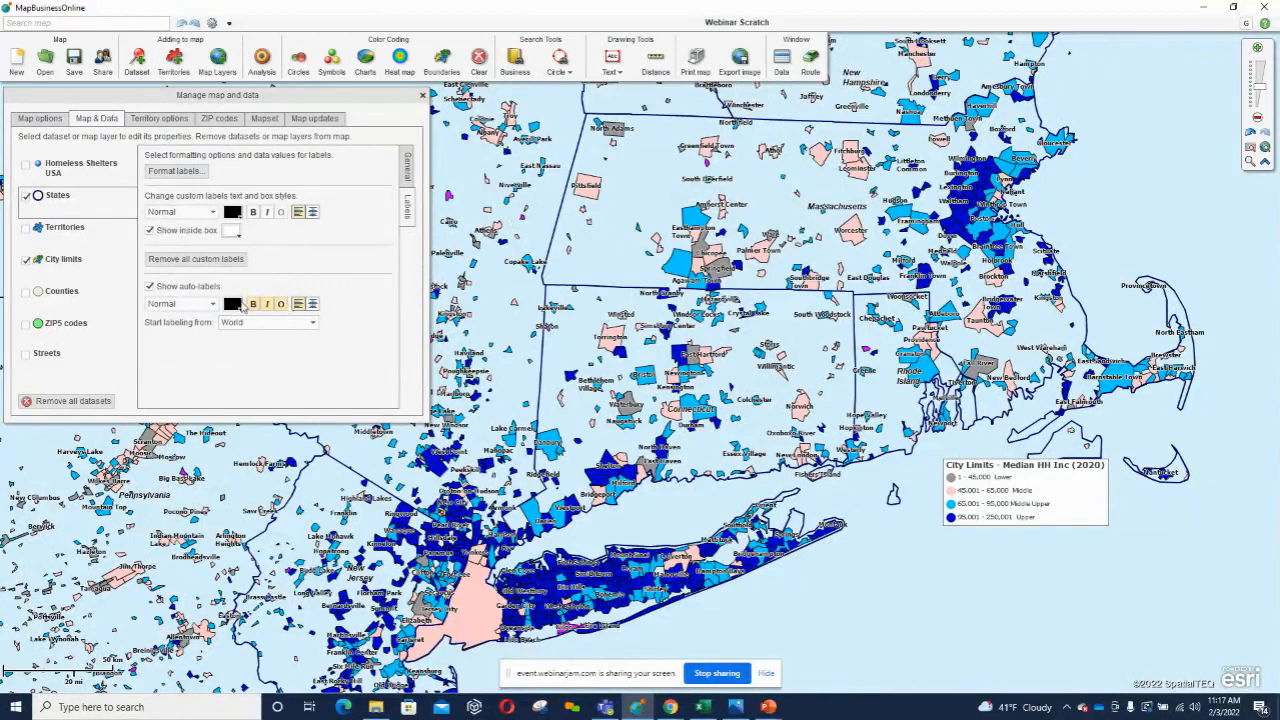
click(233, 305)
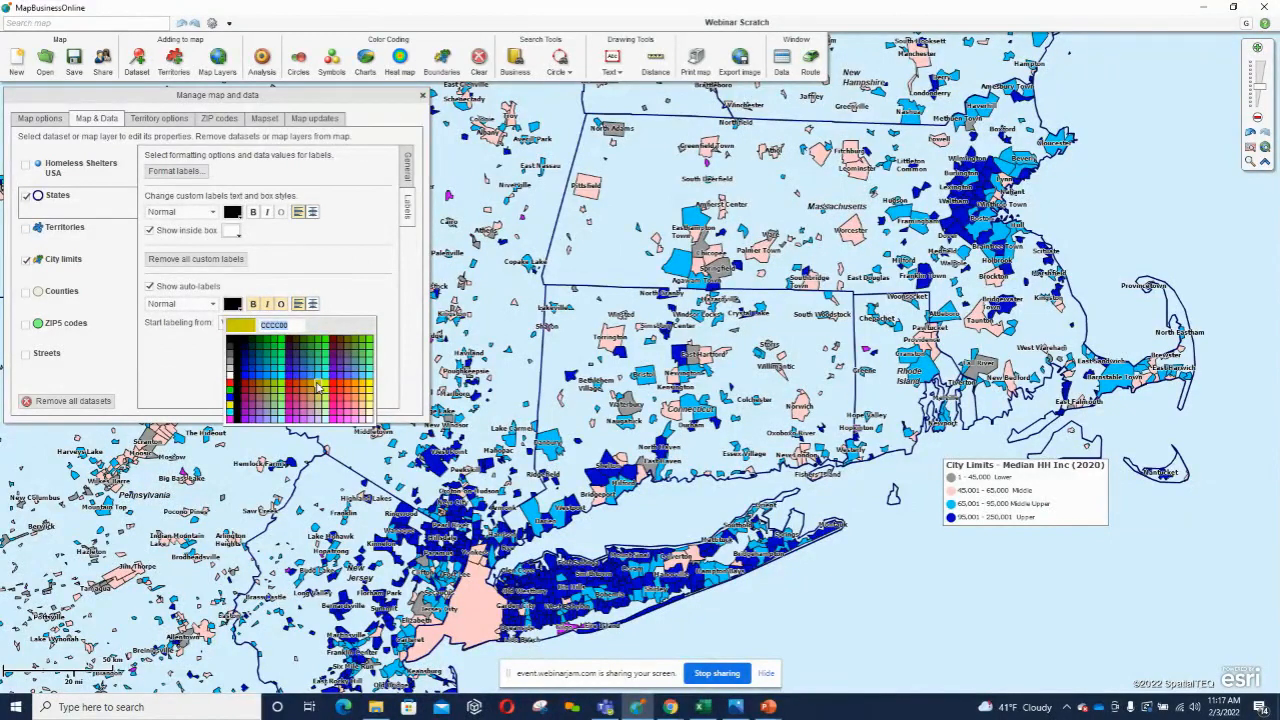
click(231, 330)
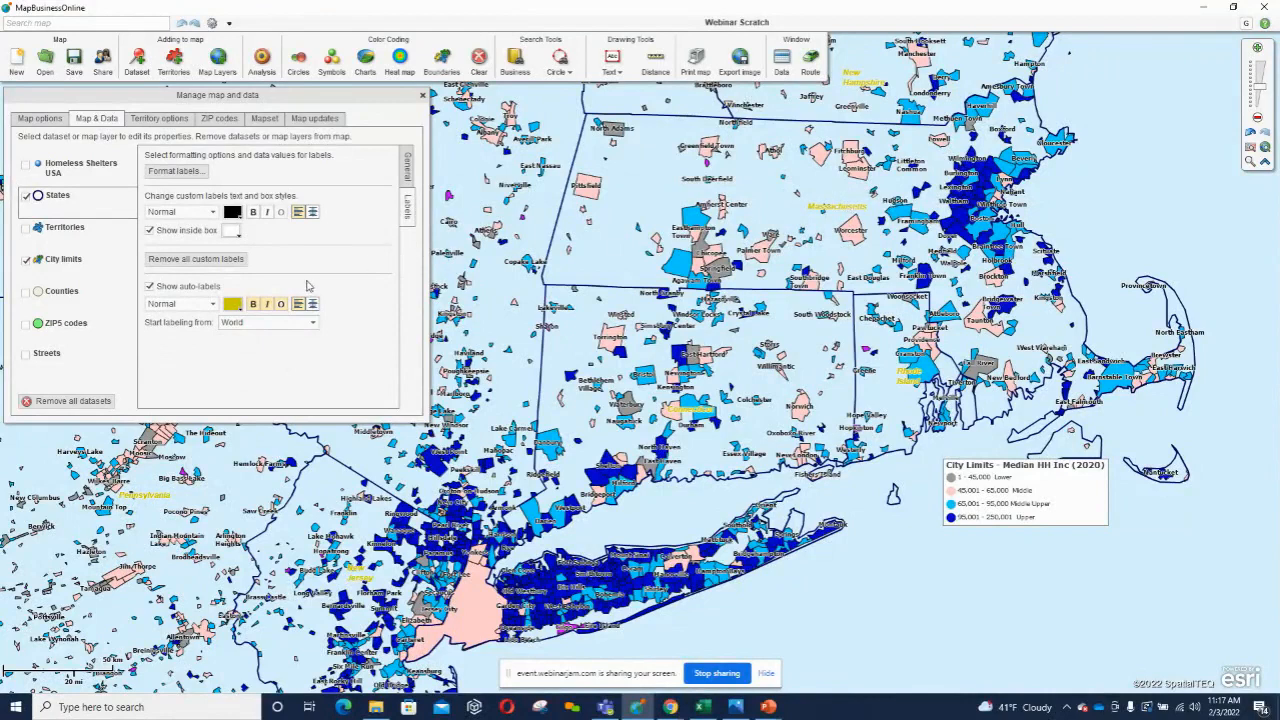
click(281, 305)
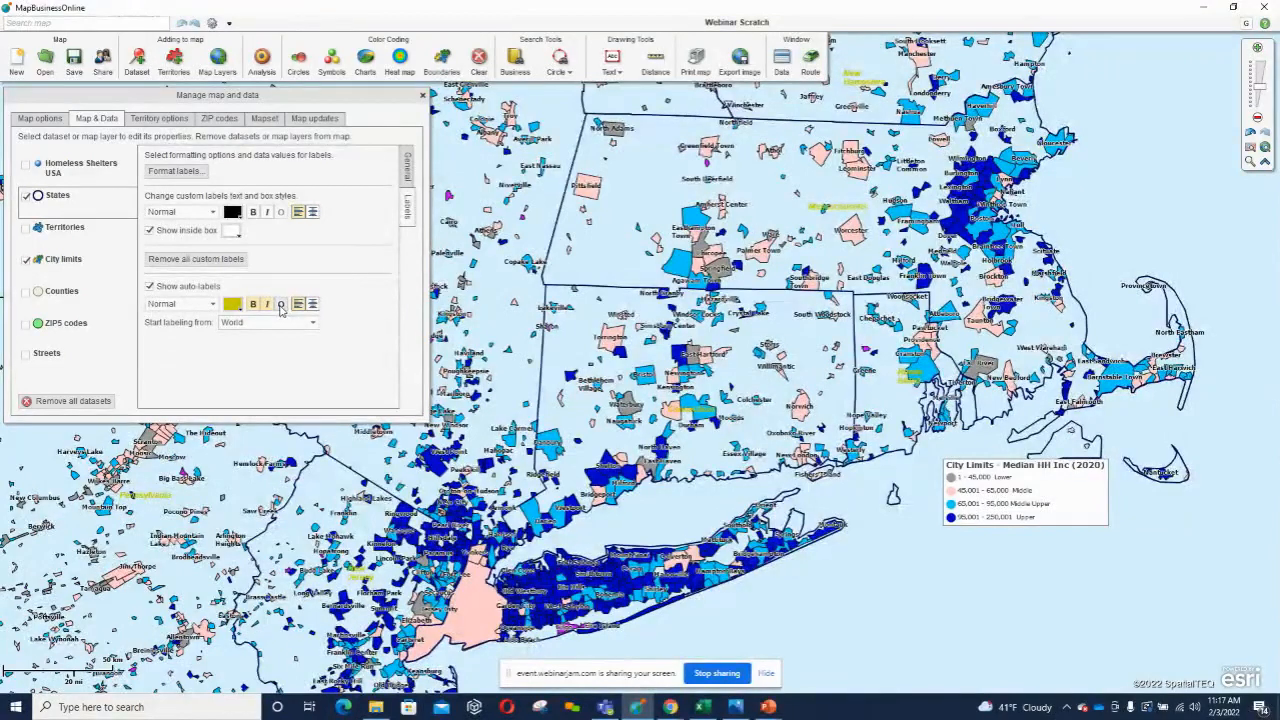
Turn off italics for the States auto-labels, set their size to Small, and close the layer properties.
click(214, 305)
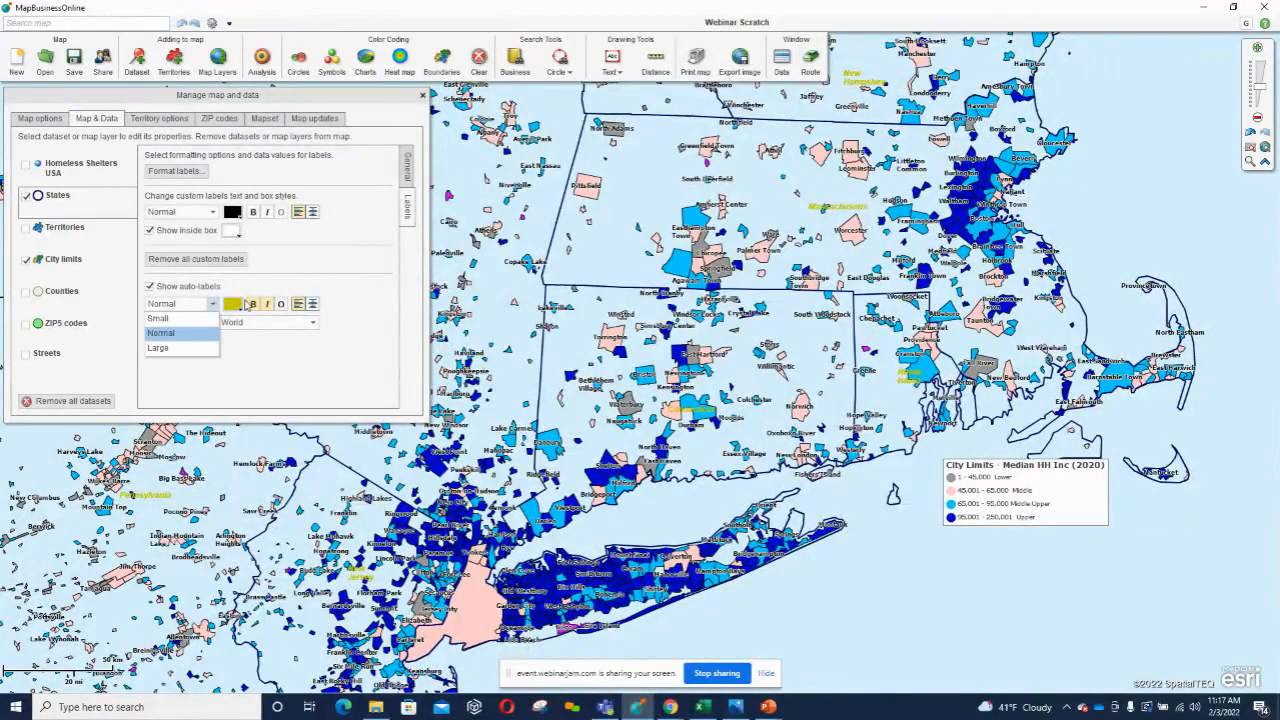
click(190, 315)
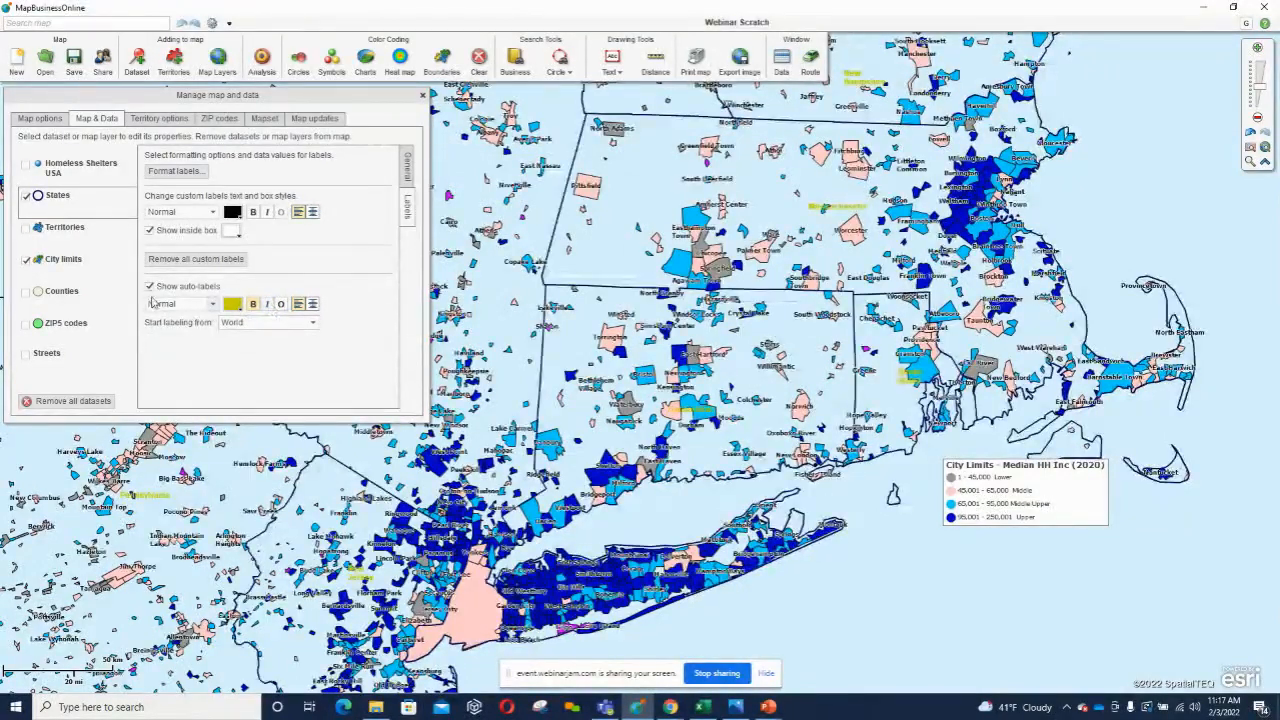
click(214, 305)
click(180, 318)
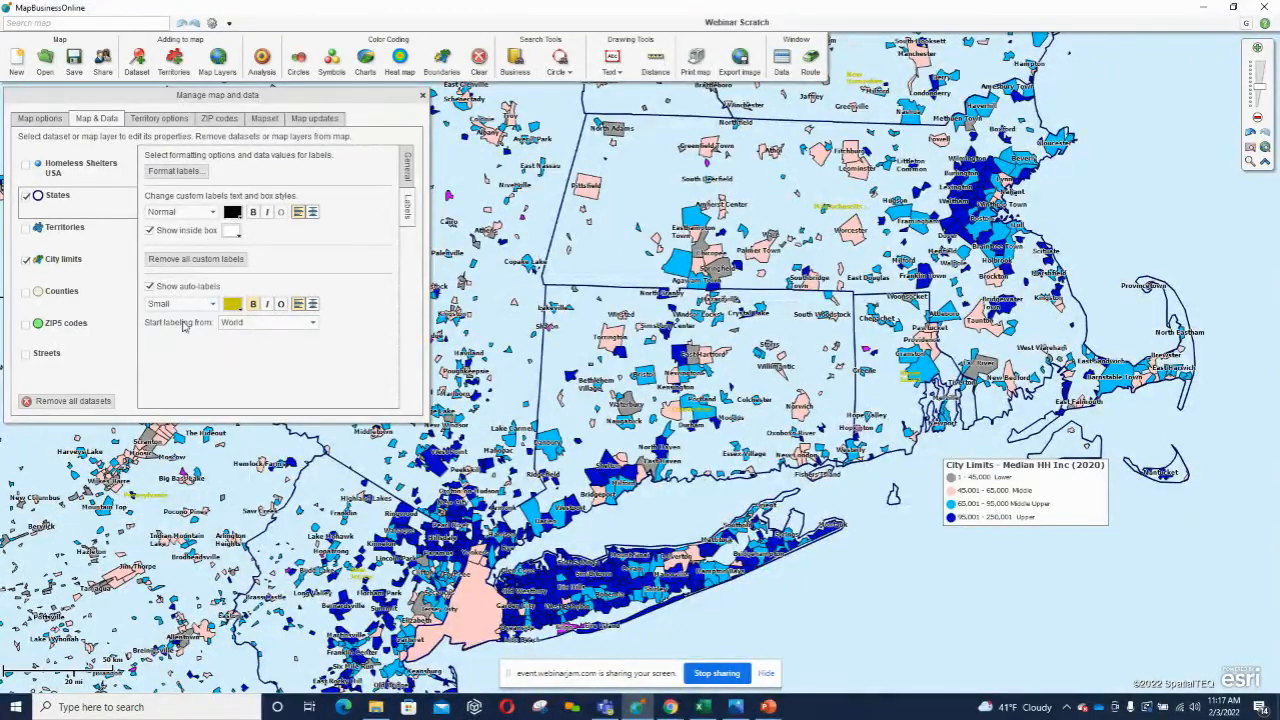
click(422, 96)
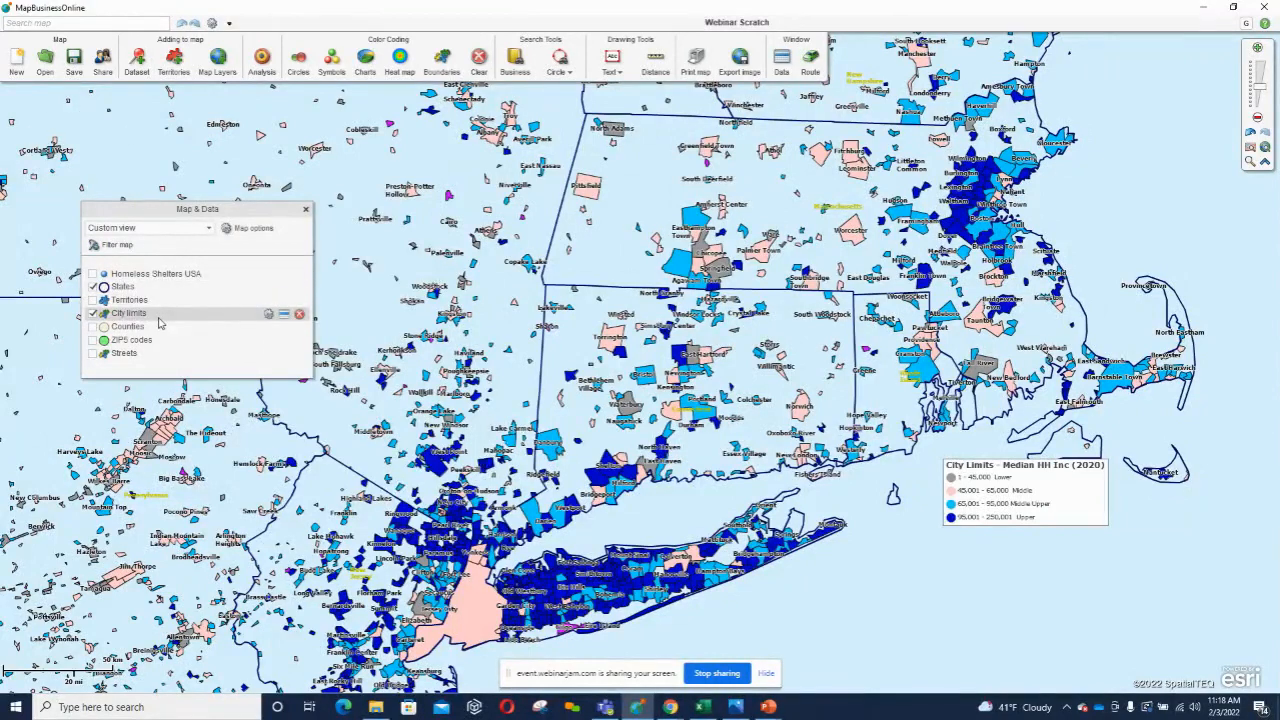
Open the City limits layer properties and review its general and label settings.
click(269, 314)
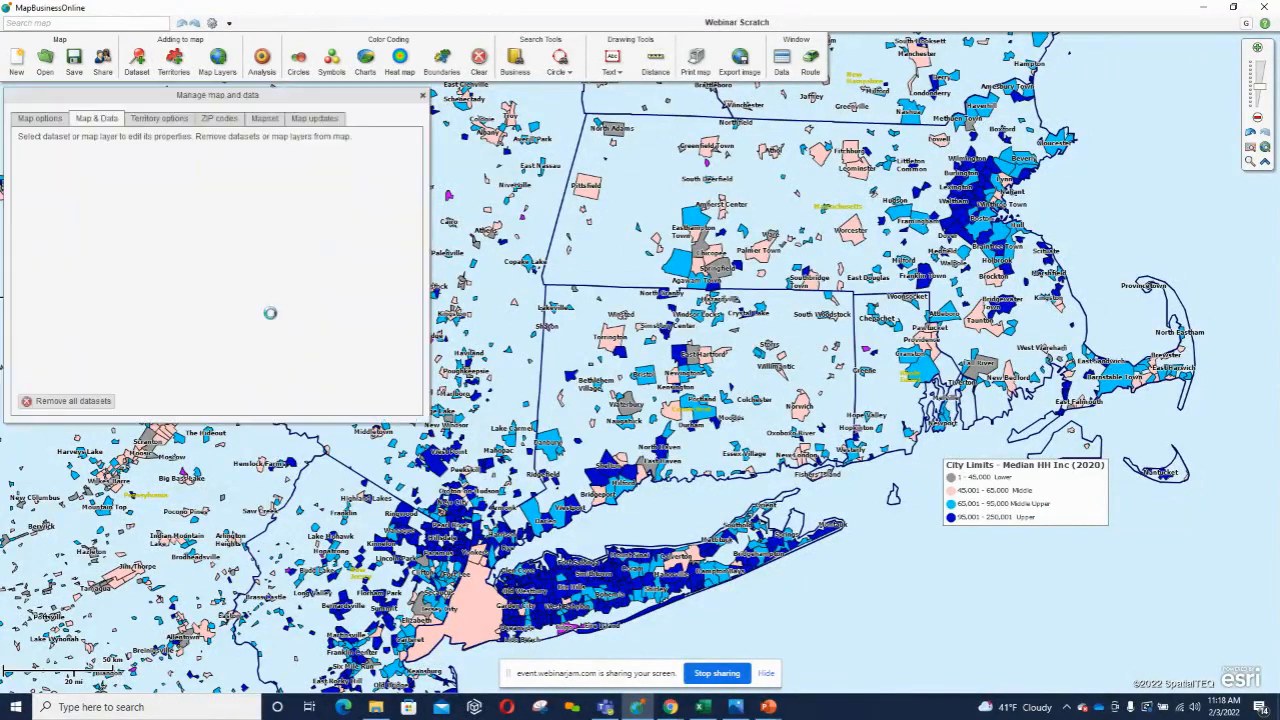
click(422, 97)
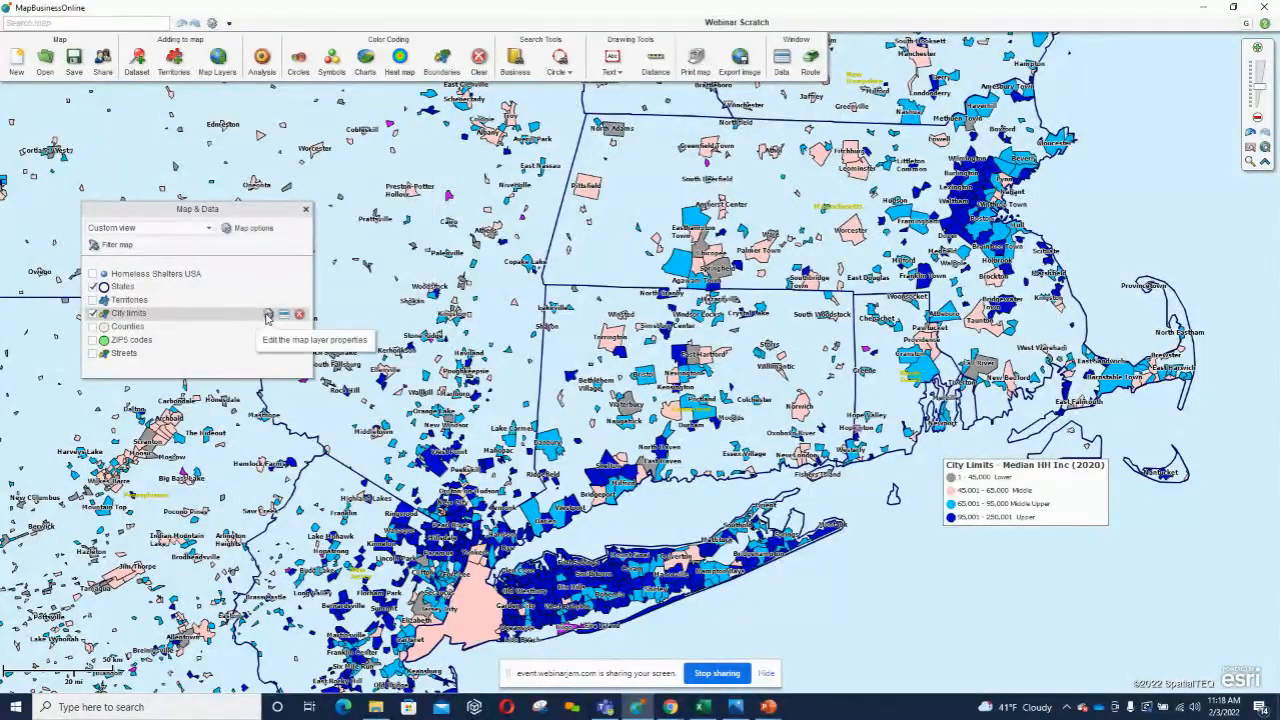
click(267, 315)
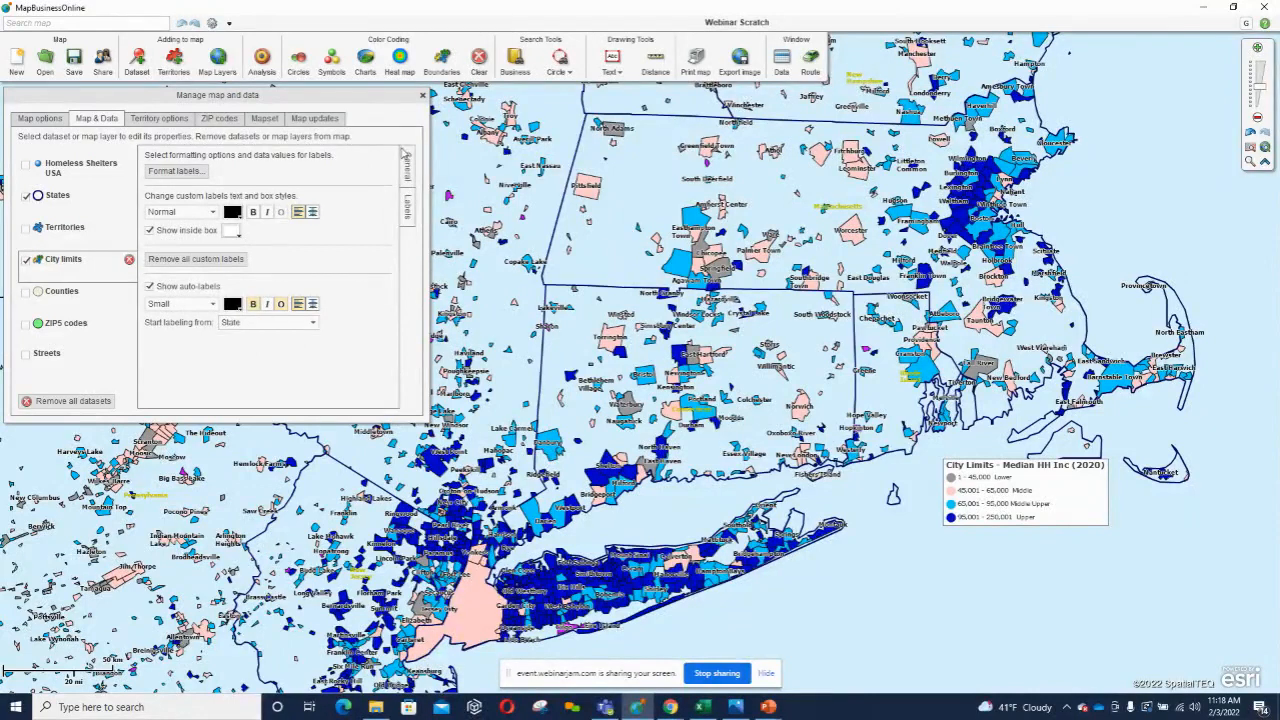
click(406, 167)
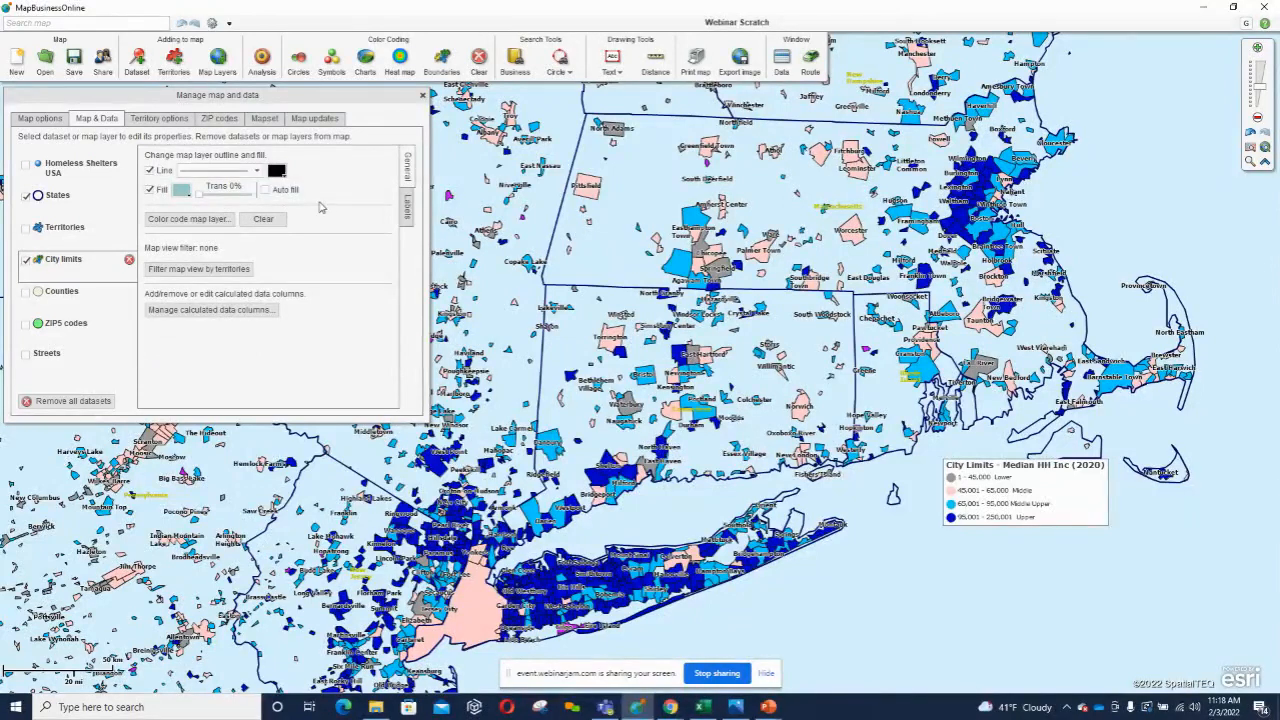
click(408, 207)
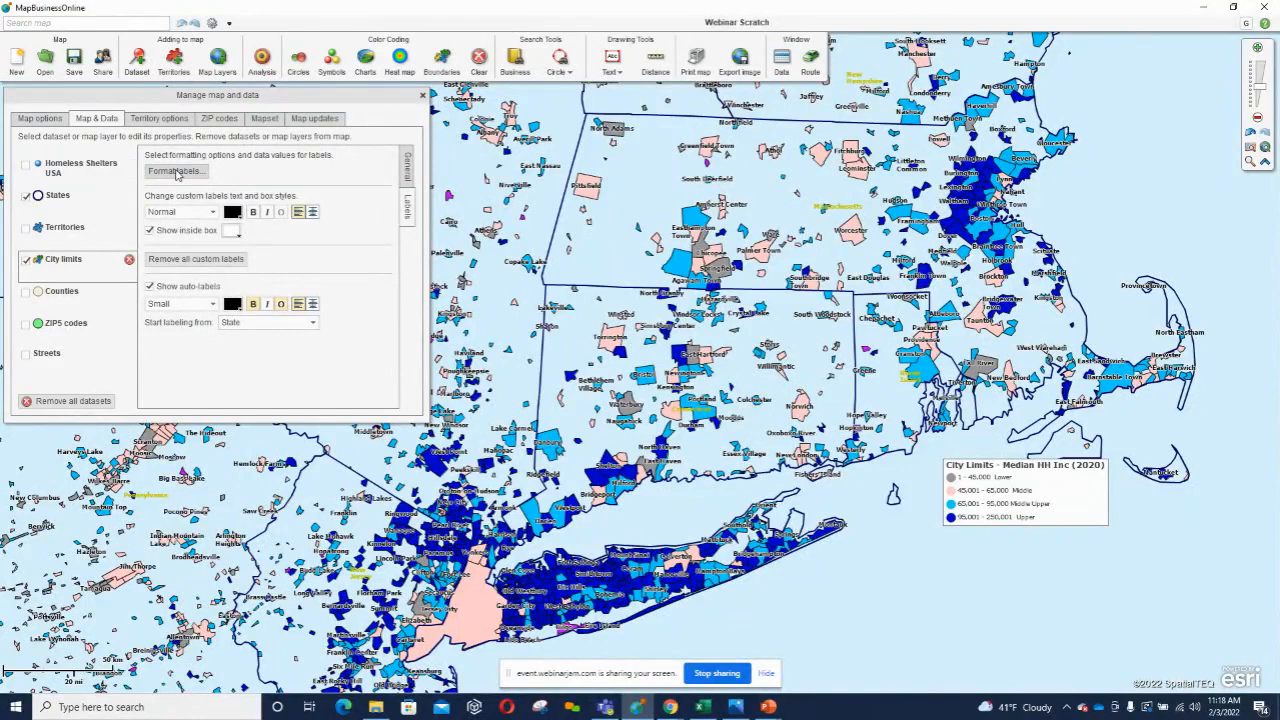
Add Population (2021) from Demographic data as data line #1 of the City limits custom labels, prefixed "Pop -", and apply the change.
click(177, 172)
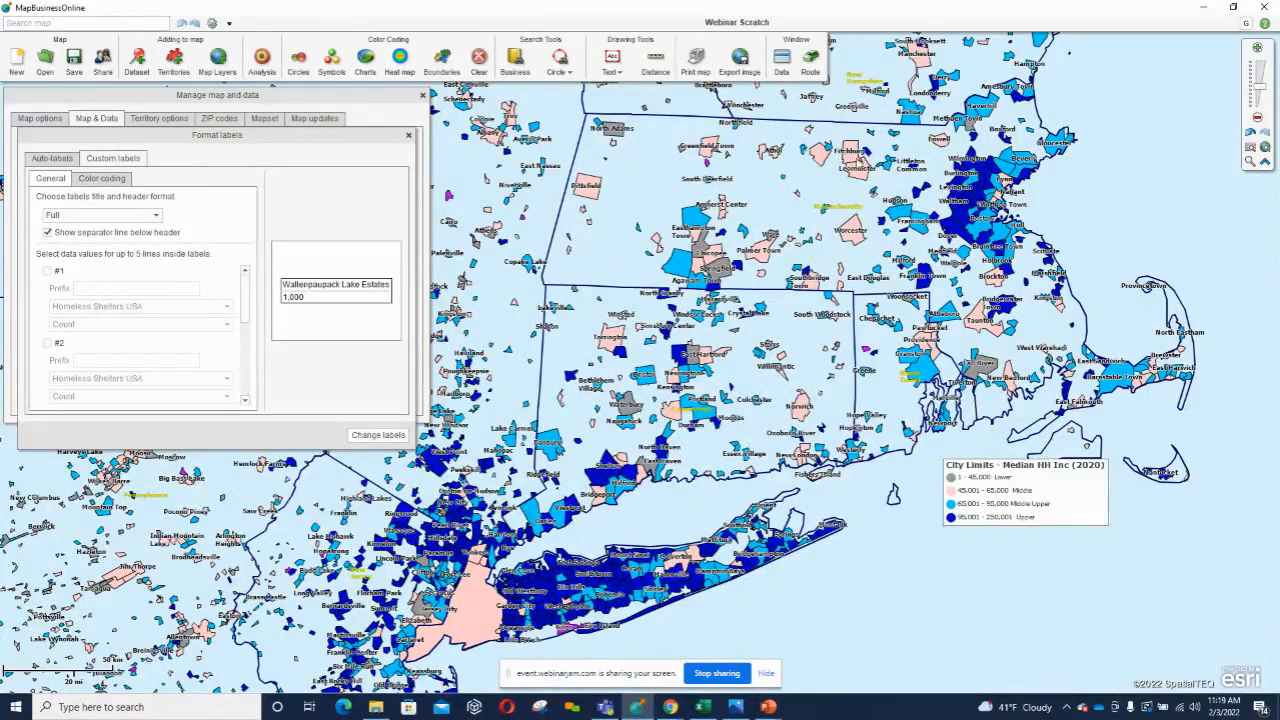
click(47, 272)
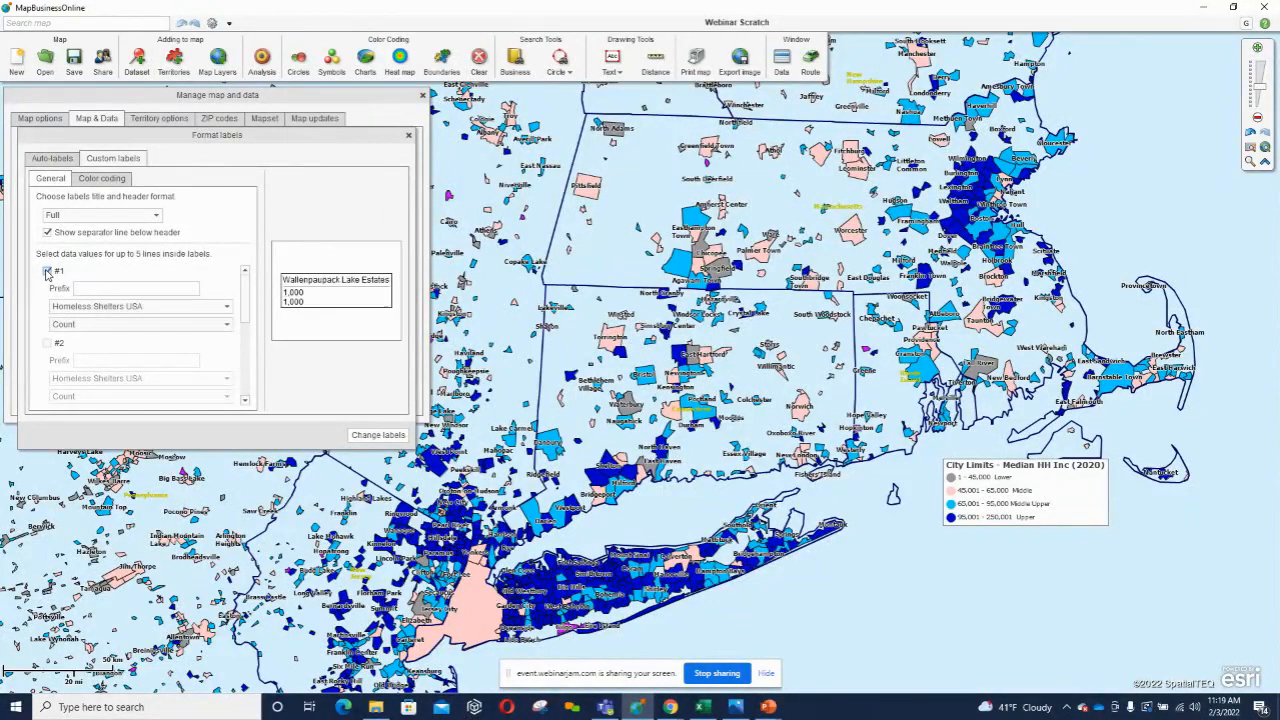
click(226, 310)
click(140, 338)
click(120, 289)
text(P)
key(BackSpace)
text(Pop -)
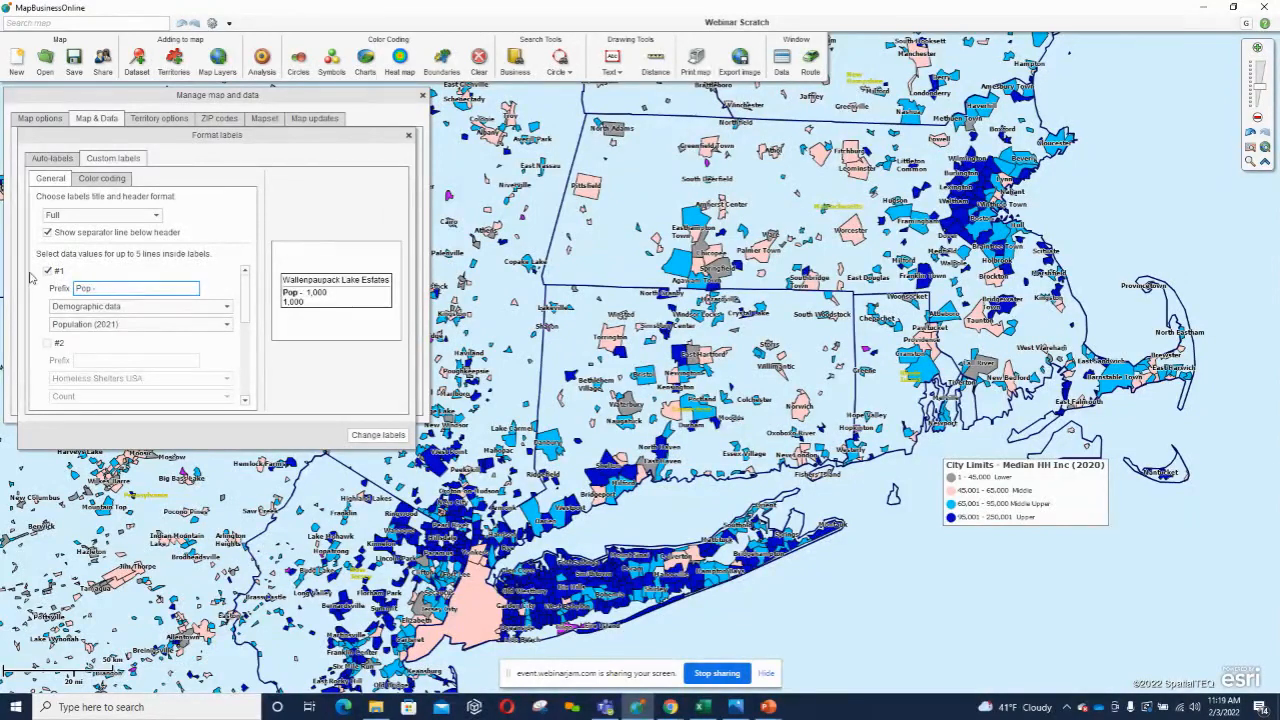
key(ctrl)
click(381, 435)
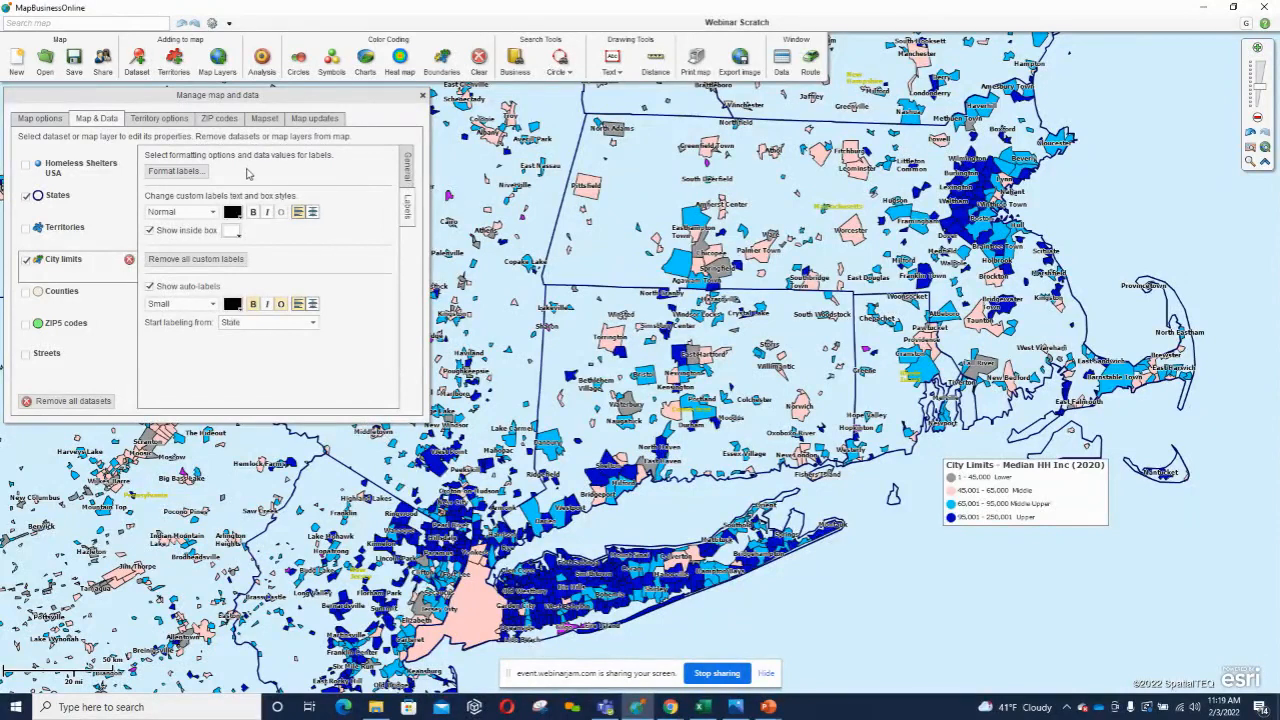
Add Population (2021) from Demographic data as data line #1 of the City limits auto-labels, prefixed "Pop -", and apply the change.
click(175, 171)
click(51, 161)
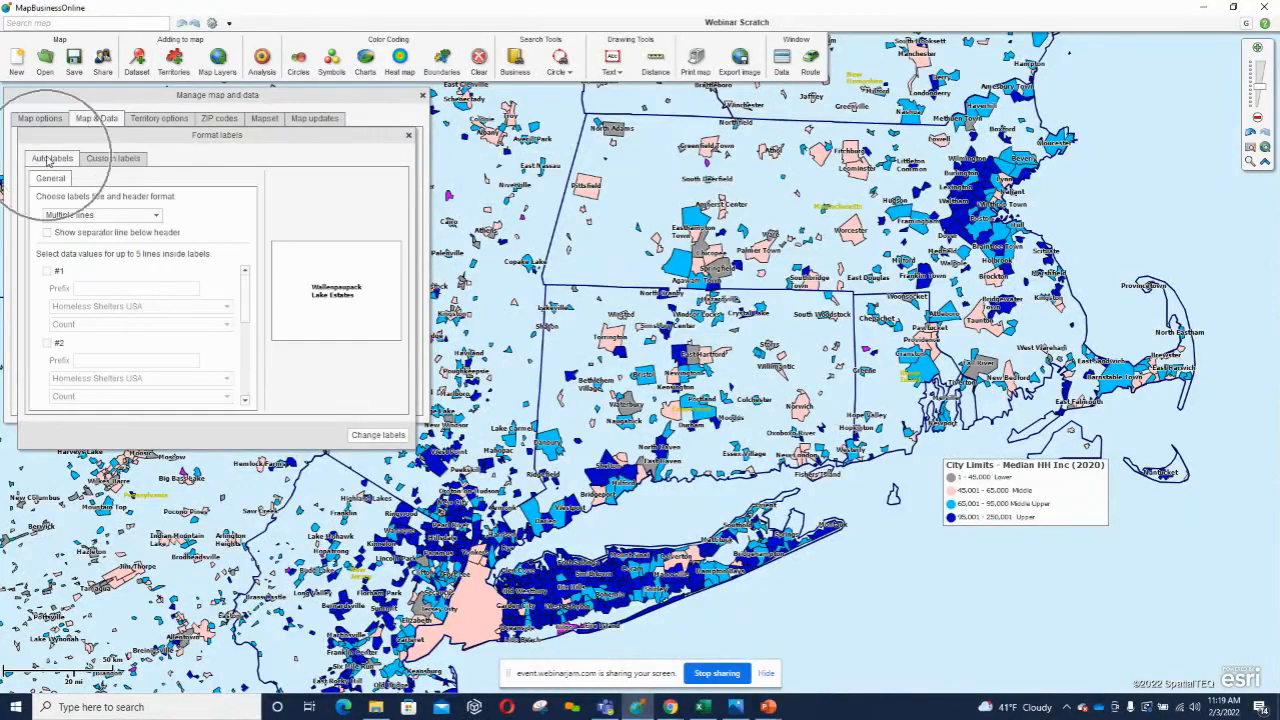
click(47, 271)
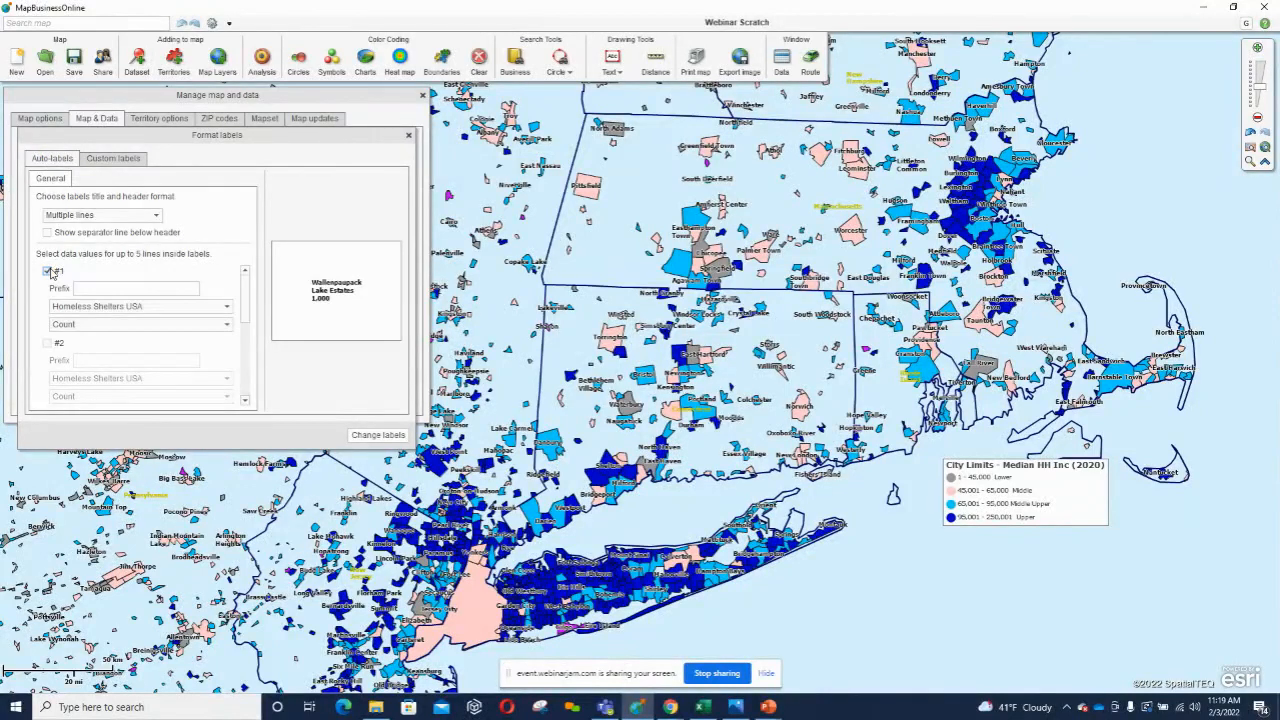
click(226, 306)
click(108, 343)
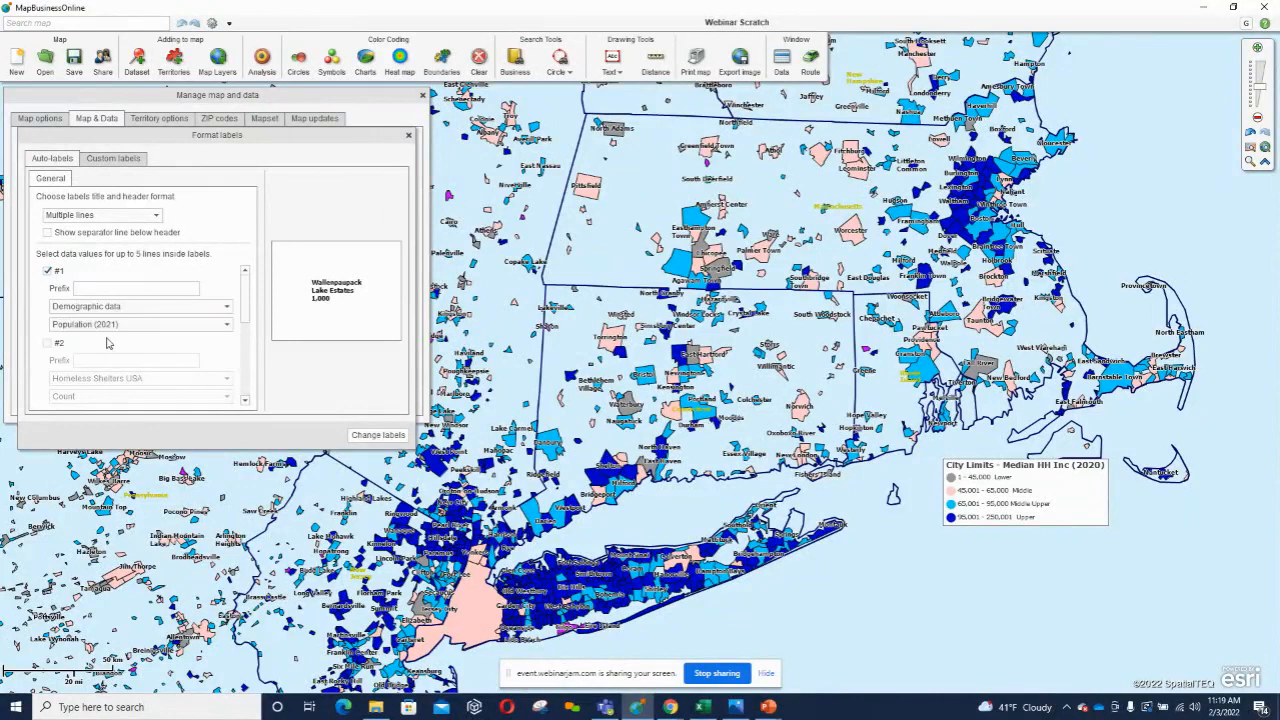
click(93, 289)
text(Pop)
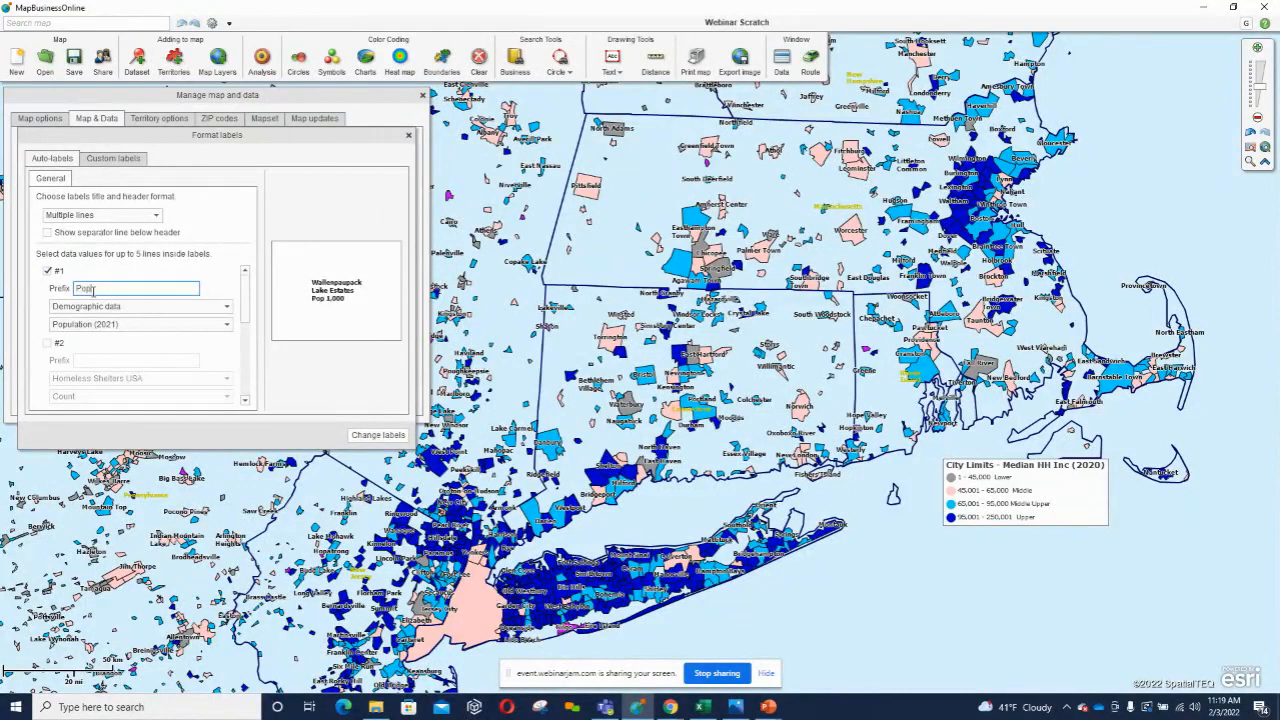
text( -)
click(356, 433)
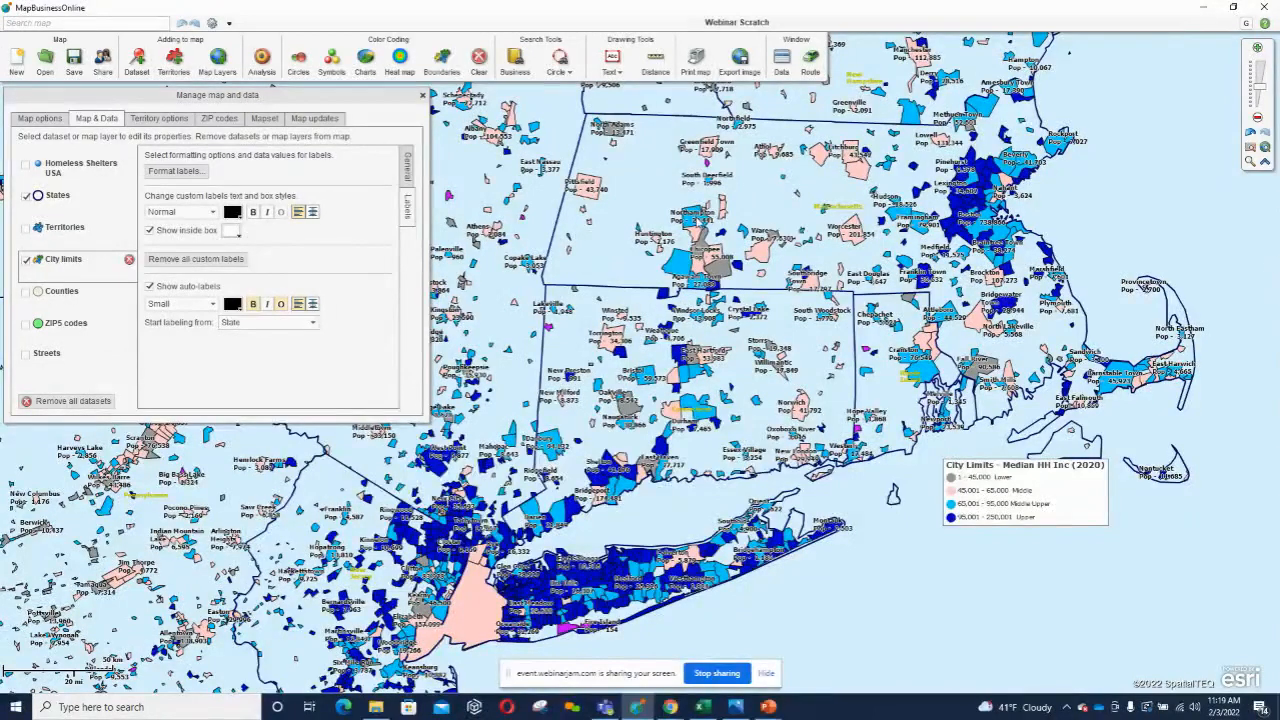
Remove the population data line #1 from the City limits auto-labels and apply the change.
mouse_move(700, 287)
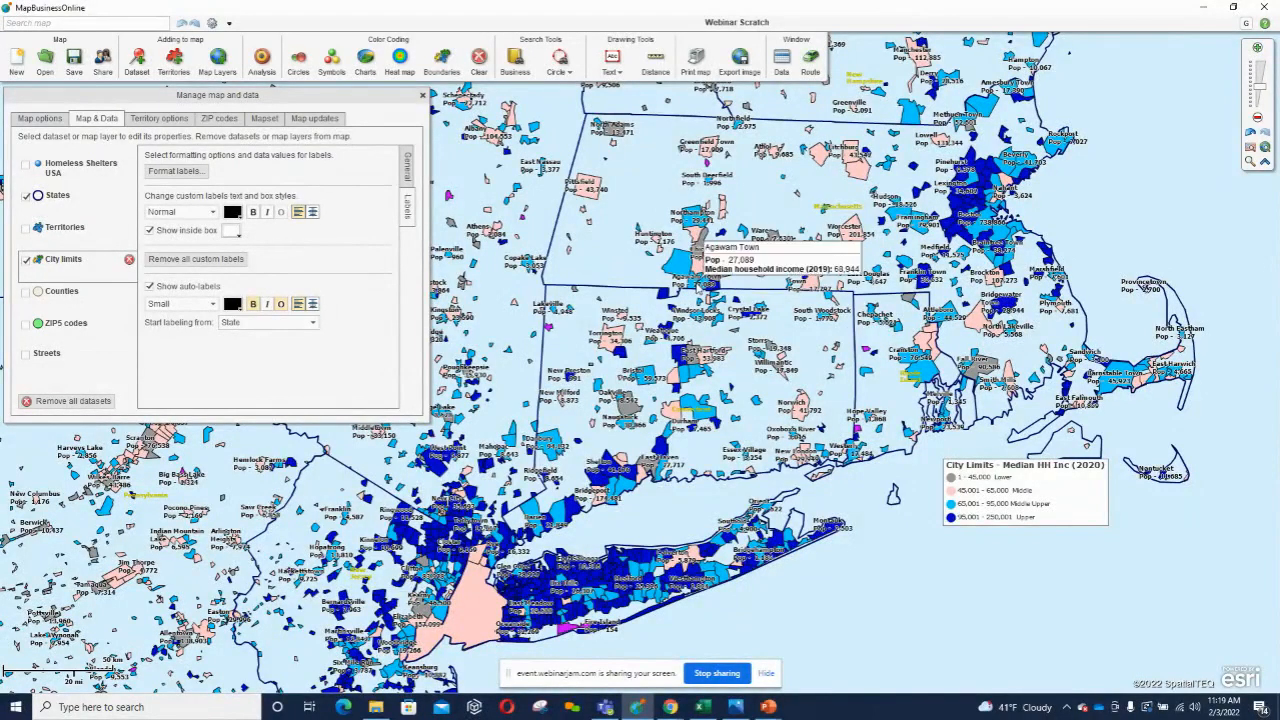
mouse_move(772, 350)
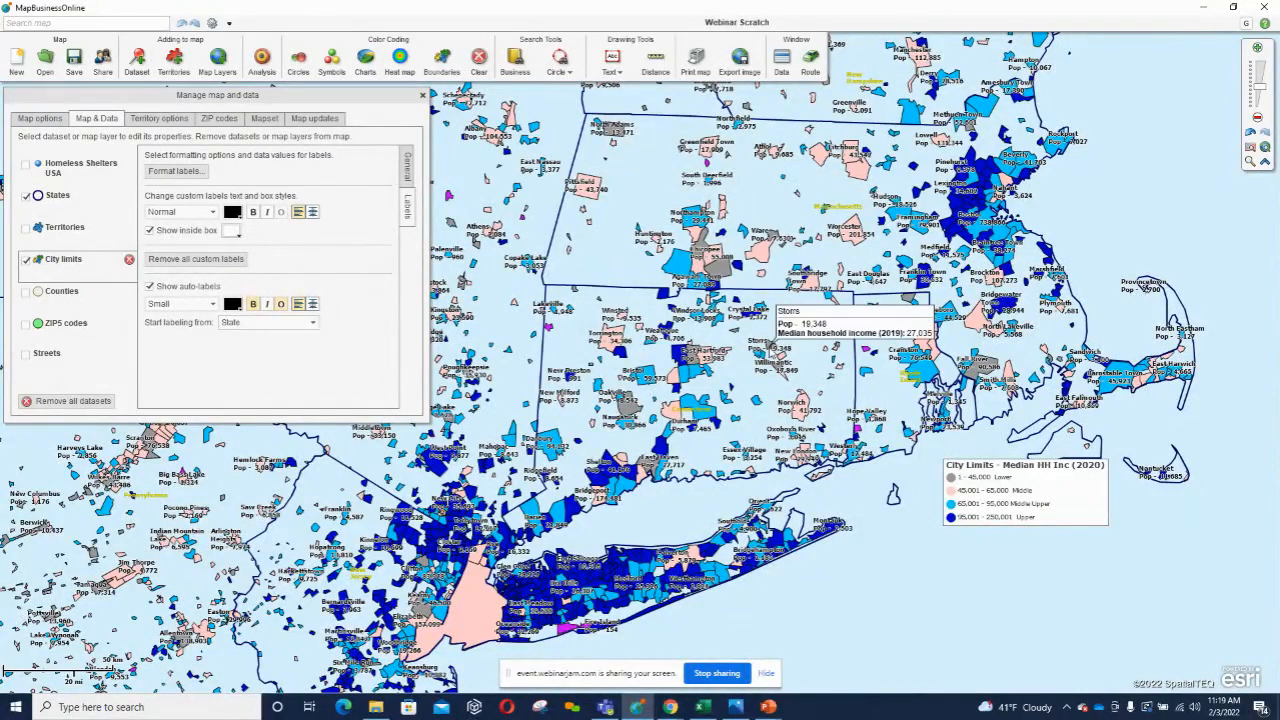
click(160, 172)
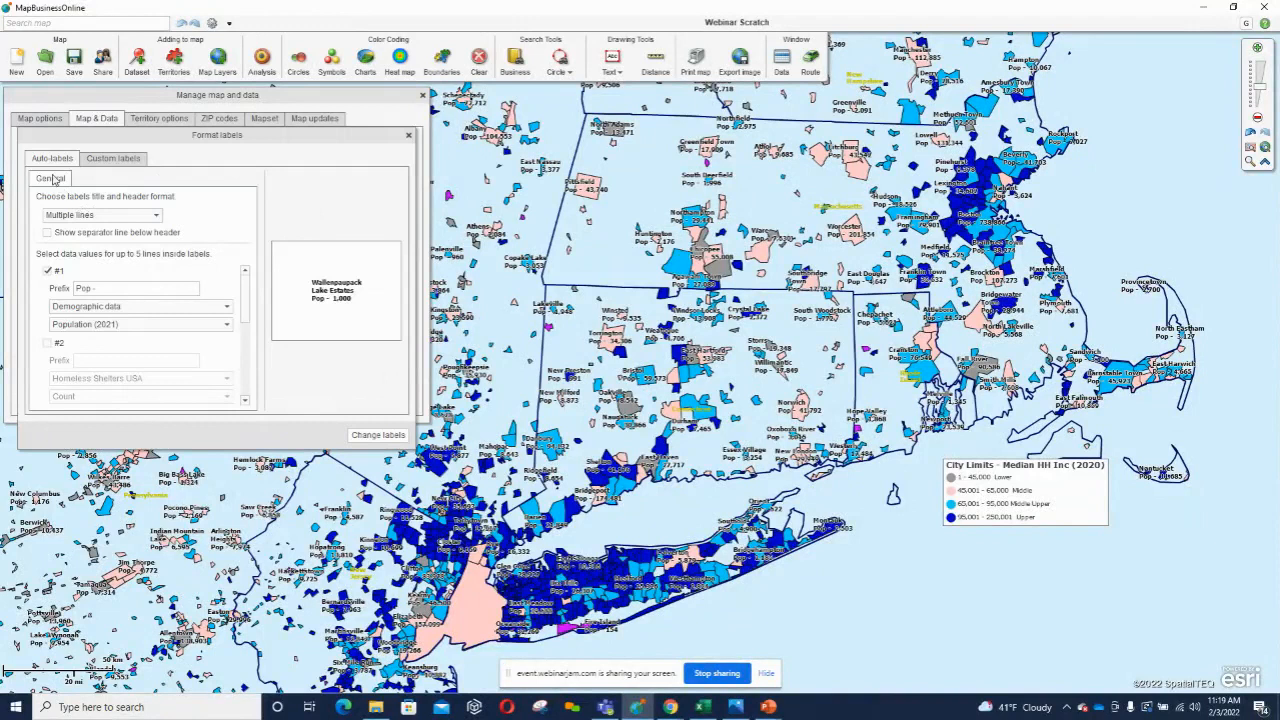
click(47, 271)
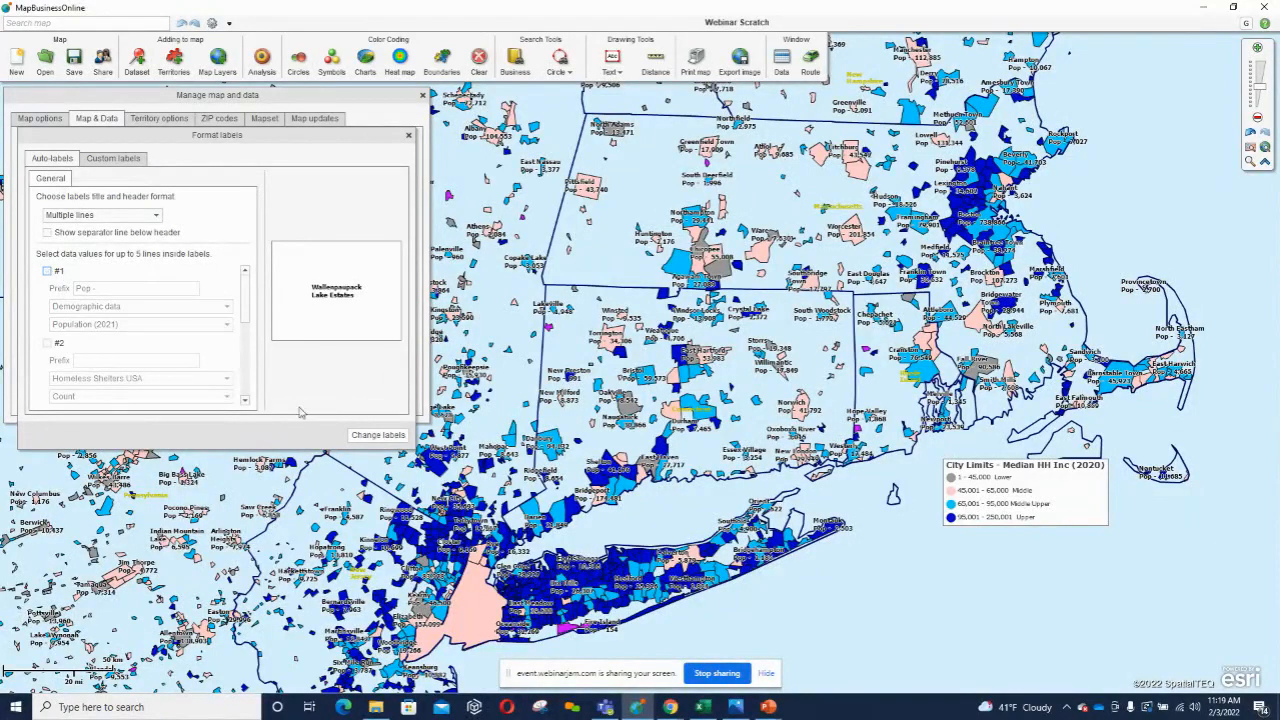
click(378, 435)
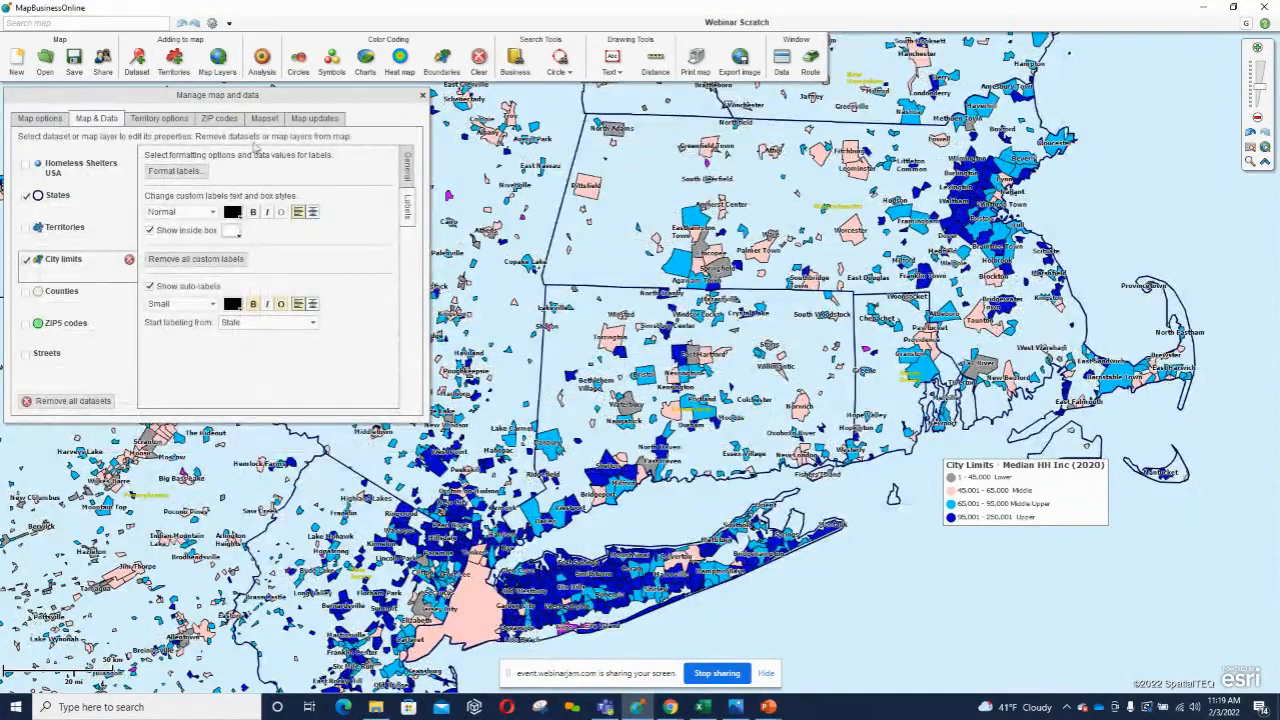
Review the format of the City limits custom labels and close the layer properties.
click(178, 171)
click(114, 160)
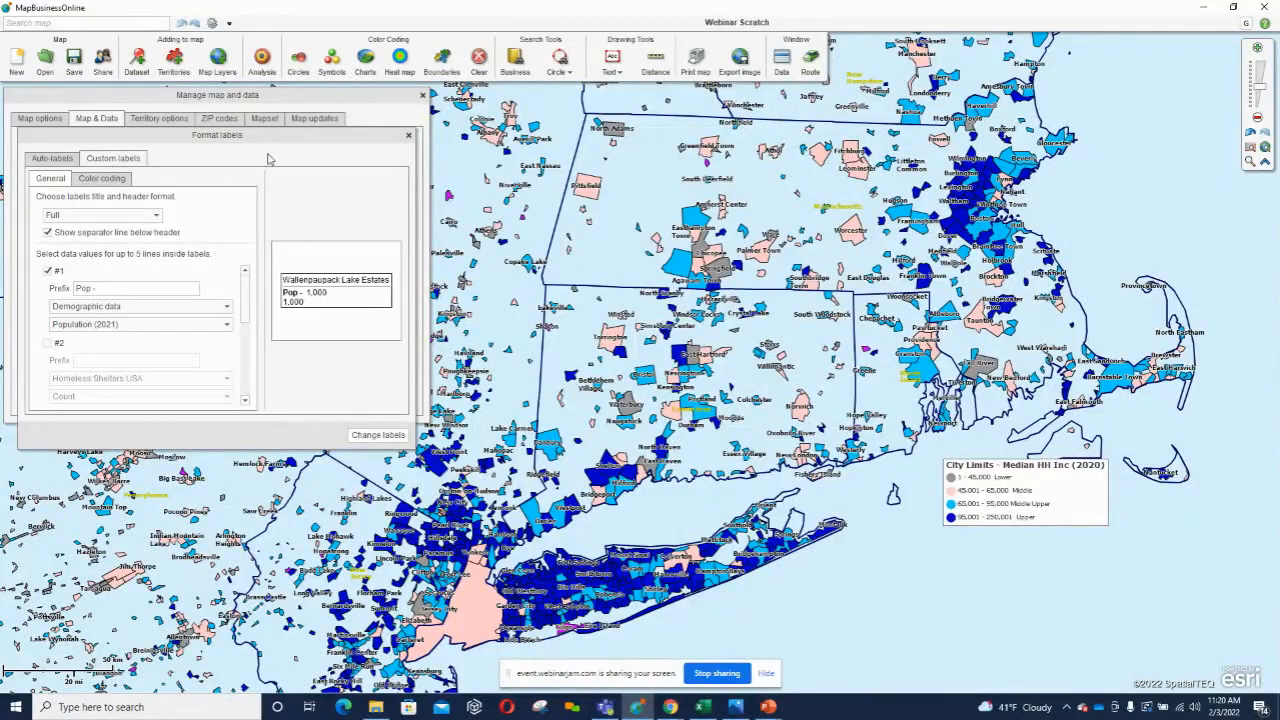
click(408, 135)
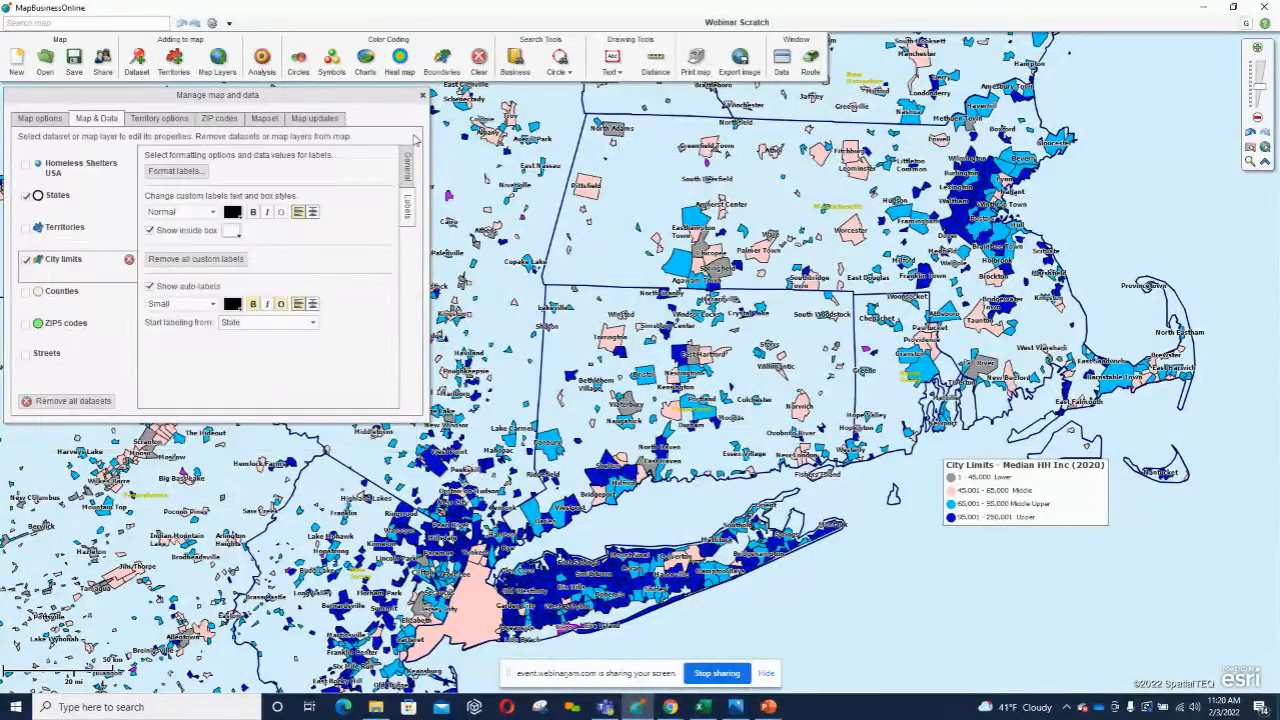
click(422, 96)
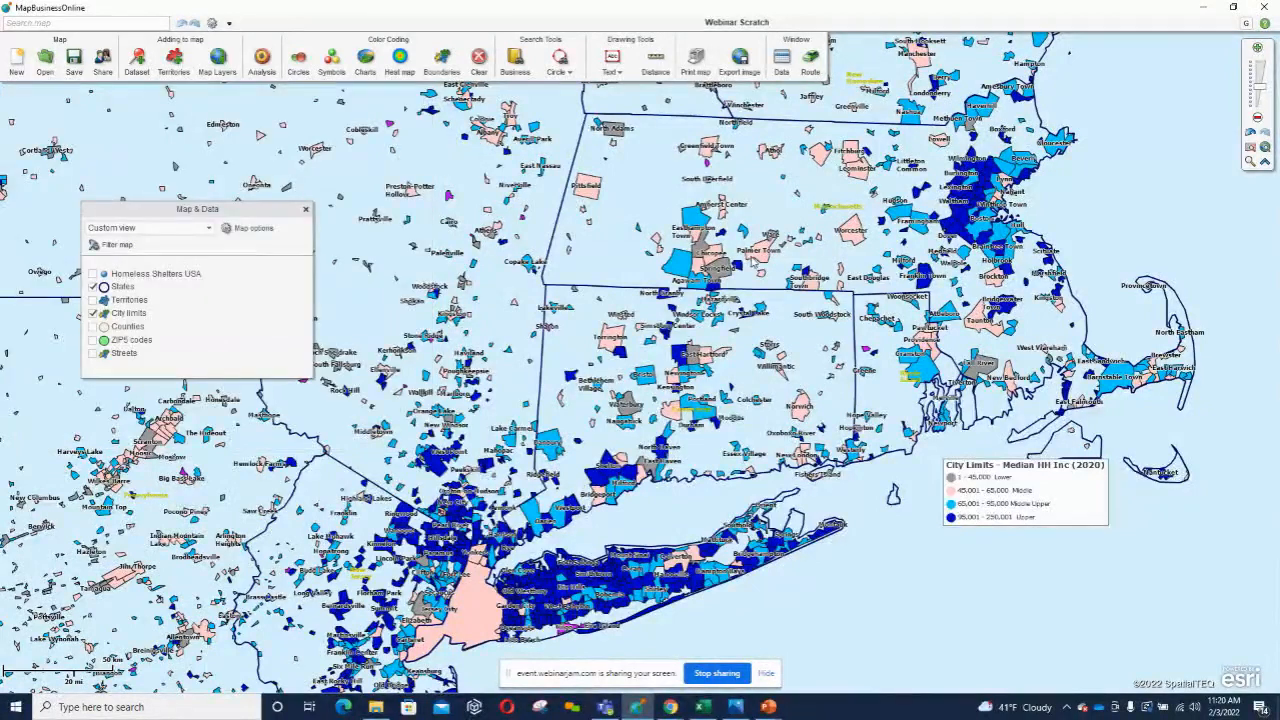
Open the Streets layer properties, show the layer on the map, and hide it again after closing the properties.
mouse_move(762, 244)
mouse_move(590, 190)
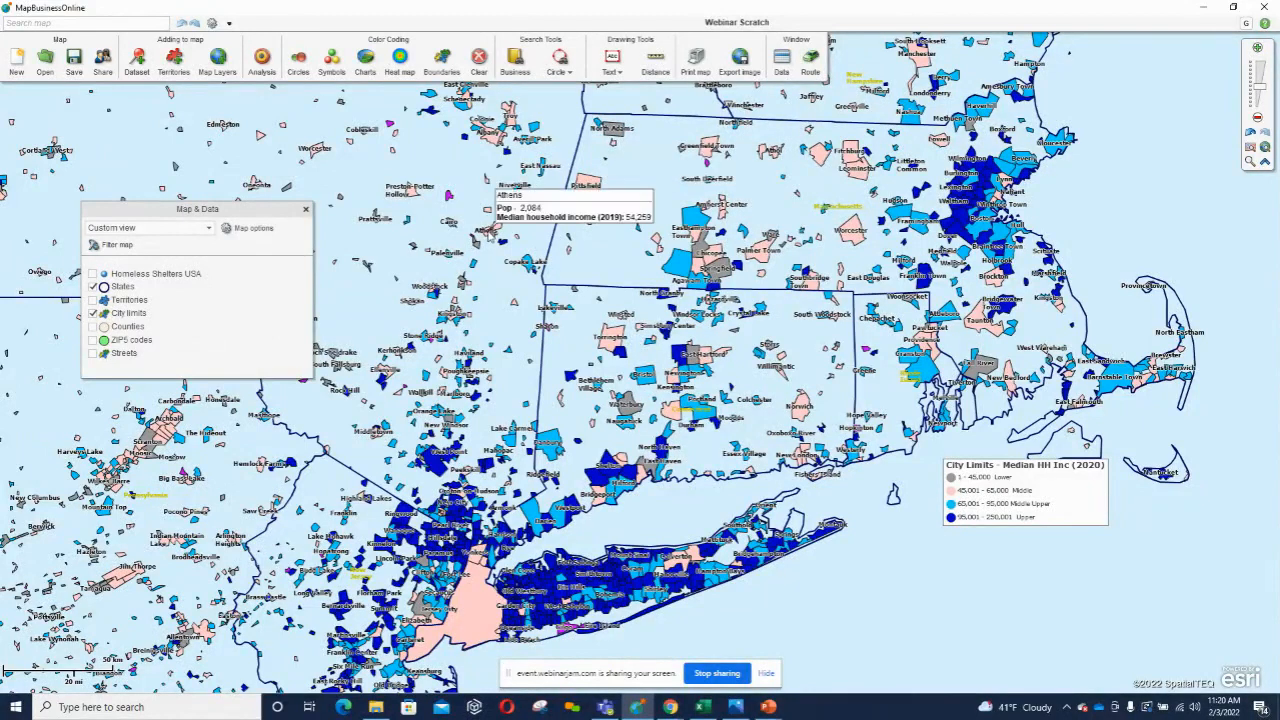
mouse_move(798, 372)
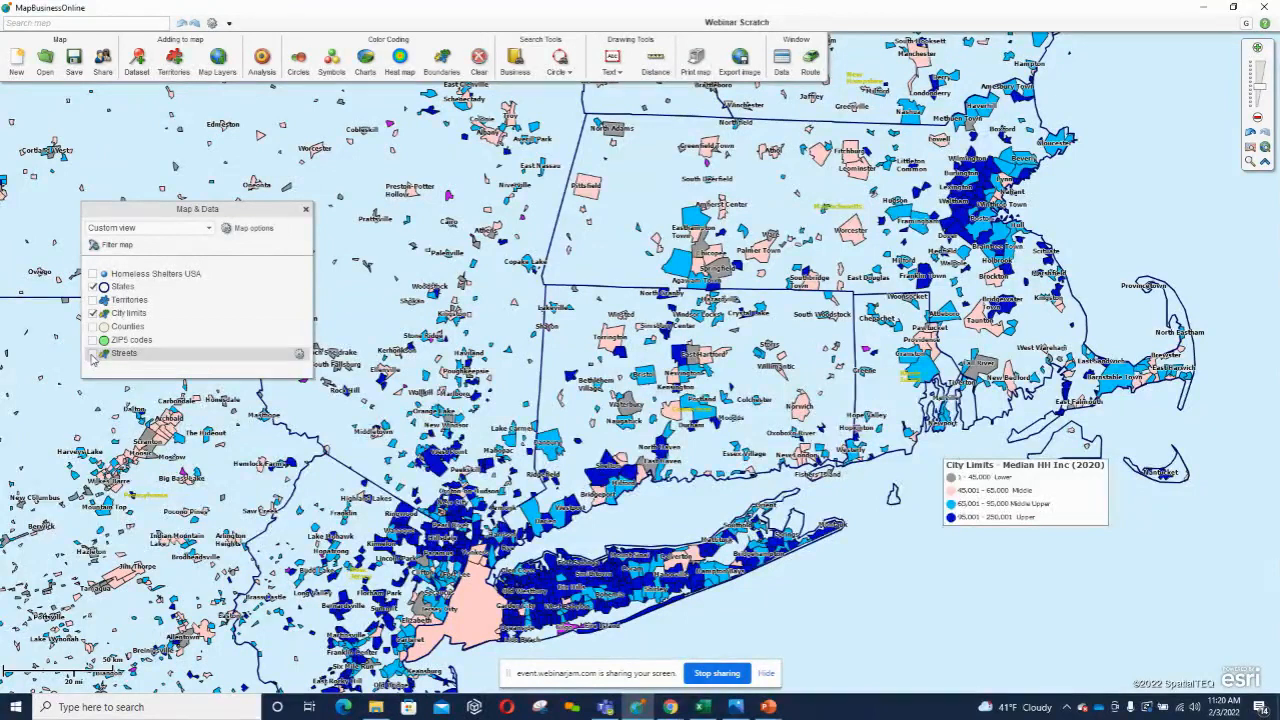
click(300, 356)
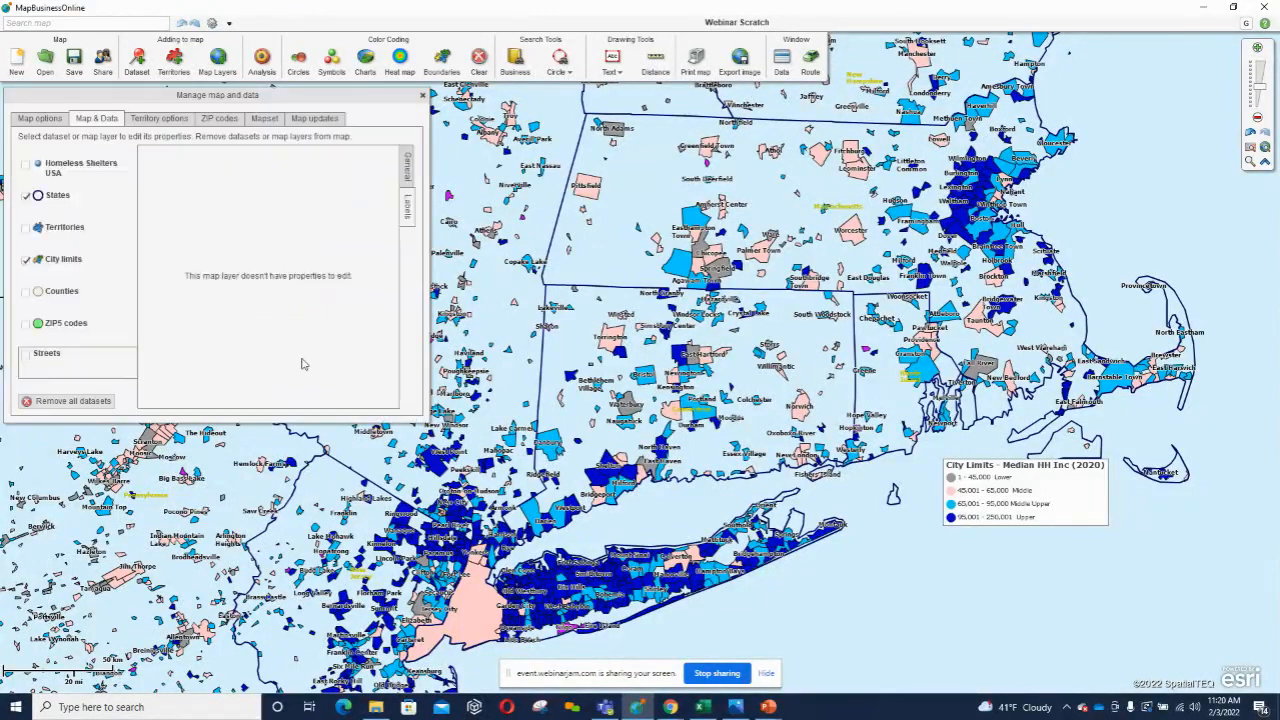
click(26, 356)
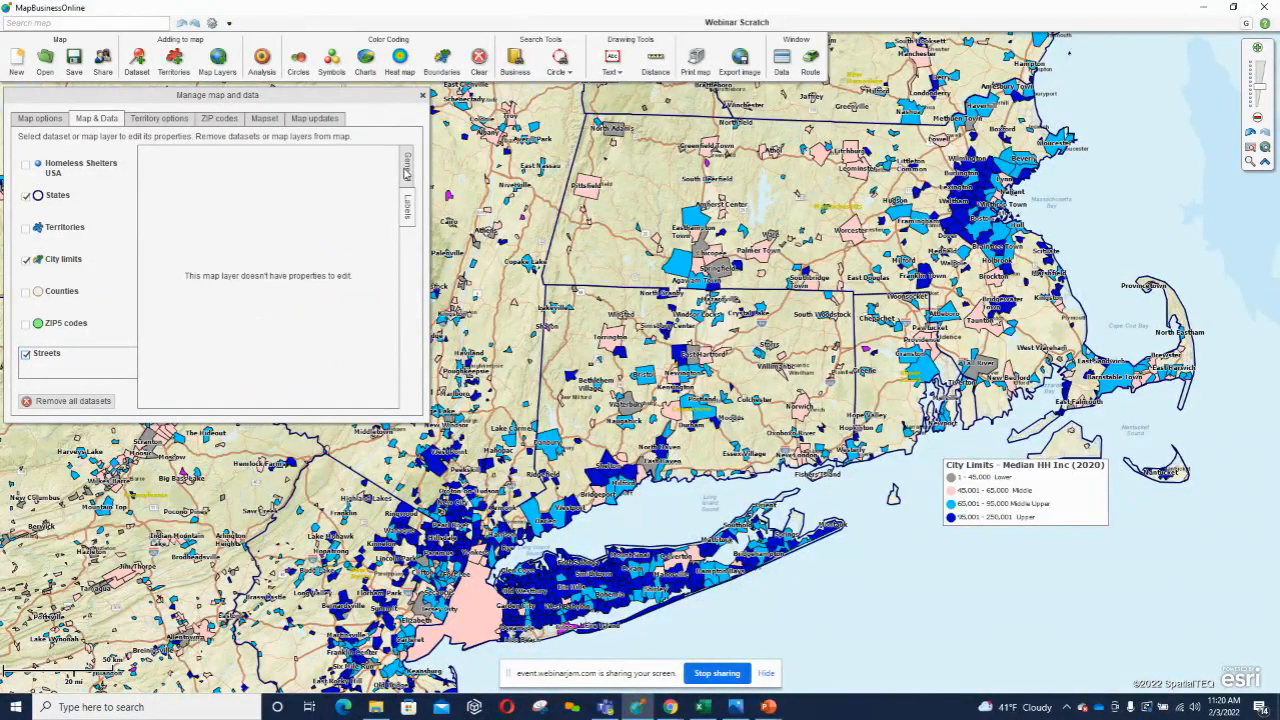
click(422, 96)
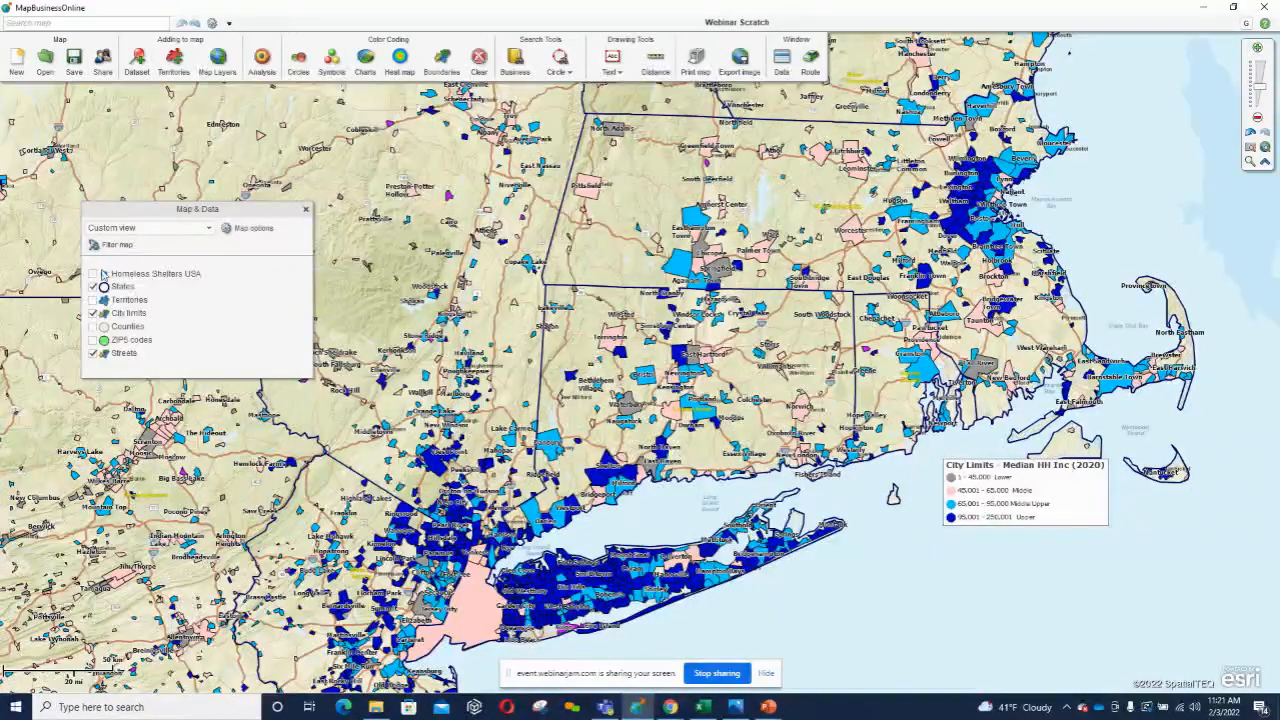
click(93, 355)
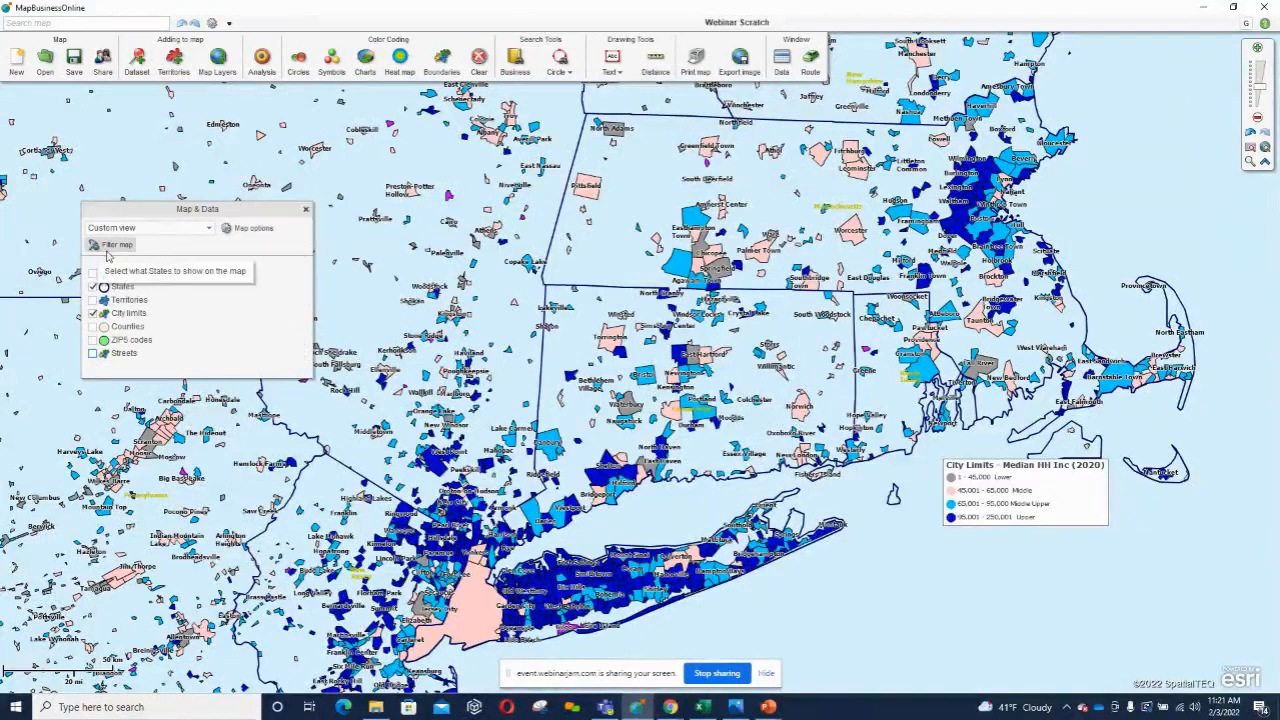
Try bright green as the map background color, replace it with pale yellow, and close the map options.
click(257, 234)
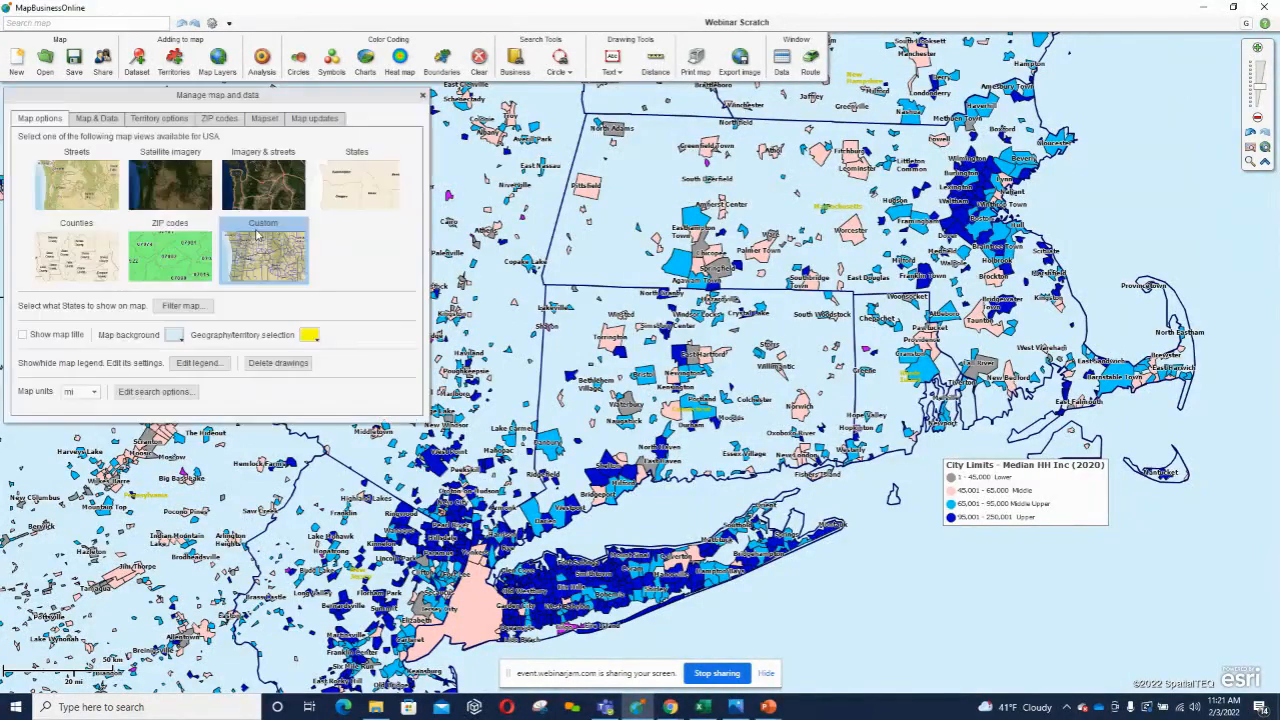
click(172, 336)
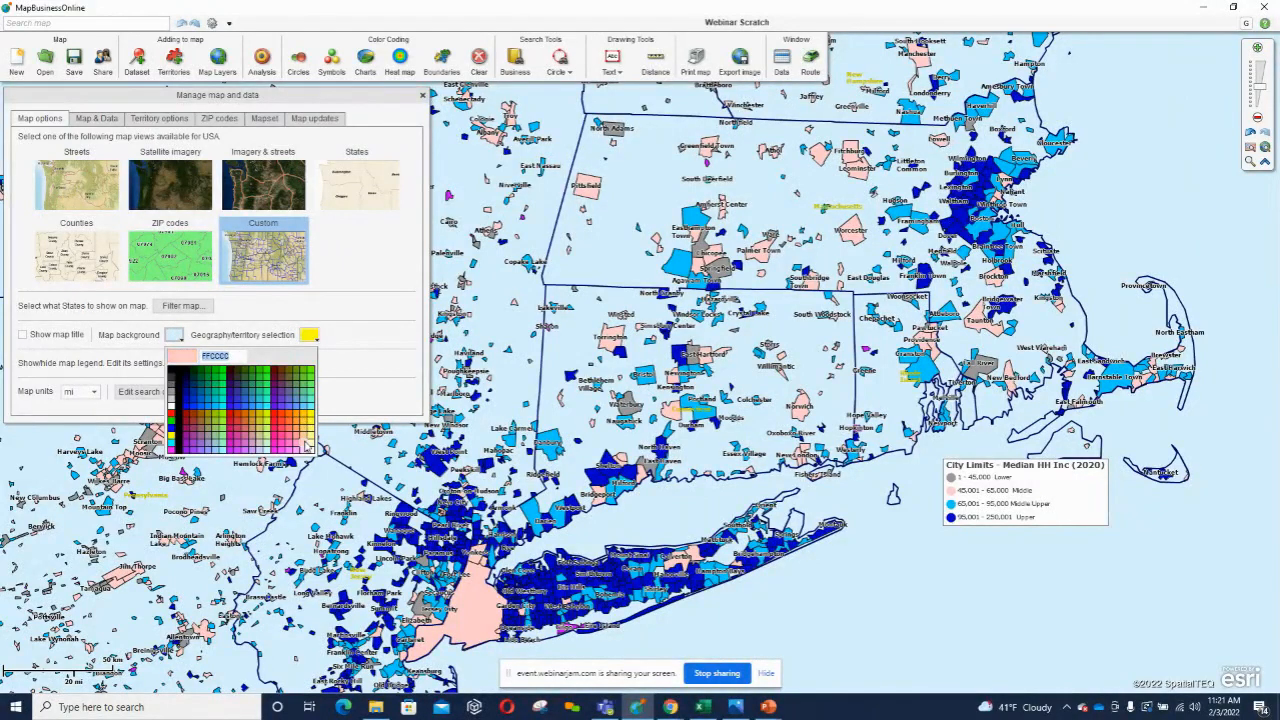
click(309, 374)
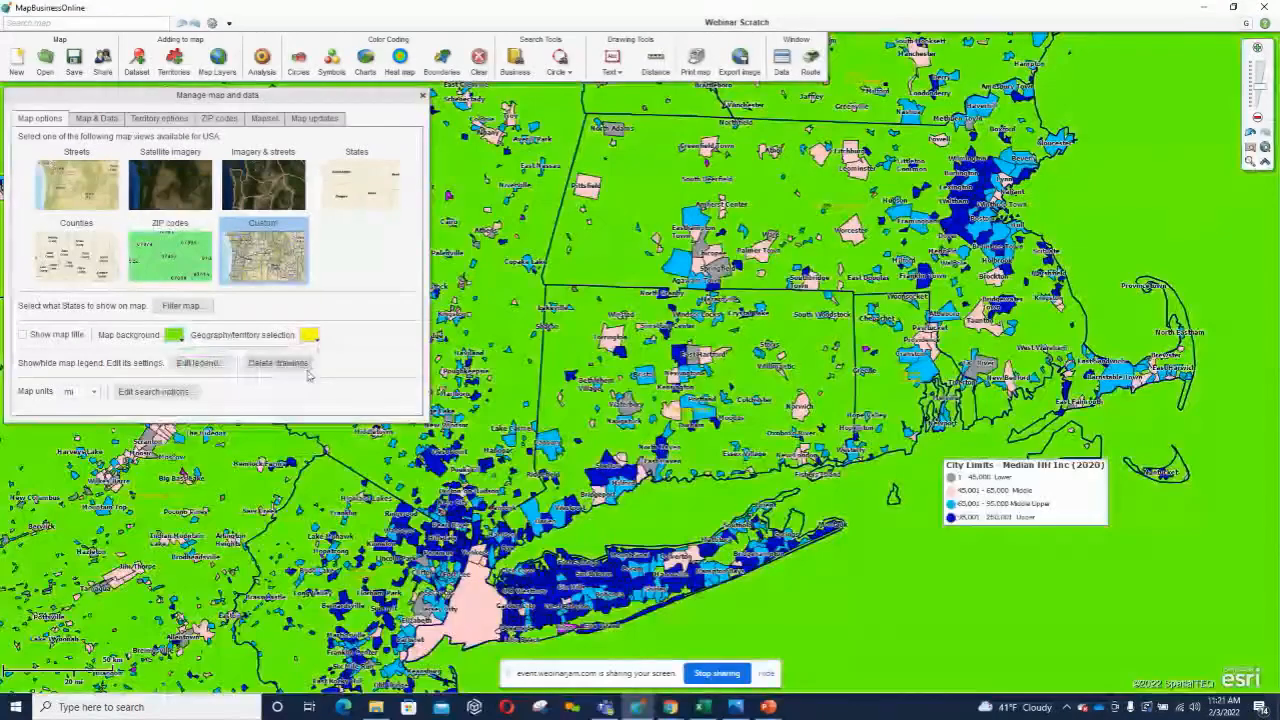
click(174, 335)
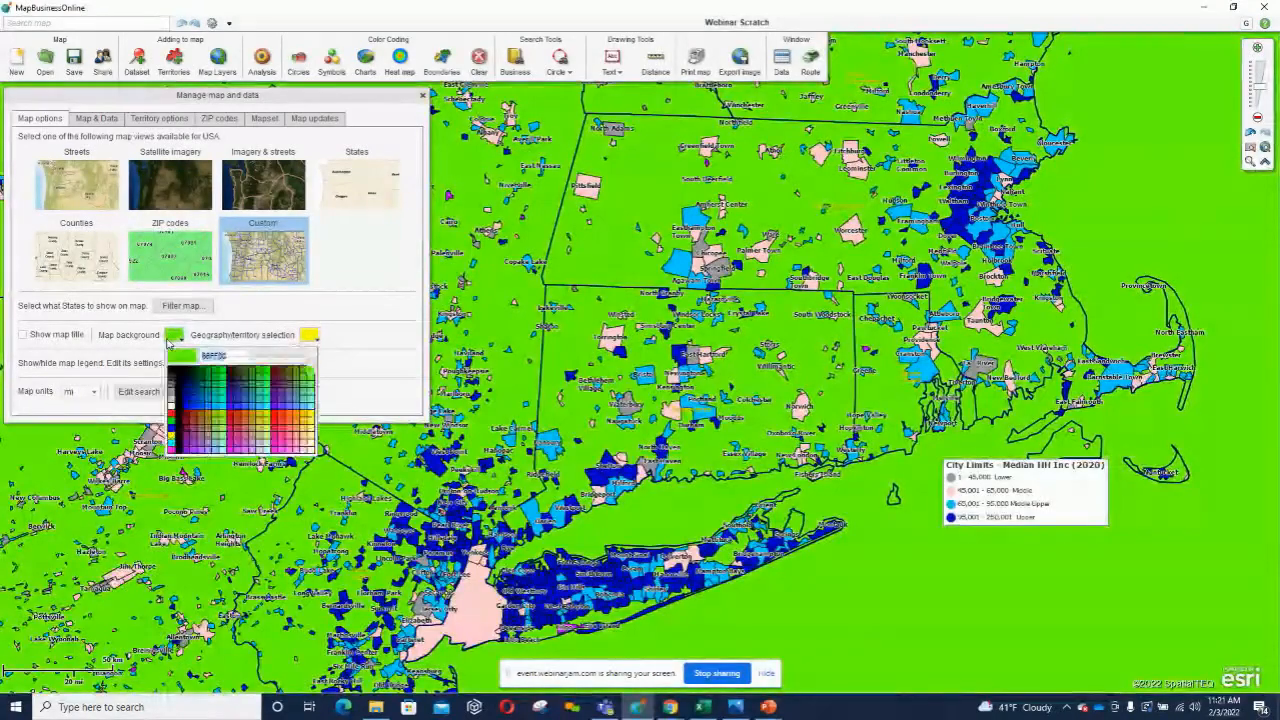
click(310, 443)
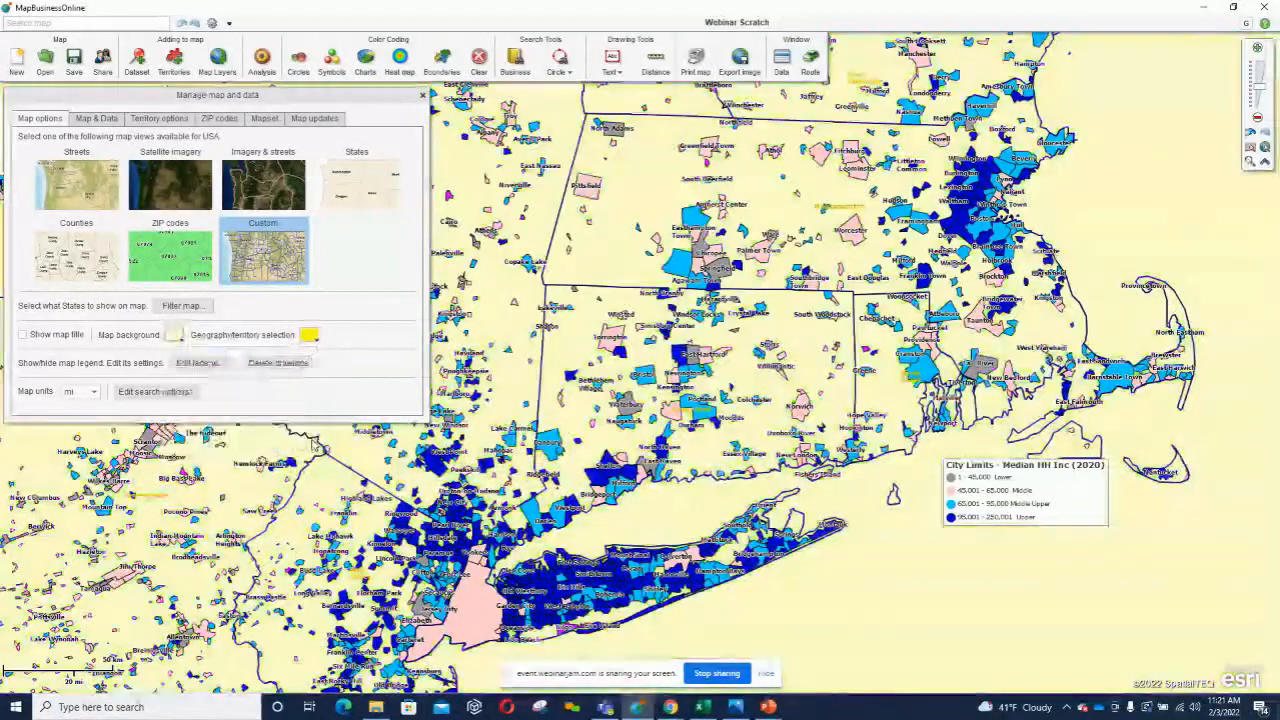
click(174, 335)
click(174, 336)
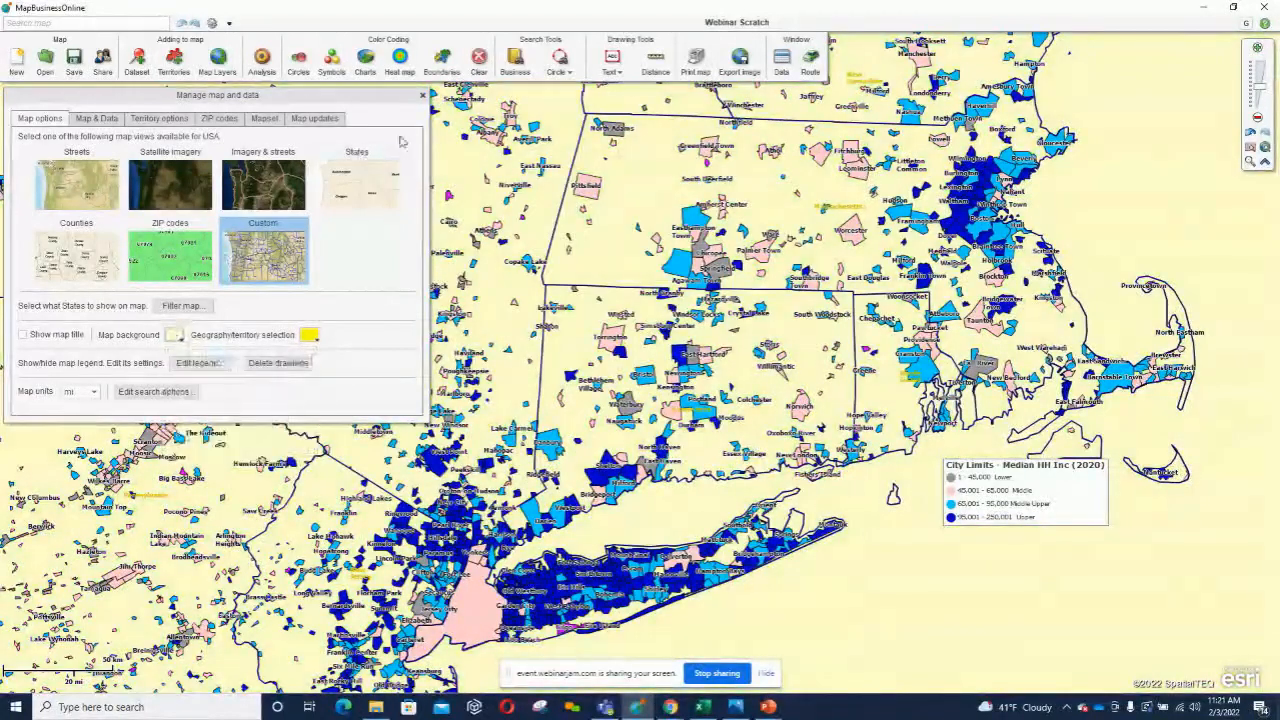
click(422, 95)
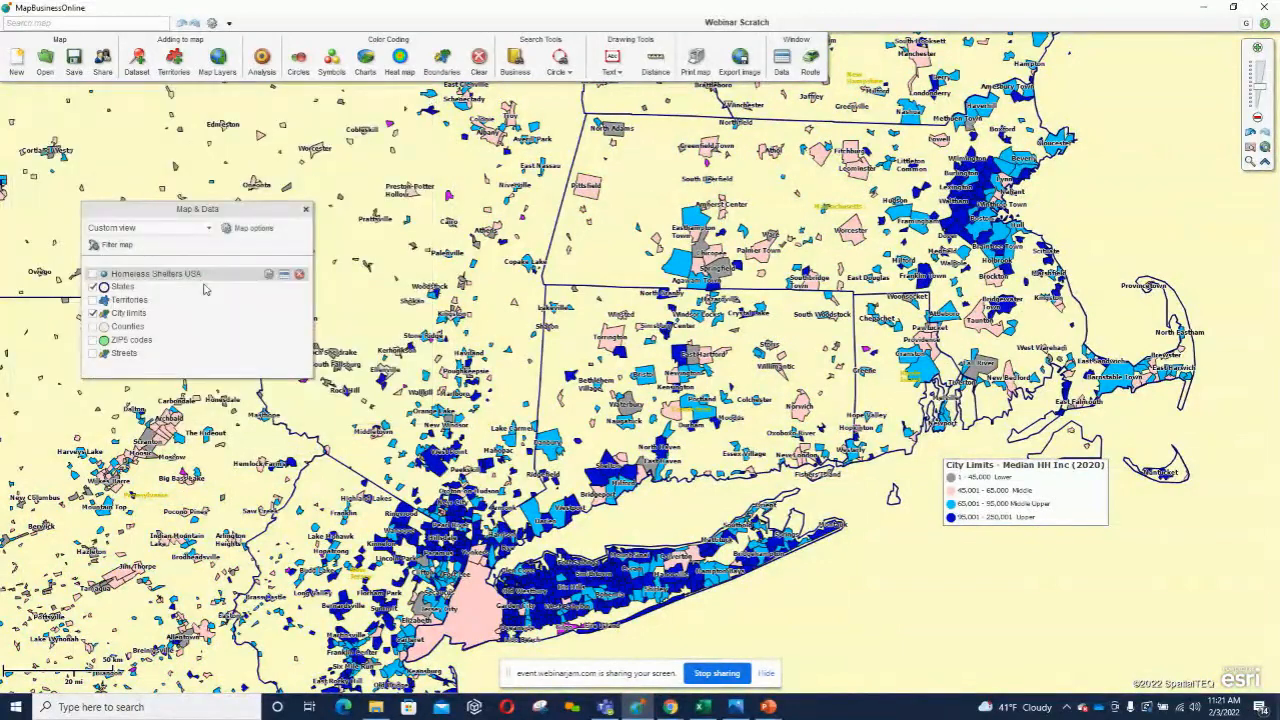
Show the Streets layer and move the City Limits income legend to the sea northeast of Boston and Cape Cod.
click(92, 353)
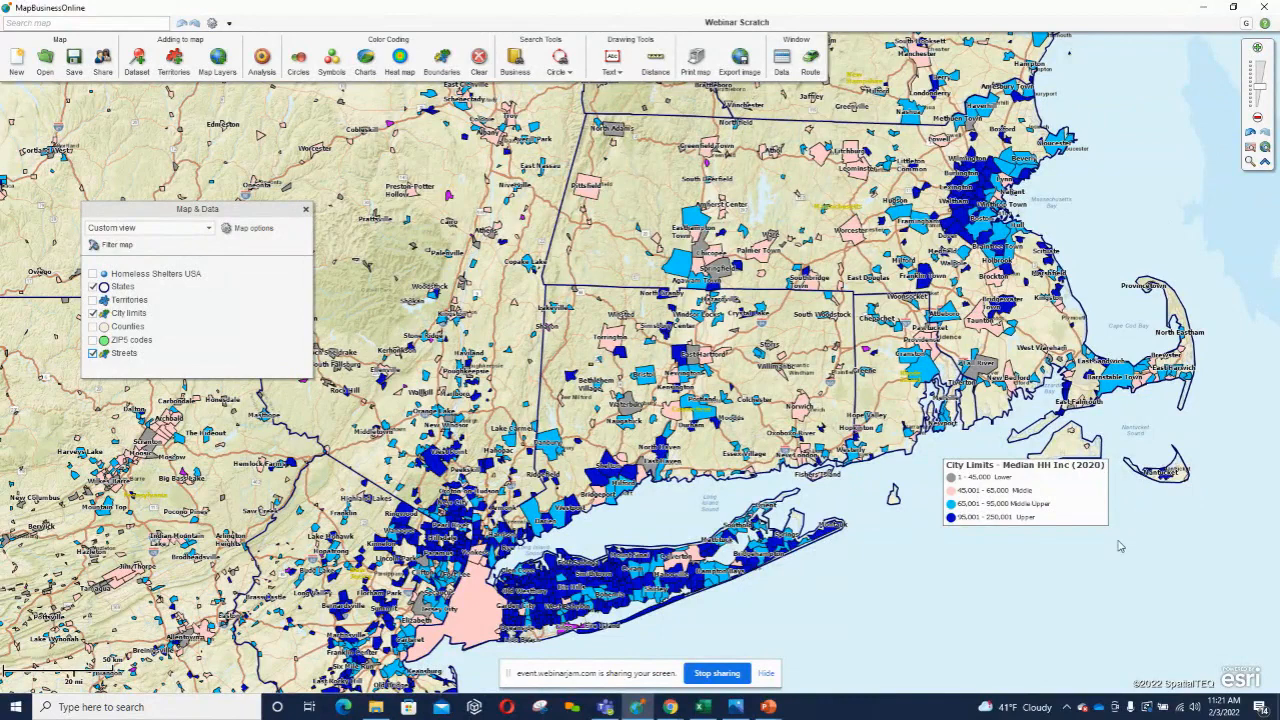
drag(1059, 491, 1181, 201)
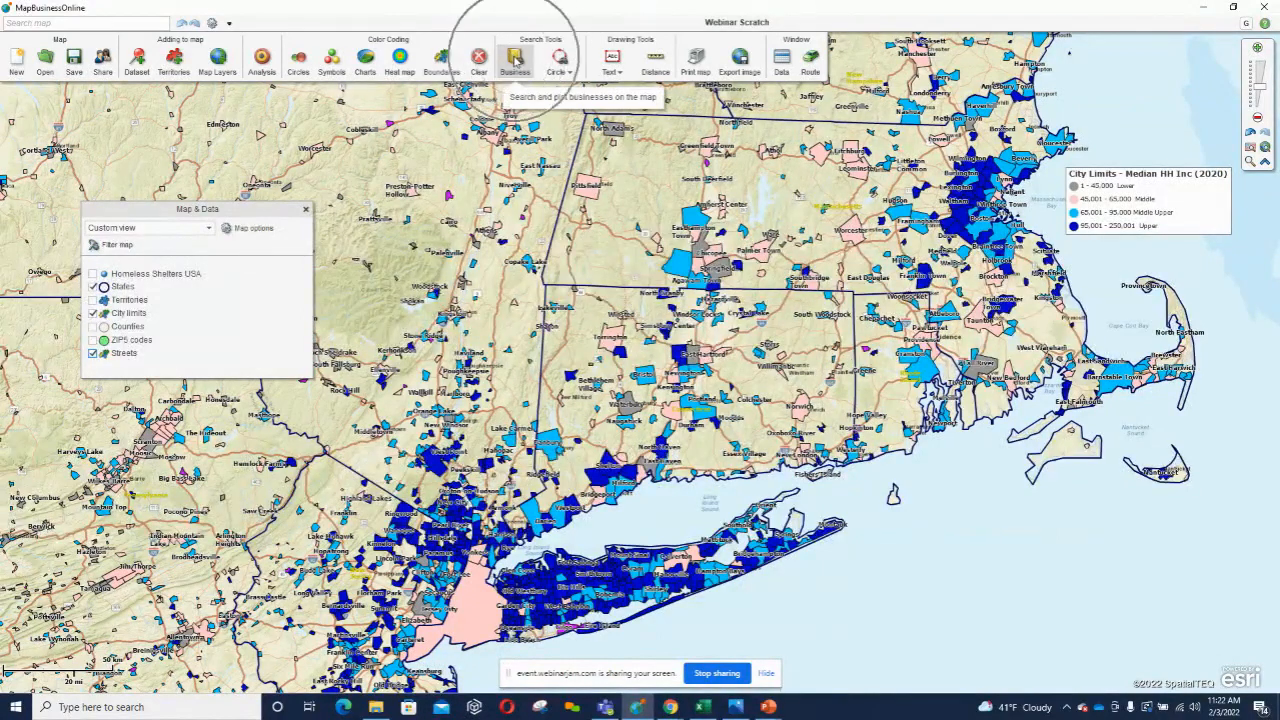
Open the business search criteria for finding and plotting businesses on the map.
key(ctrl)
key(ctrl)
key(ctrl)
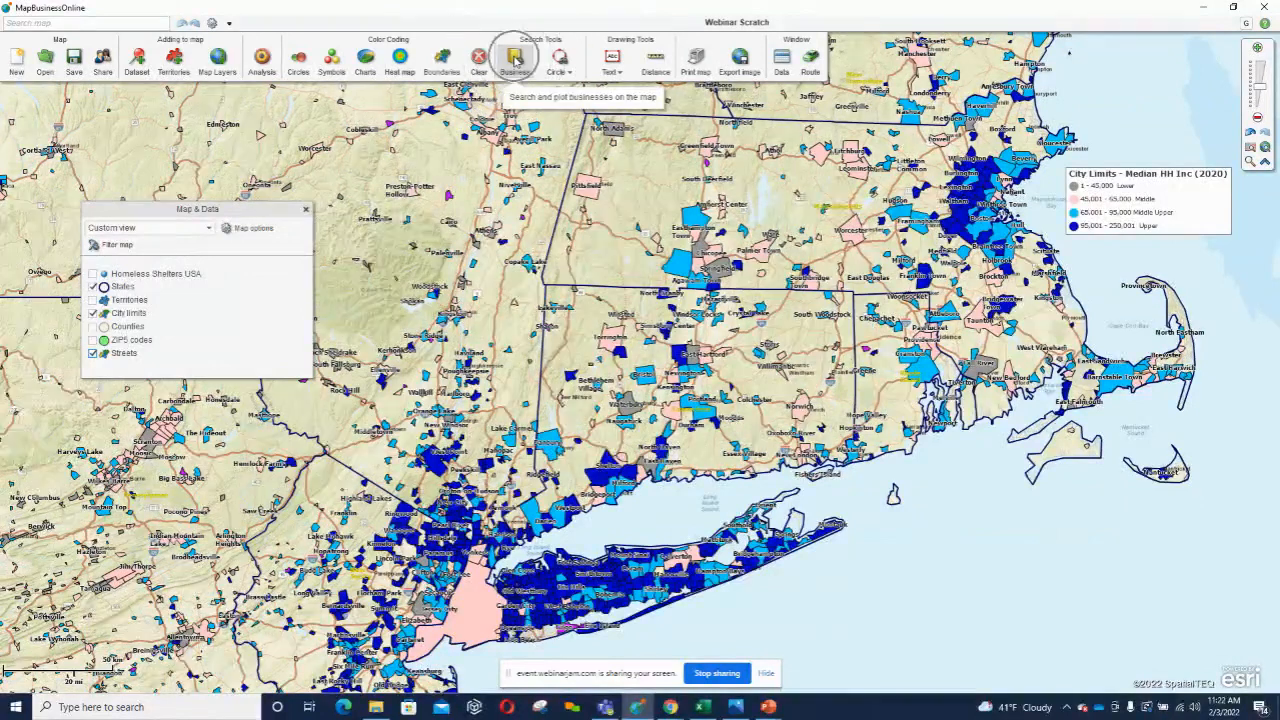
click(512, 66)
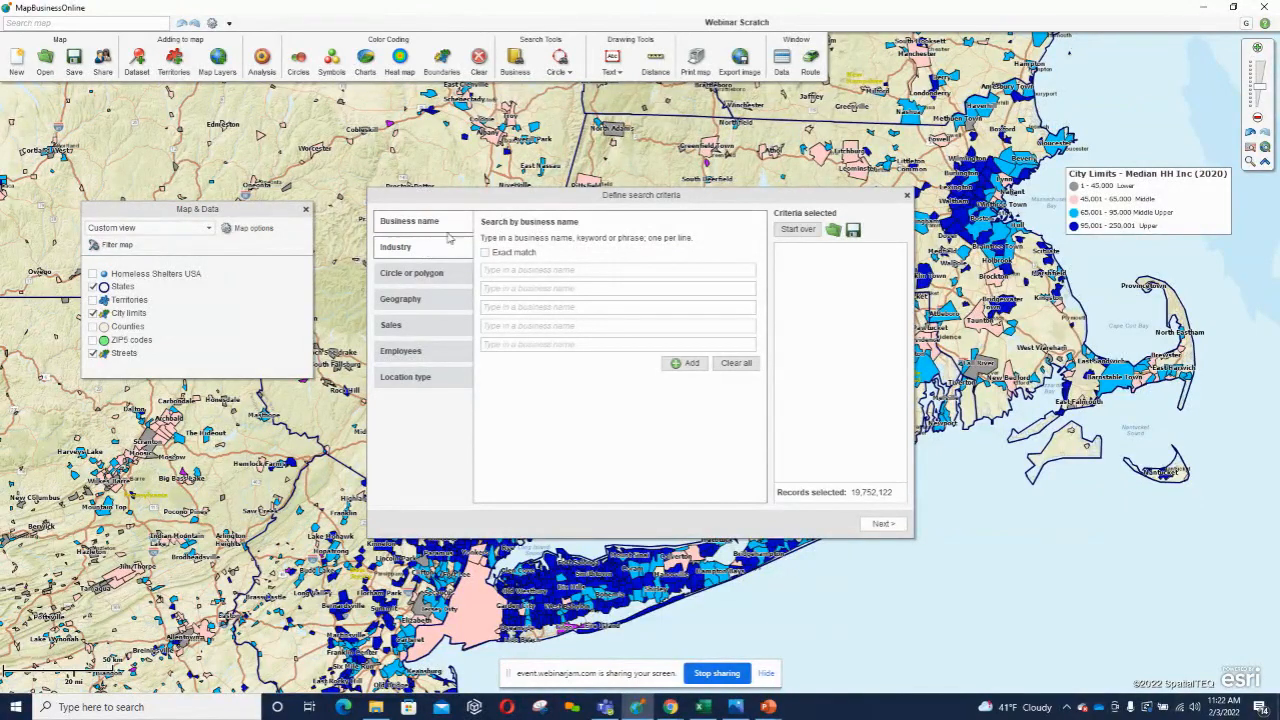
click(519, 57)
key(ctrl)
key(ctrl)
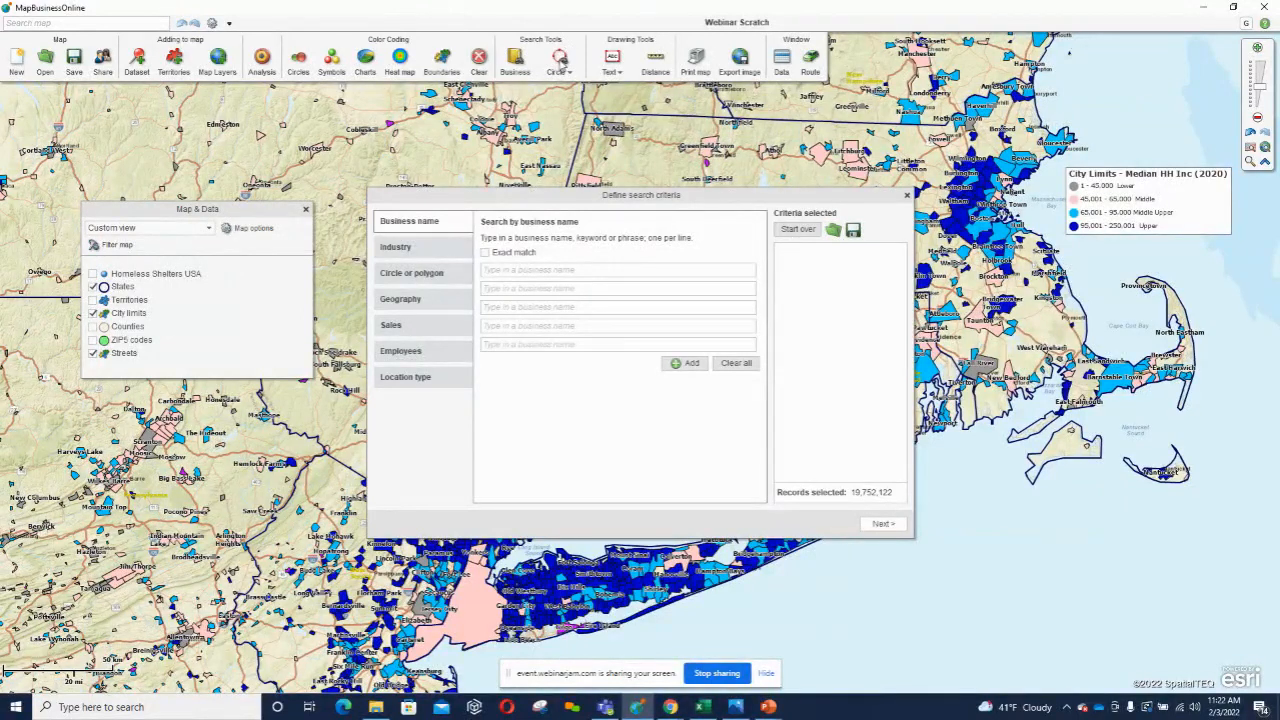
key(ctrl)
Switch the business search to industry criteria and choose searching by NAICS code.
click(421, 247)
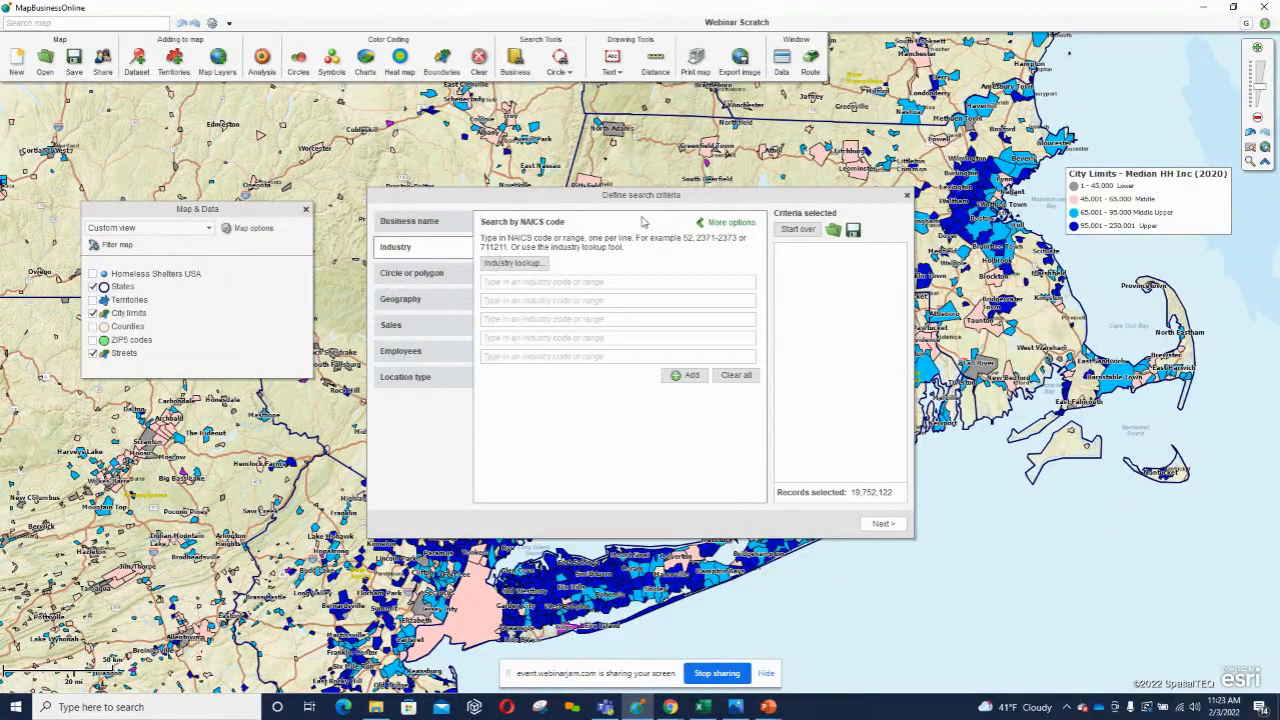
click(701, 223)
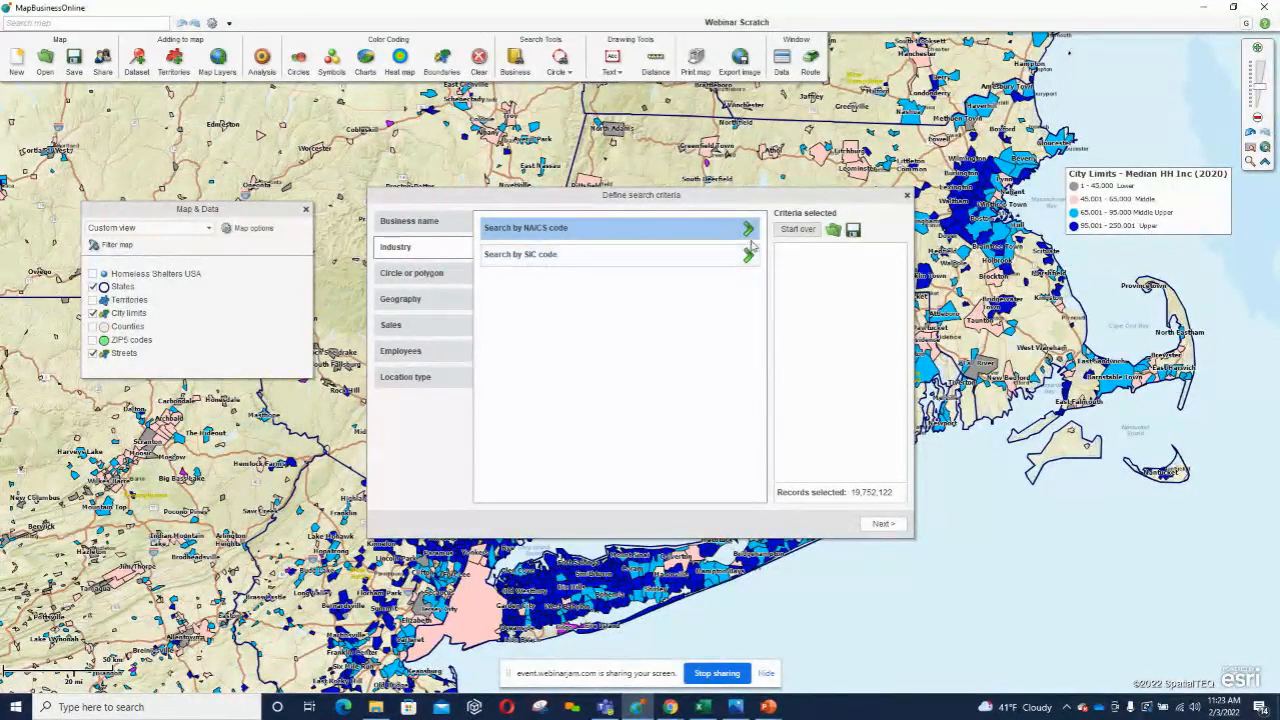
click(643, 229)
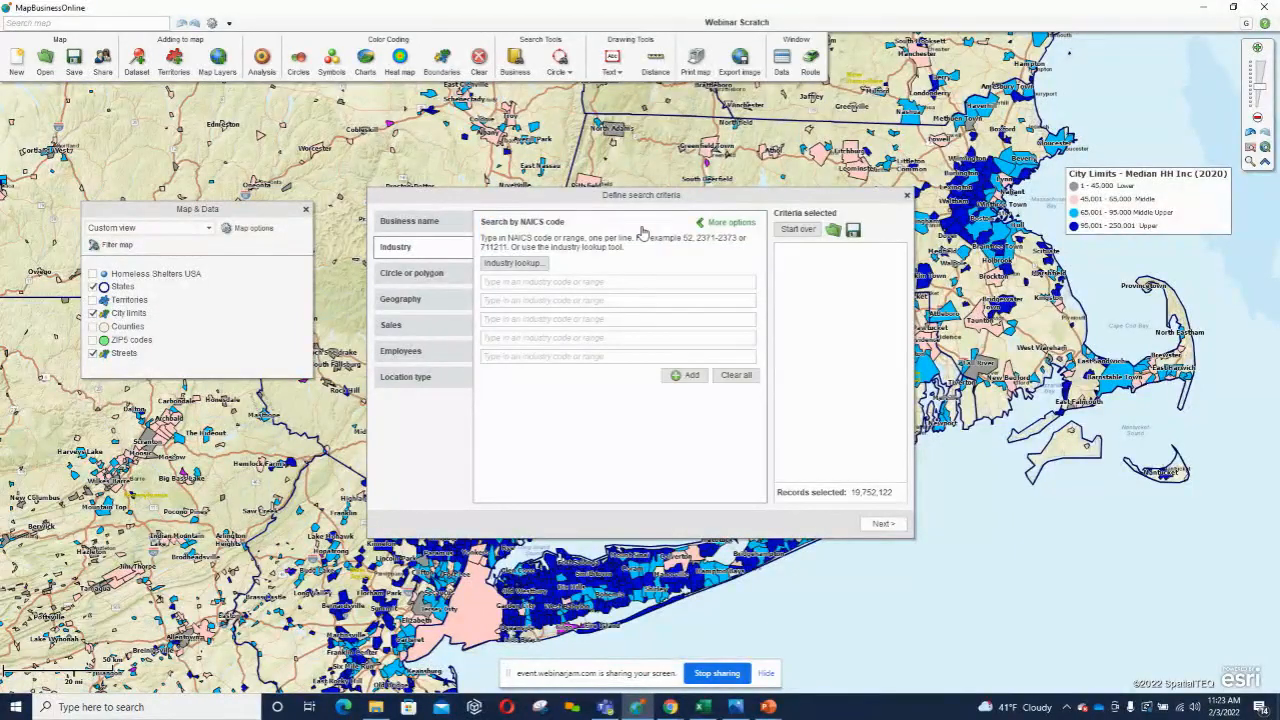
Look up "Hospitals" in the 6-digit NAICS industry list.
click(514, 262)
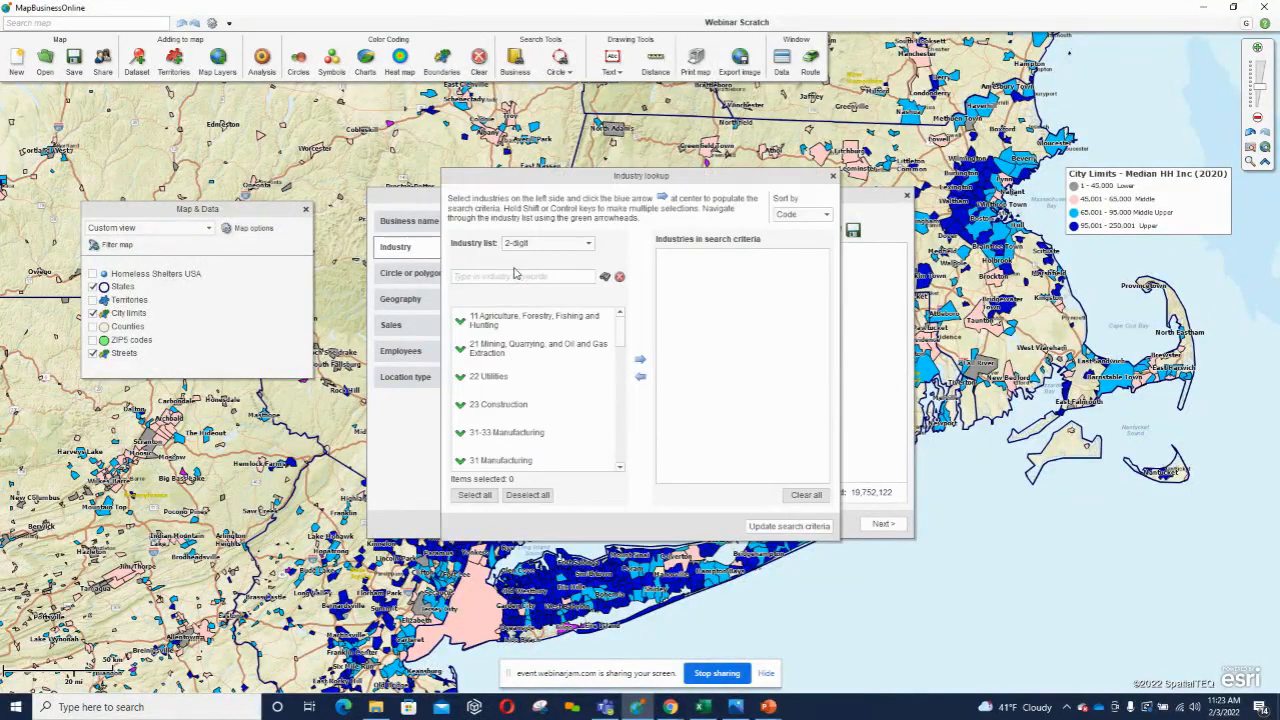
click(590, 244)
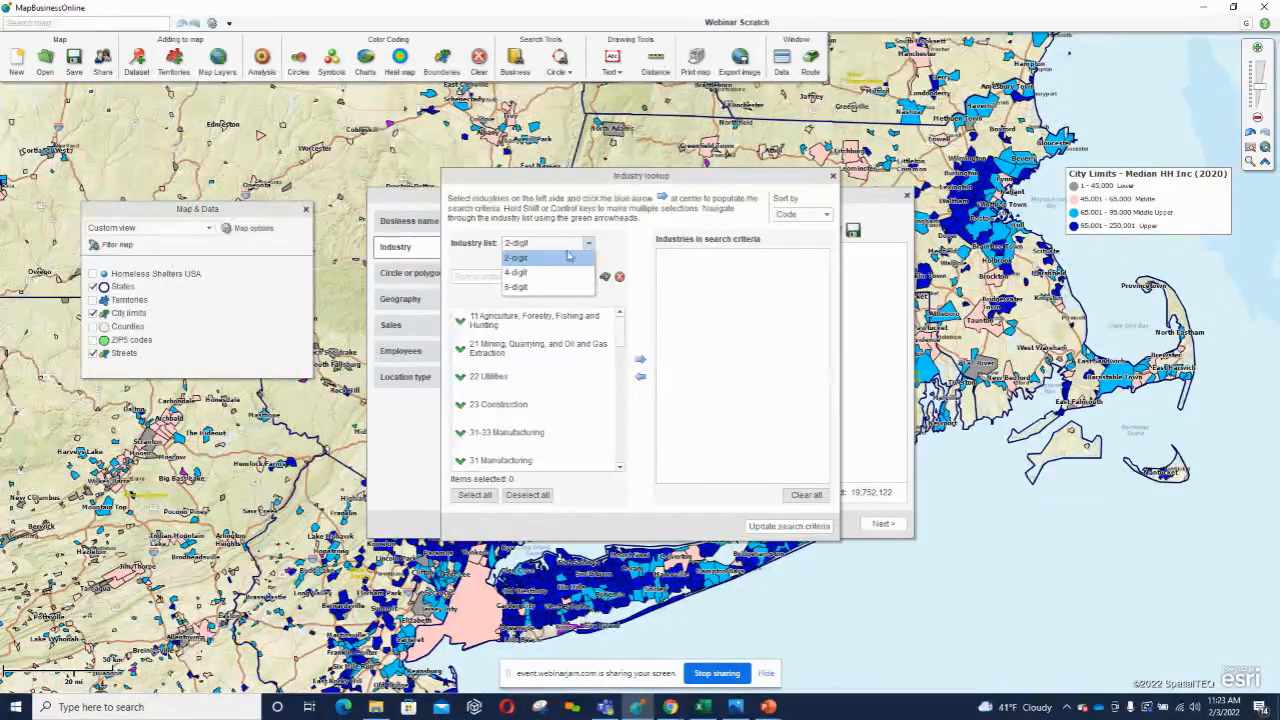
click(520, 287)
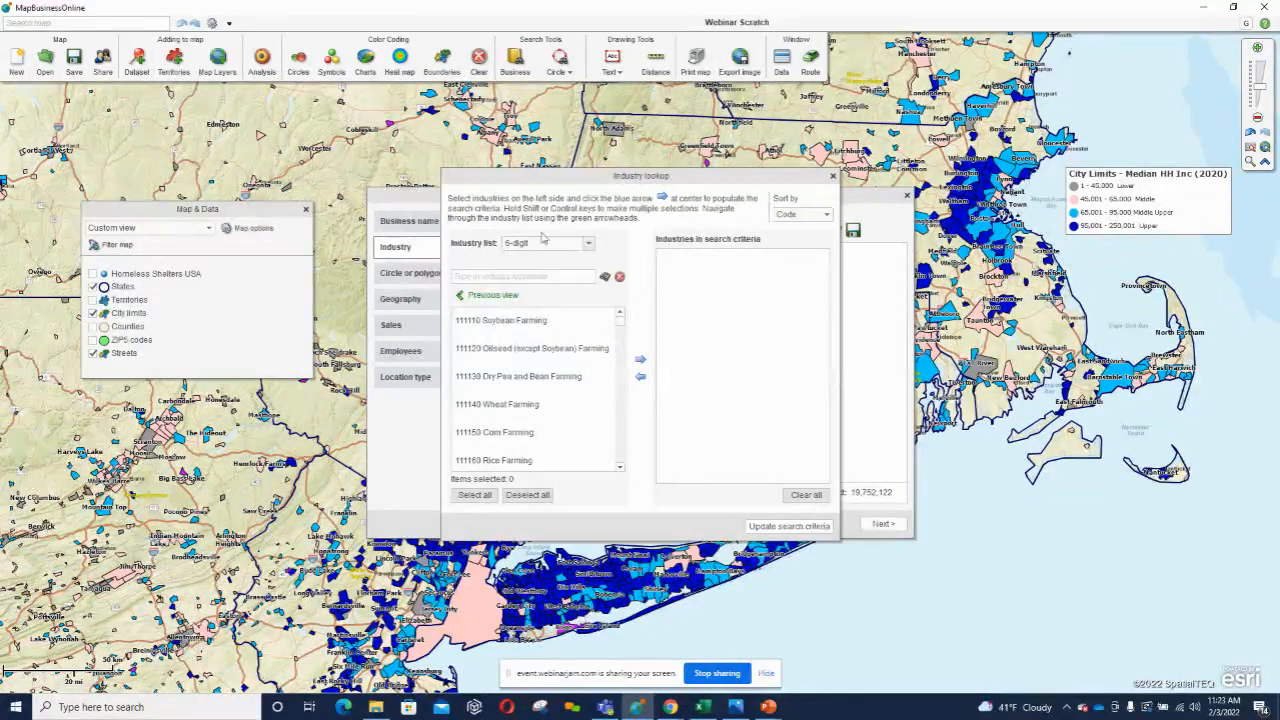
click(480, 275)
text(Hospitals)
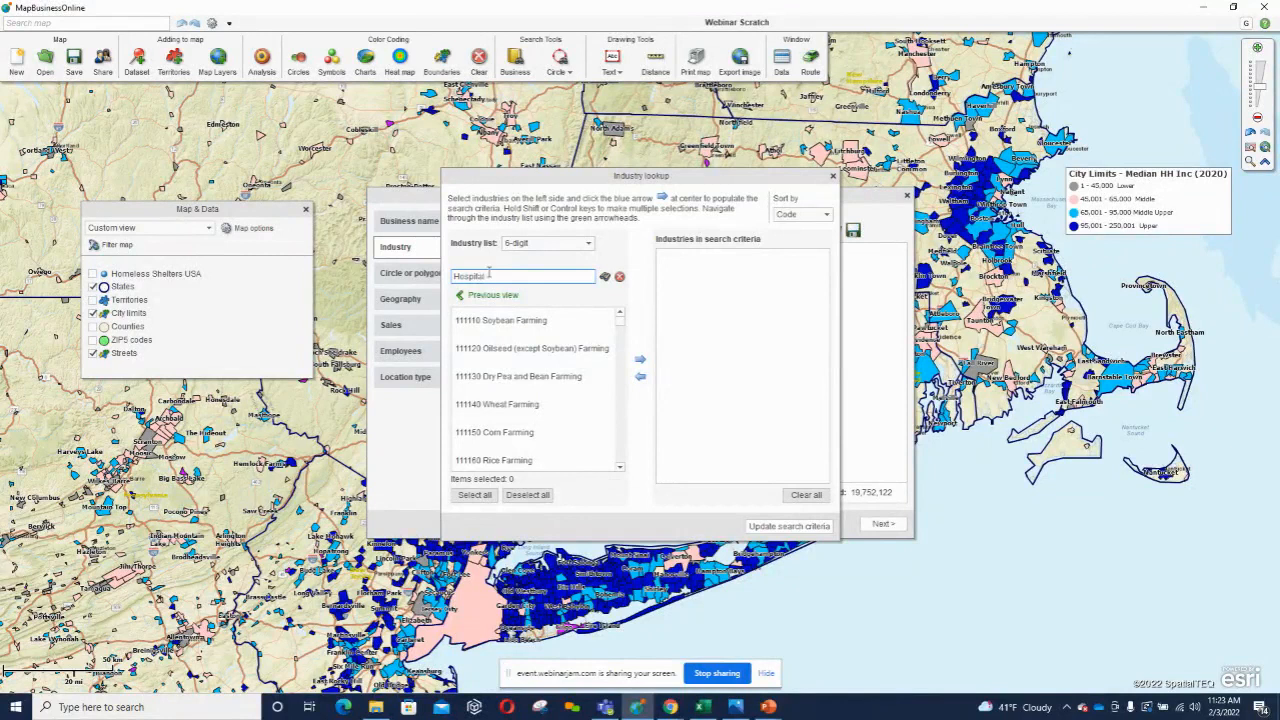
click(604, 278)
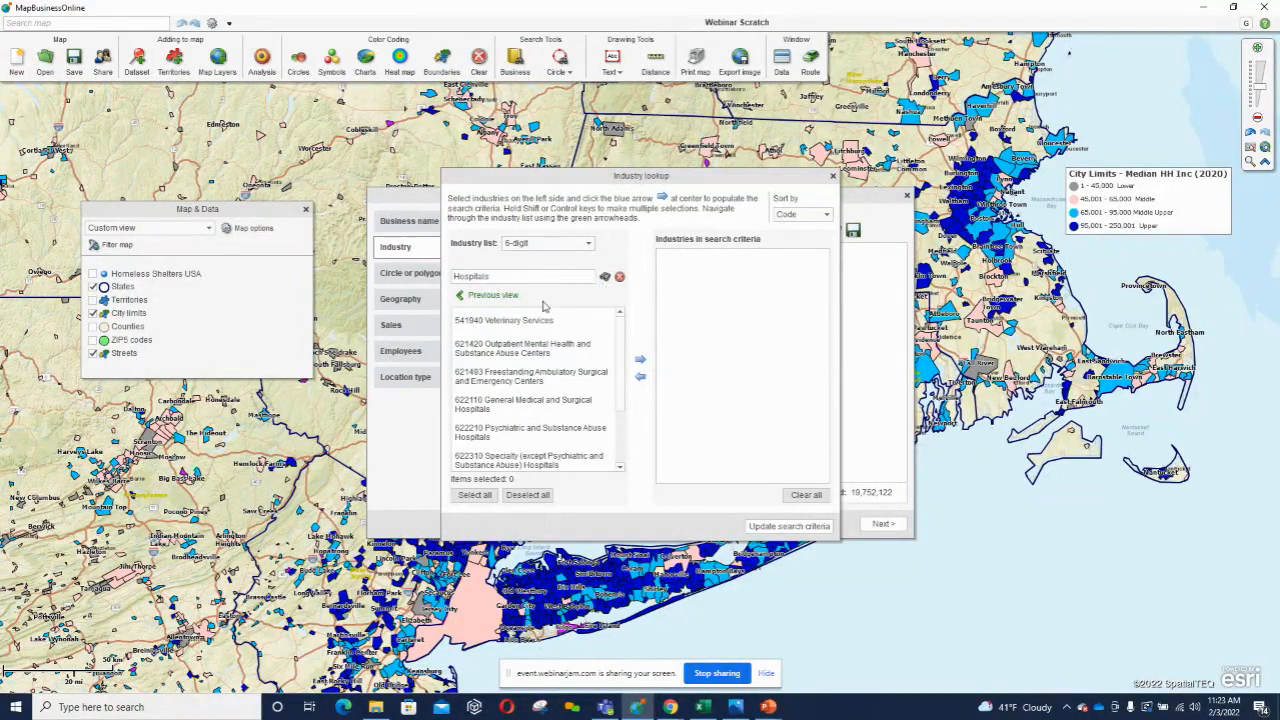
Add 622110 General Medical and Surgical Hospitals to the search criteria and count the matching records.
click(521, 405)
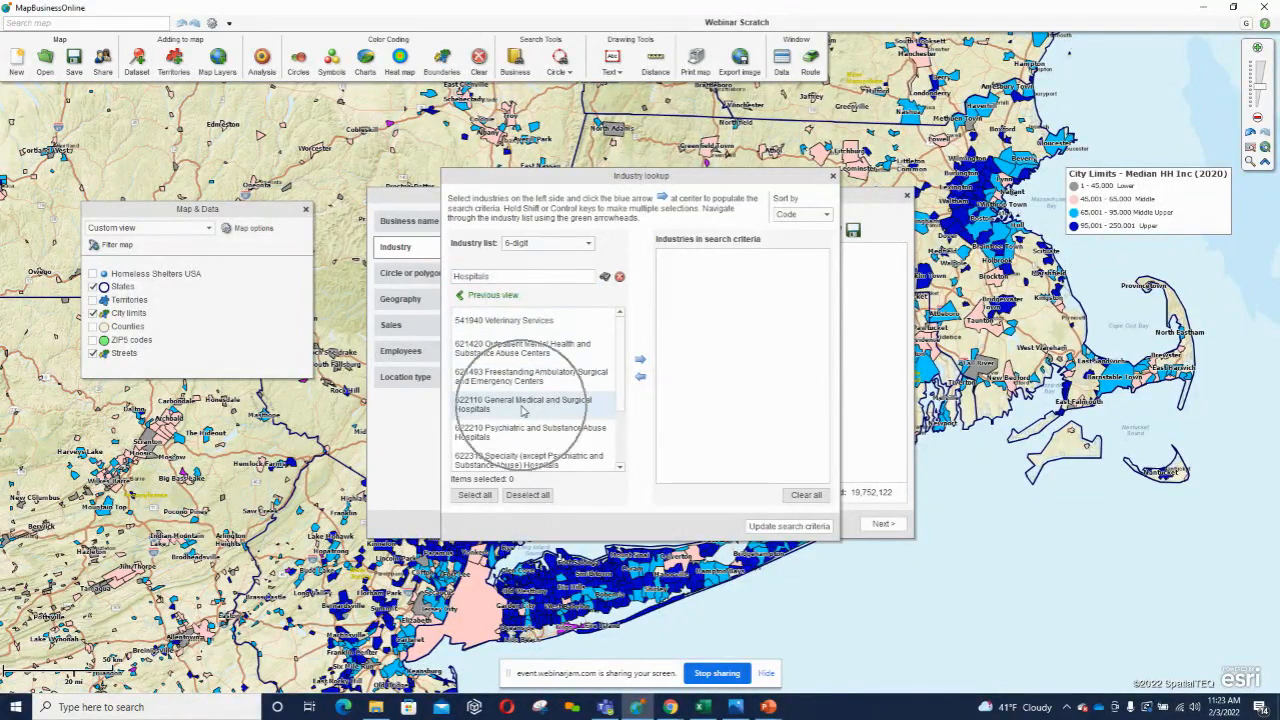
click(640, 361)
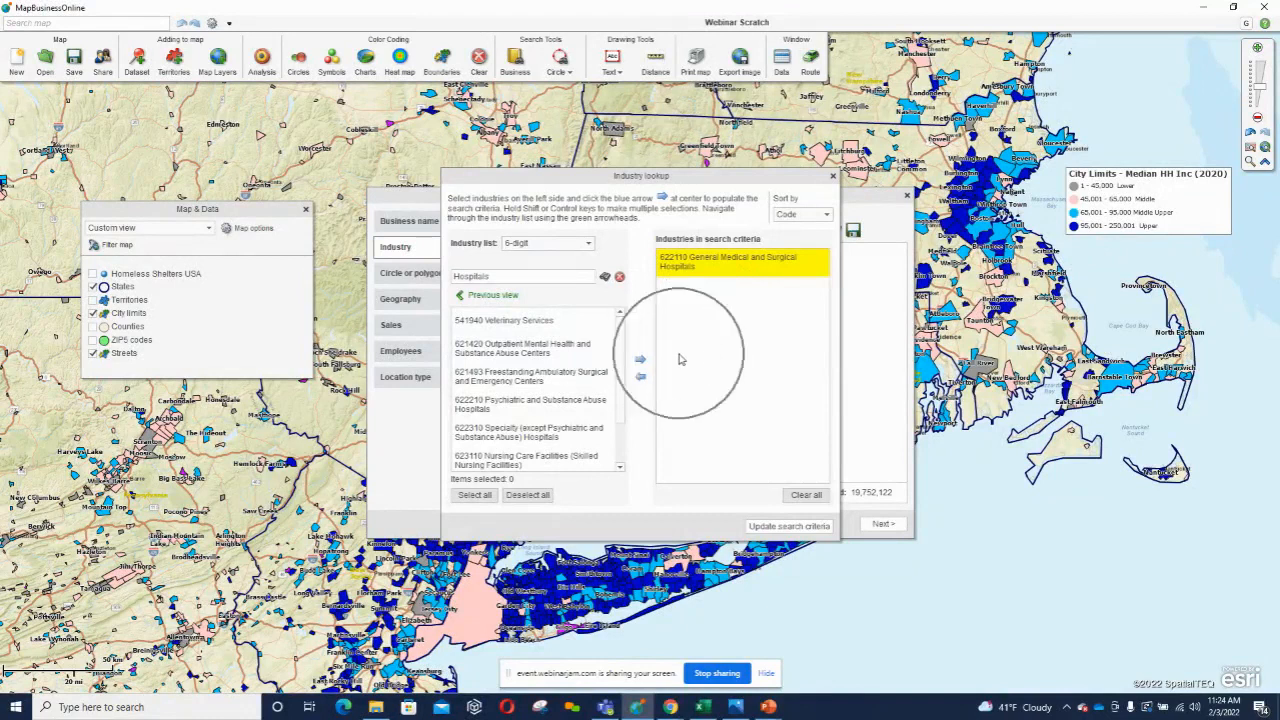
click(788, 526)
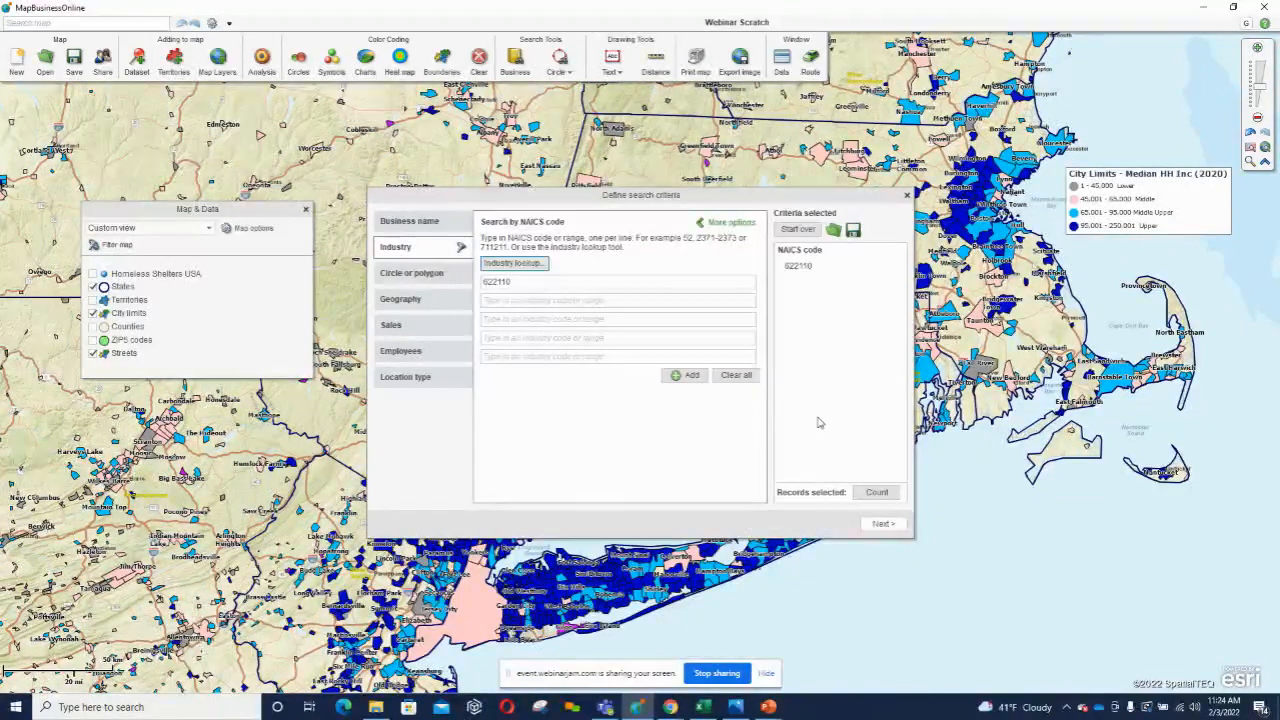
click(866, 492)
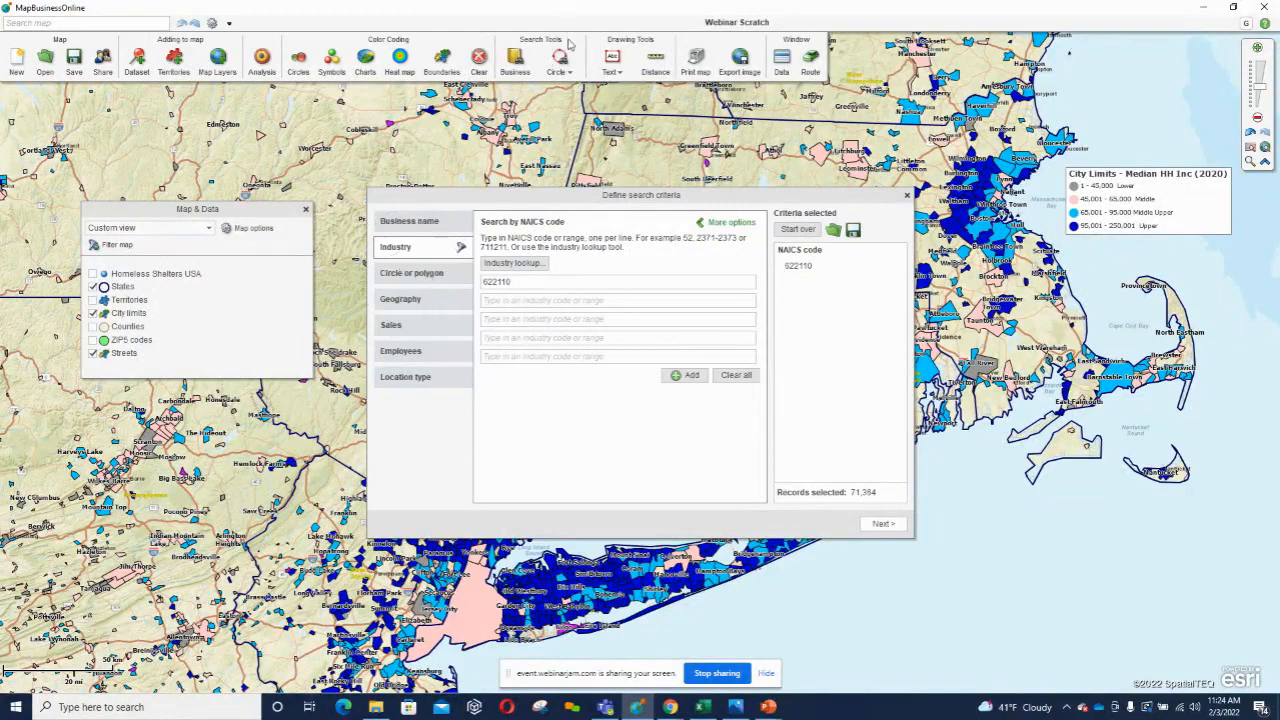
Review the geography and circle-or-polygon search options, and close the search criteria.
click(422, 300)
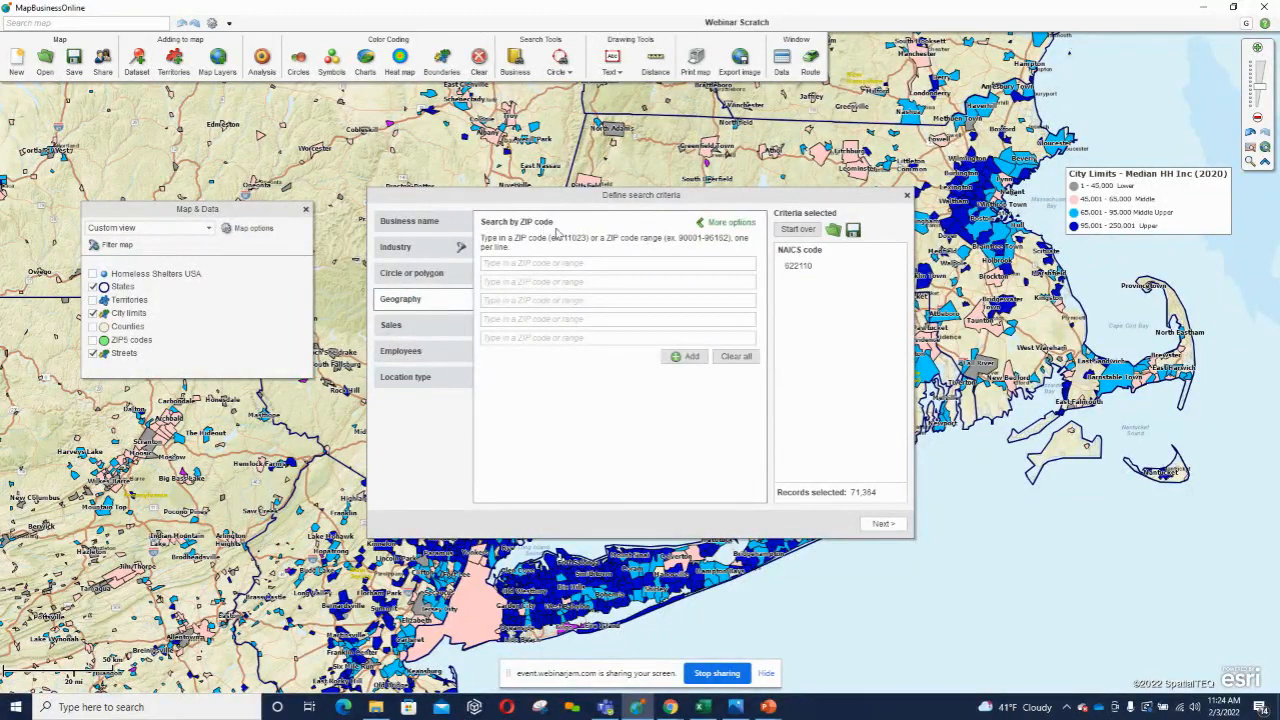
click(745, 222)
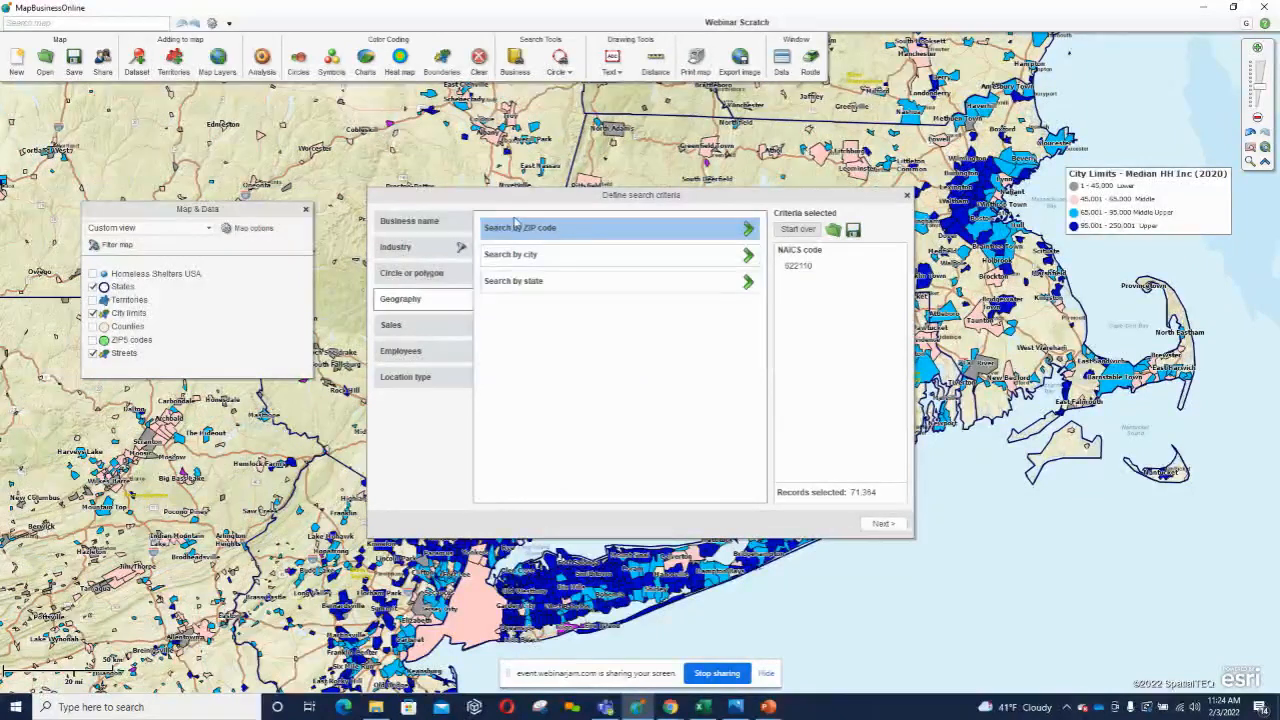
click(403, 278)
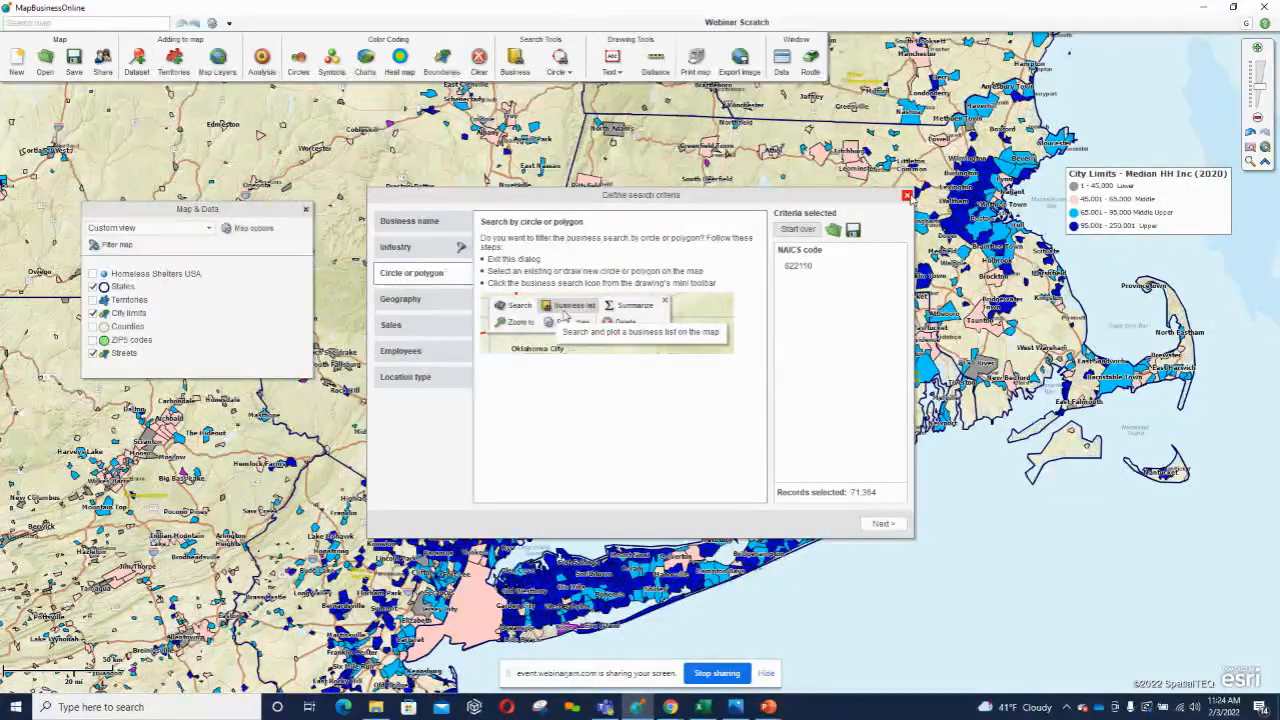
click(906, 195)
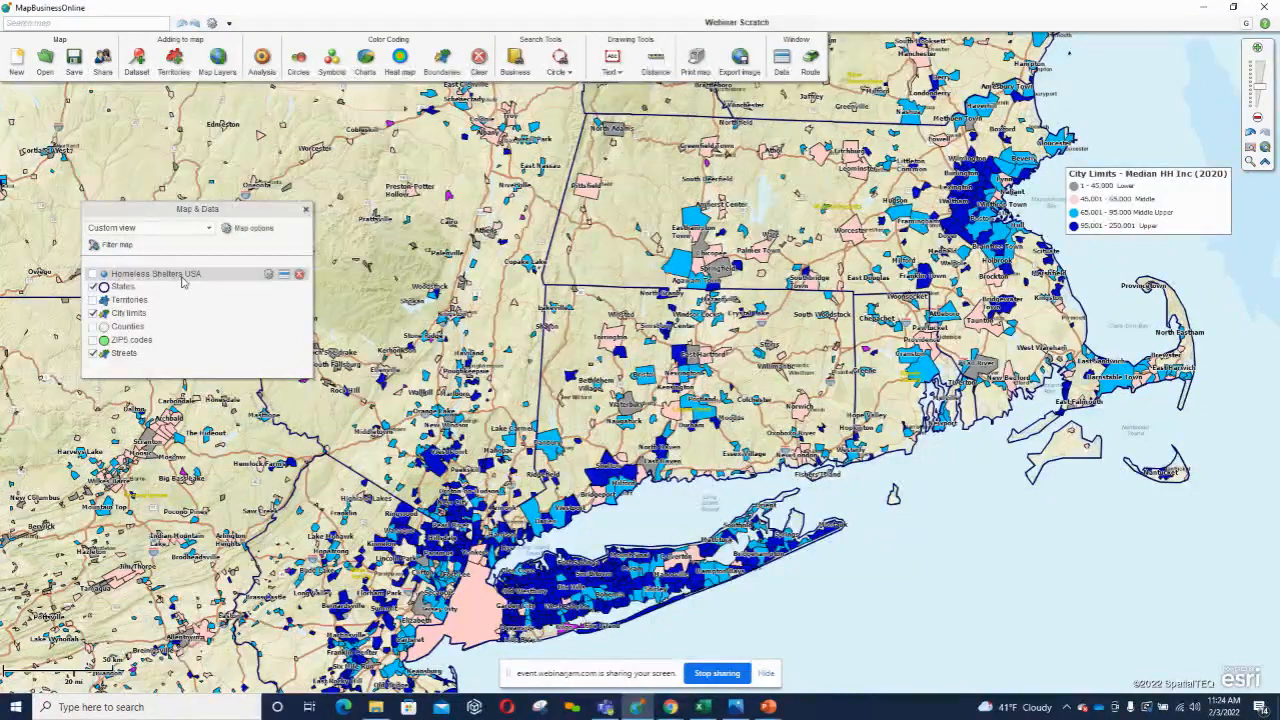
Reopen the business search and start over with all criteria cleared.
click(515, 60)
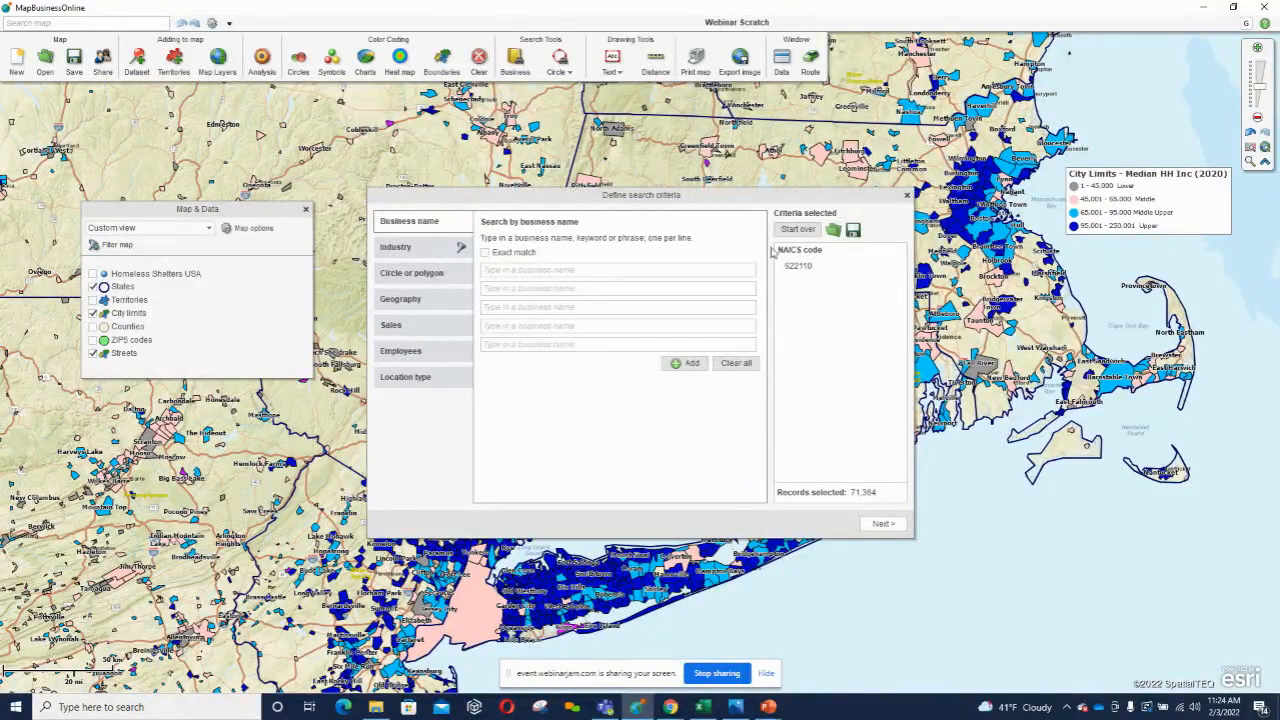
click(736, 363)
click(798, 231)
click(694, 417)
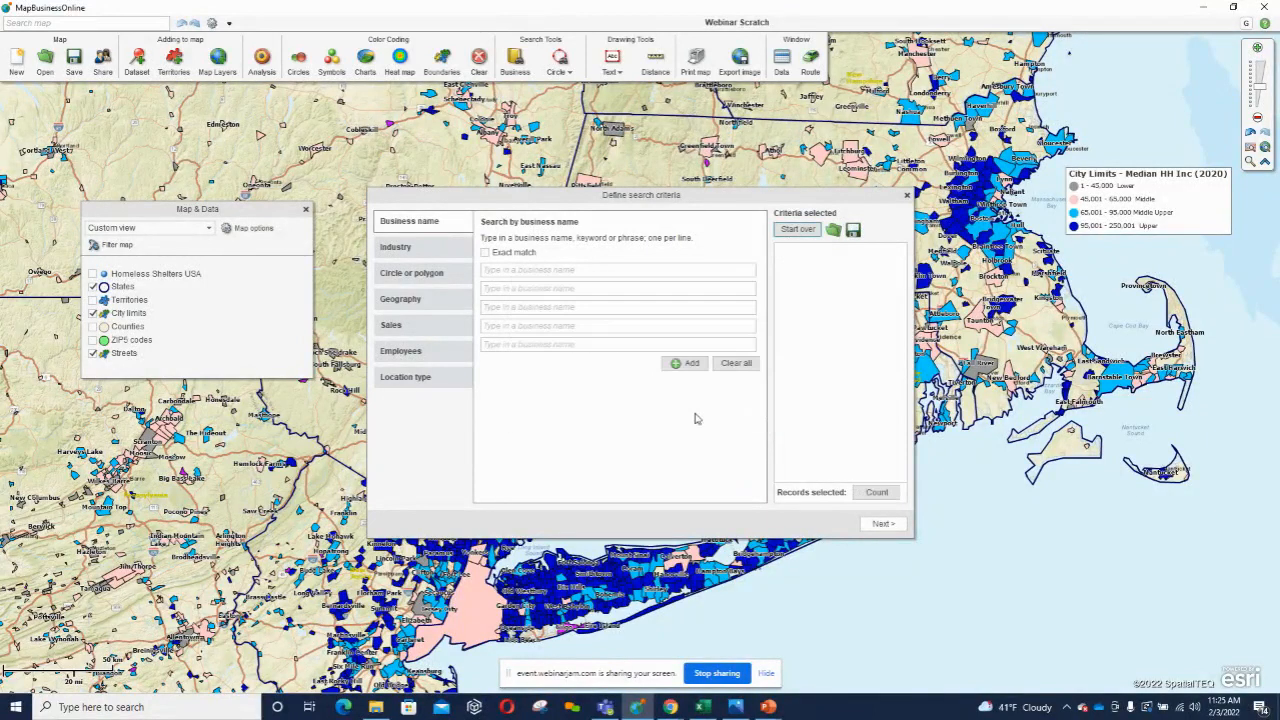
Look up "Homeless" in the 6-digit NAICS industry list of the business search.
click(411, 252)
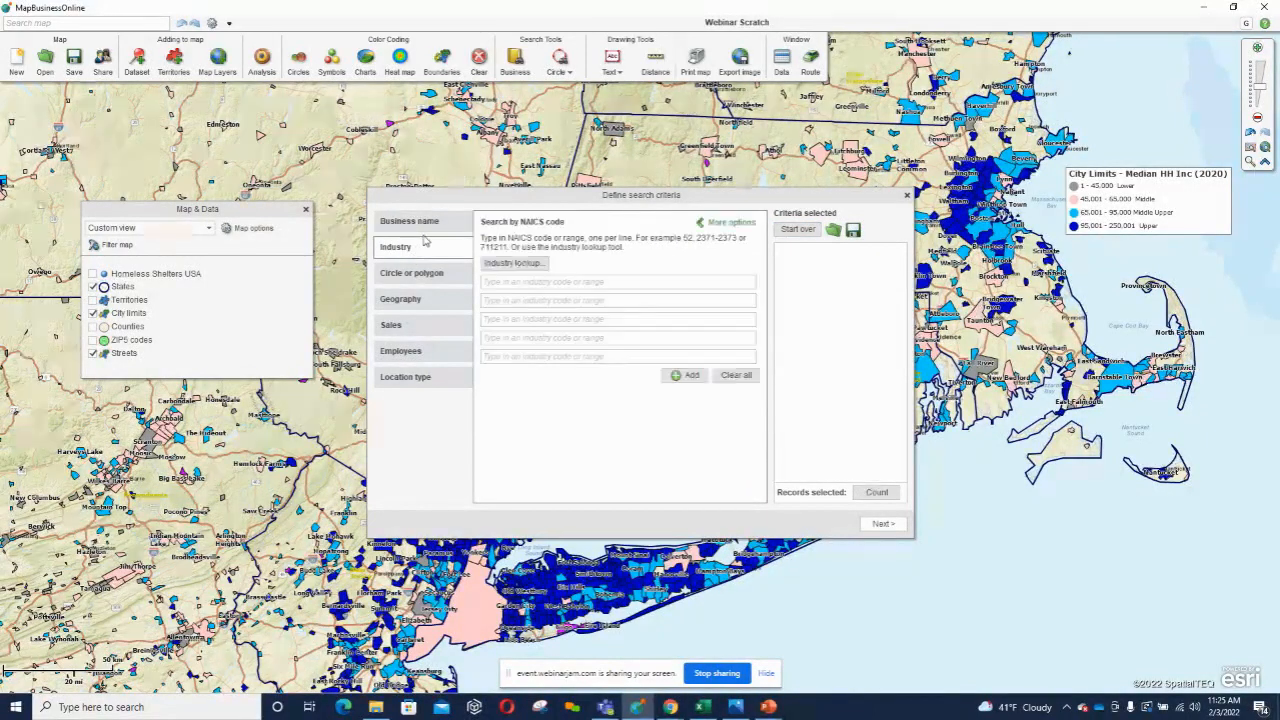
click(514, 263)
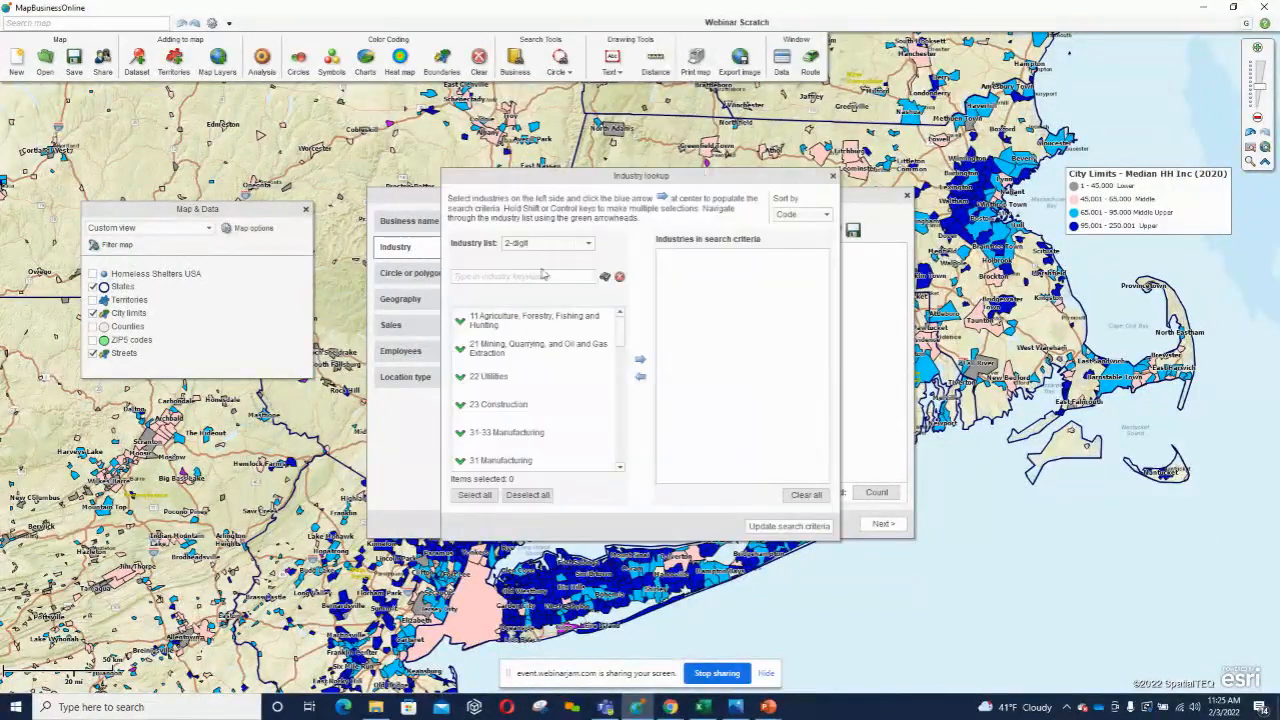
click(590, 245)
click(565, 290)
click(521, 279)
text(Homeless)
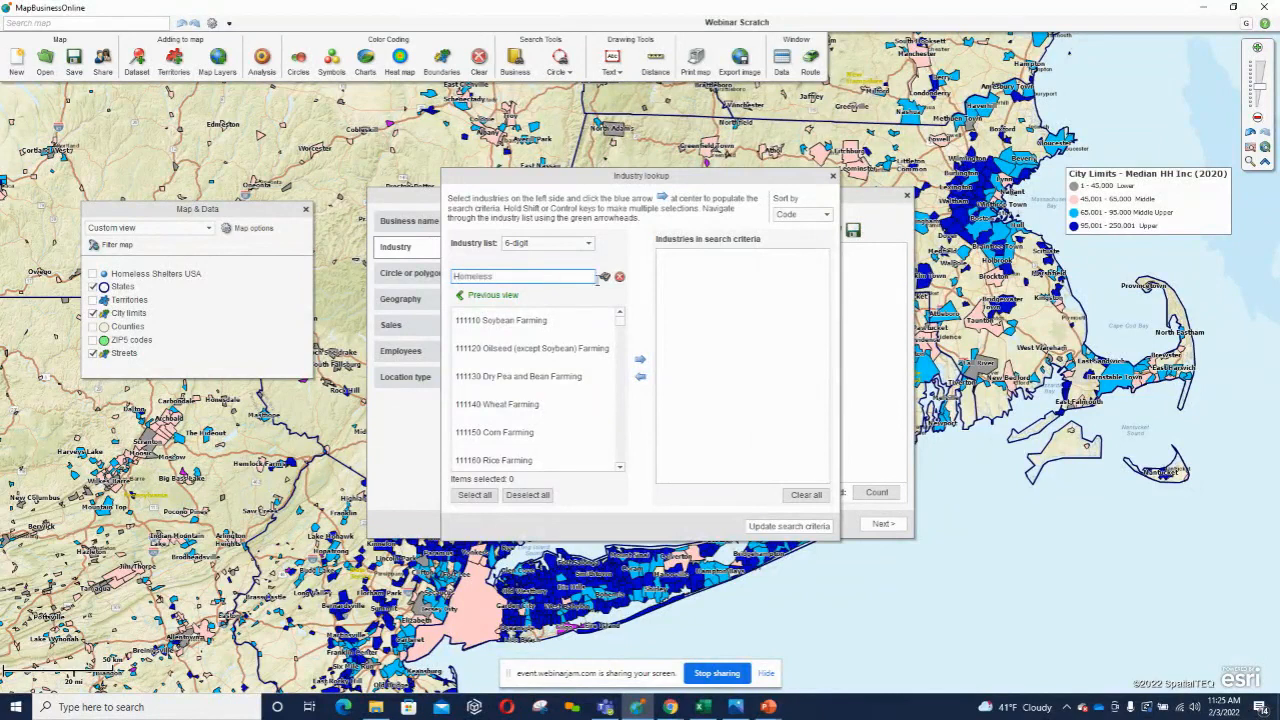
click(604, 277)
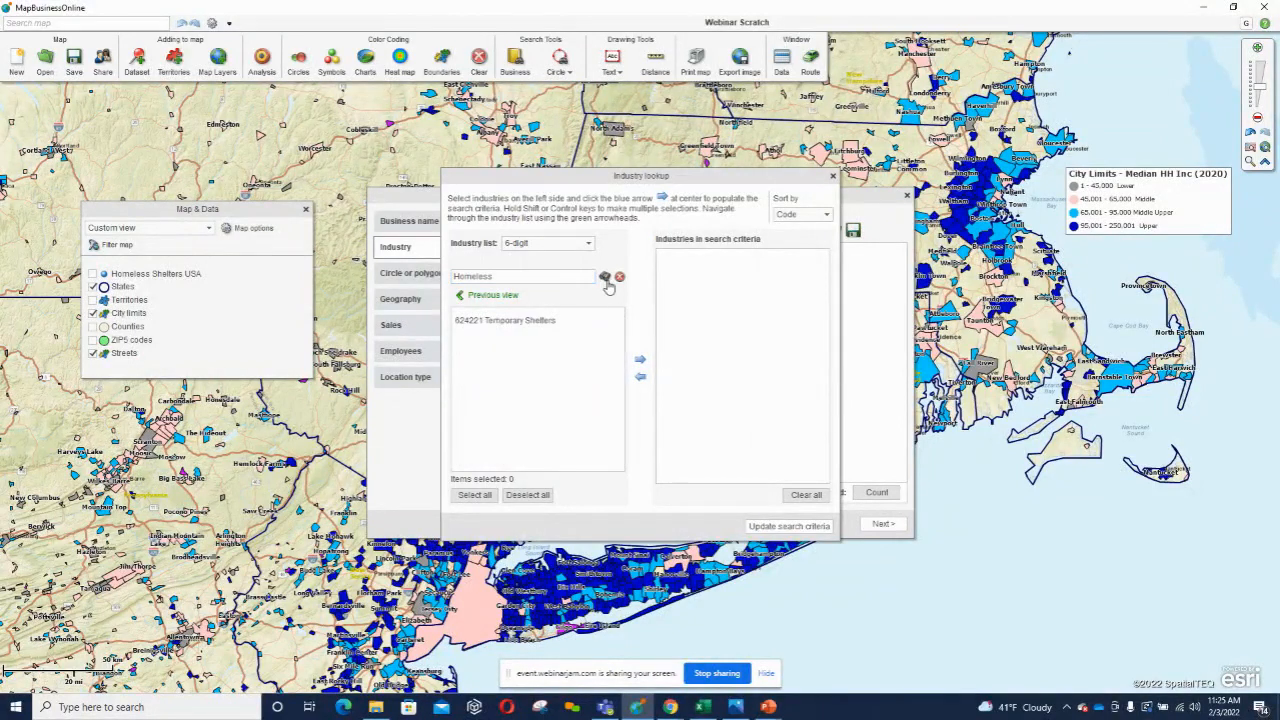
Add 624221 Temporary Shelters to the search criteria, count the matching records, and close the business search.
click(535, 320)
click(640, 359)
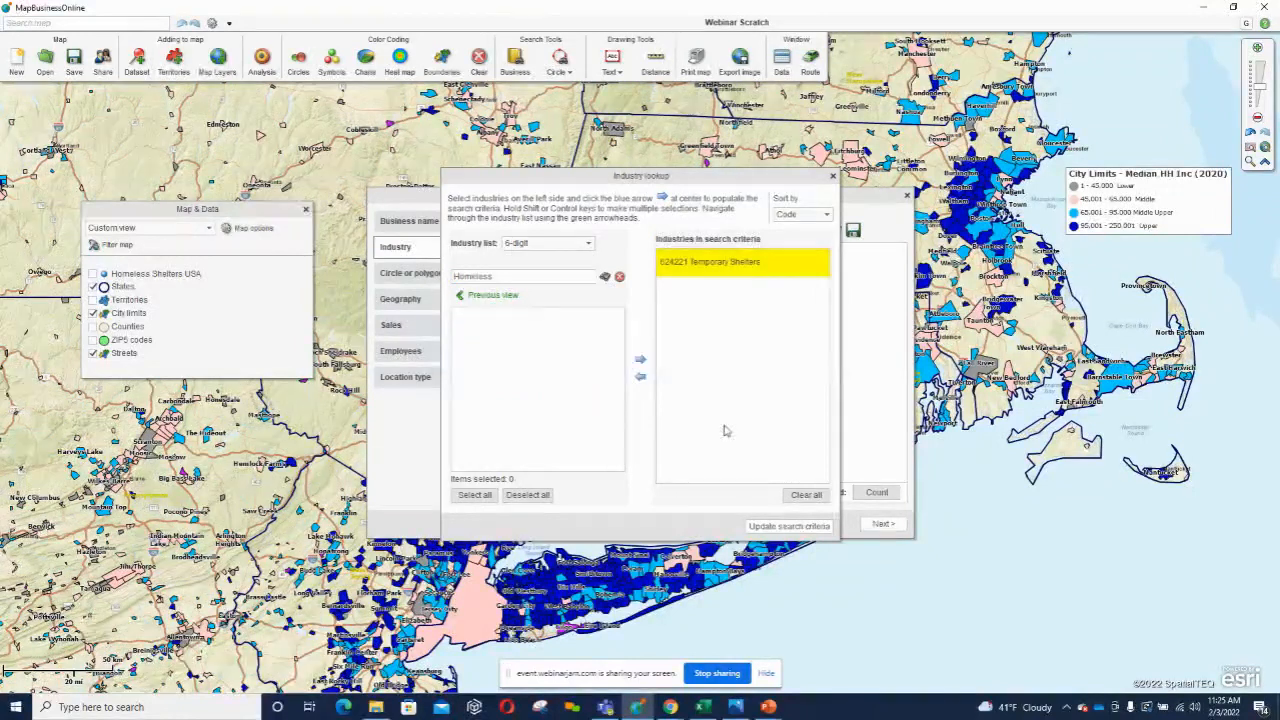
click(770, 527)
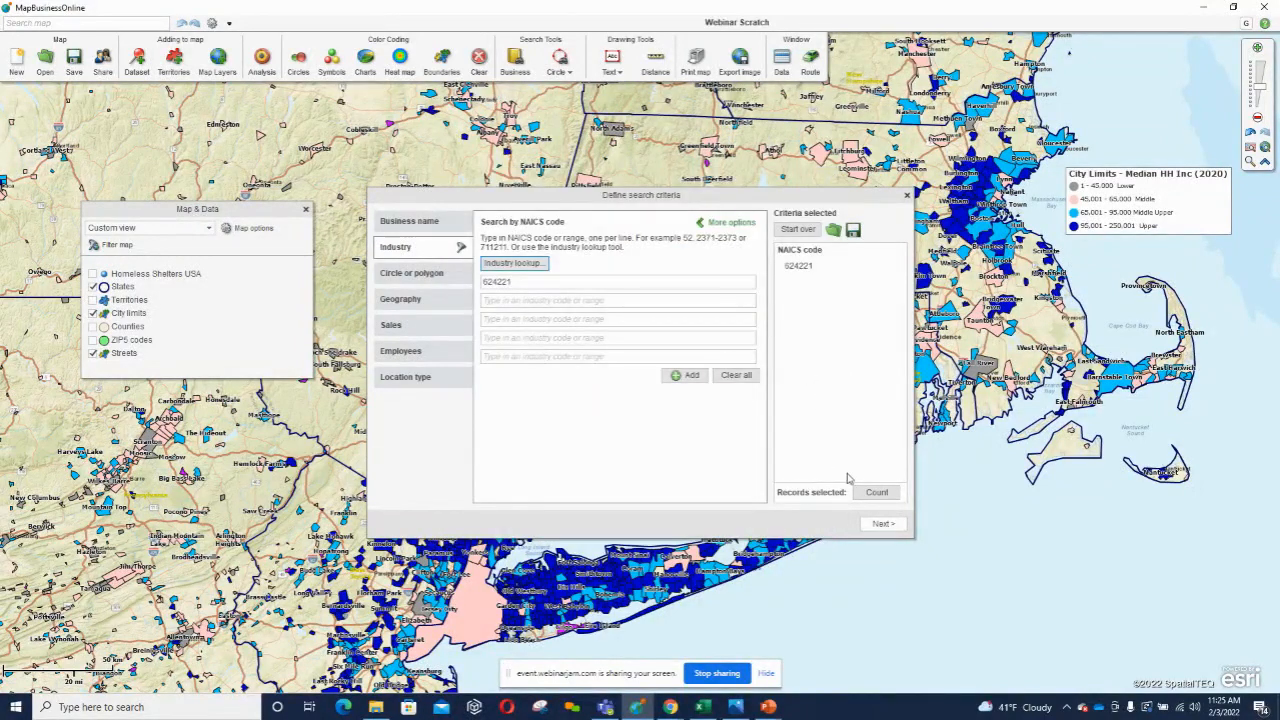
click(877, 493)
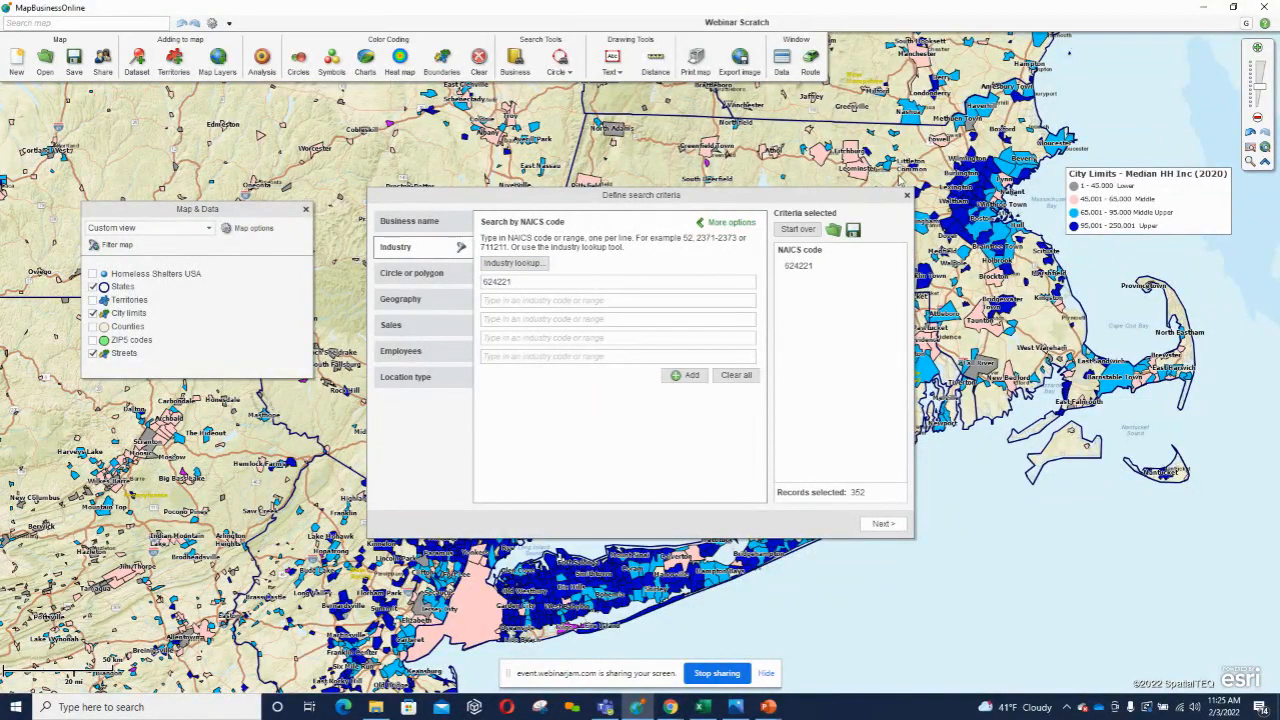
click(906, 197)
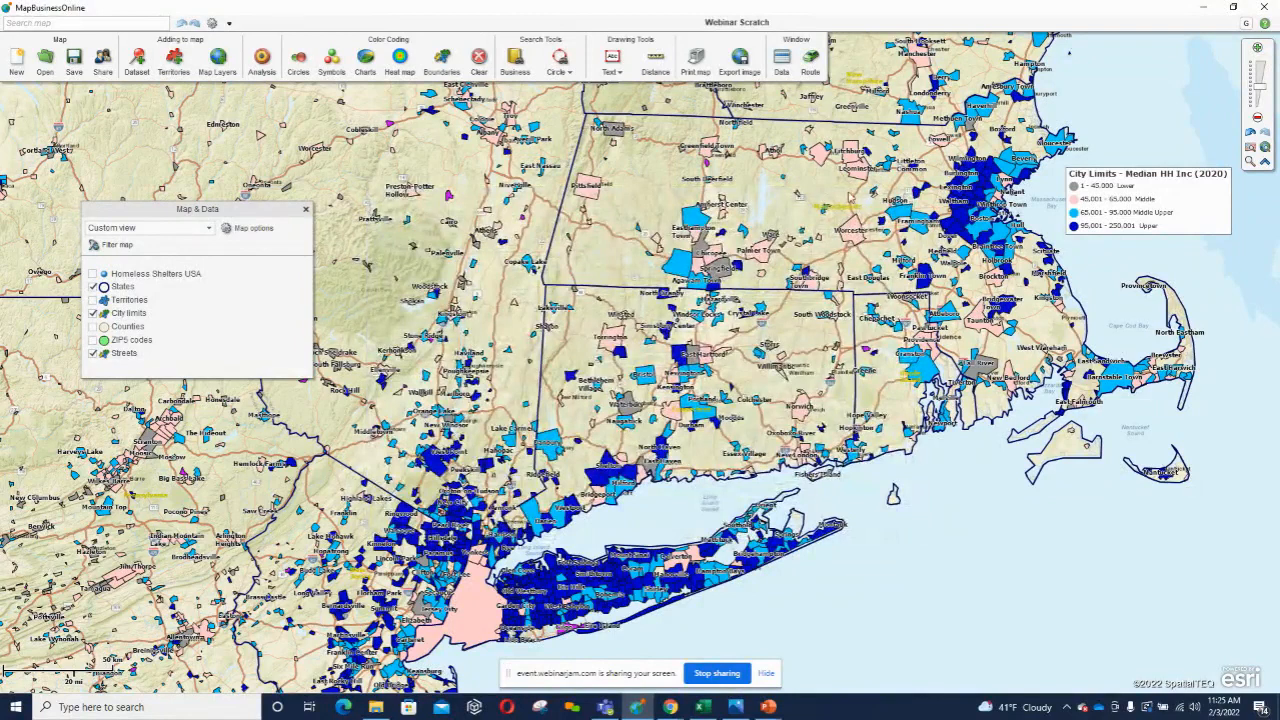
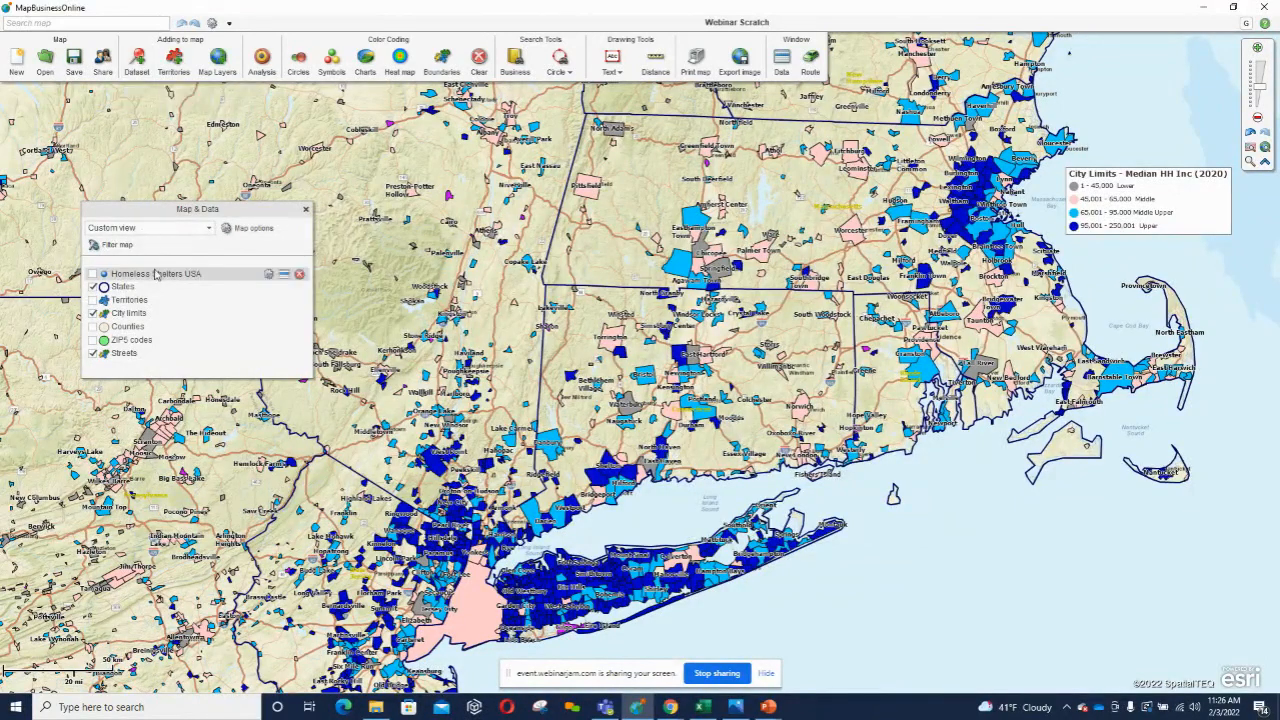
Start plotting a dataset on the map from a file and browse for the data file.
click(136, 57)
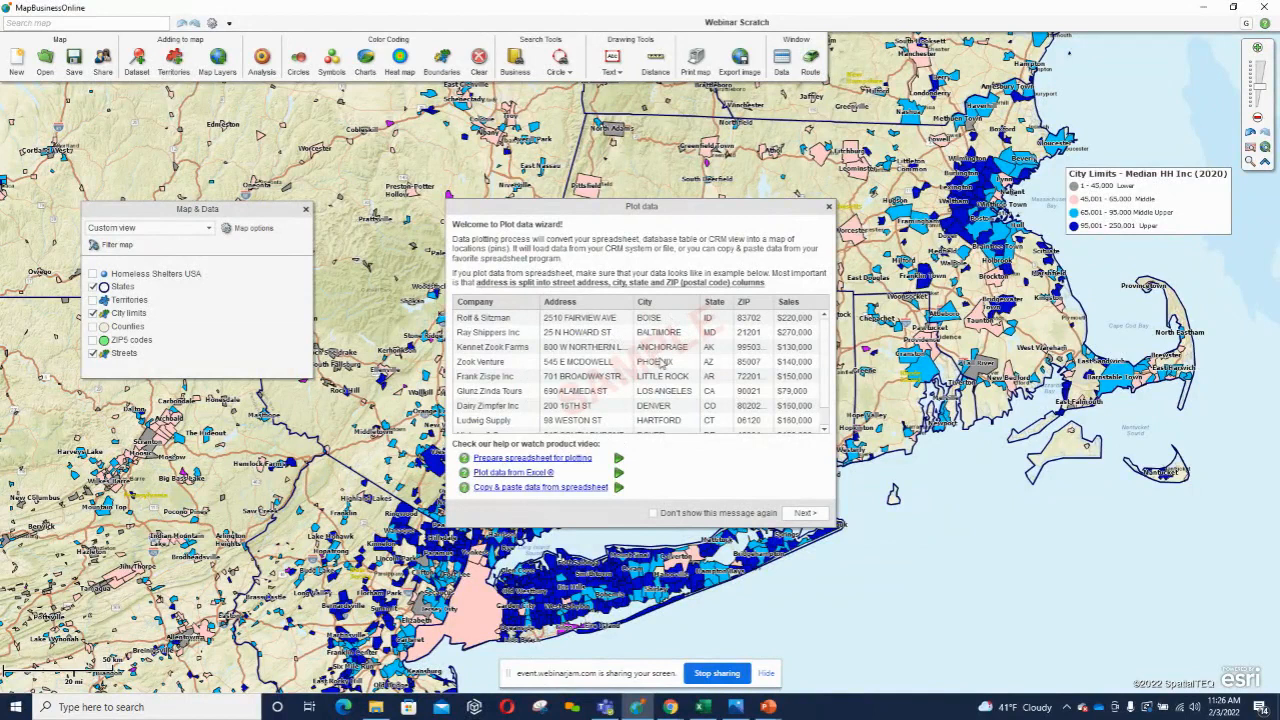
click(805, 513)
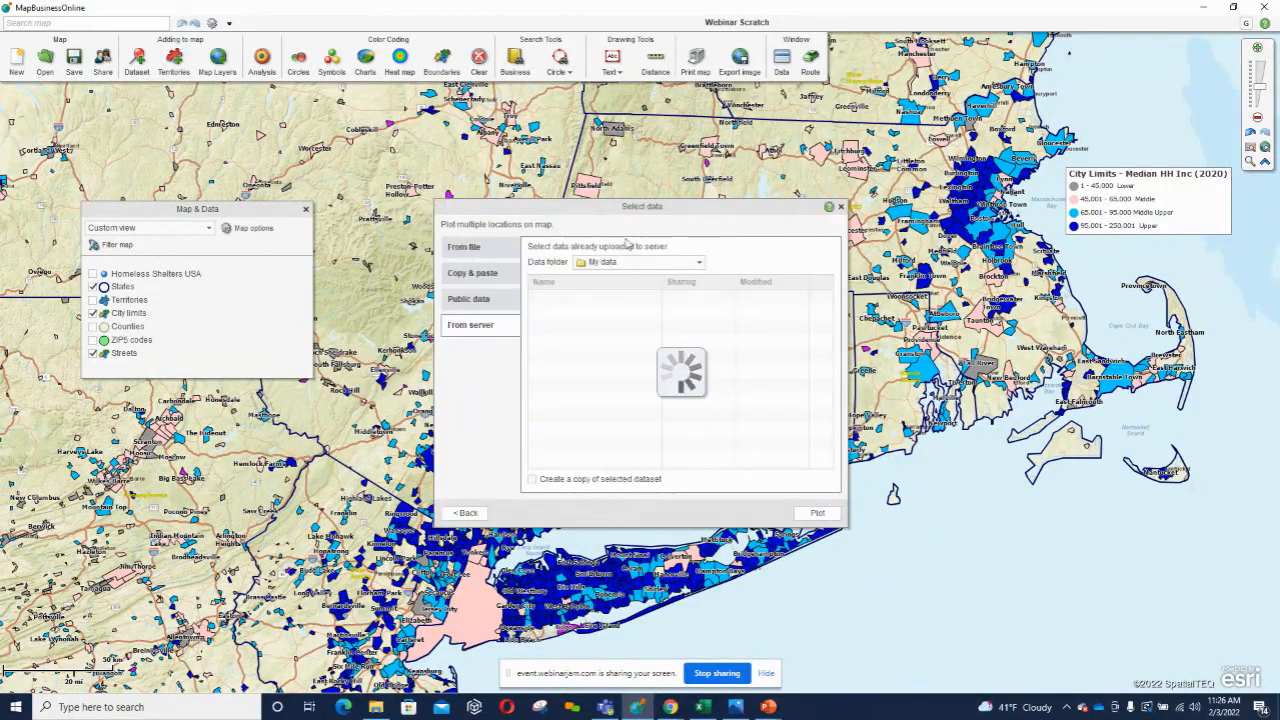
click(473, 251)
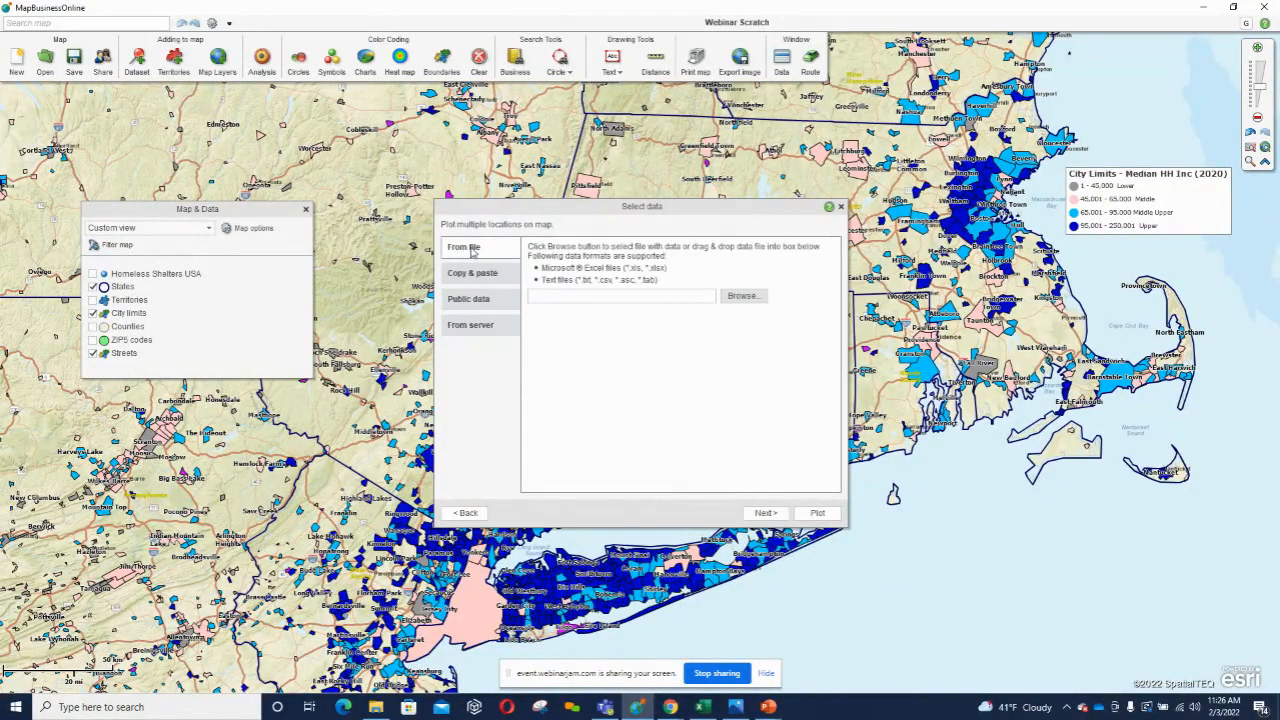
click(741, 296)
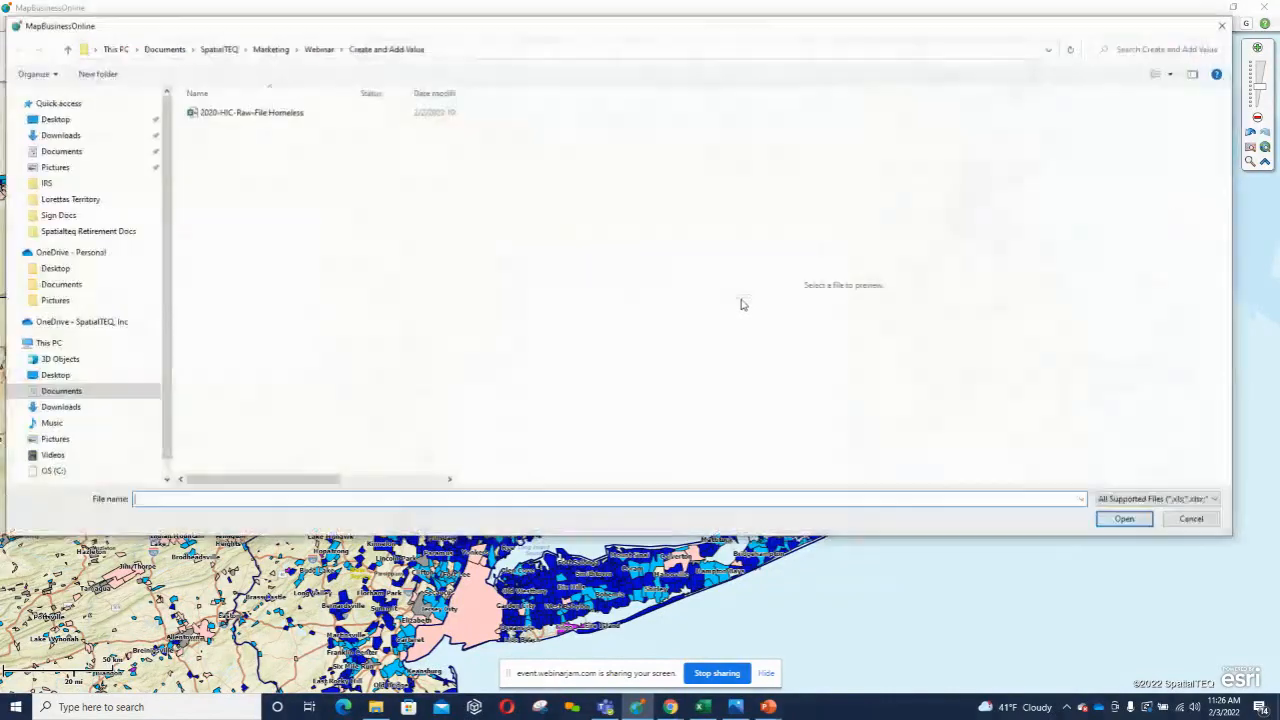
Reposition the file browser and choose the 2020-HIC-Raw-File Homeless spreadsheet as the data to plot.
click(243, 113)
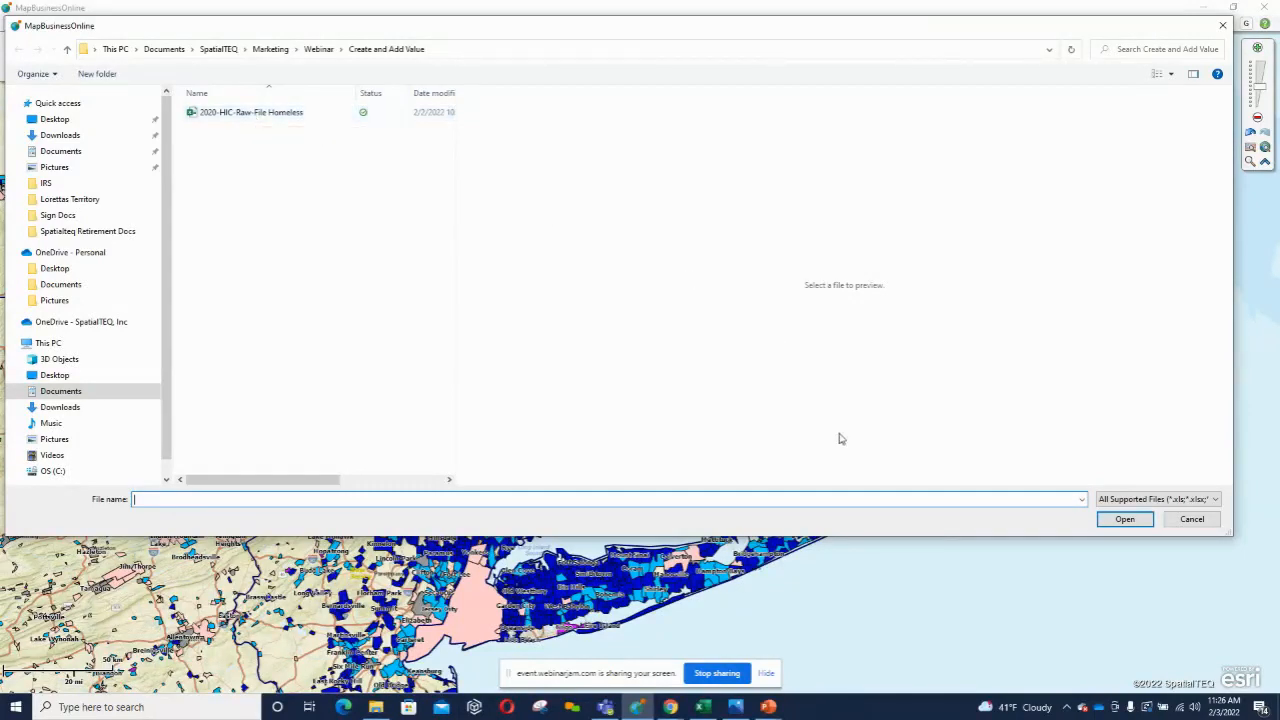
drag(709, 31, 862, 265)
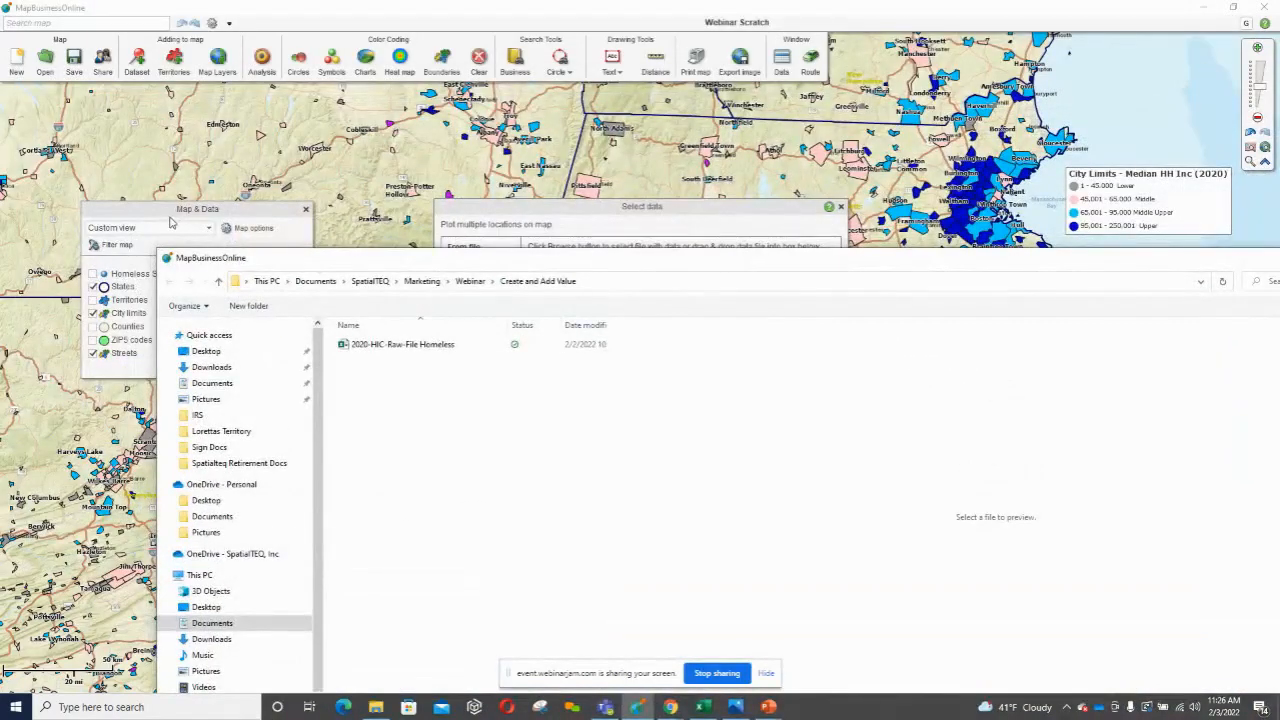
drag(315, 259, 435, 309)
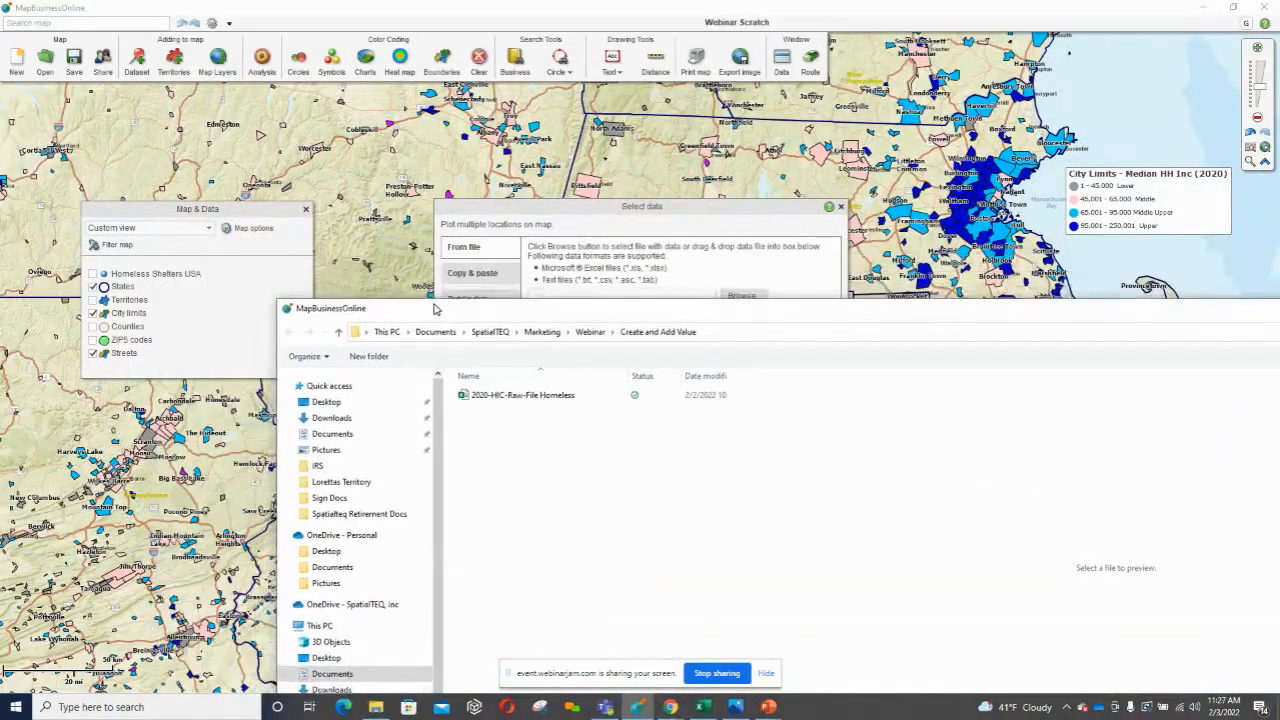
drag(570, 310, 317, 109)
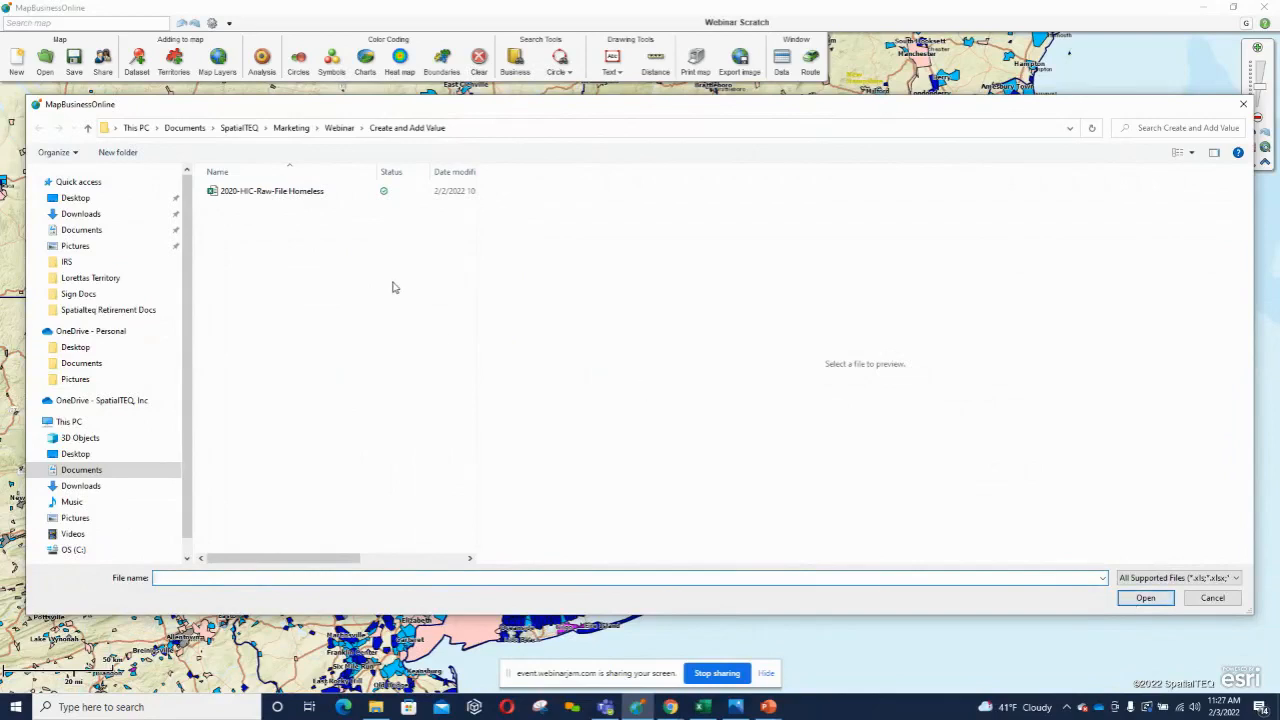
click(312, 191)
click(1140, 598)
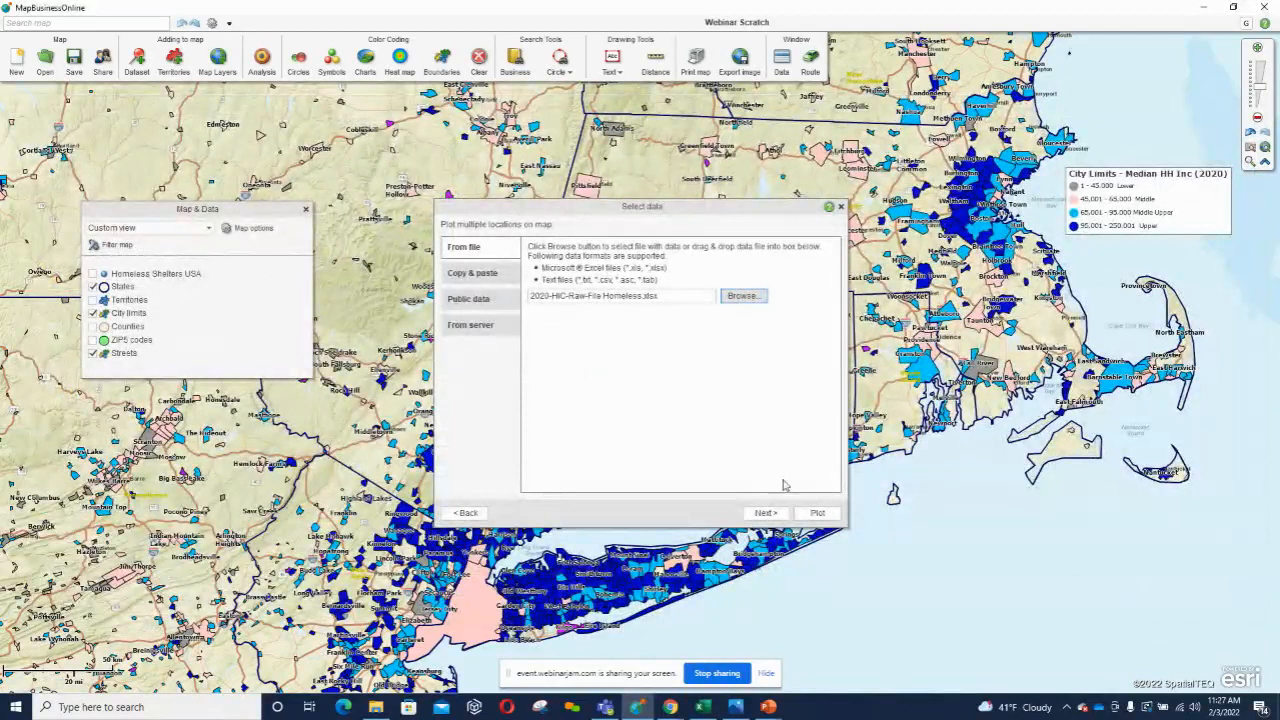
Proceed to the location data columns and check the column mapping for street address, address 2, ZIP, city and state.
click(766, 514)
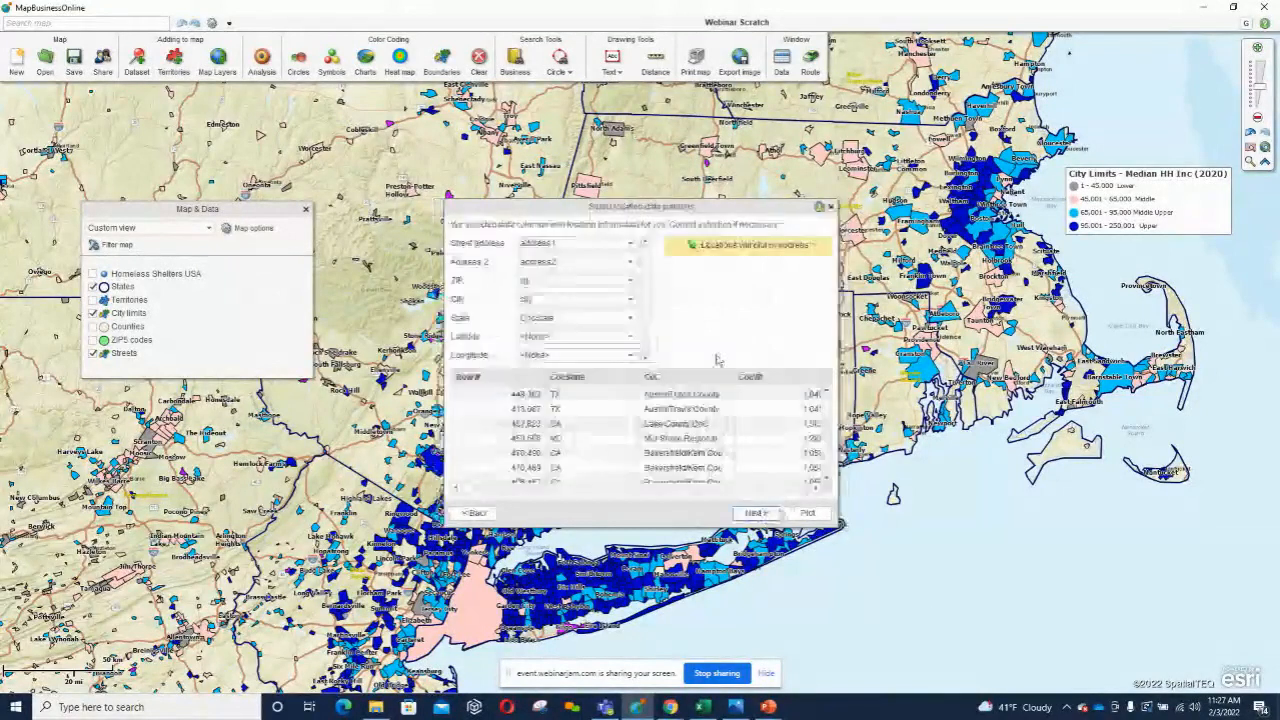
click(629, 247)
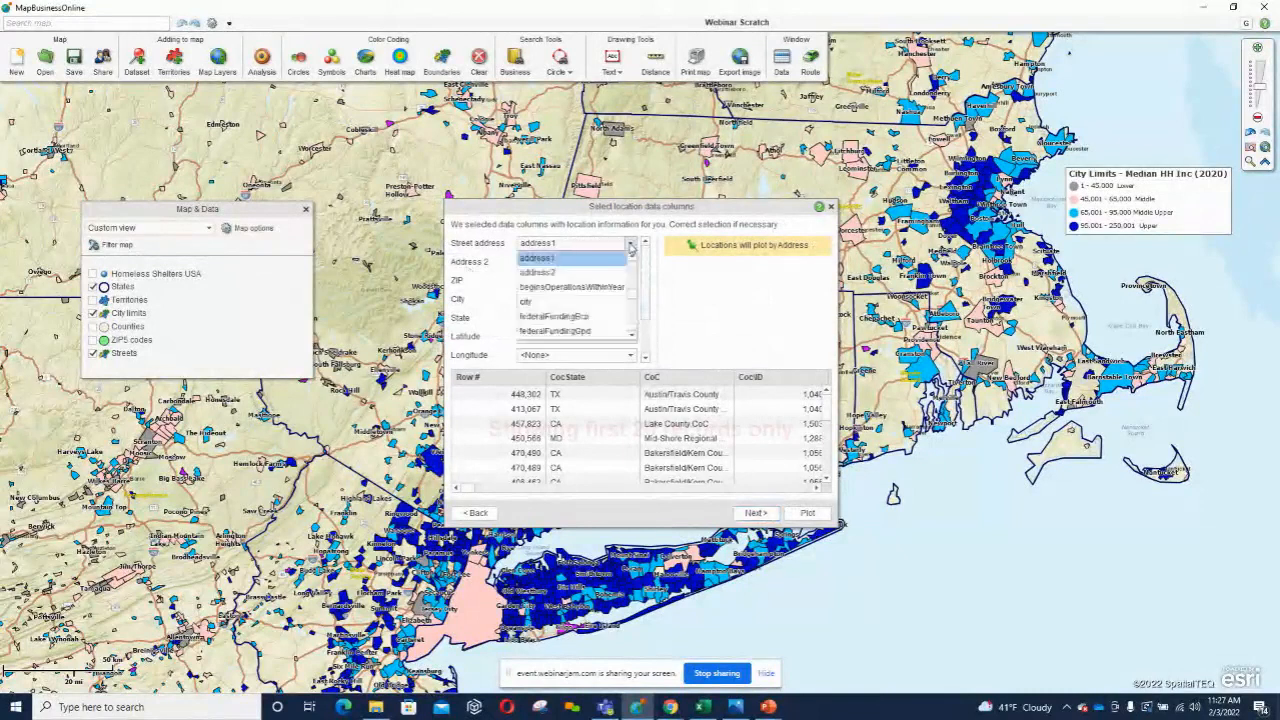
click(630, 246)
click(631, 264)
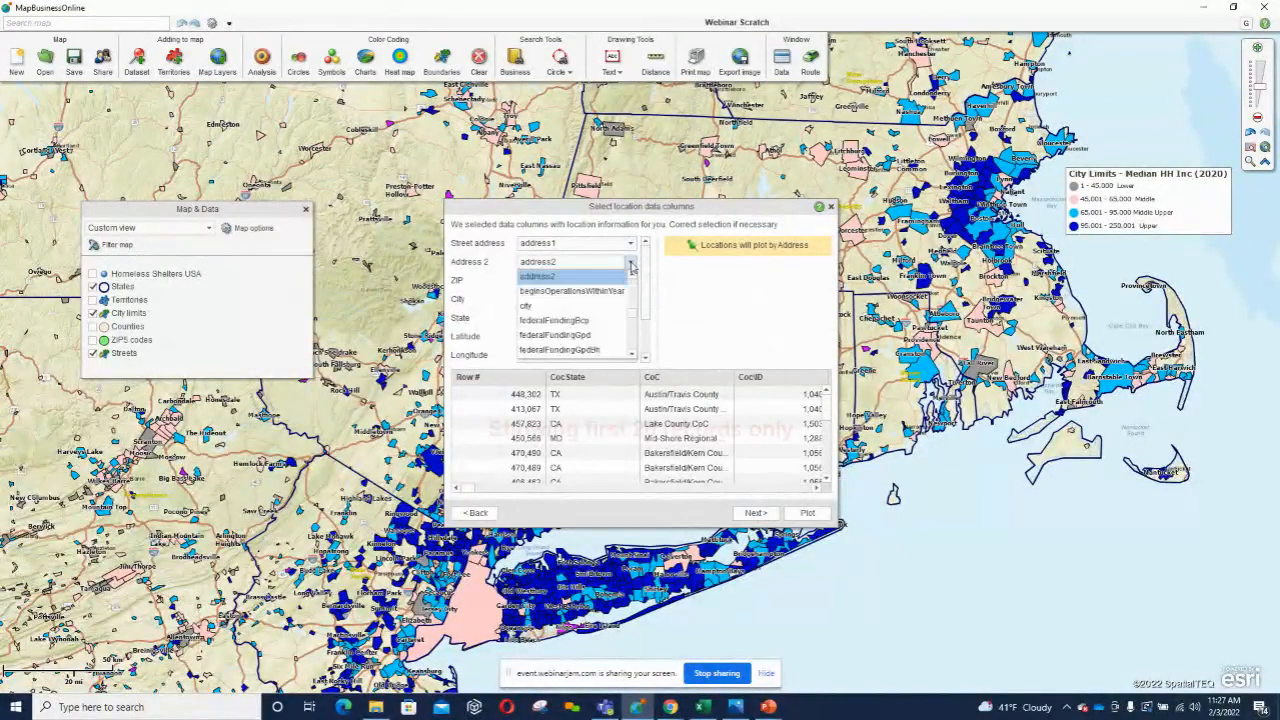
click(631, 264)
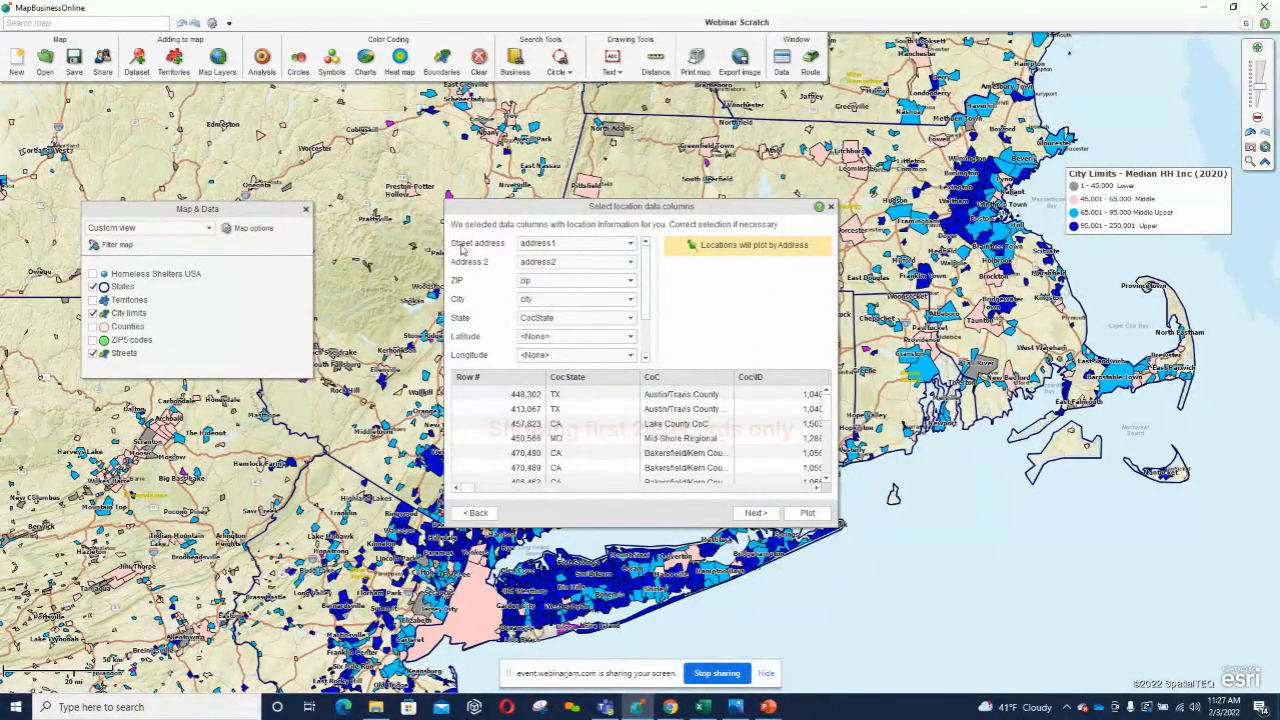
click(571, 320)
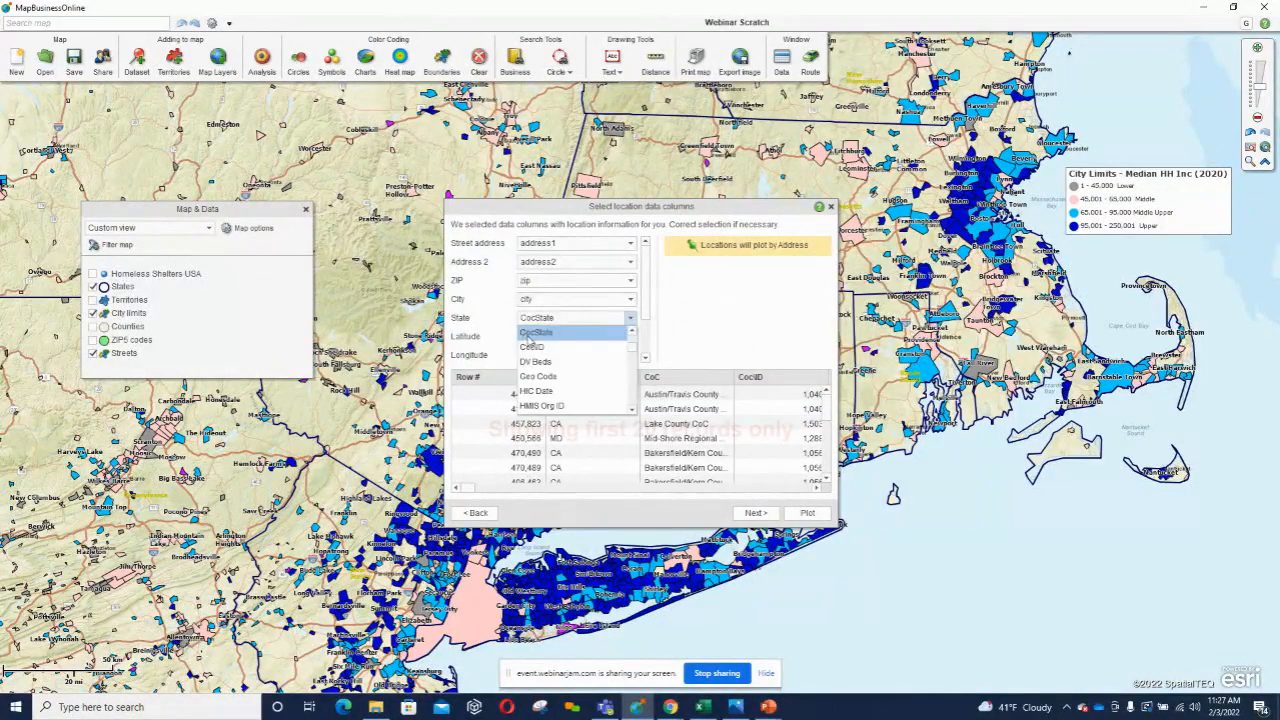
click(479, 314)
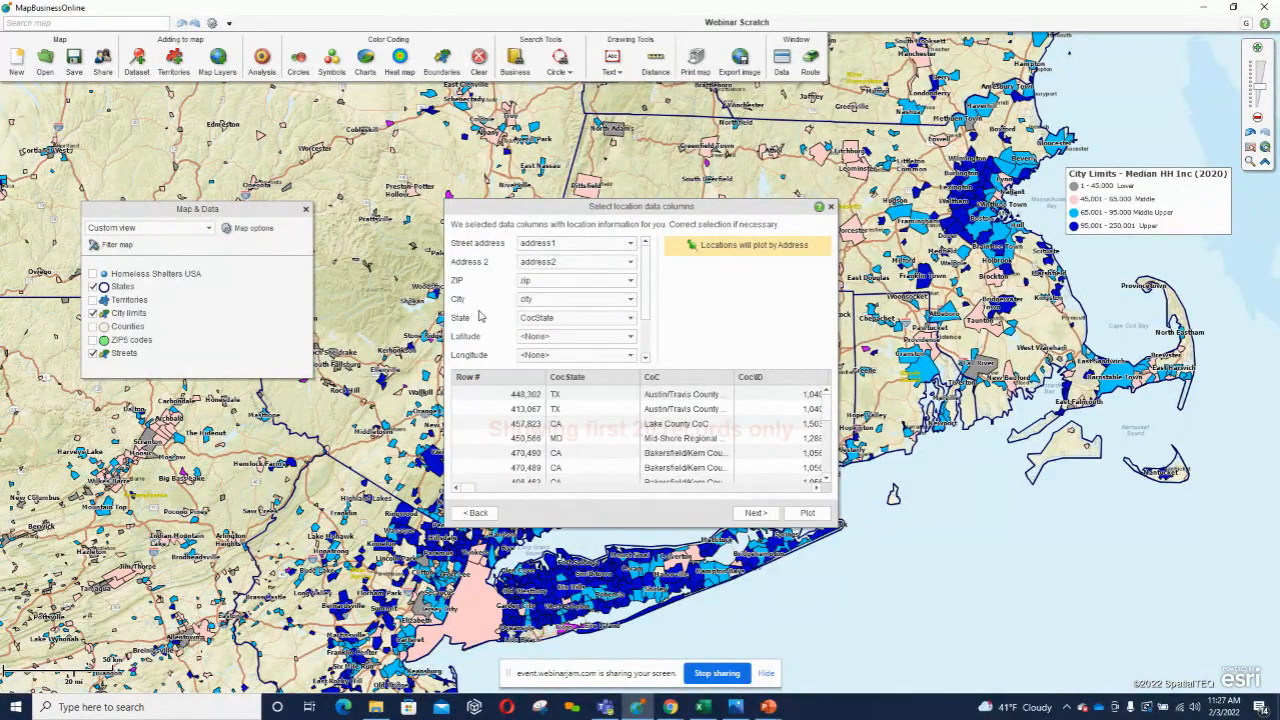
scroll(646, 318, down, 2)
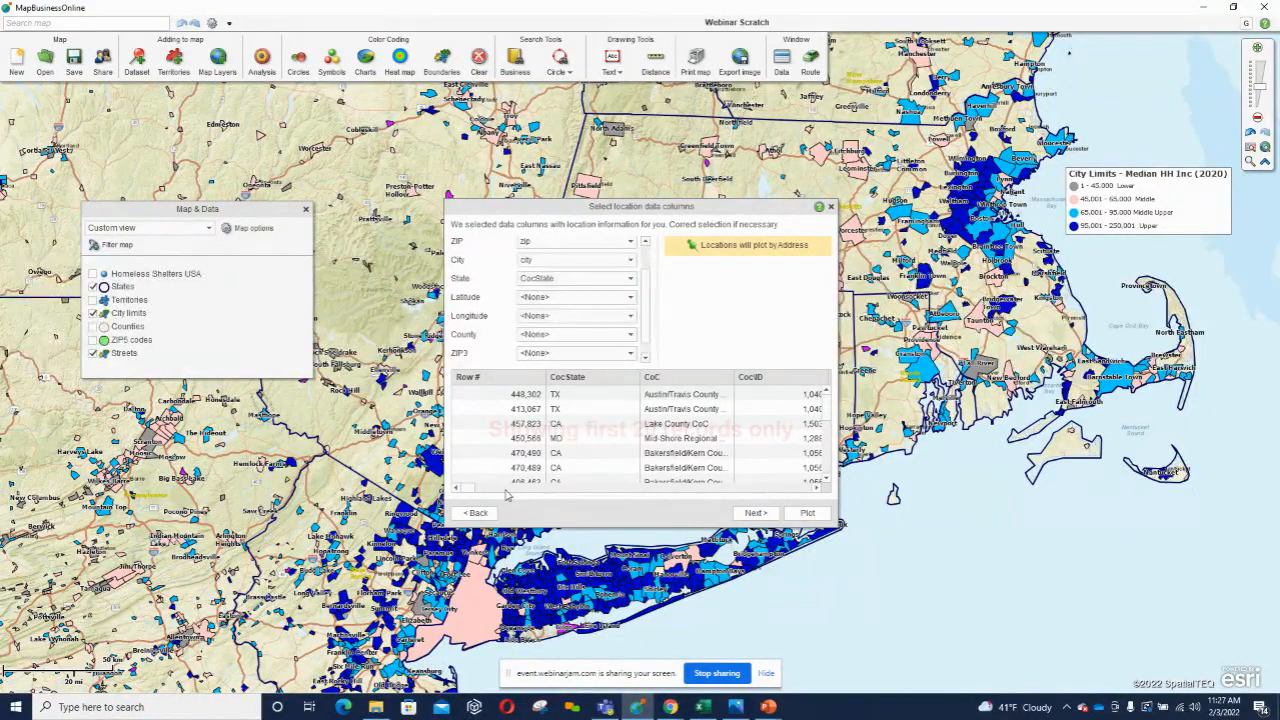
mouse_move(468, 488)
mouse_down()
mouse_move(520, 485)
mouse_move(450, 487)
mouse_up()
drag(641, 284, 635, 232)
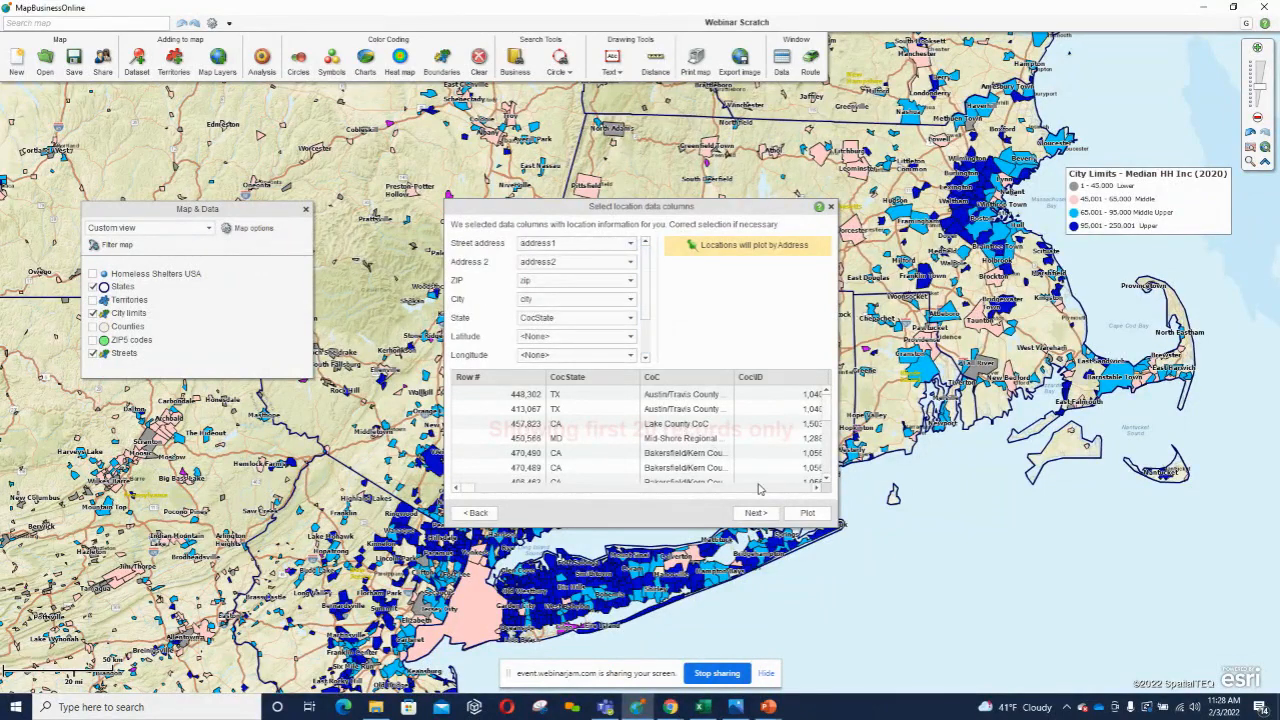
Proceed to the additional data columns, inspect the ID column choices, and view the Unique ID example in the Book1 Excel workbook.
click(748, 513)
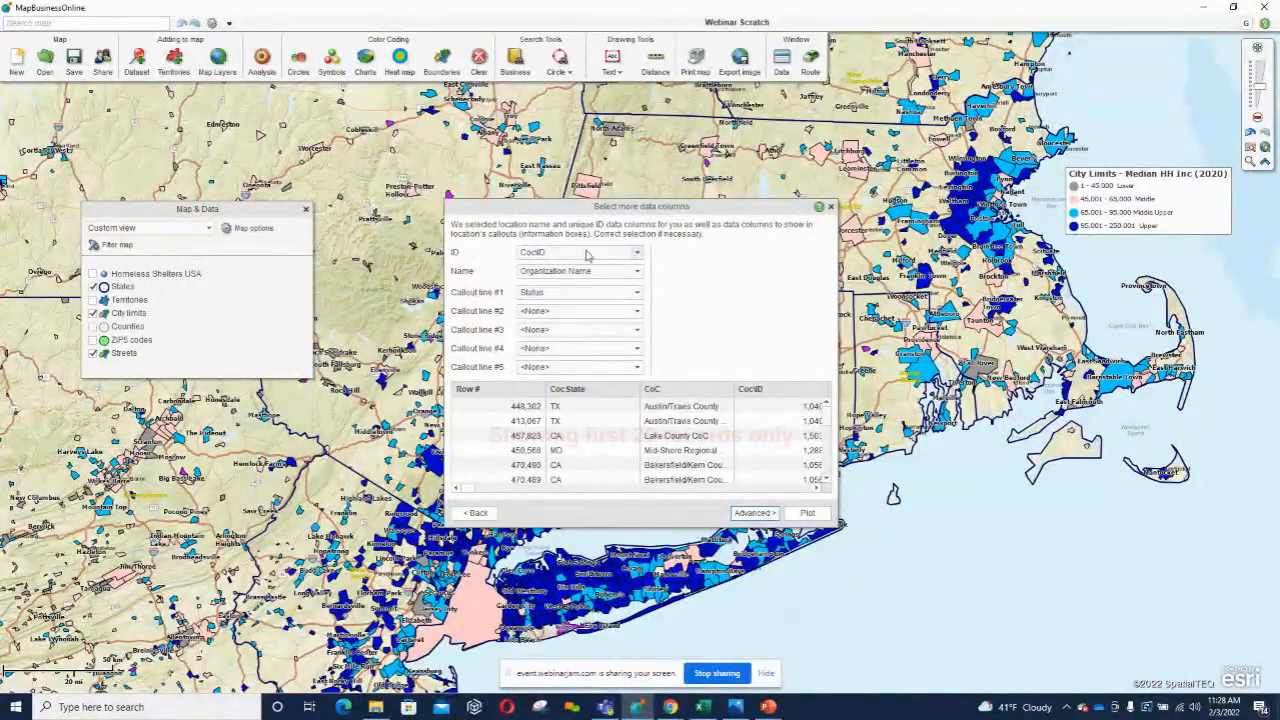
key(ctrl)
key(ctrl)
click(637, 256)
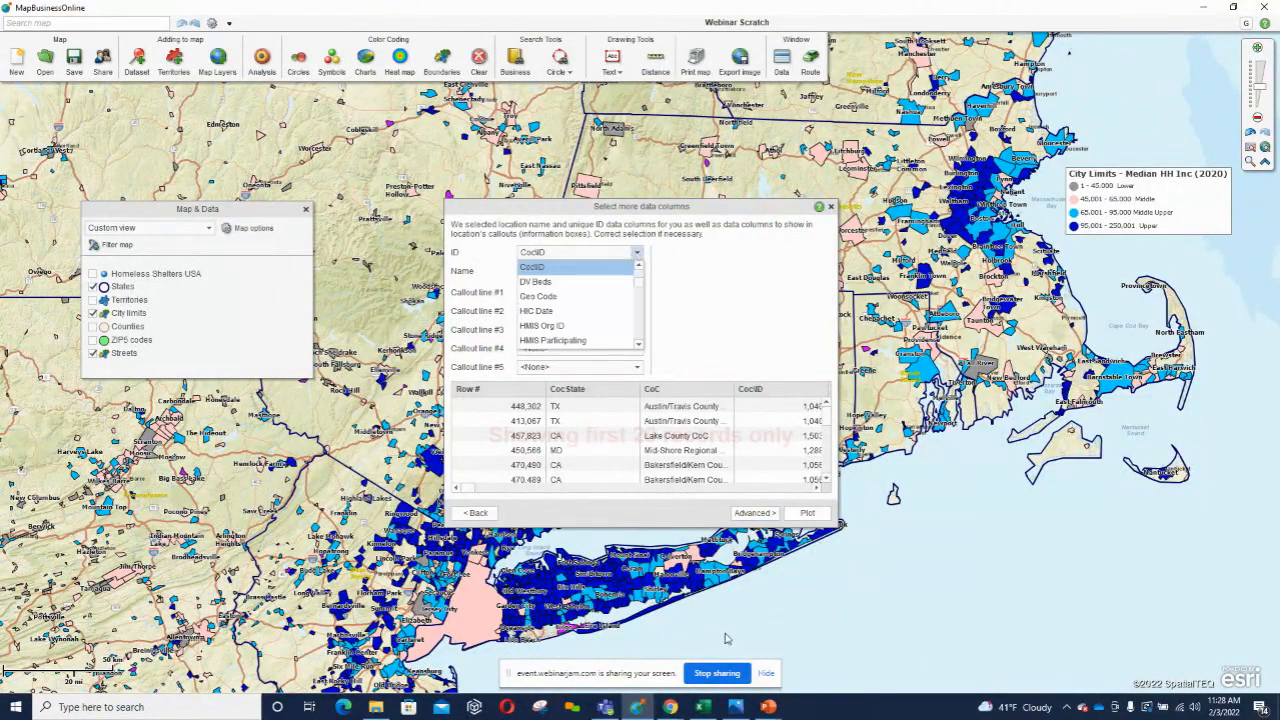
mouse_move(711, 707)
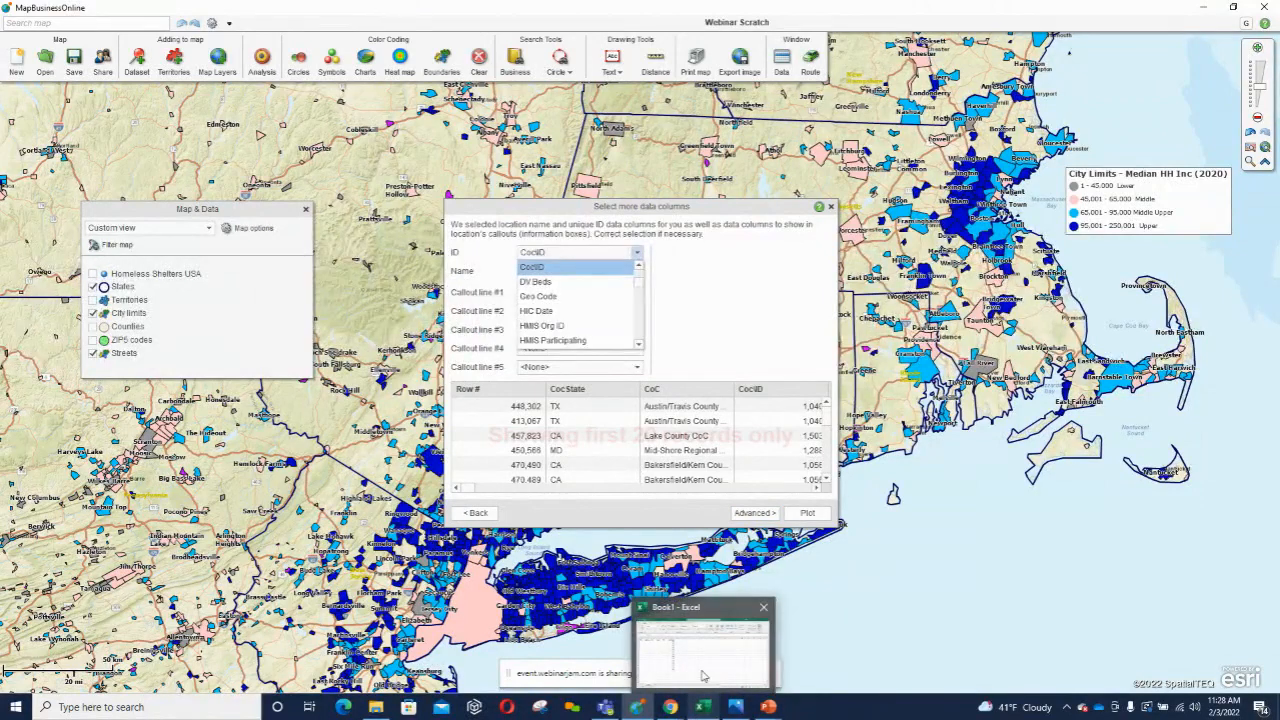
click(705, 677)
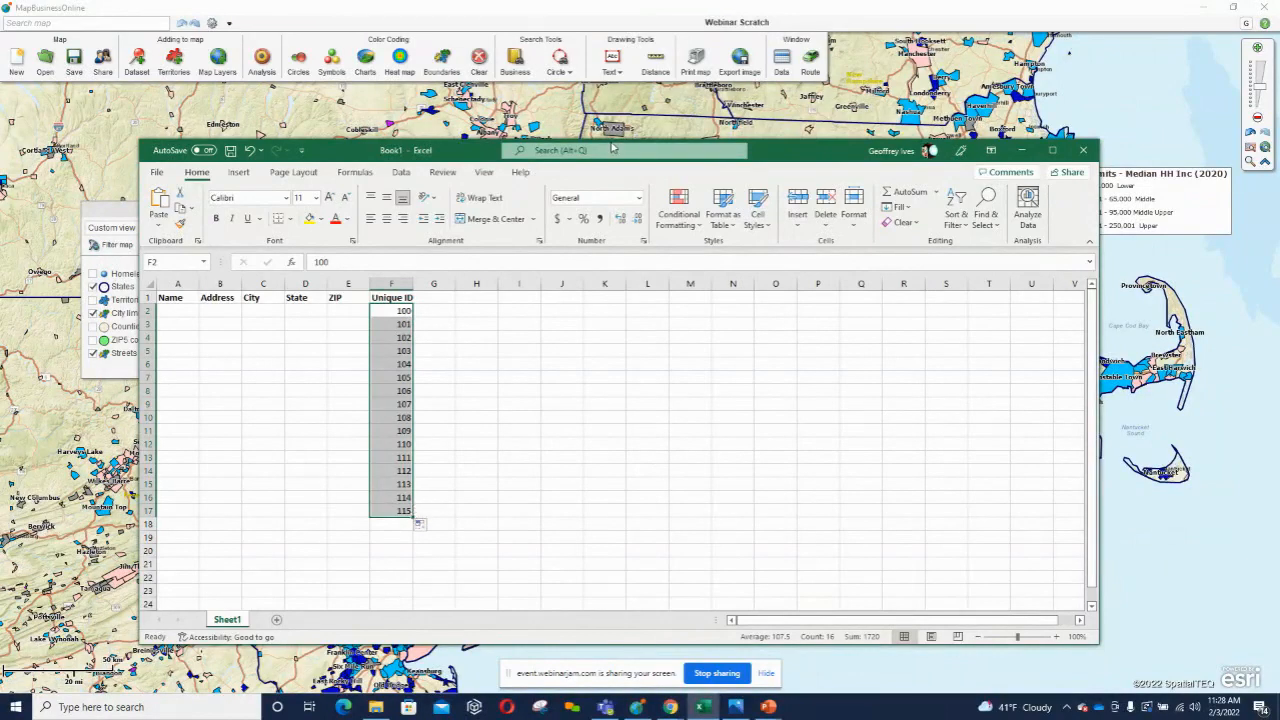
click(1127, 510)
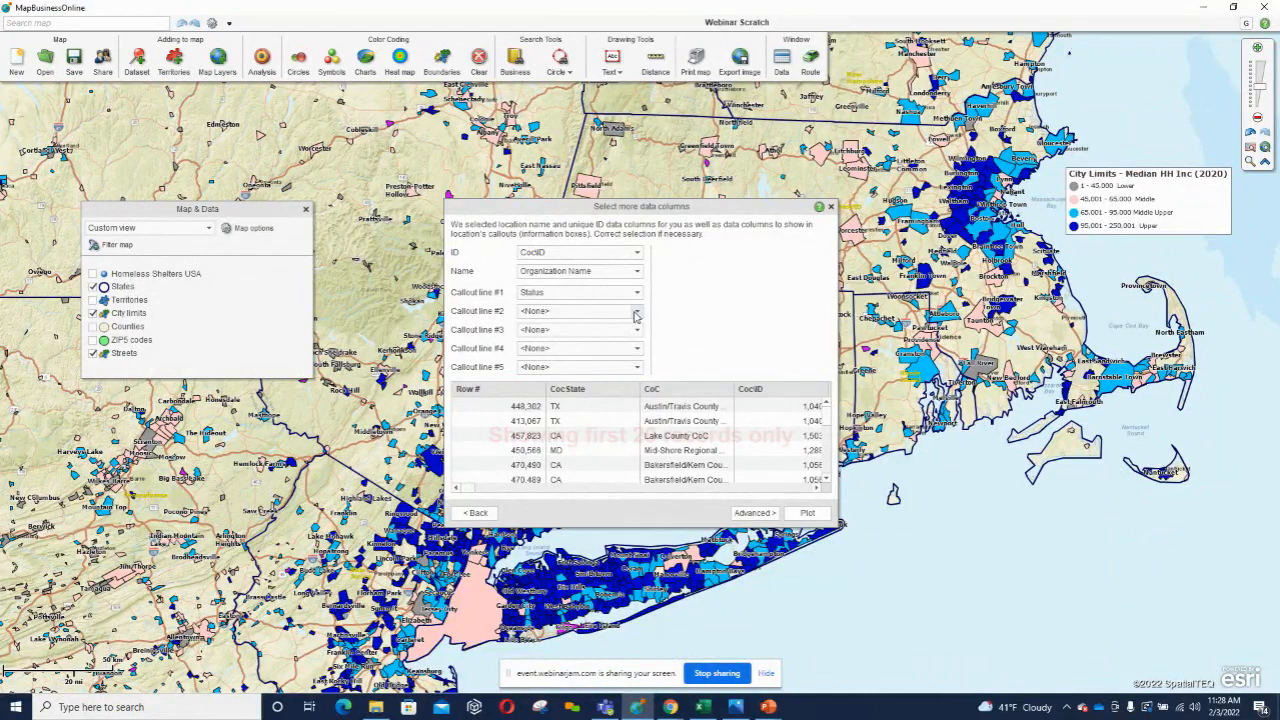
Set the ID column of the imported data to <None> and review the available ID columns.
click(636, 254)
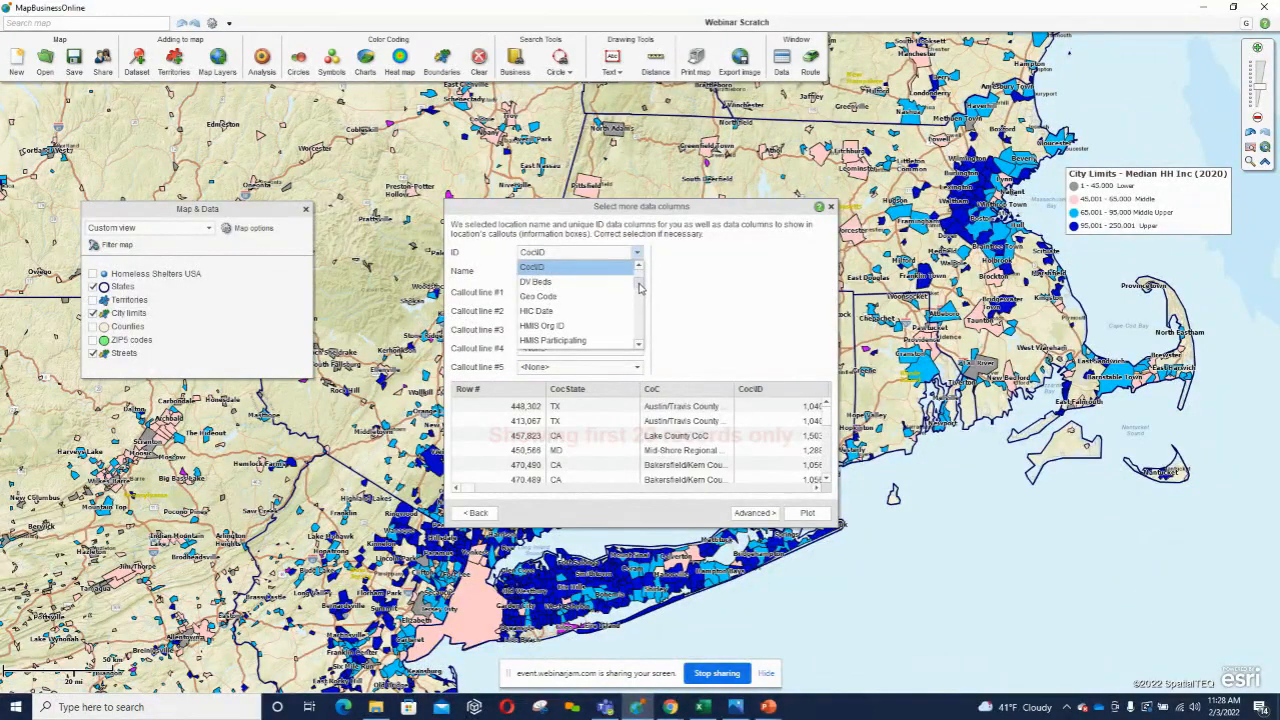
drag(640, 285, 640, 270)
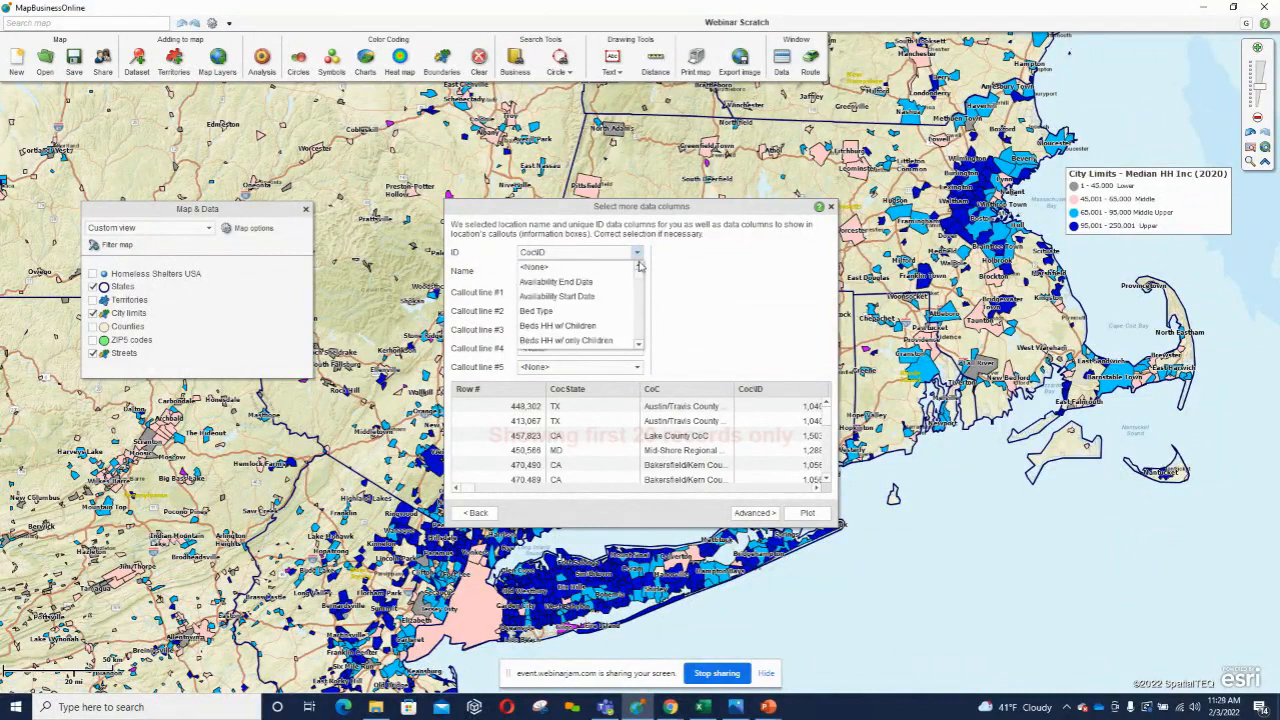
click(546, 269)
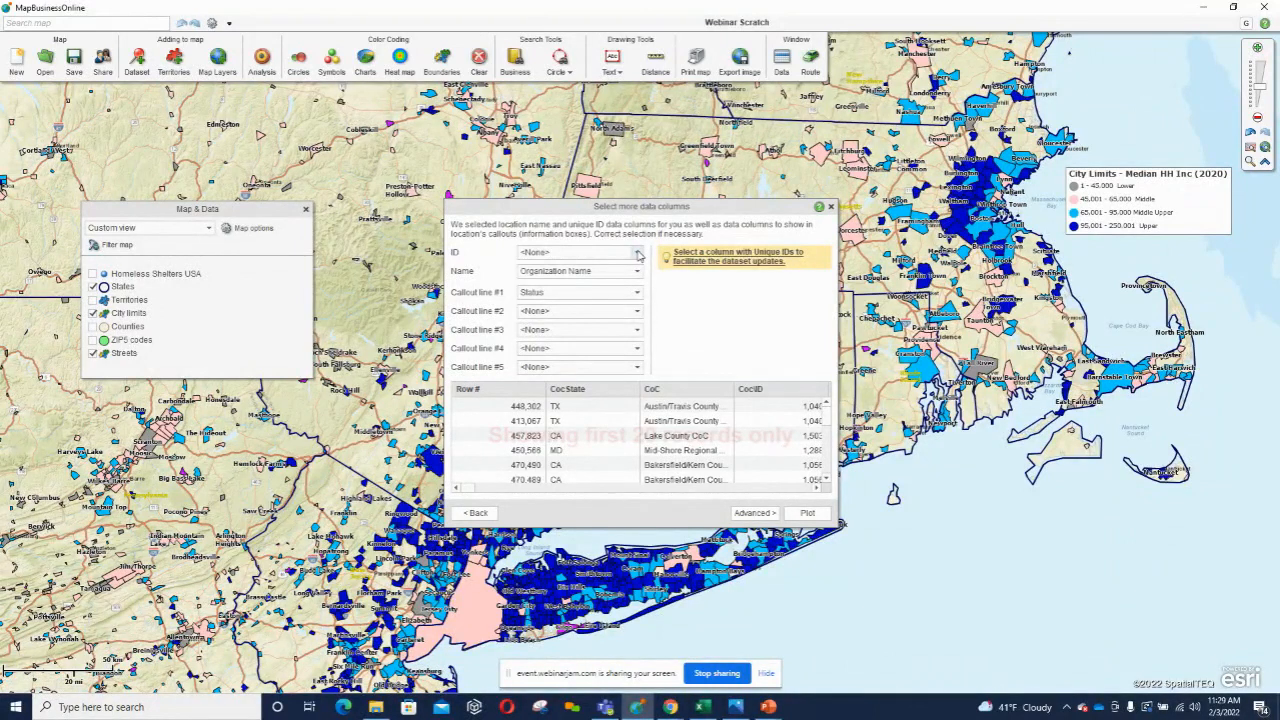
click(636, 253)
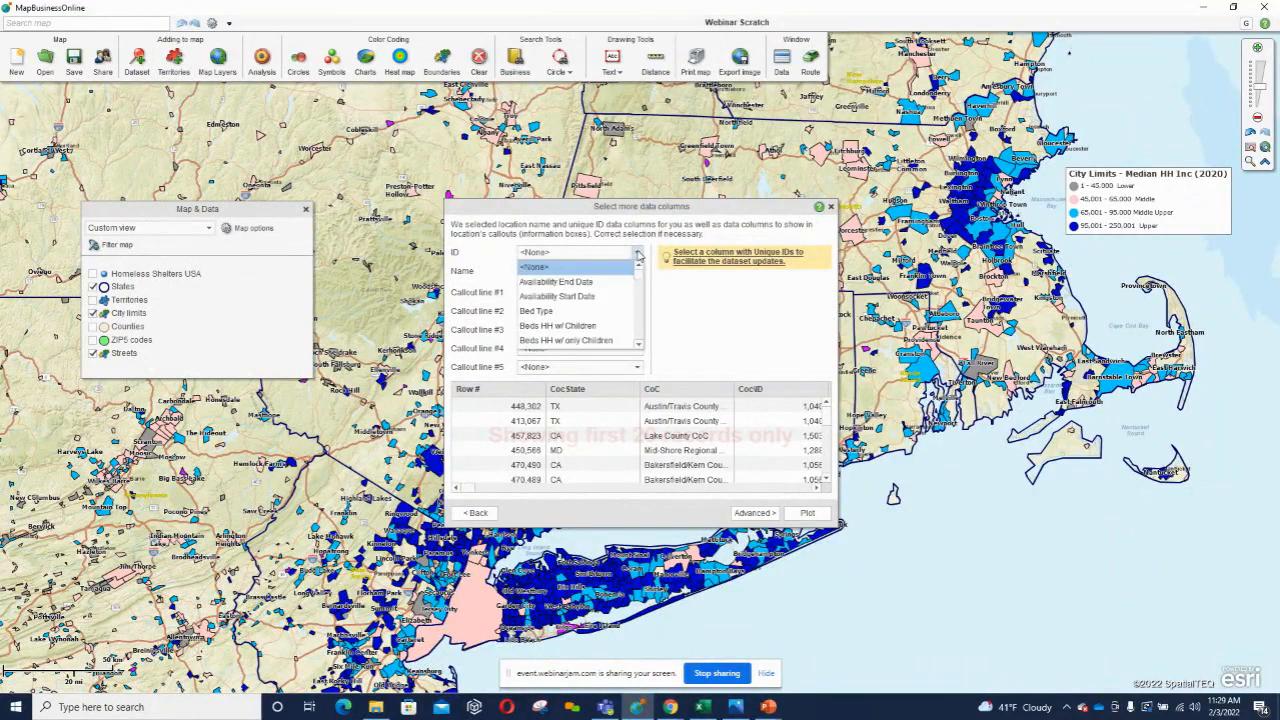
click(681, 291)
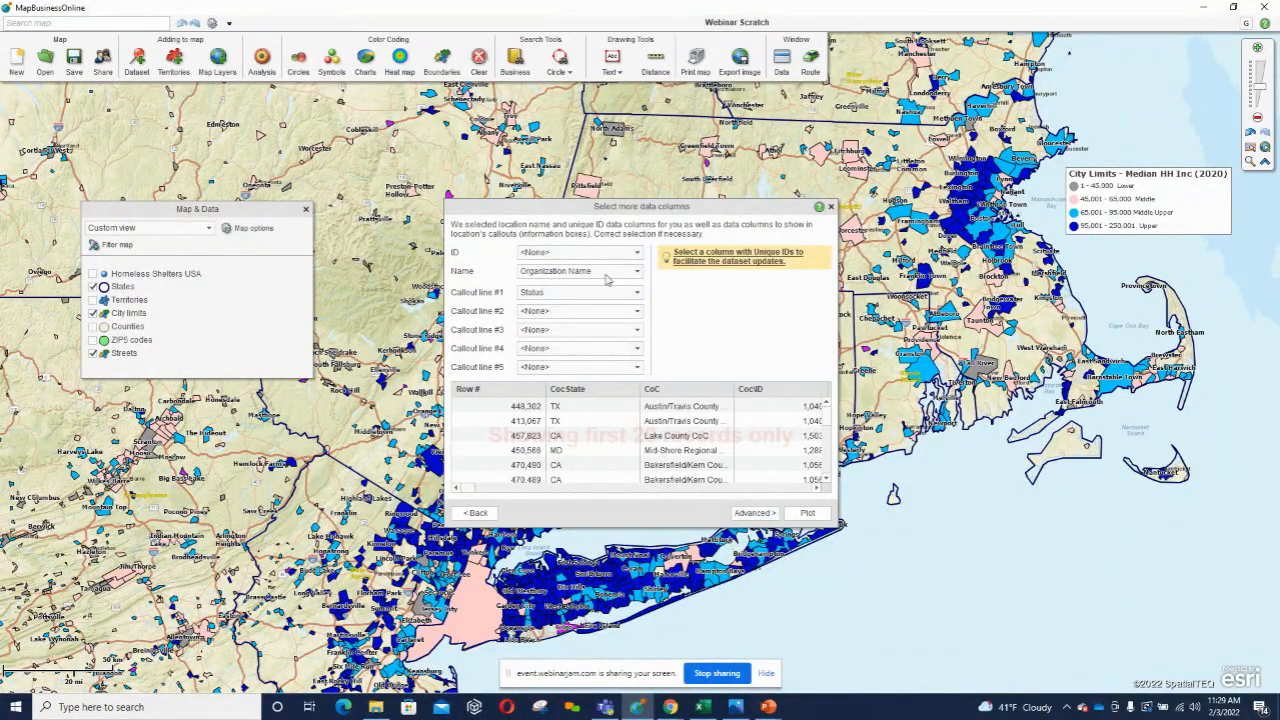
Set callout line #2 to Bed Type and callout line #3 to Project Name, and close the import without plotting.
click(603, 316)
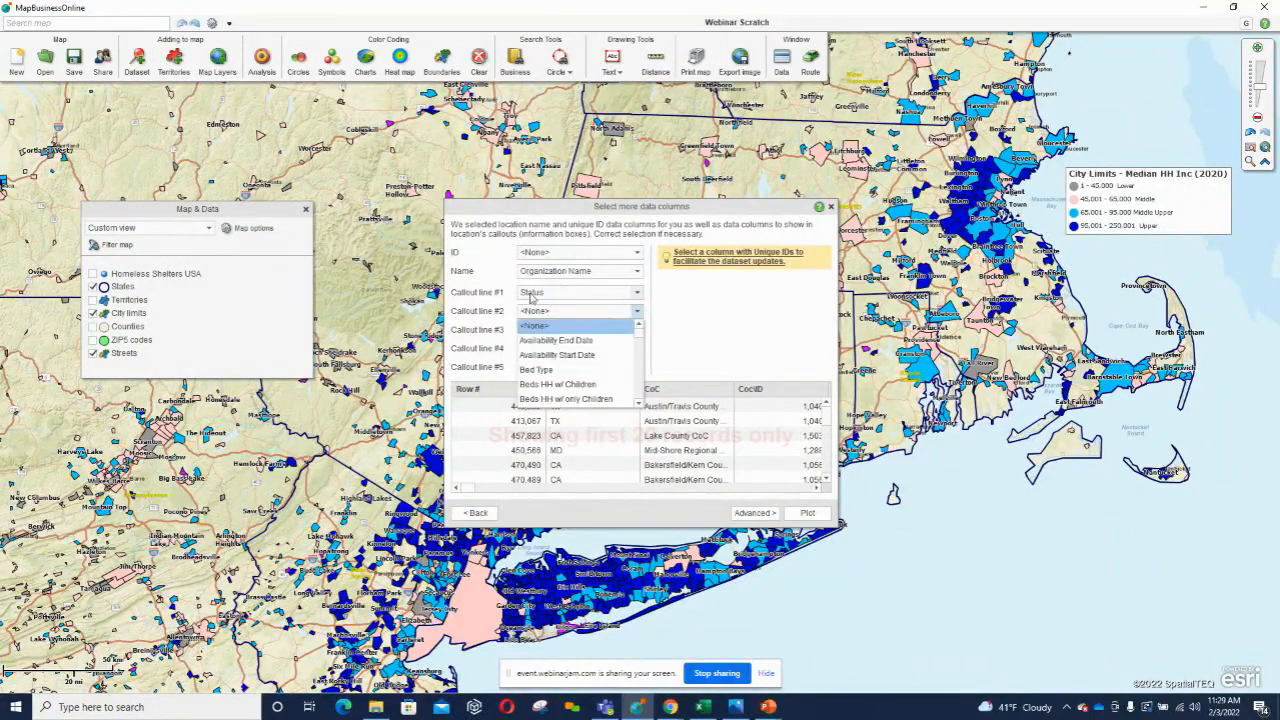
click(636, 311)
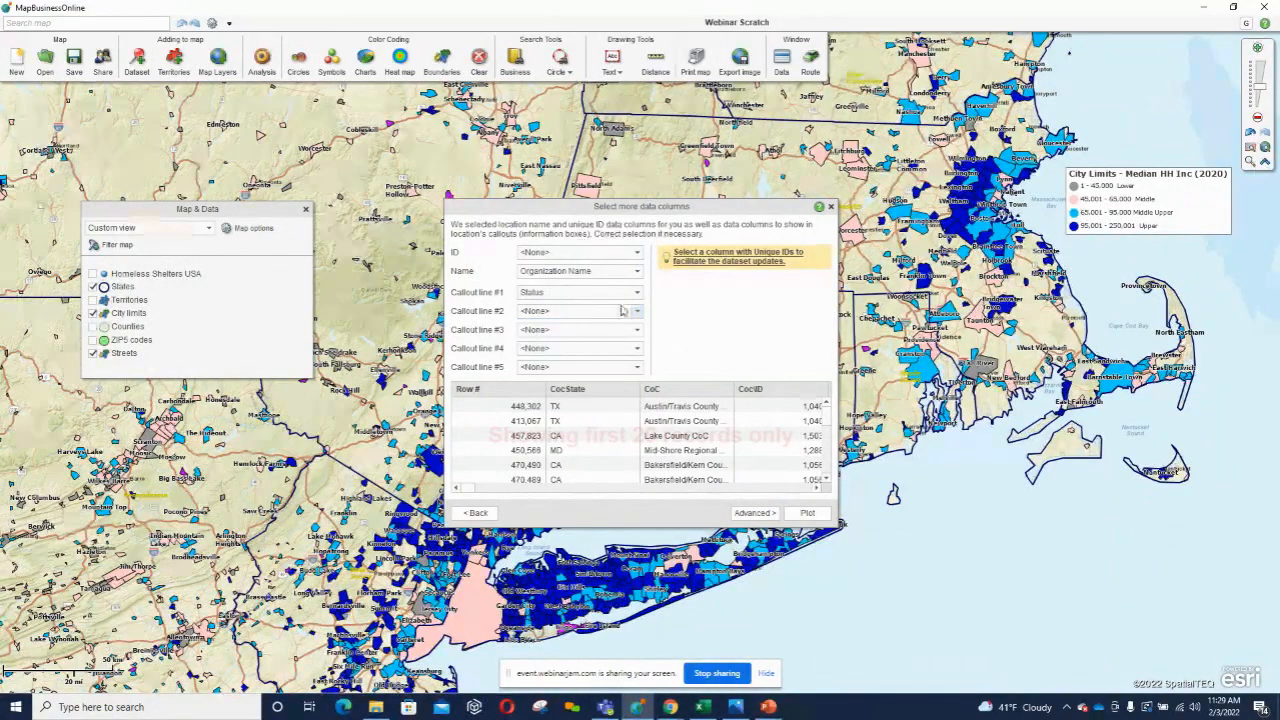
click(636, 311)
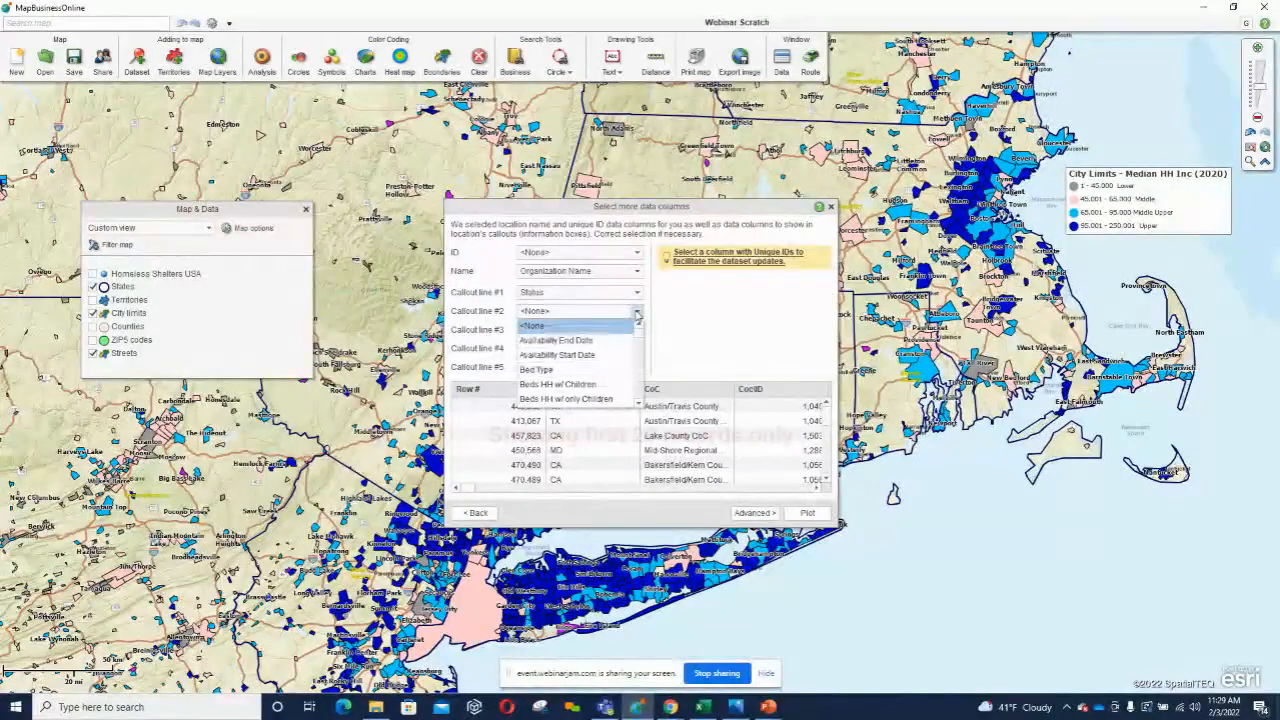
click(543, 372)
click(636, 330)
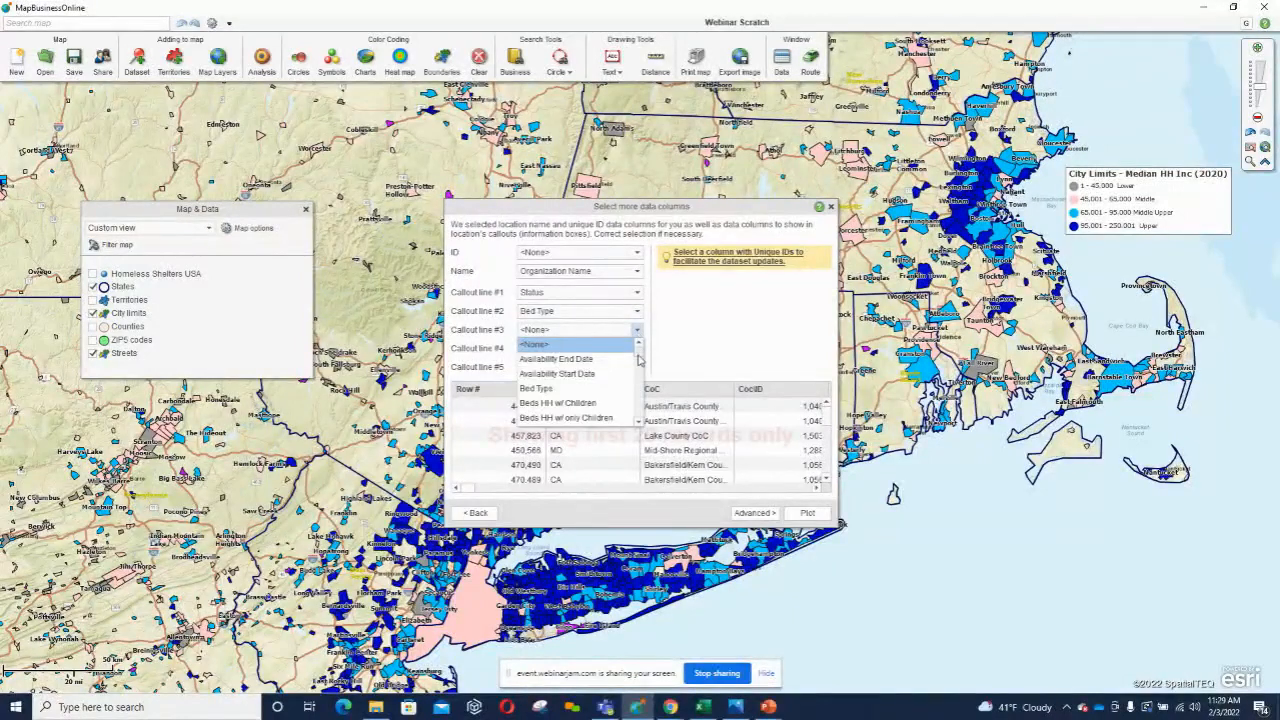
scroll(600, 380, down, 5)
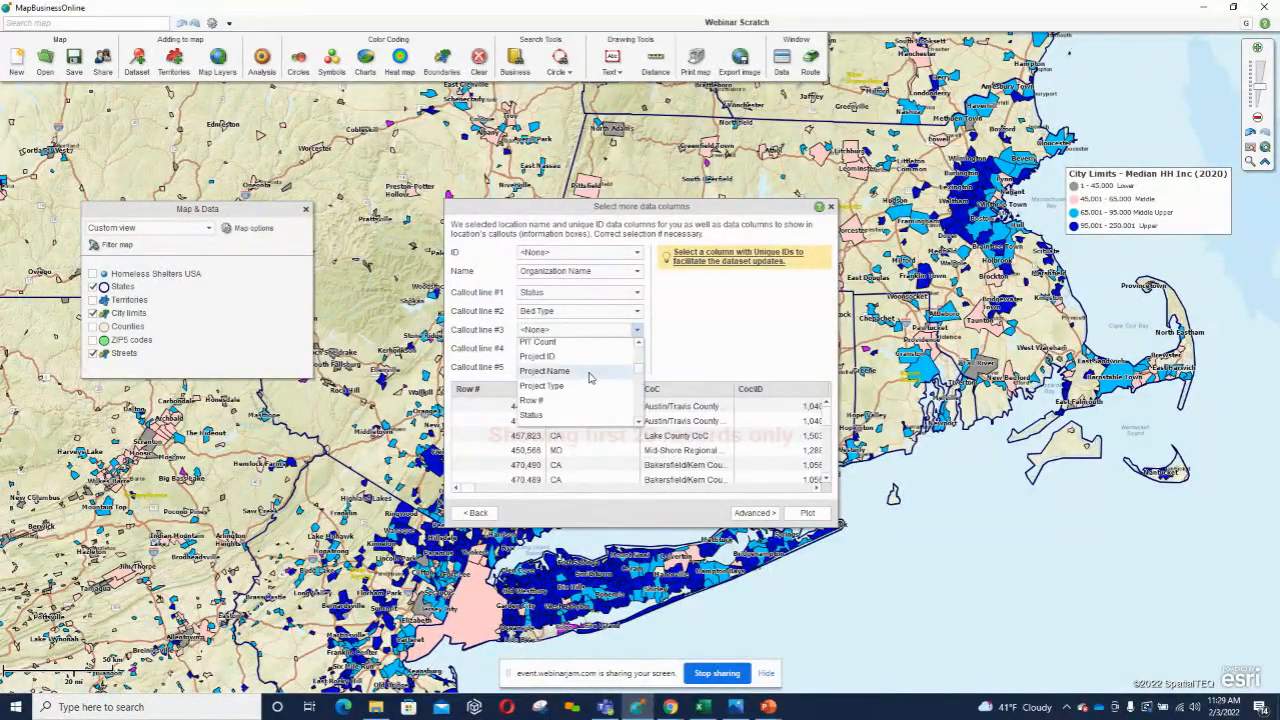
click(588, 373)
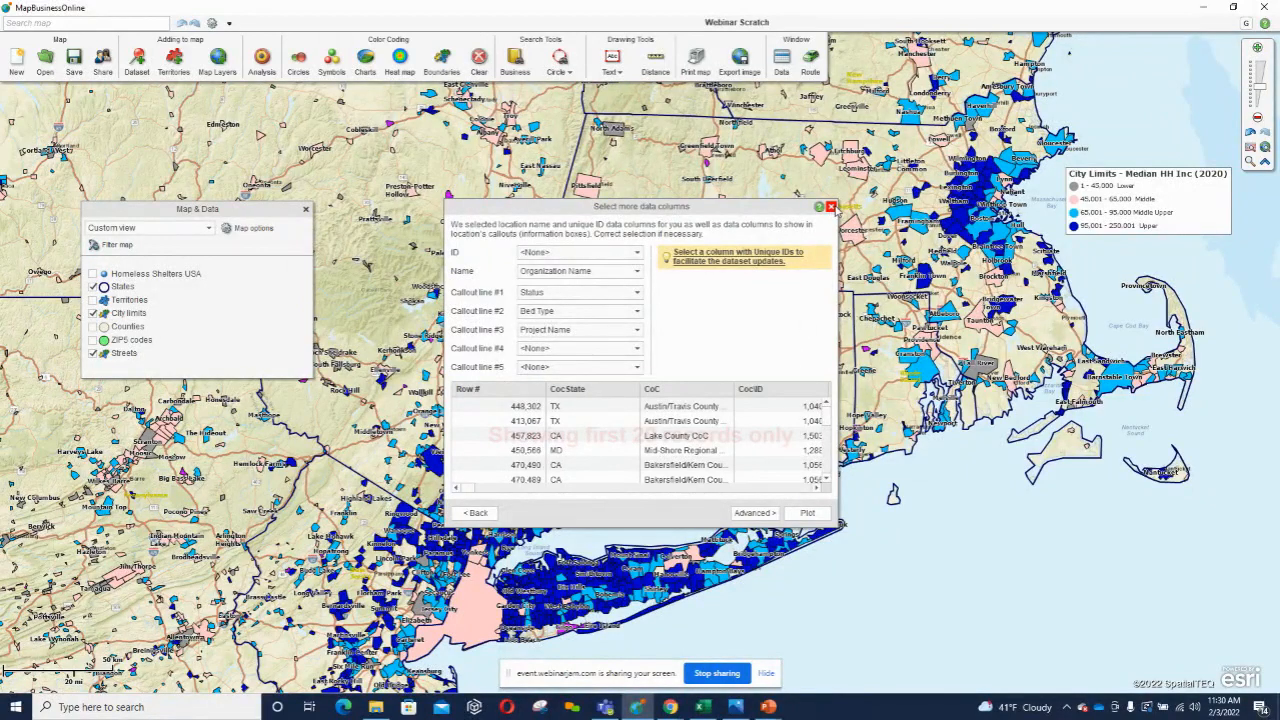
click(831, 207)
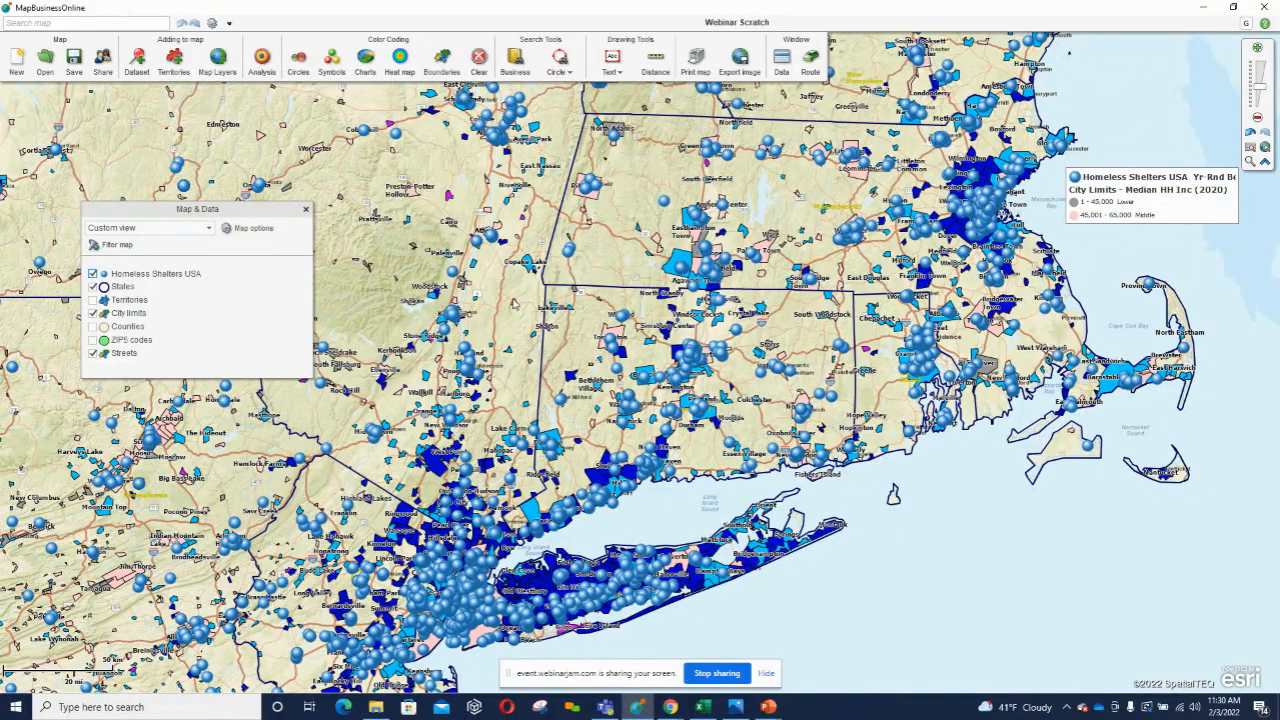
Examine the Homeless Shelters USA data table and its dataset name editor, and close both without changes.
click(779, 62)
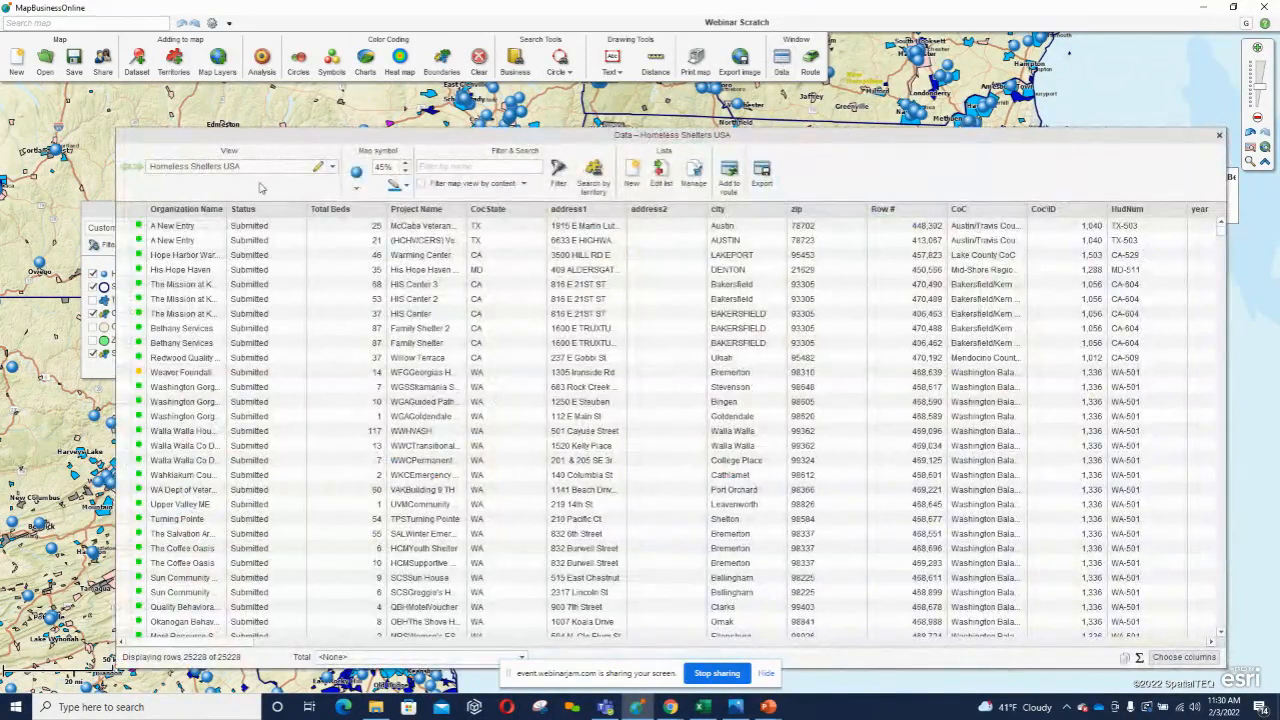
click(318, 168)
click(635, 327)
mouse_move(635, 327)
mouse_down()
mouse_move(556, 335)
mouse_move(622, 335)
mouse_up()
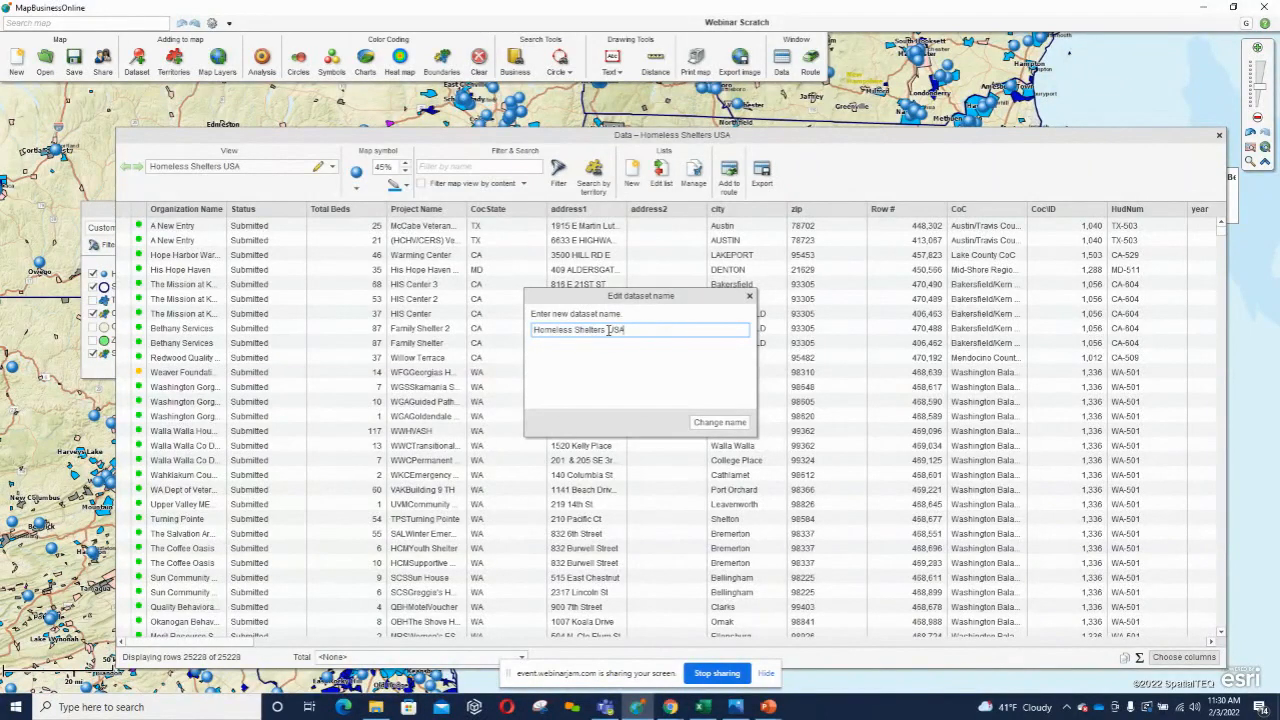
click(749, 297)
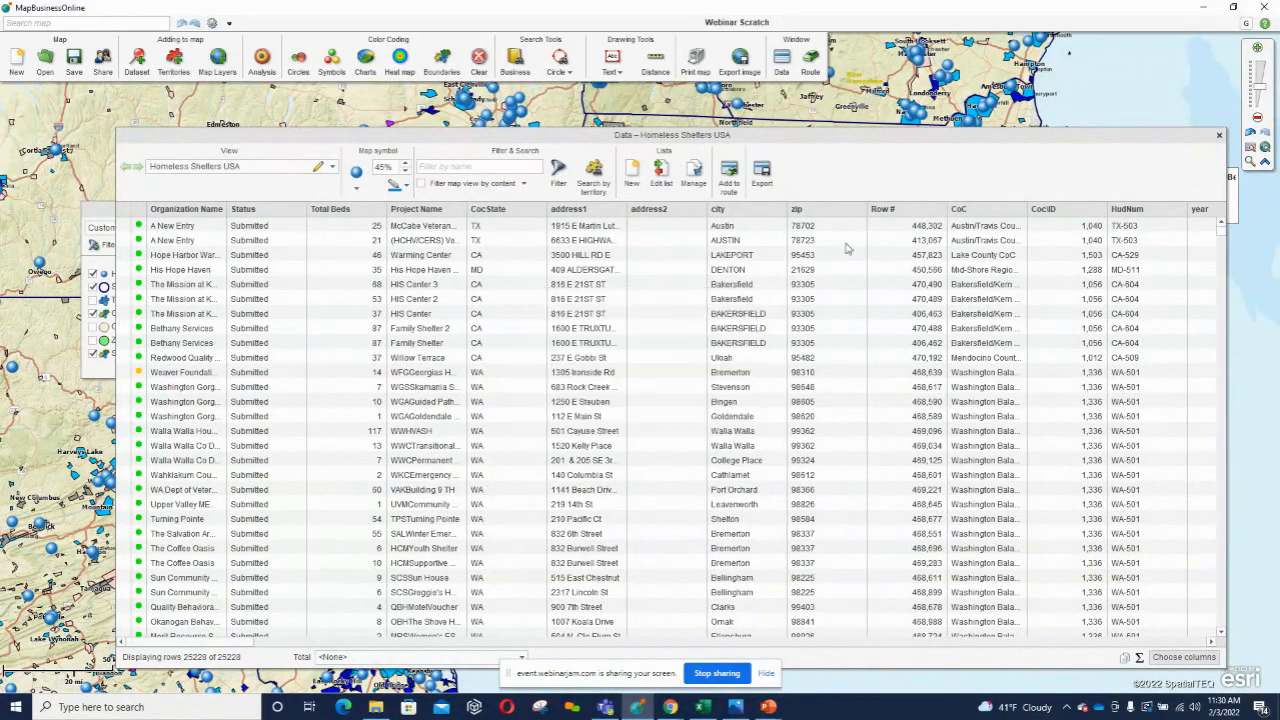
click(1219, 135)
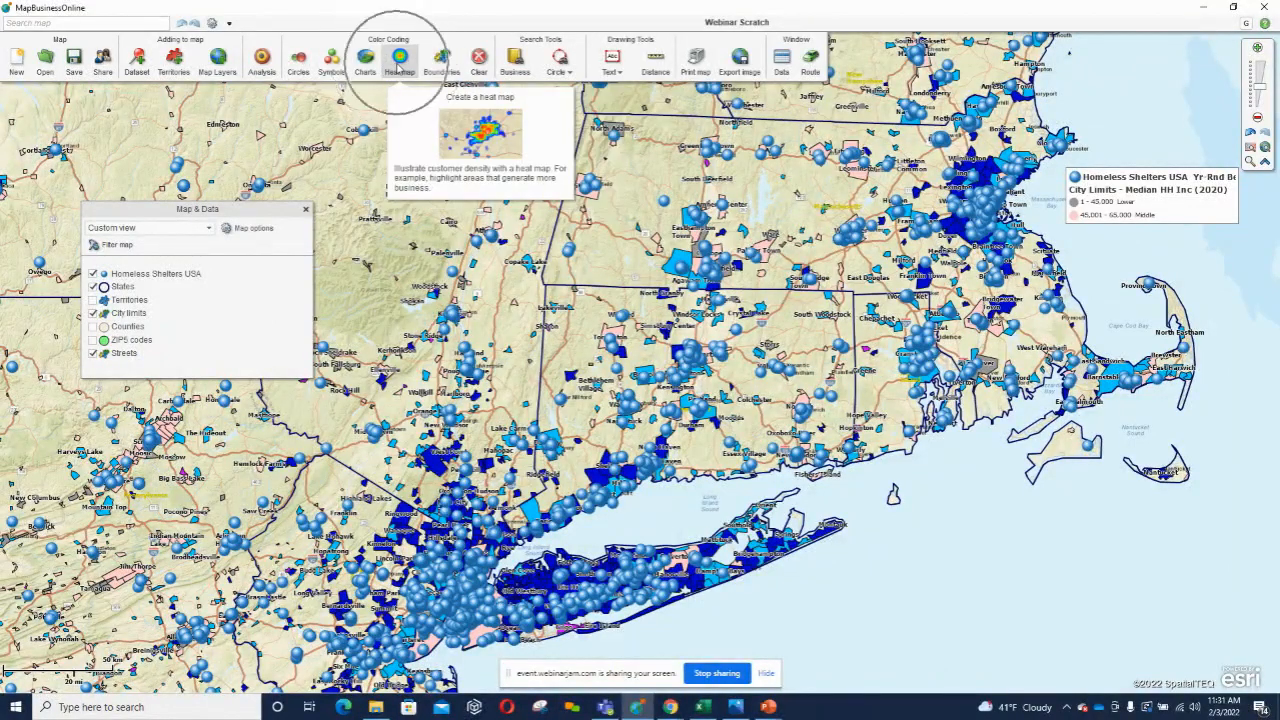
Start color-coded symbols for the shelters without summarizing by geography, and choose Year-Round Beds as the data column.
click(331, 68)
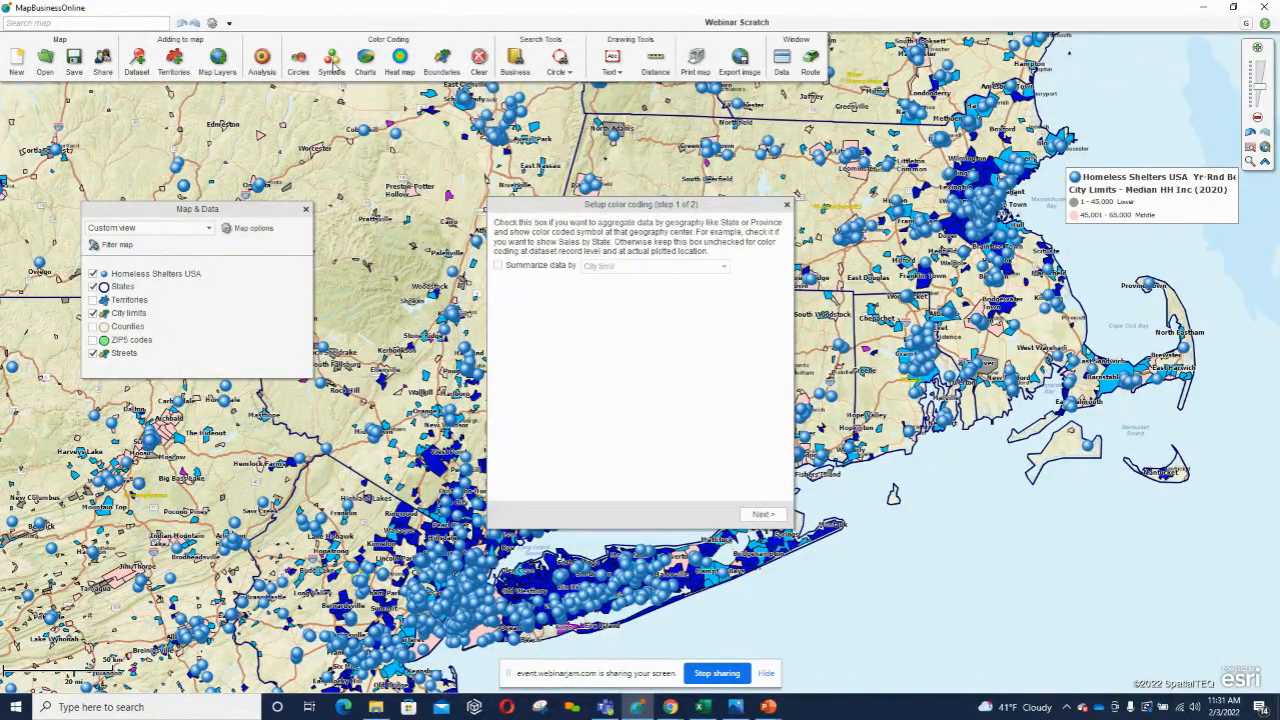
click(763, 515)
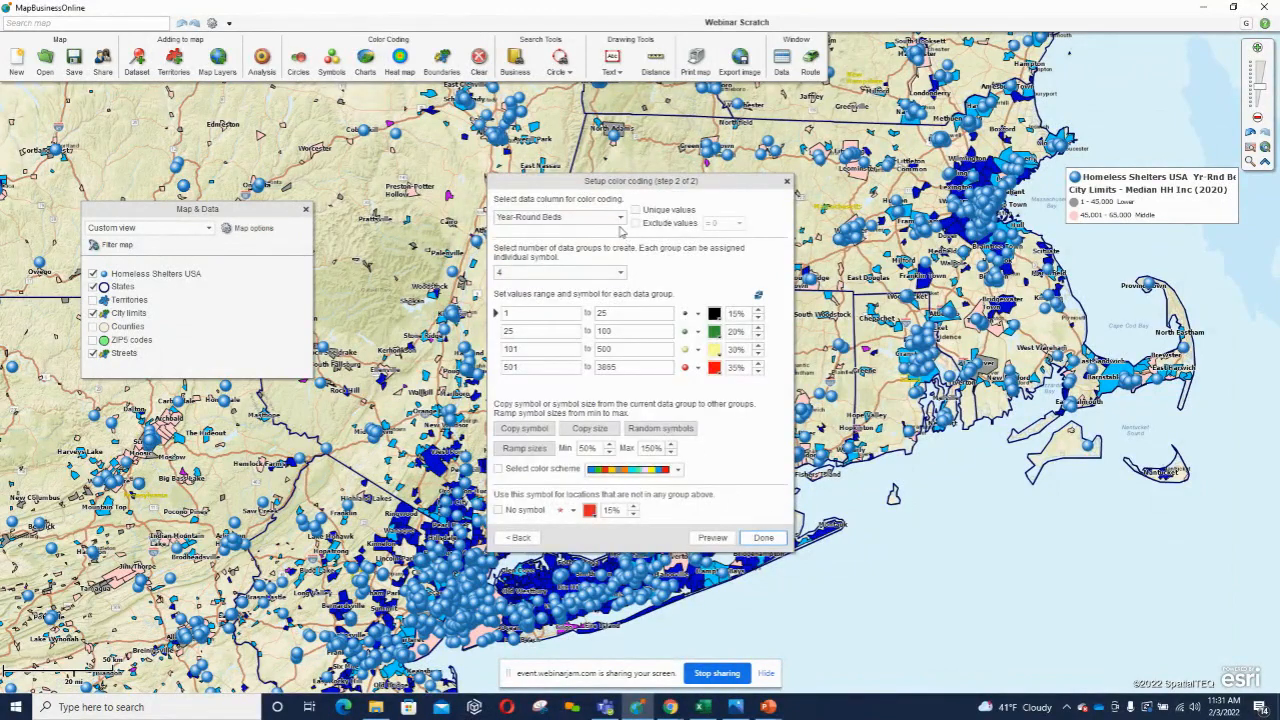
click(621, 216)
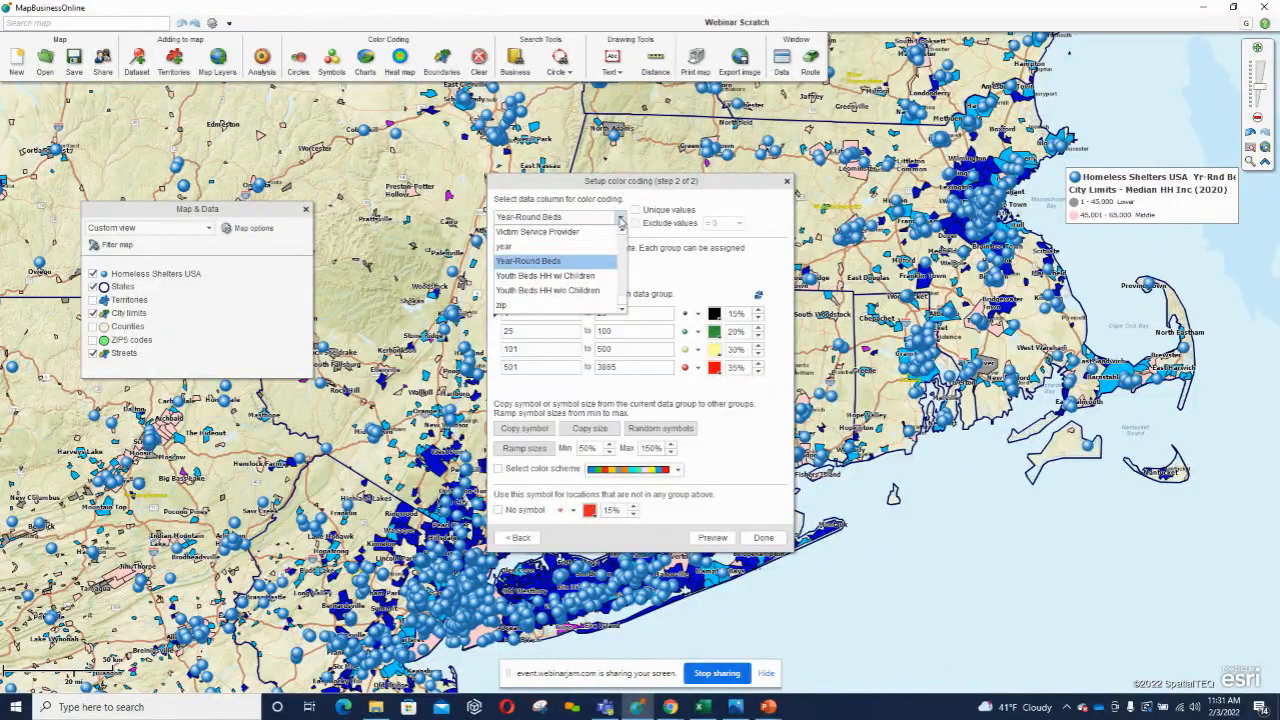
click(645, 273)
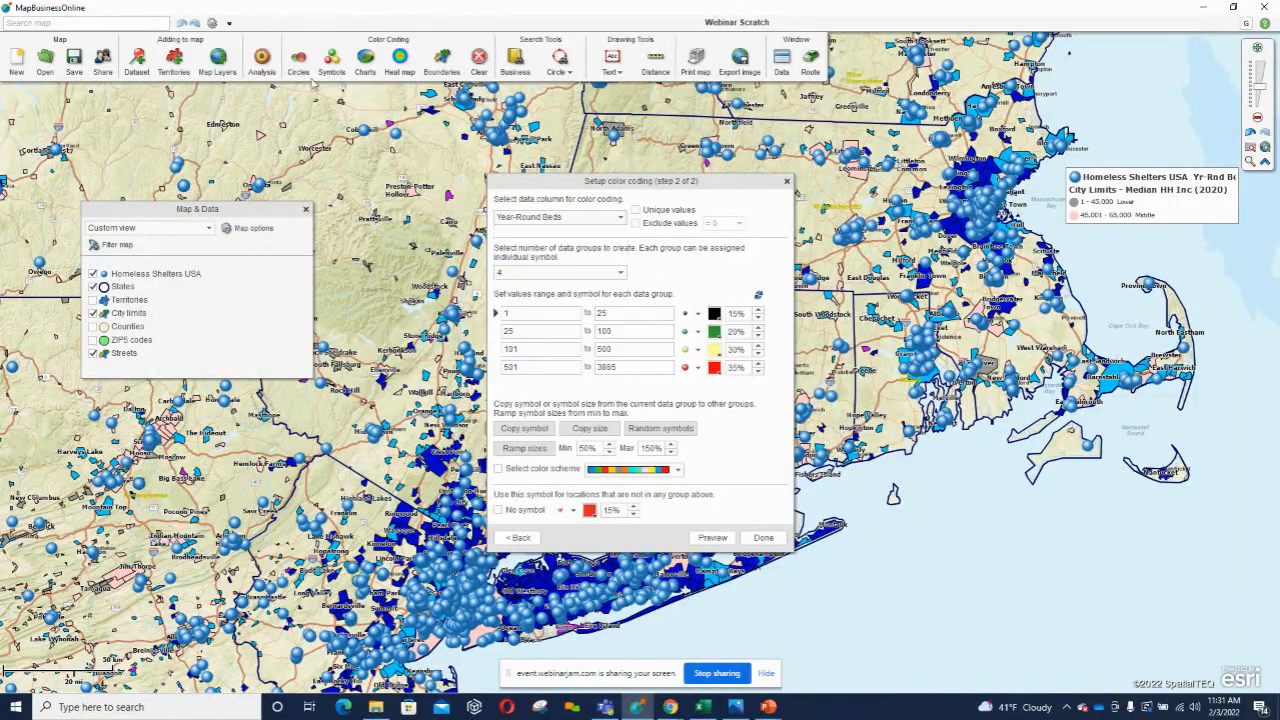
click(621, 217)
drag(621, 301, 621, 301)
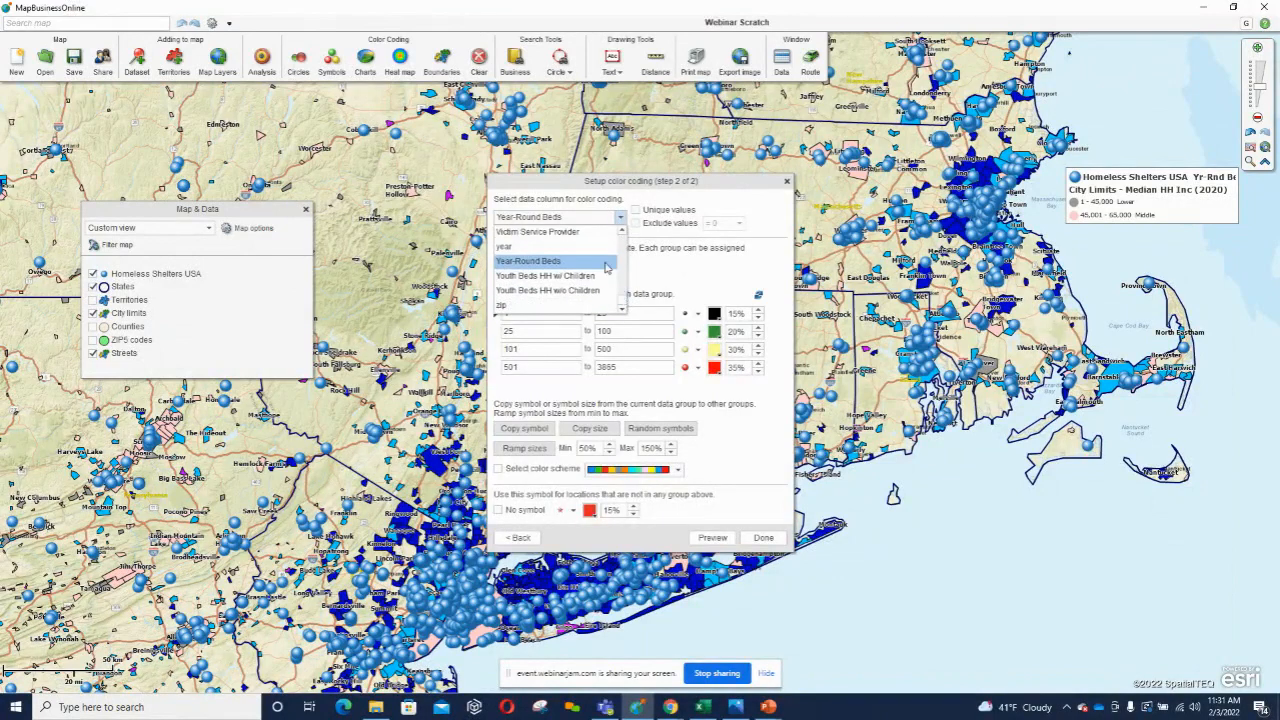
click(545, 263)
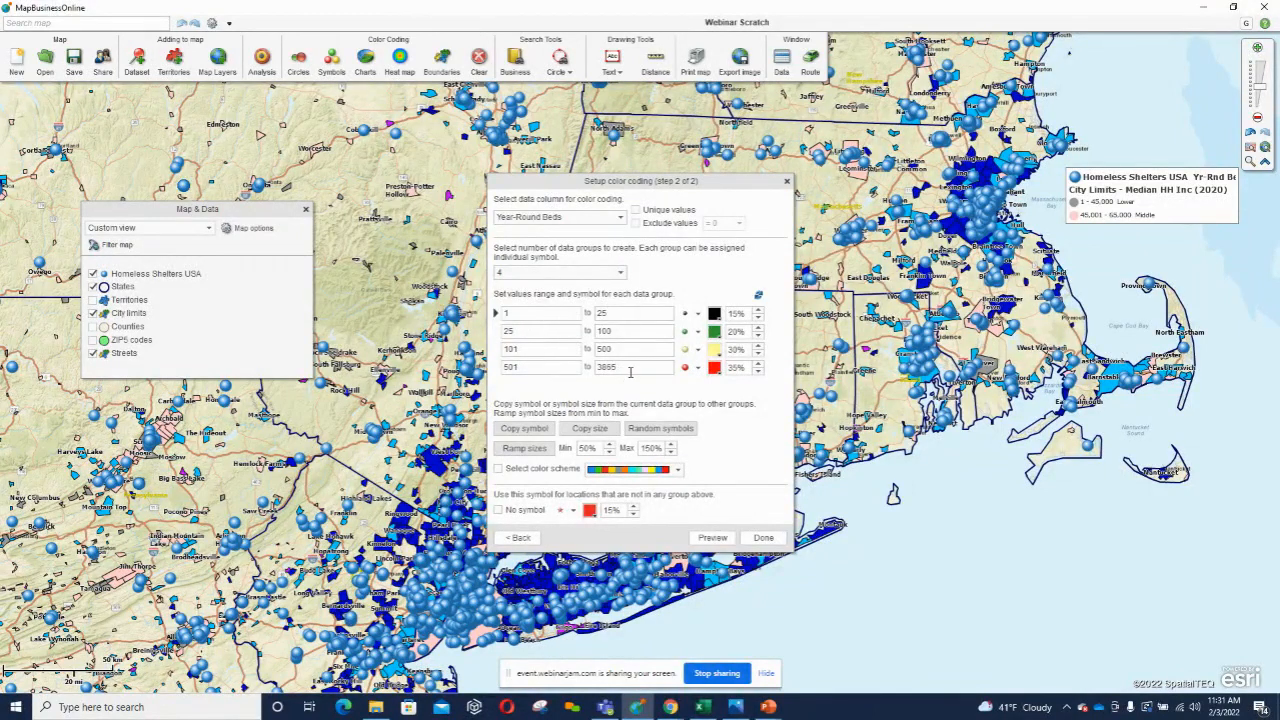
Review the value ranges of the four Year-Round Beds data groups in the color-coding setup.
click(508, 314)
drag(634, 369, 600, 367)
click(614, 313)
click(506, 314)
click(527, 349)
click(607, 330)
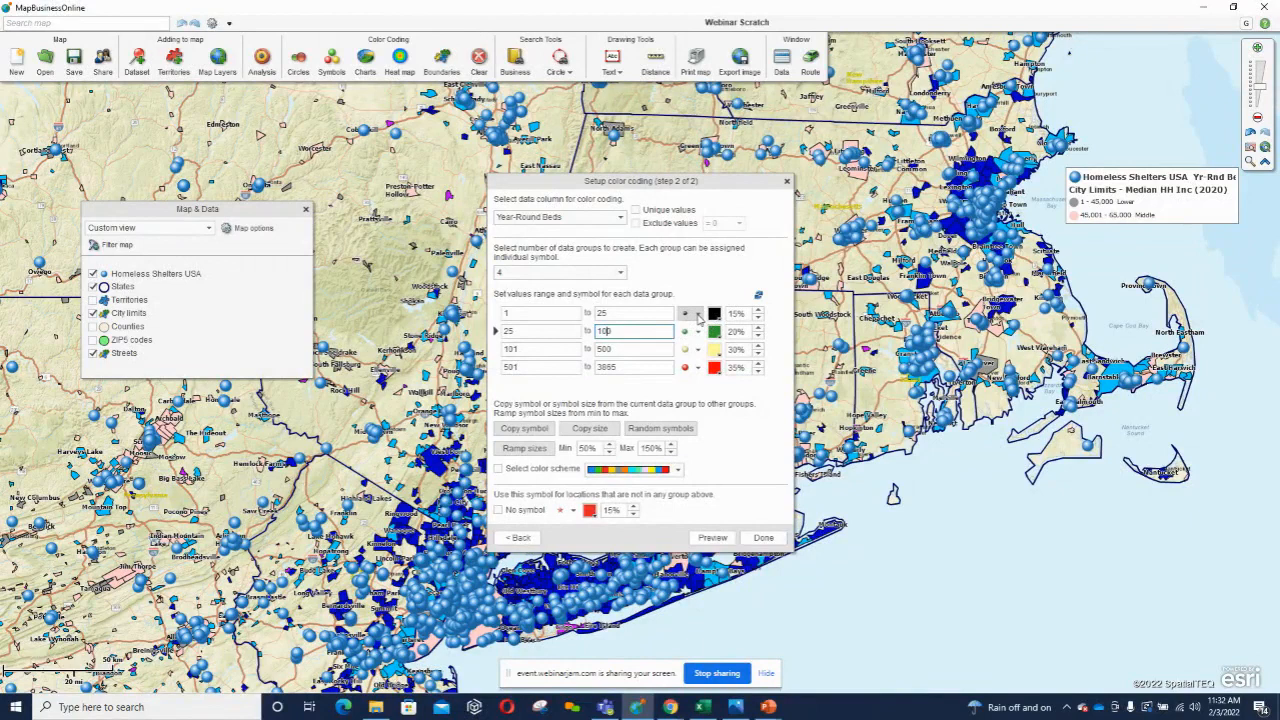
Examine the custom symbols available for the 1 to 25 beds group and close the symbol library.
click(697, 314)
drag(876, 392, 876, 348)
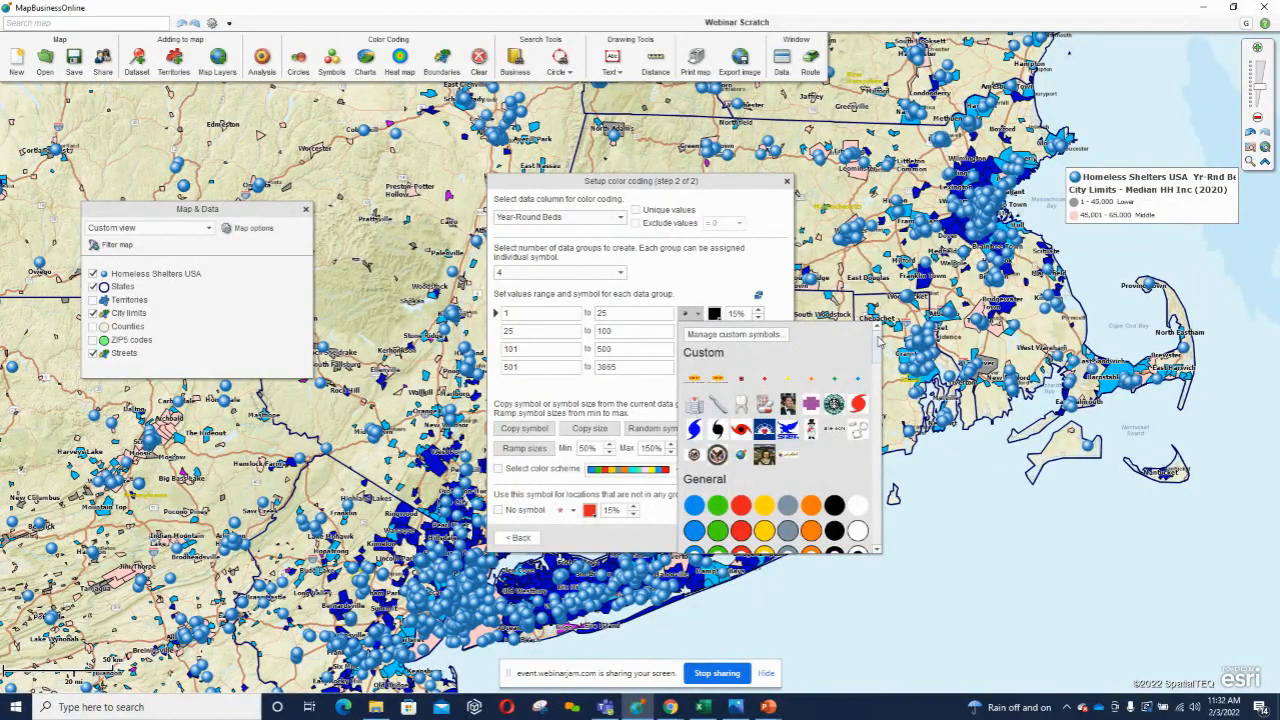
scroll(878, 344, down, 1)
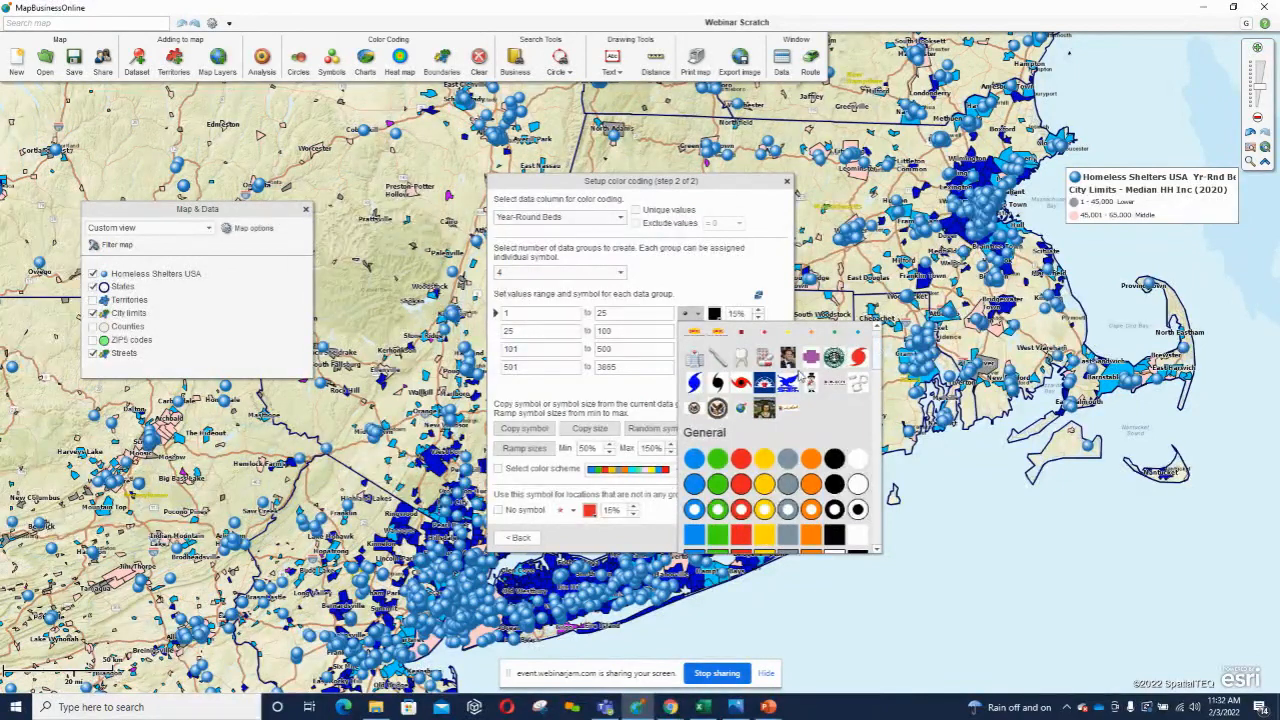
mouse_move(791, 367)
mouse_move(867, 357)
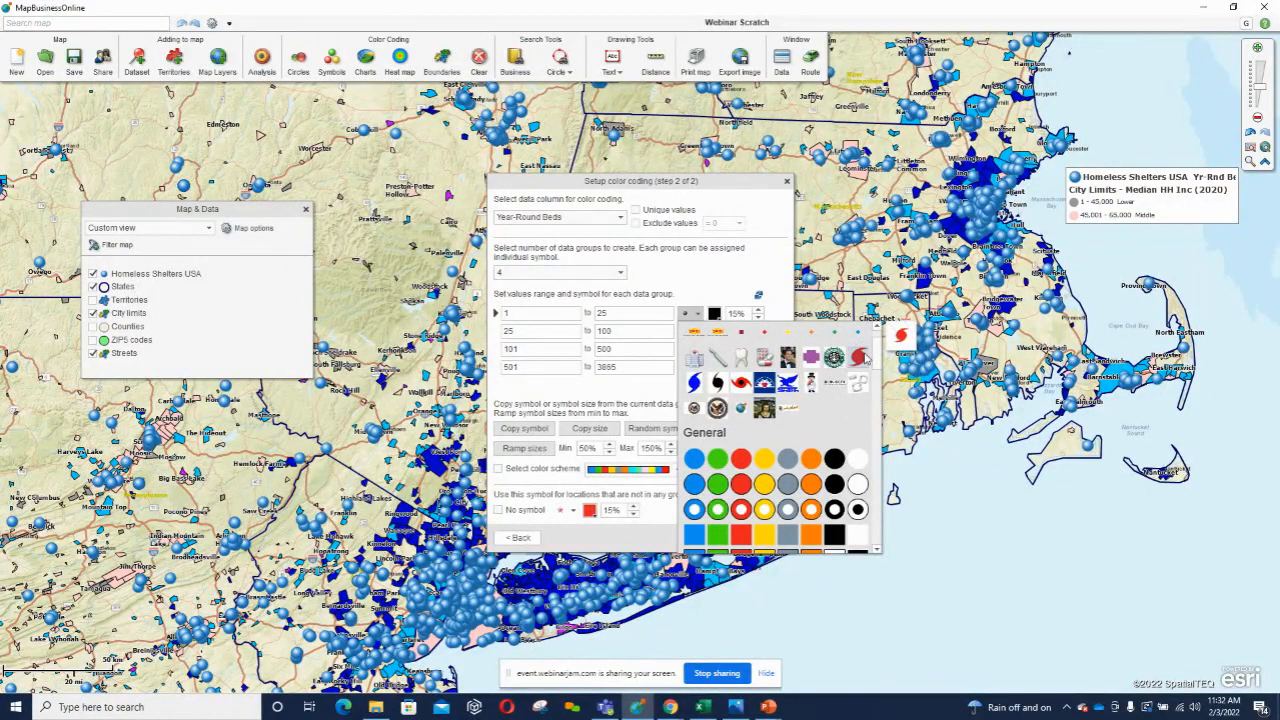
mouse_move(767, 416)
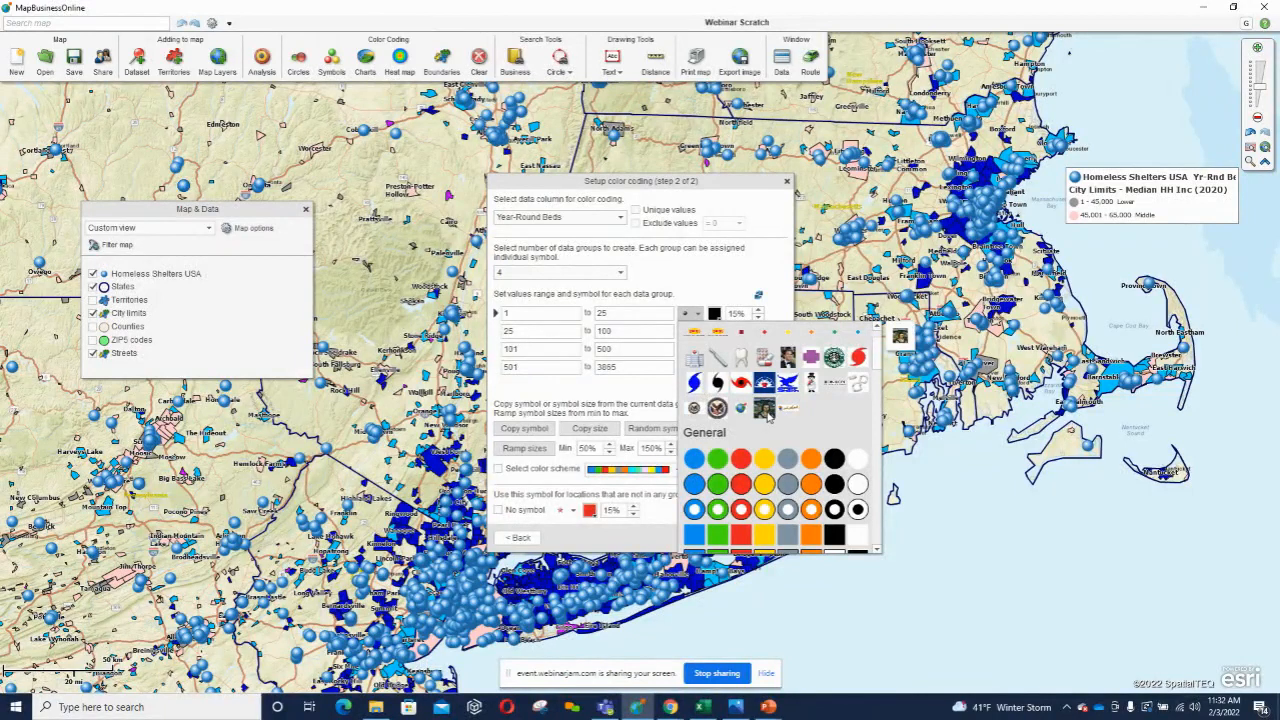
click(755, 280)
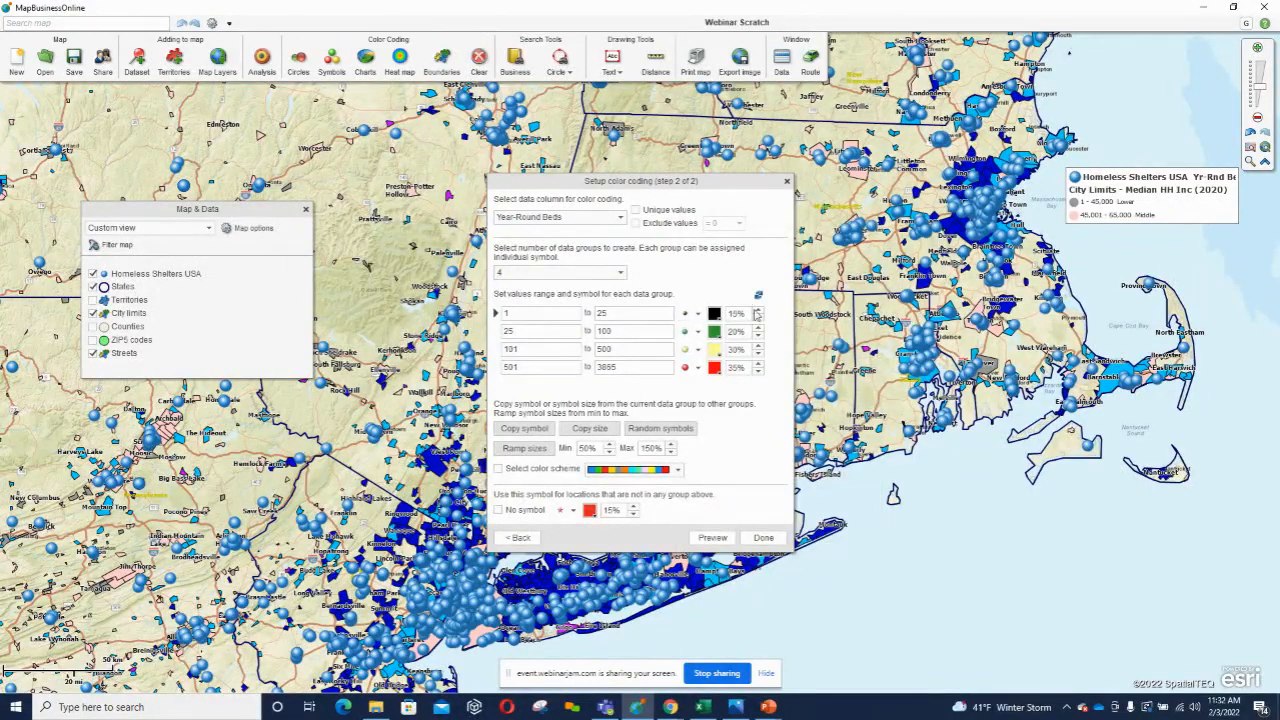
Examine the general symbols and the size adjustment for the 1 to 25 beds group, keeping its size at 15%.
click(697, 314)
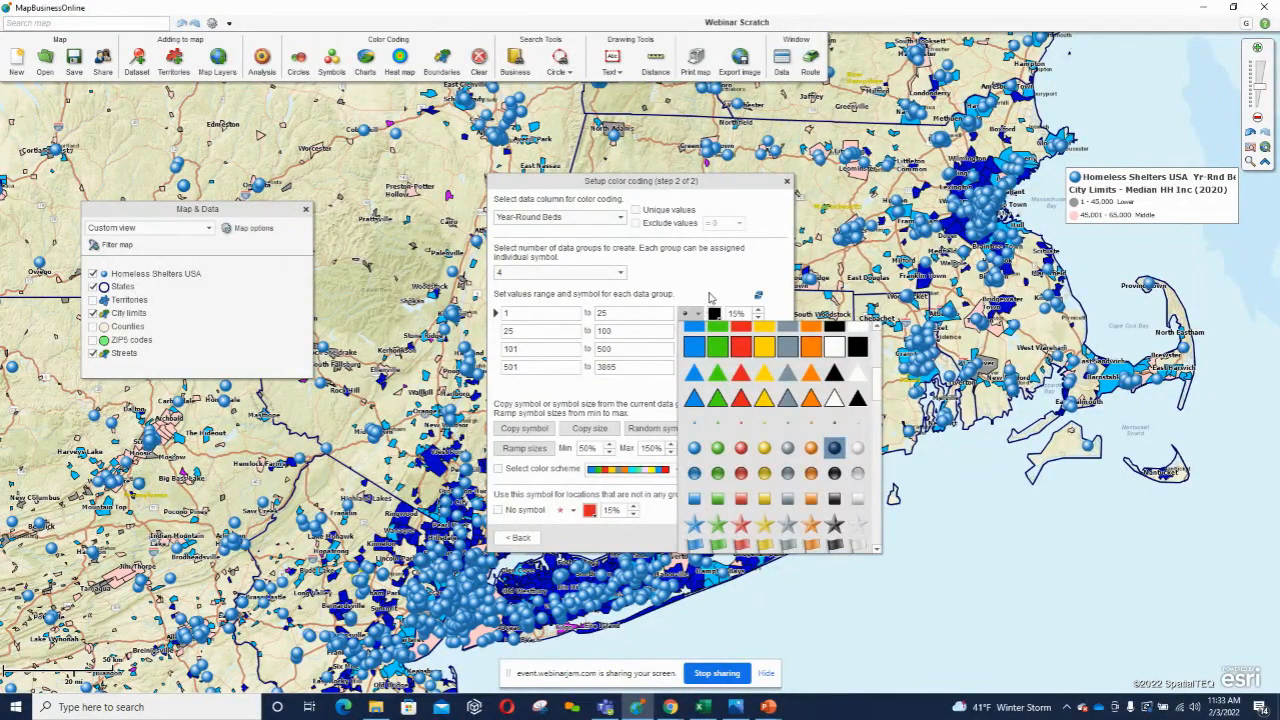
click(715, 288)
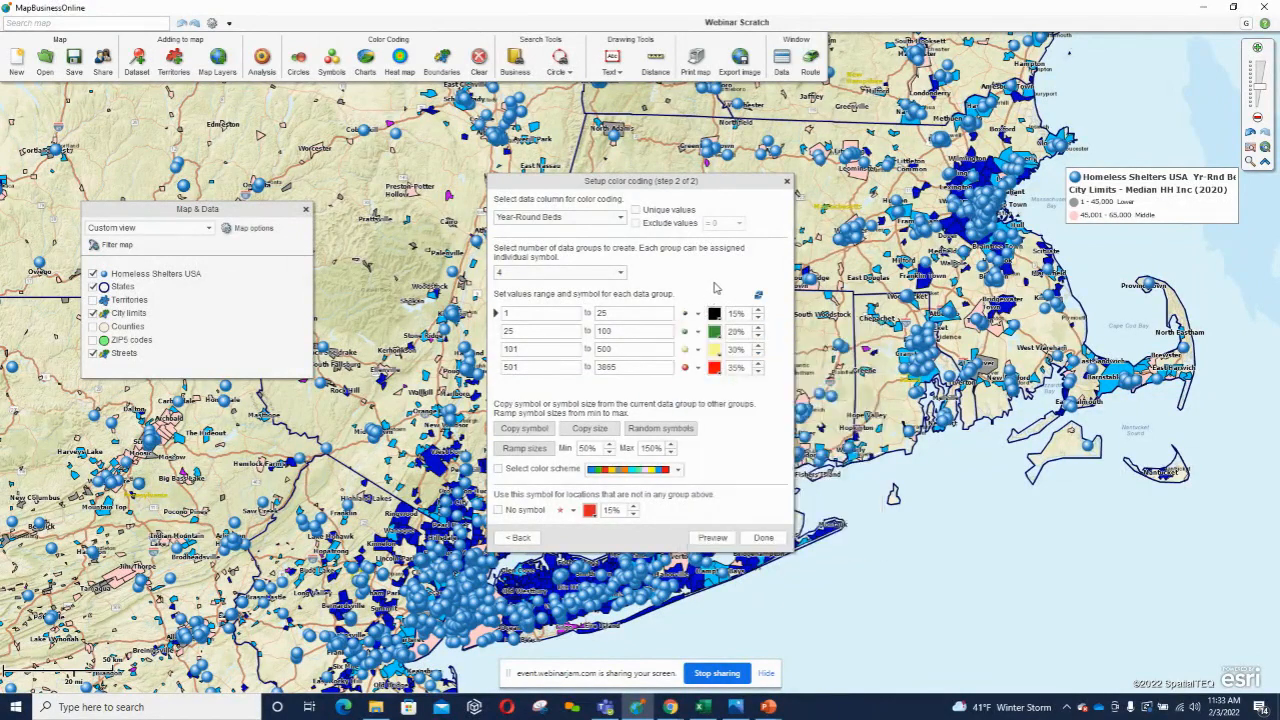
click(758, 311)
click(758, 318)
click(692, 315)
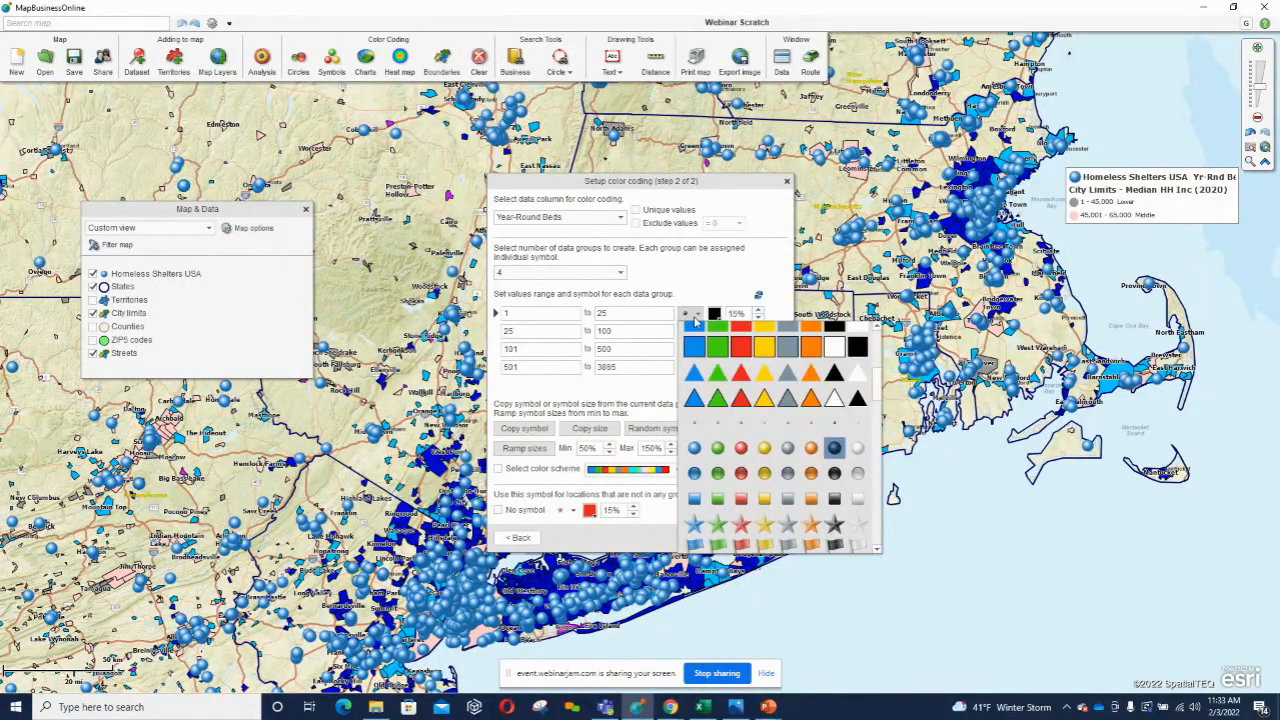
click(696, 310)
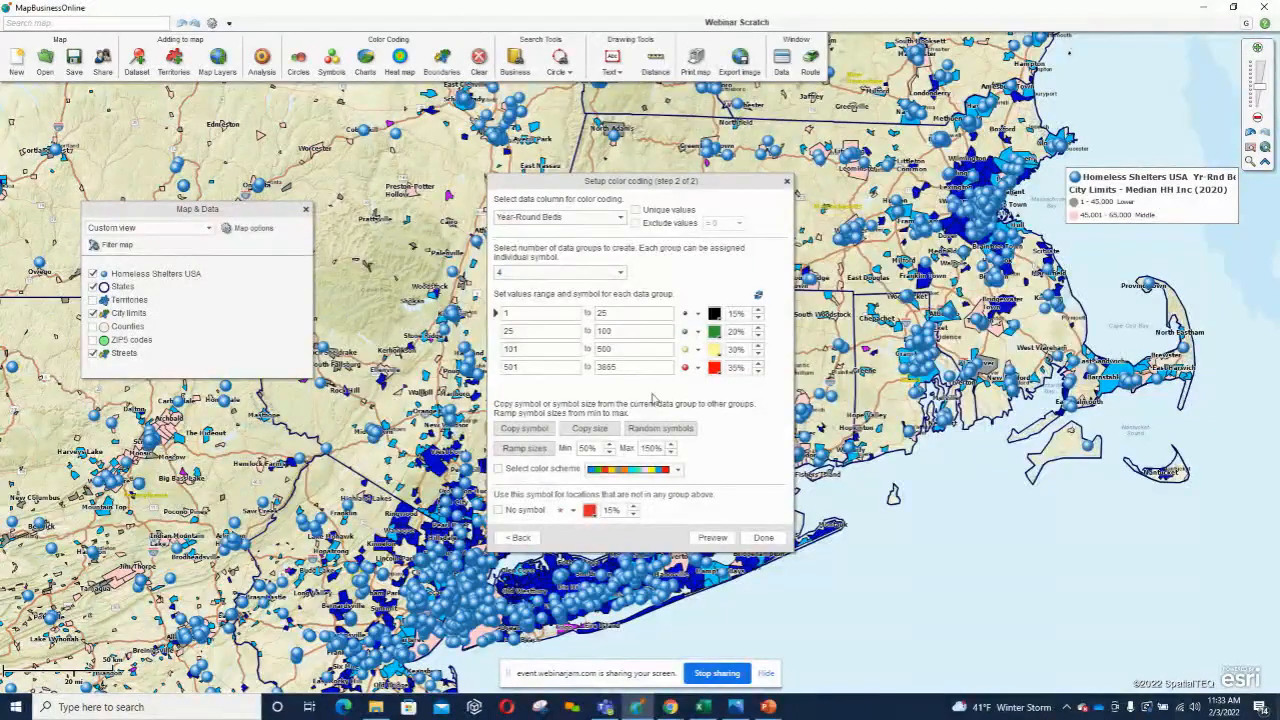
Copy the first group's symbol size to all groups, and set the second to fourth groups to 25%, 30% and 40%.
click(598, 429)
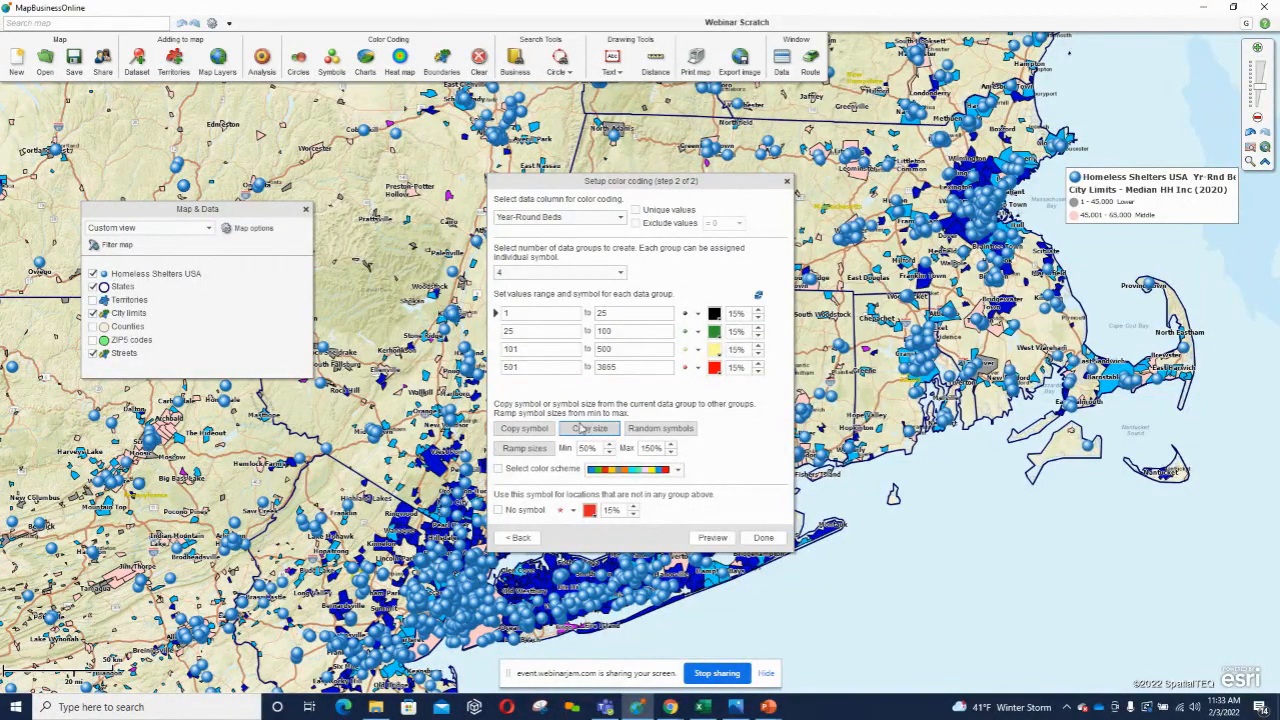
click(759, 329)
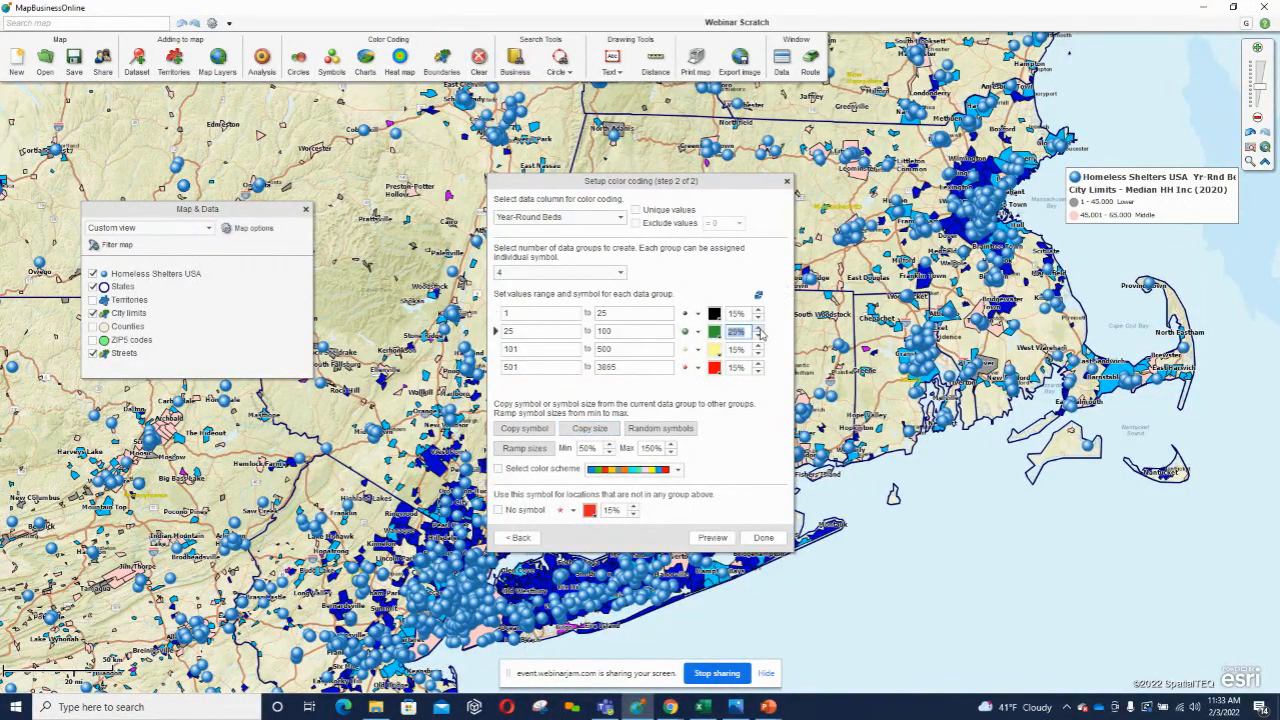
click(759, 346)
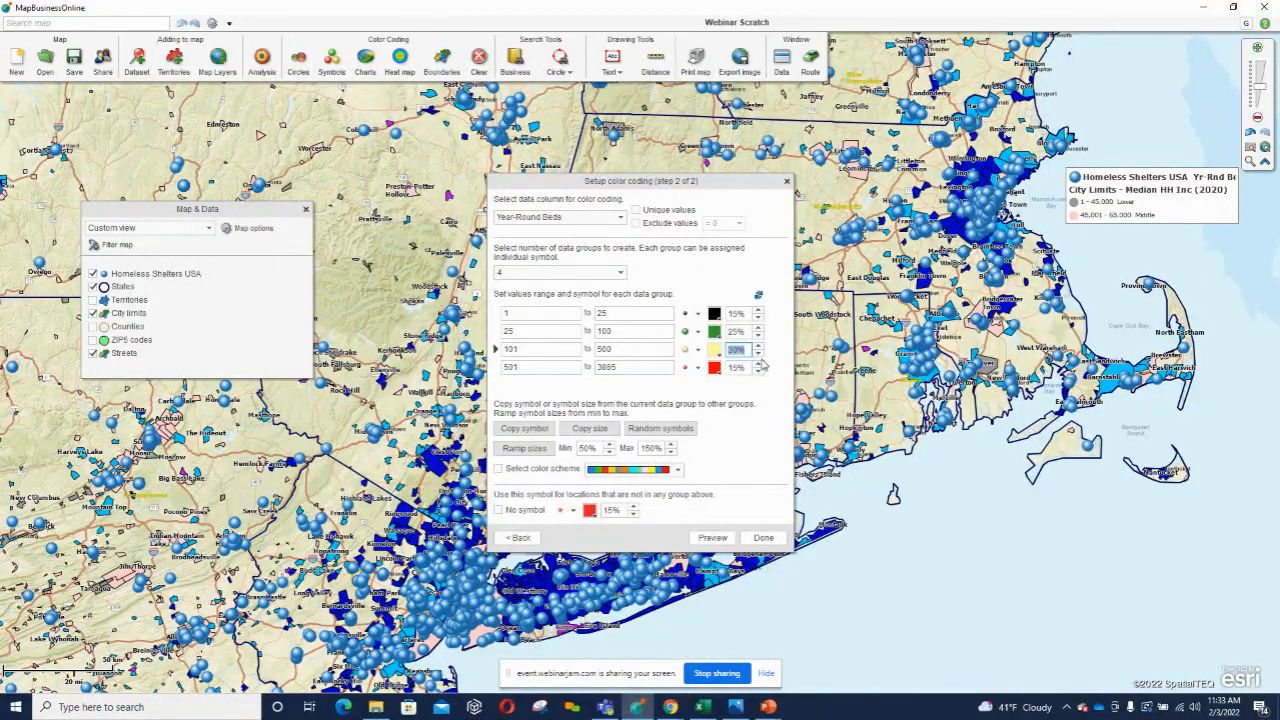
click(760, 366)
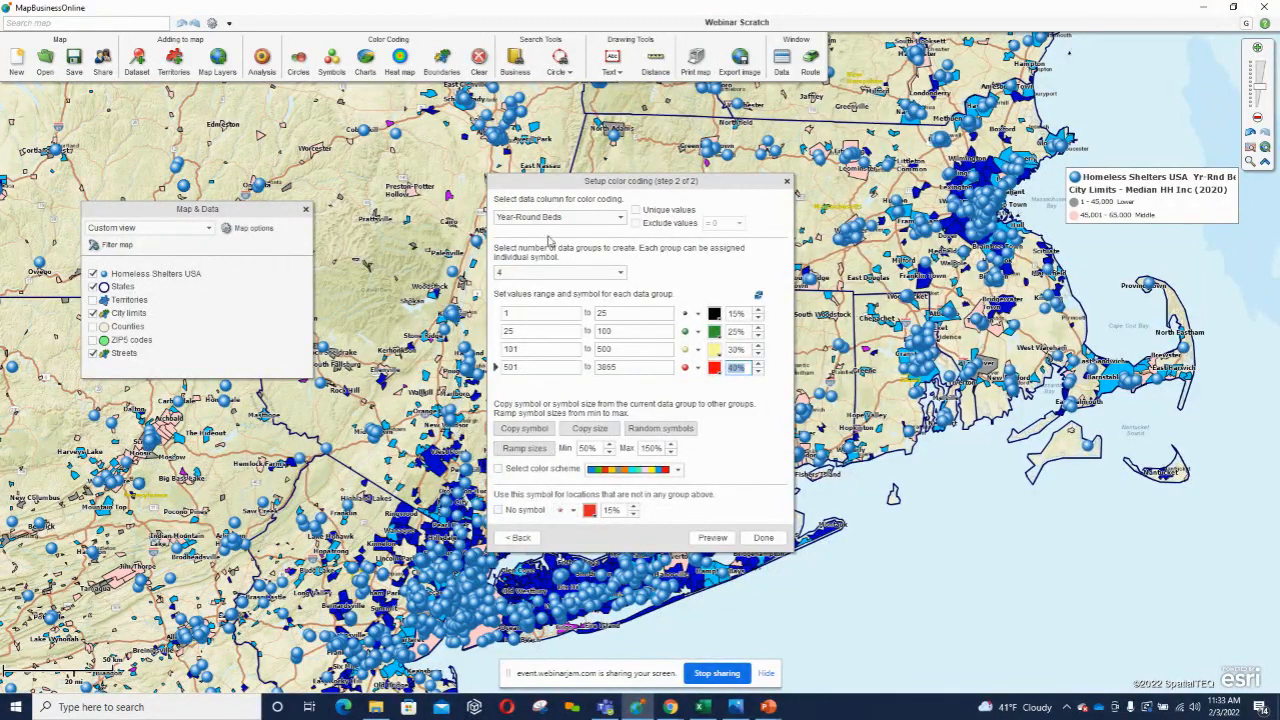
Use no symbol for shelters outside every data group and apply the color coding to the map.
click(498, 510)
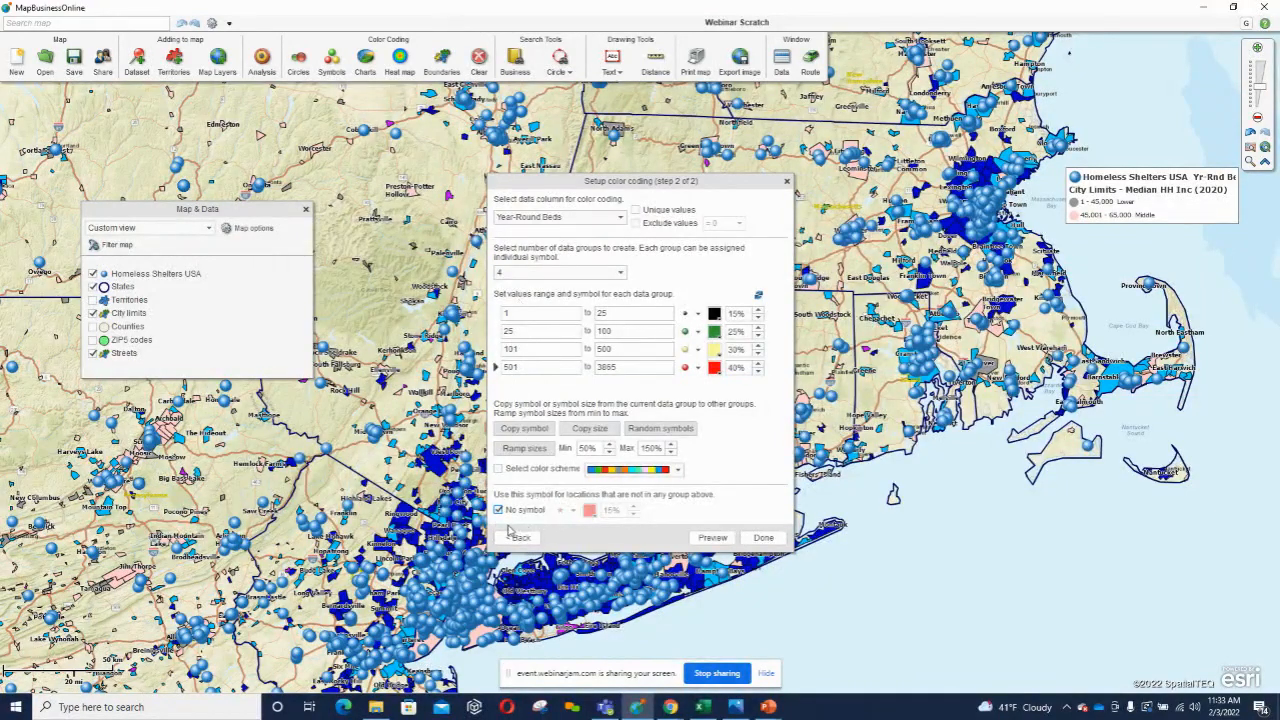
click(762, 539)
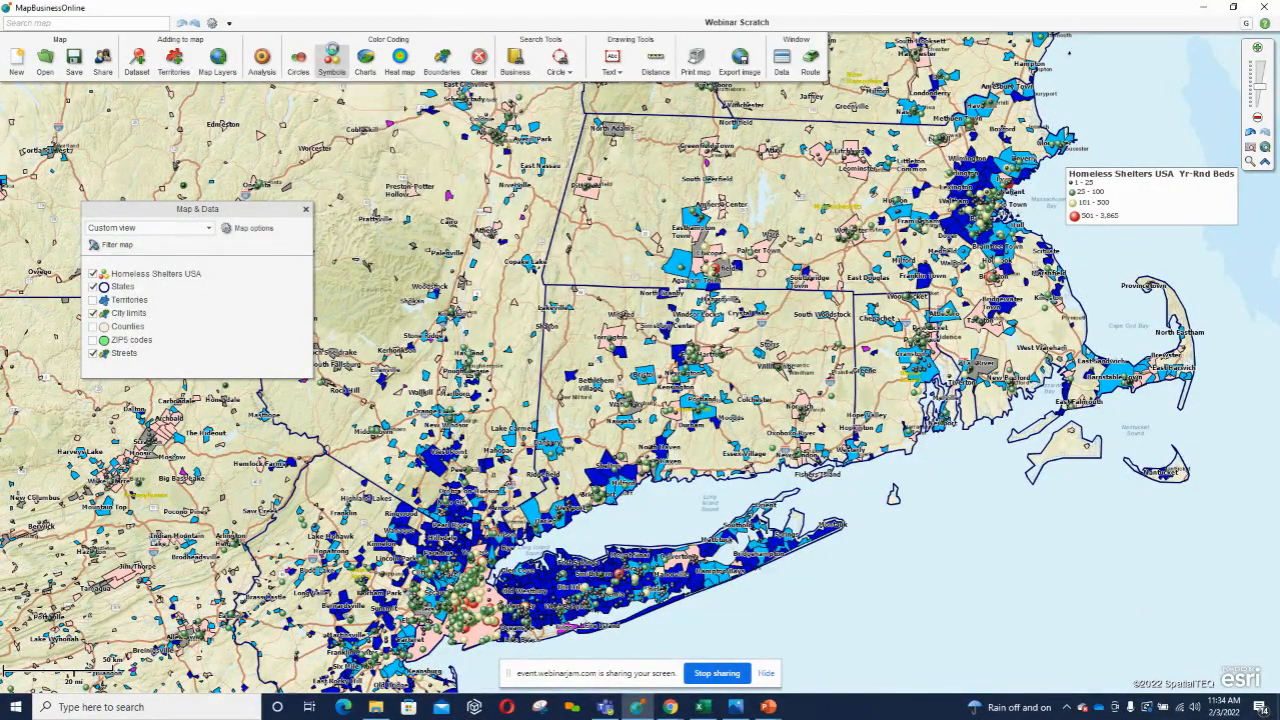
Reopen the shelters' color-coded symbol setup, review its bed groups, and close it.
click(334, 55)
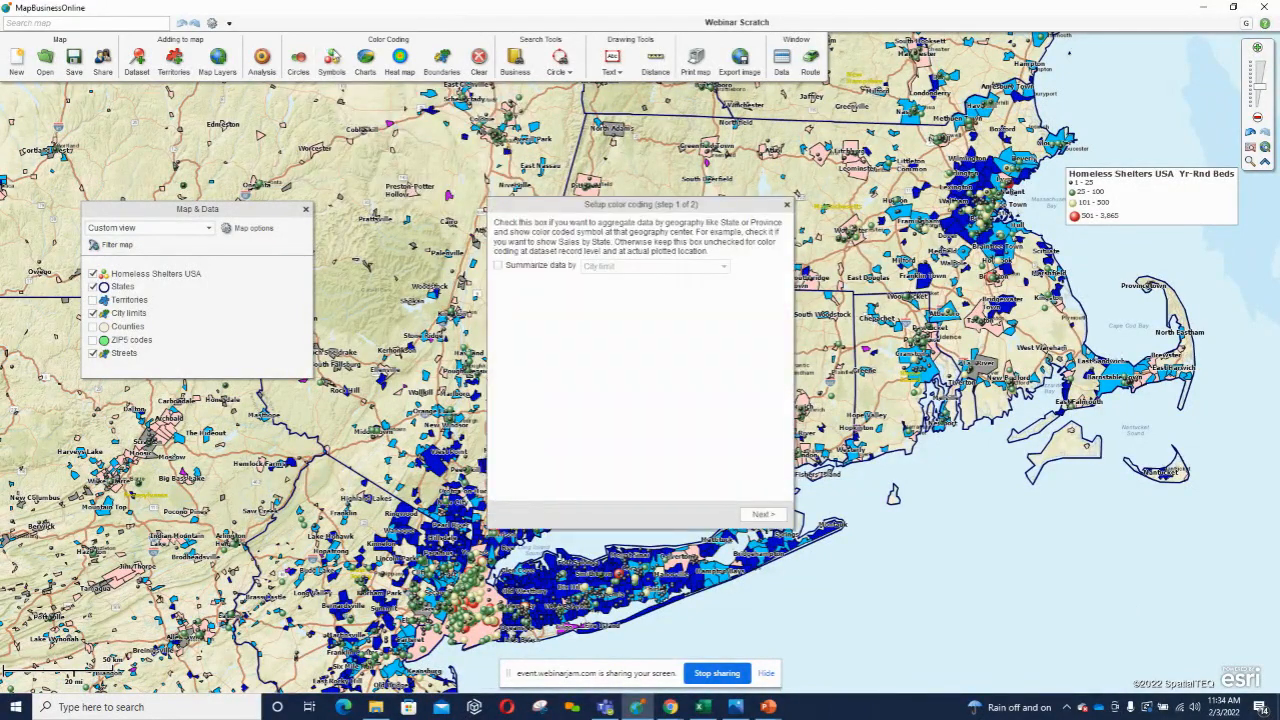
click(763, 513)
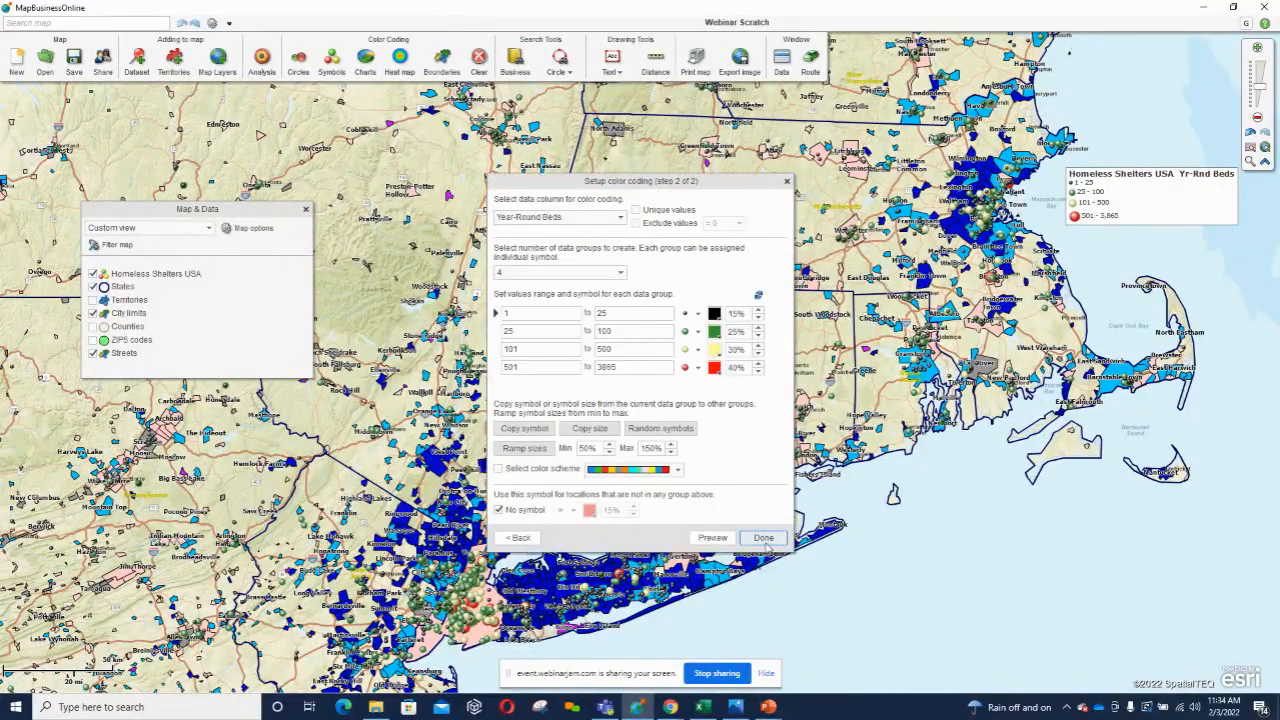
click(764, 538)
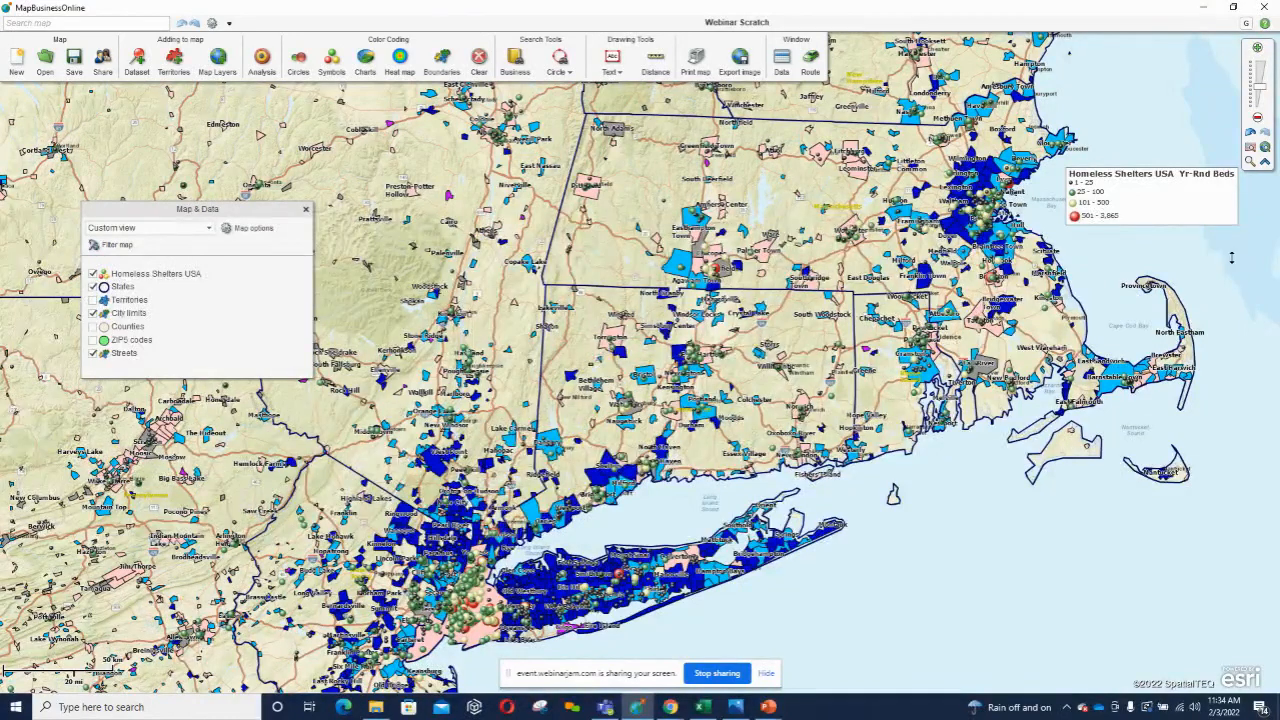
Enlarge the map legend so it shows all shelter bed groups and all city limits income groups.
mouse_move(1235, 229)
drag(1235, 225, 1253, 294)
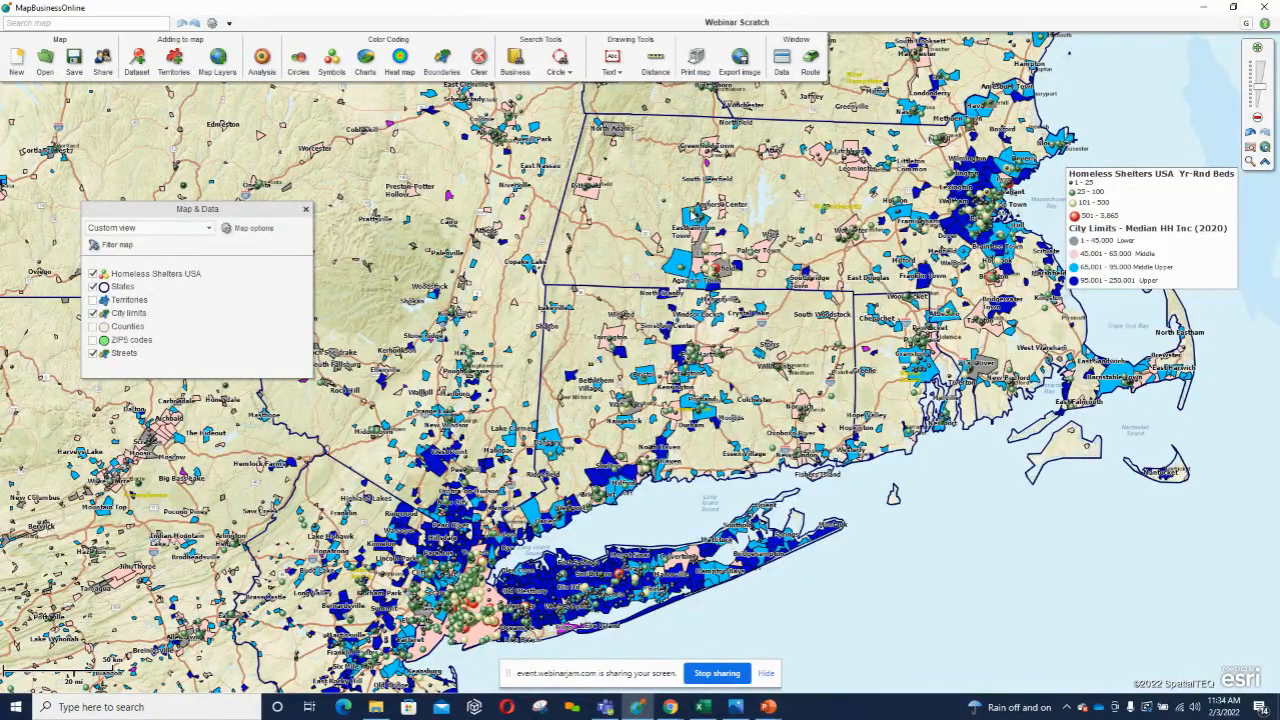
mouse_move(697, 213)
mouse_move(846, 228)
mouse_move(674, 377)
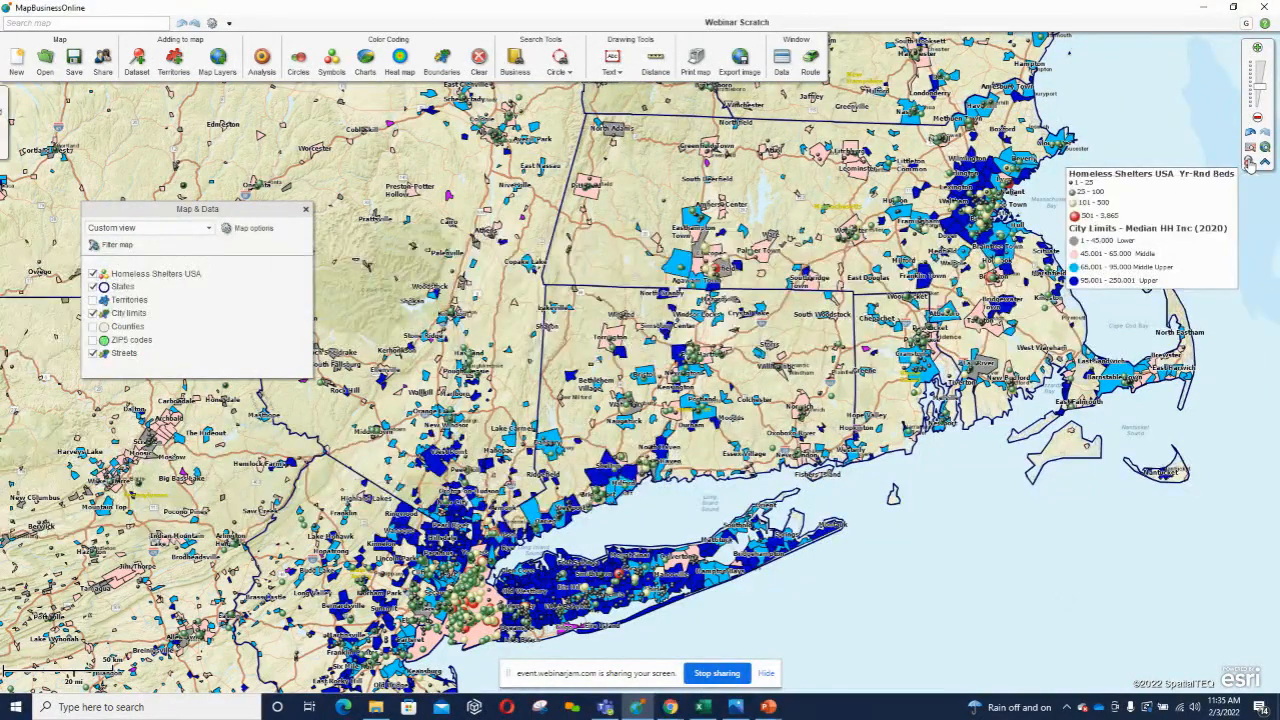
Zoom the map to New York City and Long Island, and move the Map & Data window clear of New York City.
click(1248, 160)
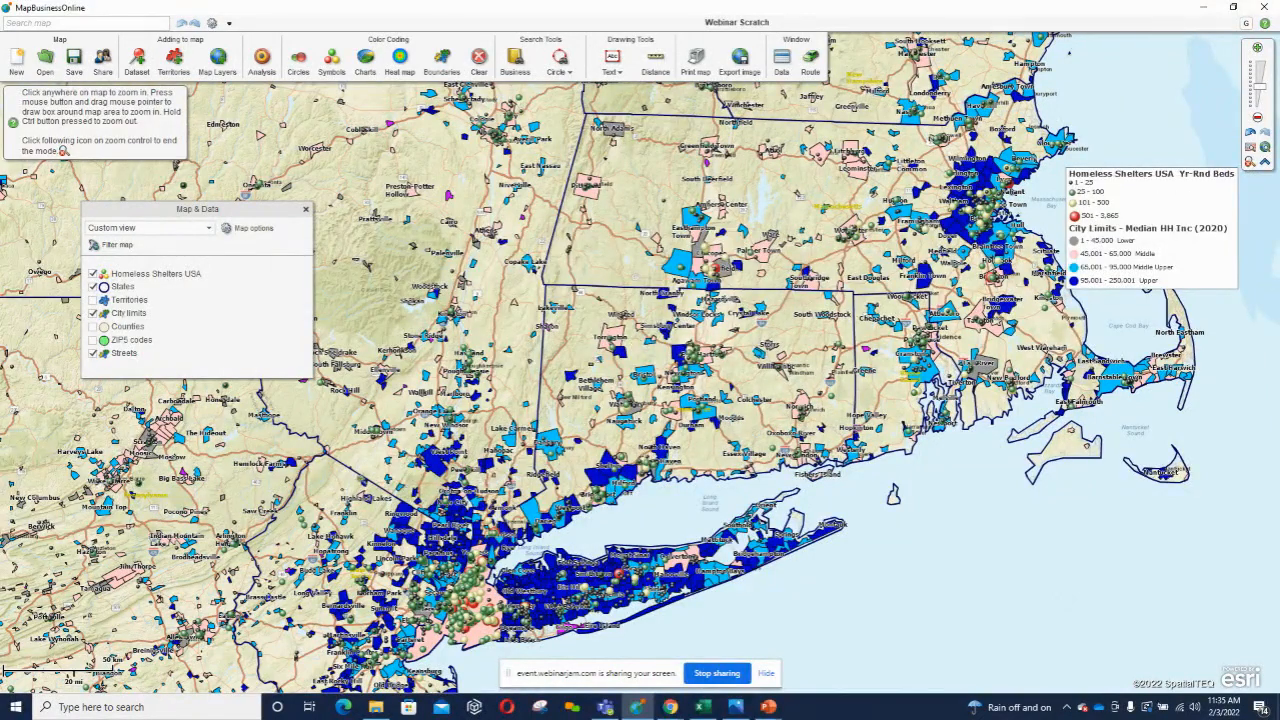
drag(360, 478, 836, 651)
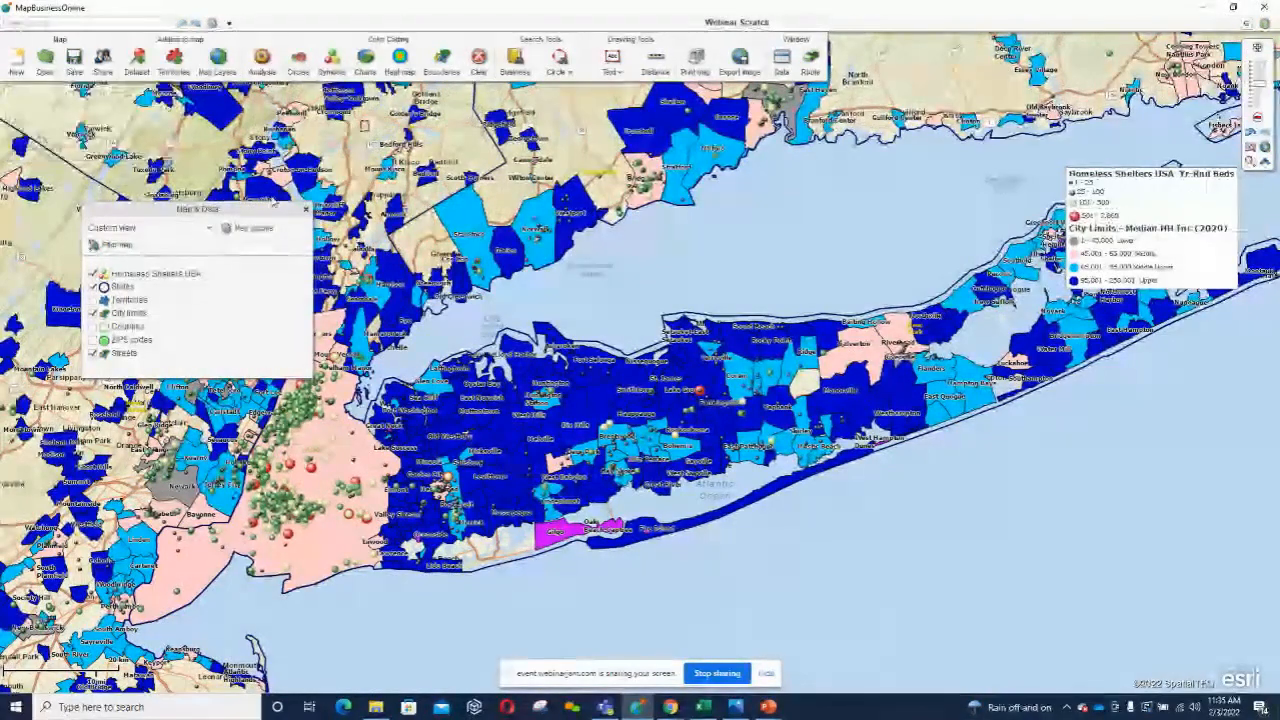
drag(269, 208, 1211, 474)
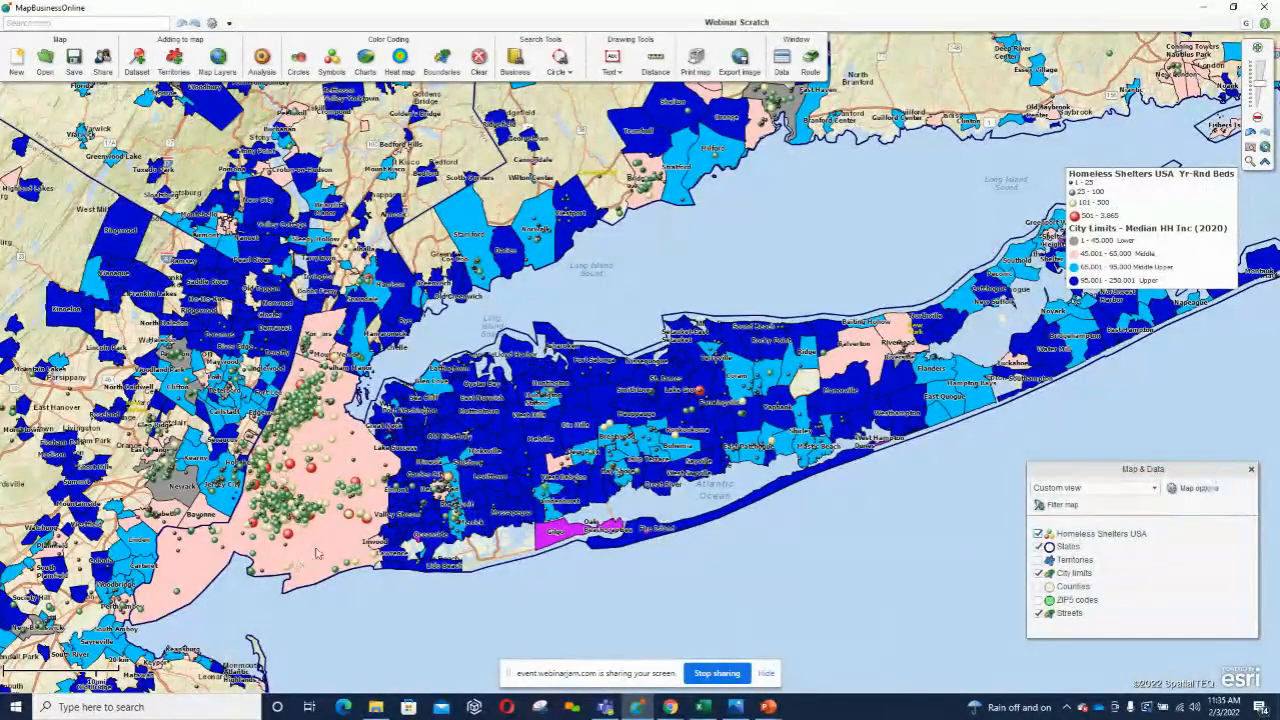
Start a data summary for the New York city limits, using Homeless Shelters USA as the column source.
mouse_move(322, 538)
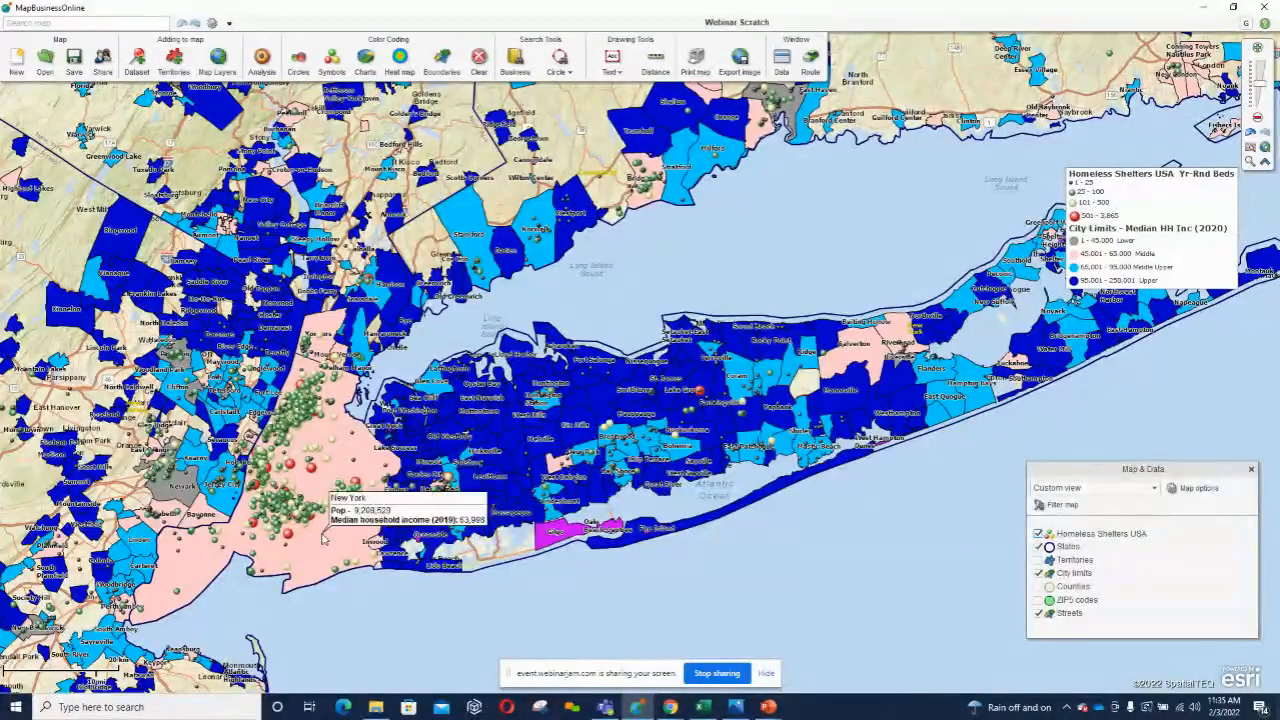
click(346, 447)
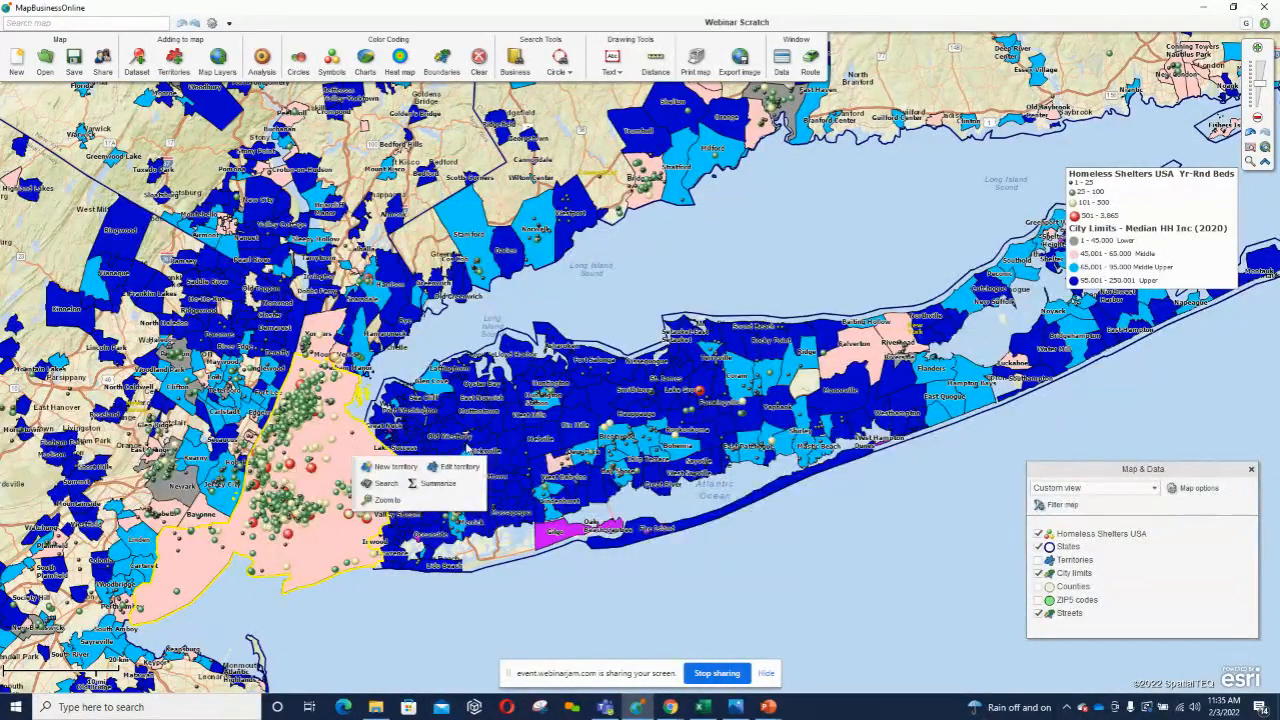
click(422, 484)
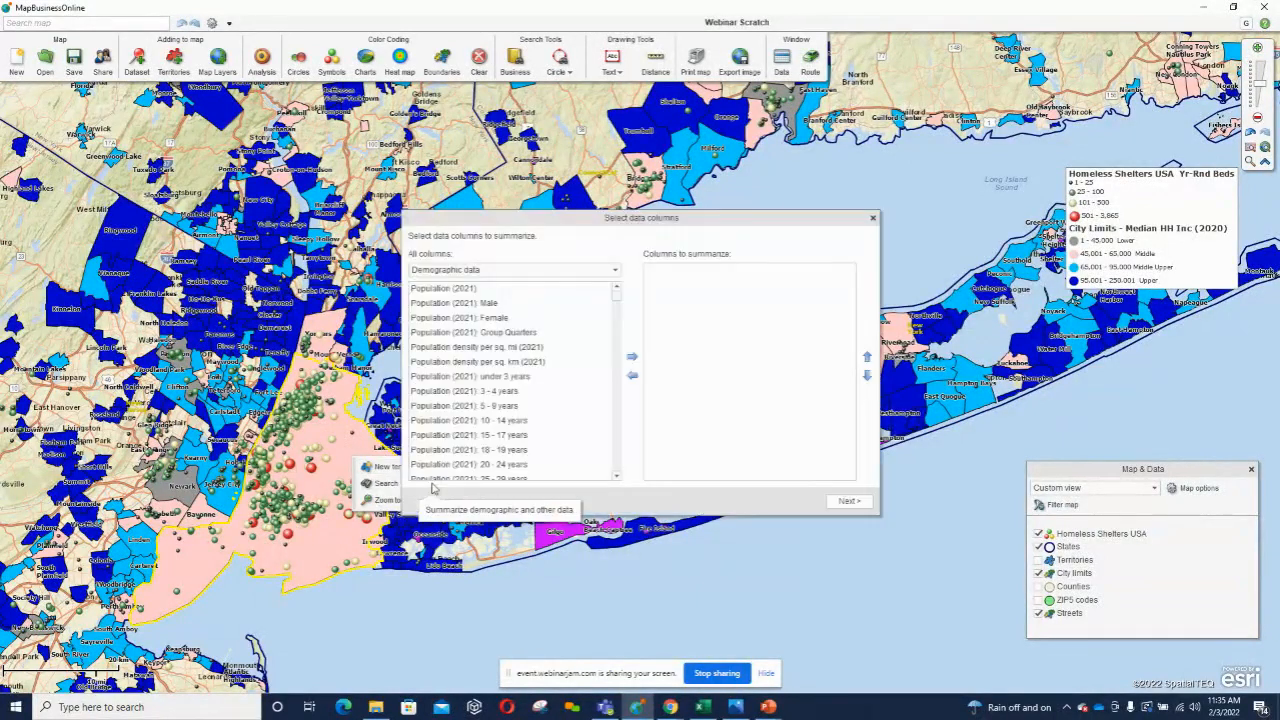
click(614, 270)
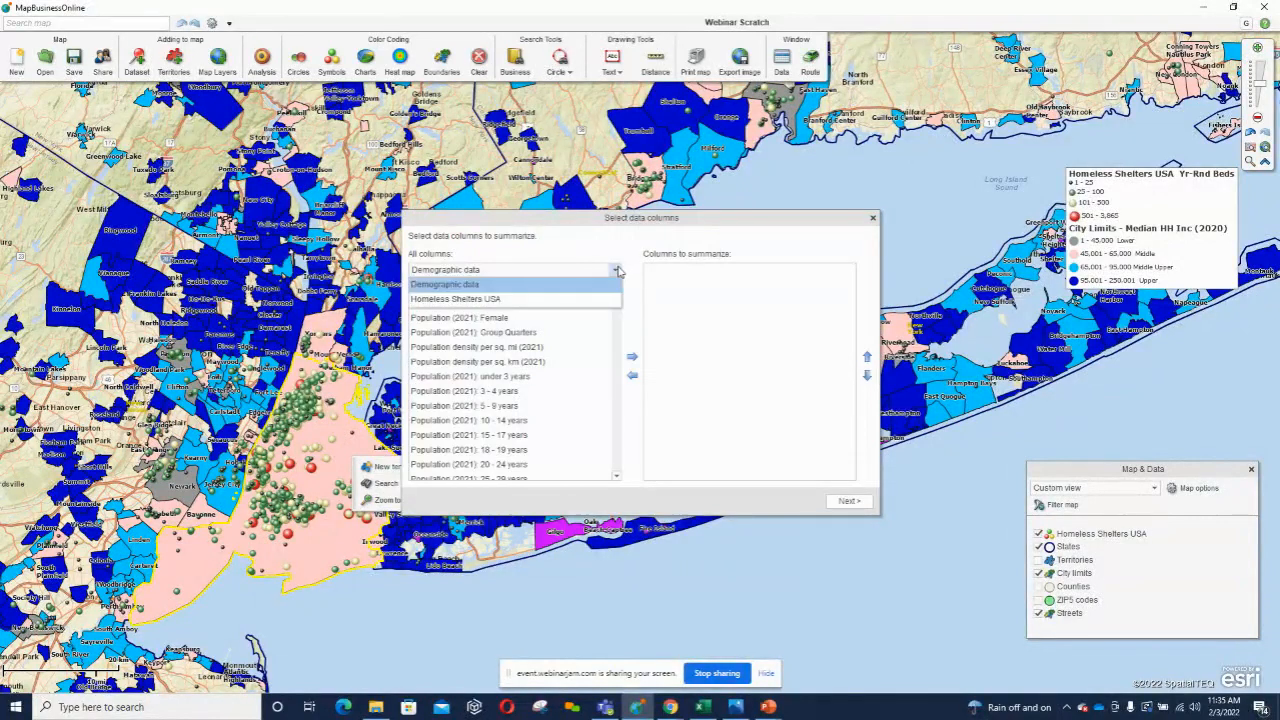
click(486, 298)
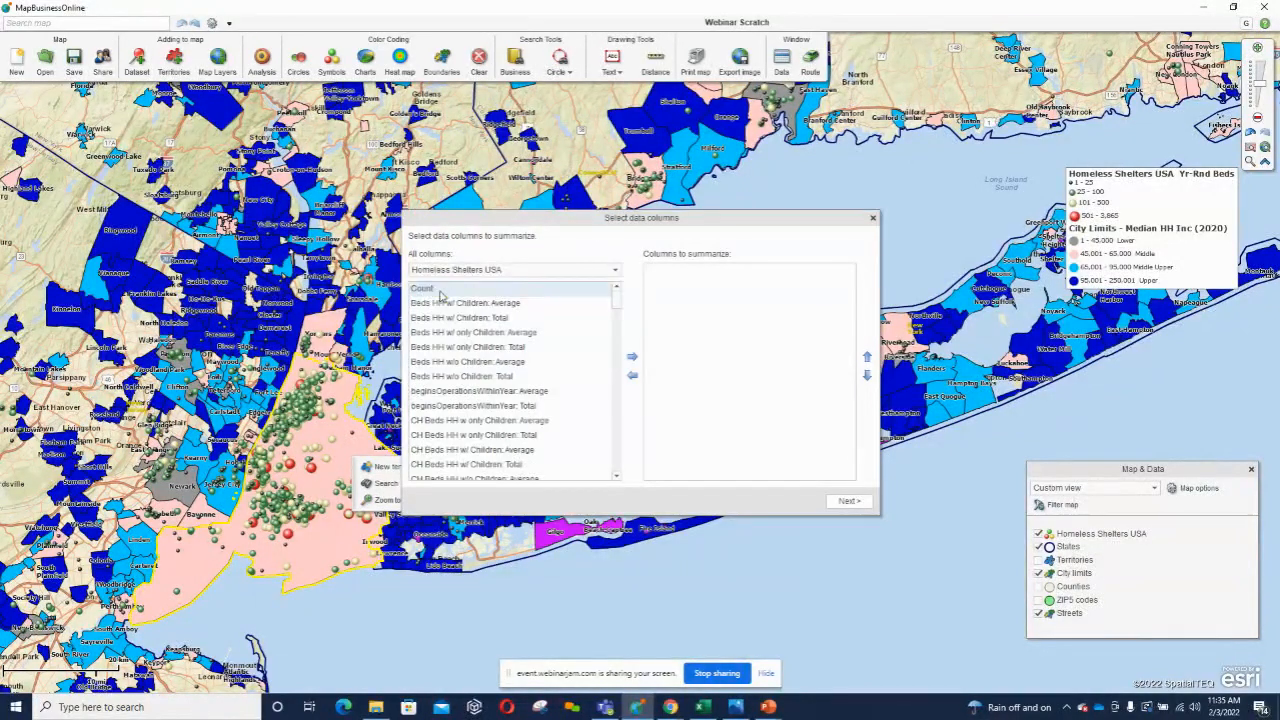
Summarize the Count and Year-Round Beds: Total columns for New York, and add the resulting data report to the map.
click(440, 290)
click(632, 357)
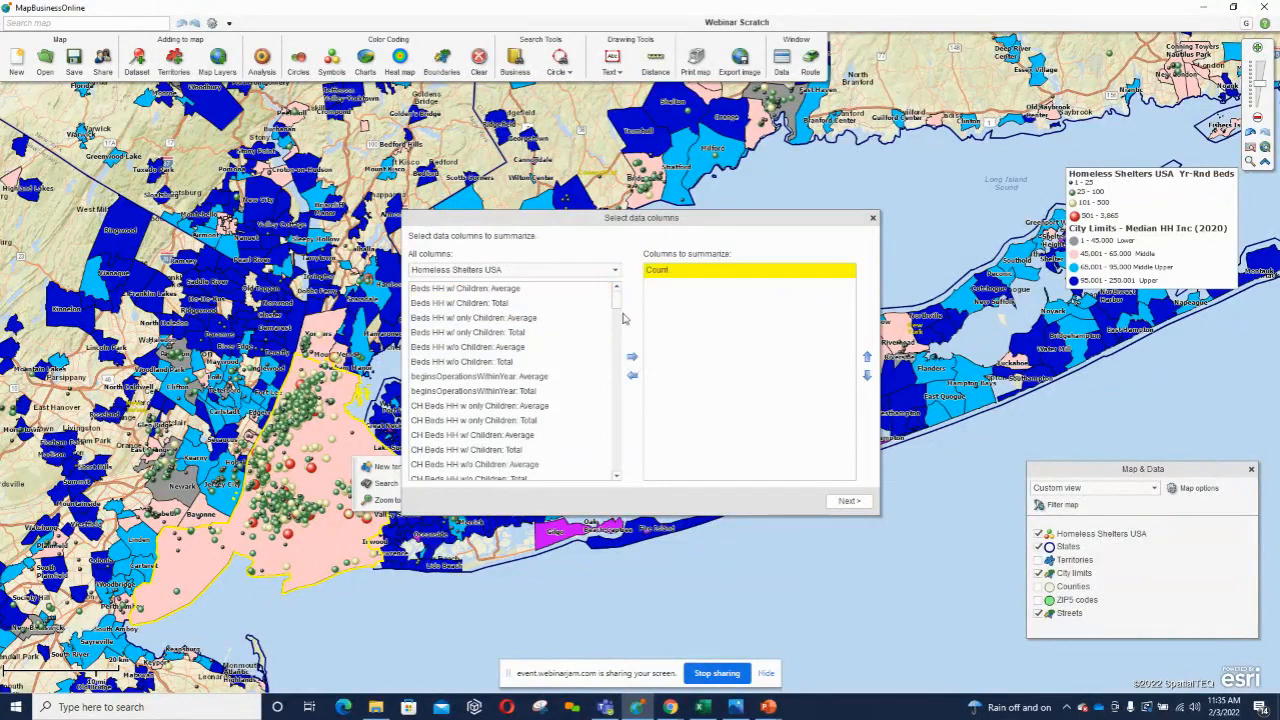
drag(617, 297, 623, 464)
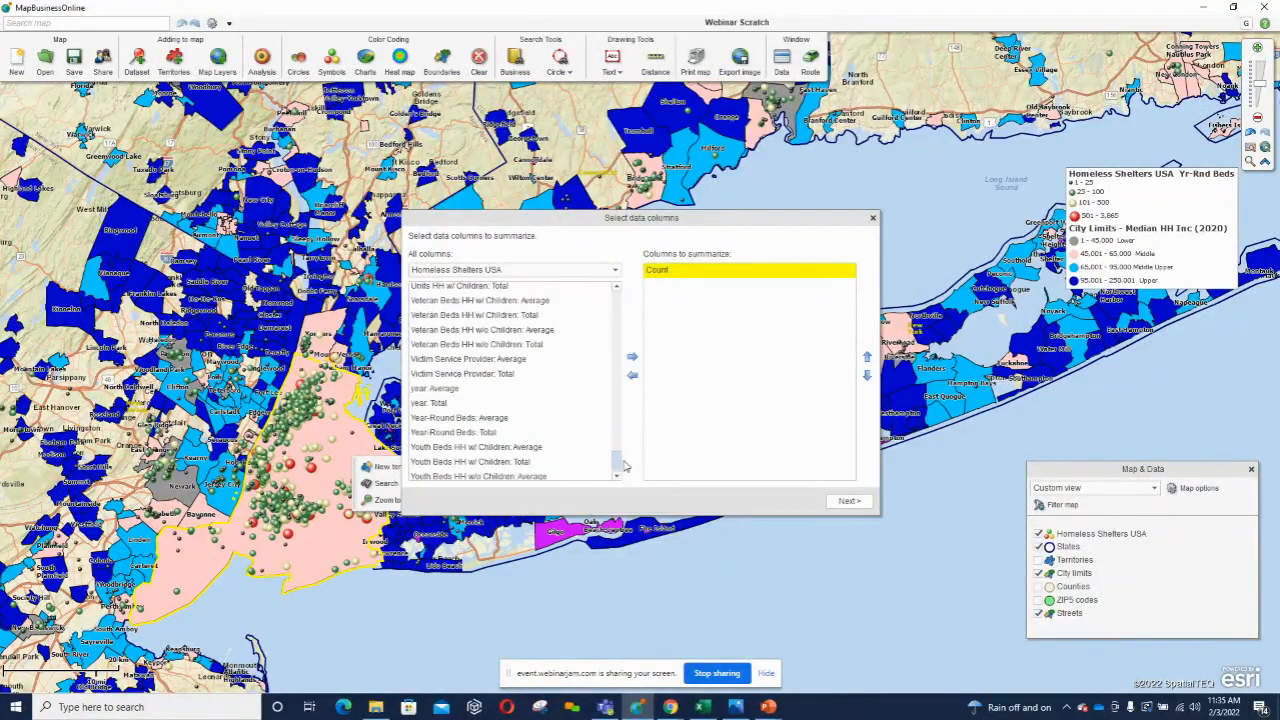
click(480, 433)
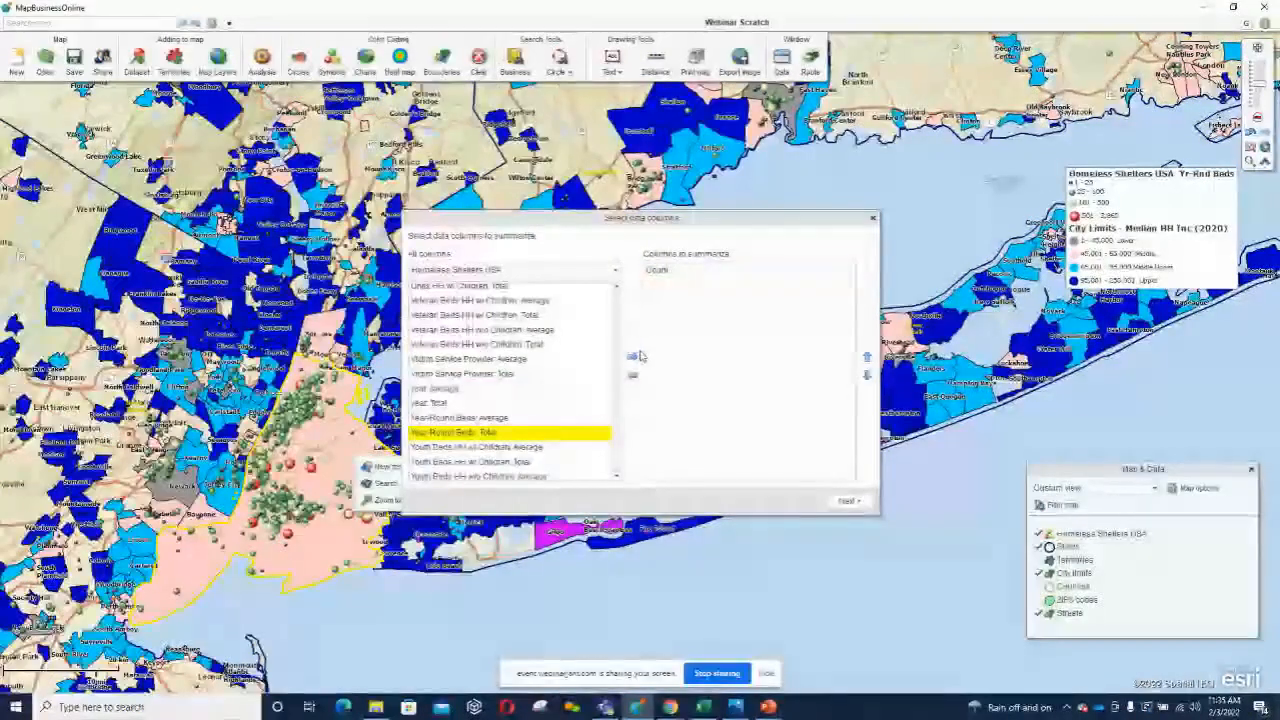
click(631, 360)
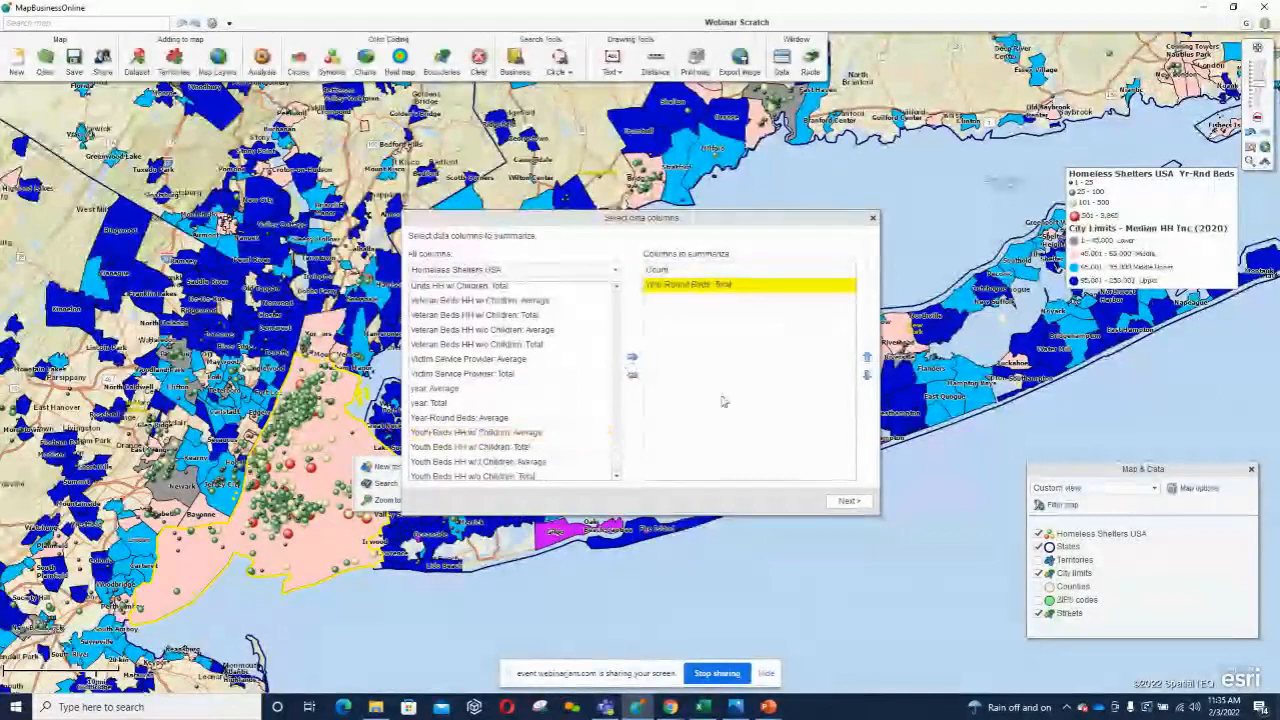
click(843, 500)
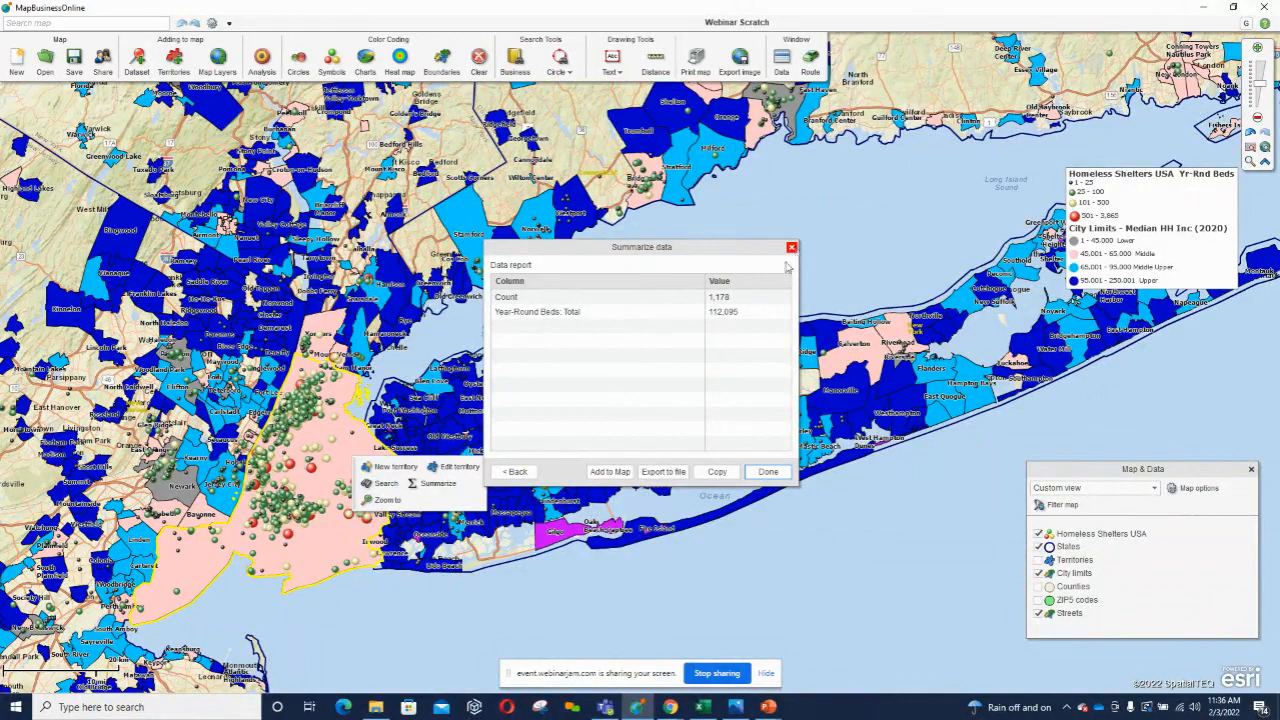
click(620, 474)
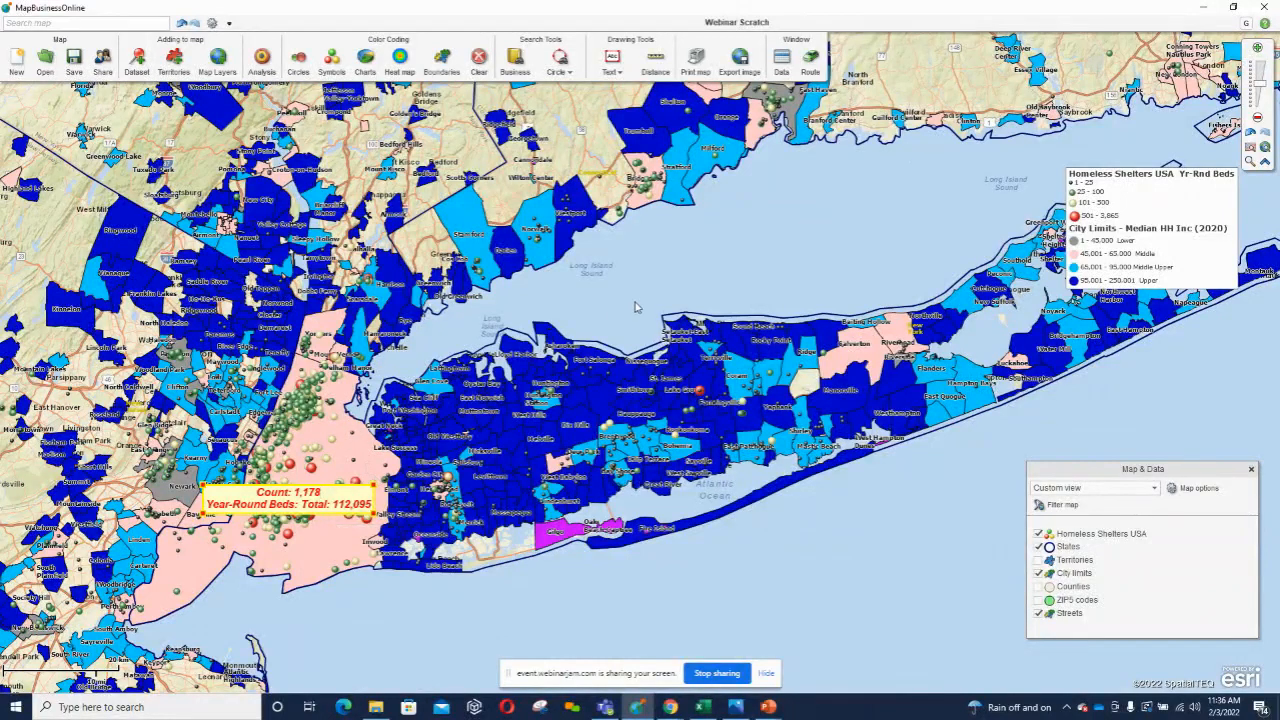
Move the map legend onto Long Island Sound, just north of Long Island, and briefly open and close the Snipping Tool.
drag(1158, 212, 856, 210)
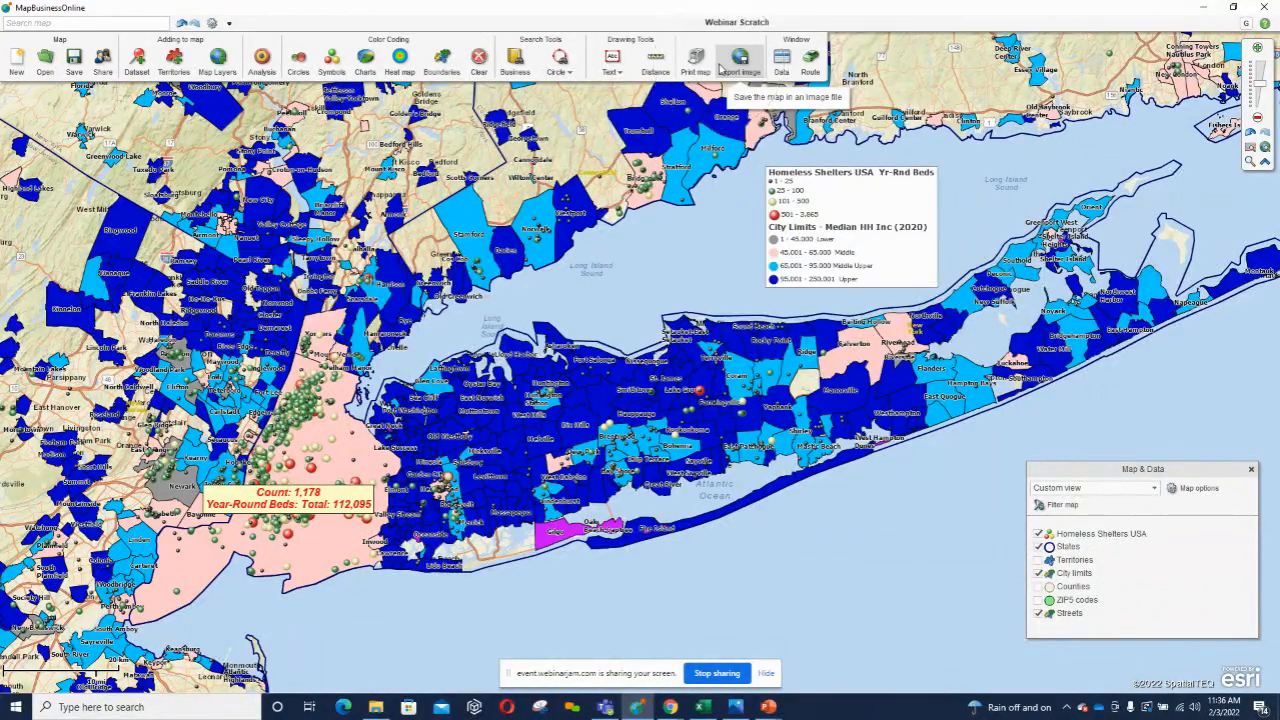
click(541, 708)
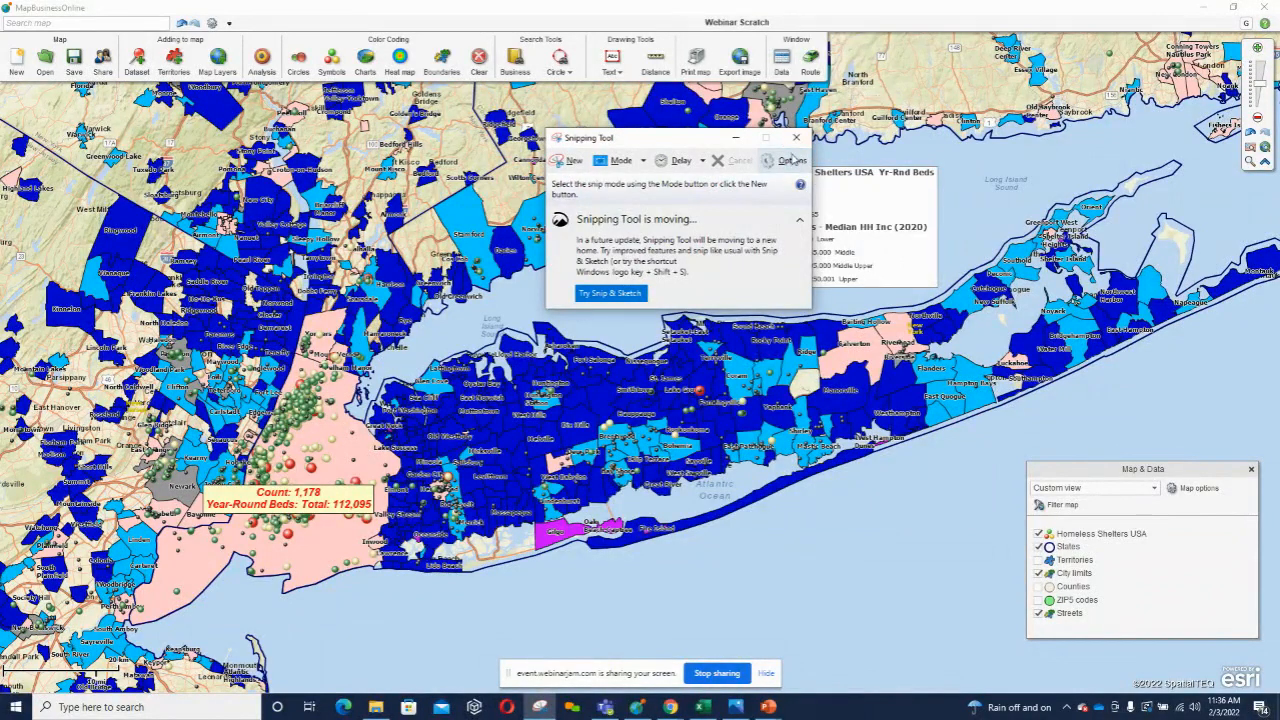
click(796, 137)
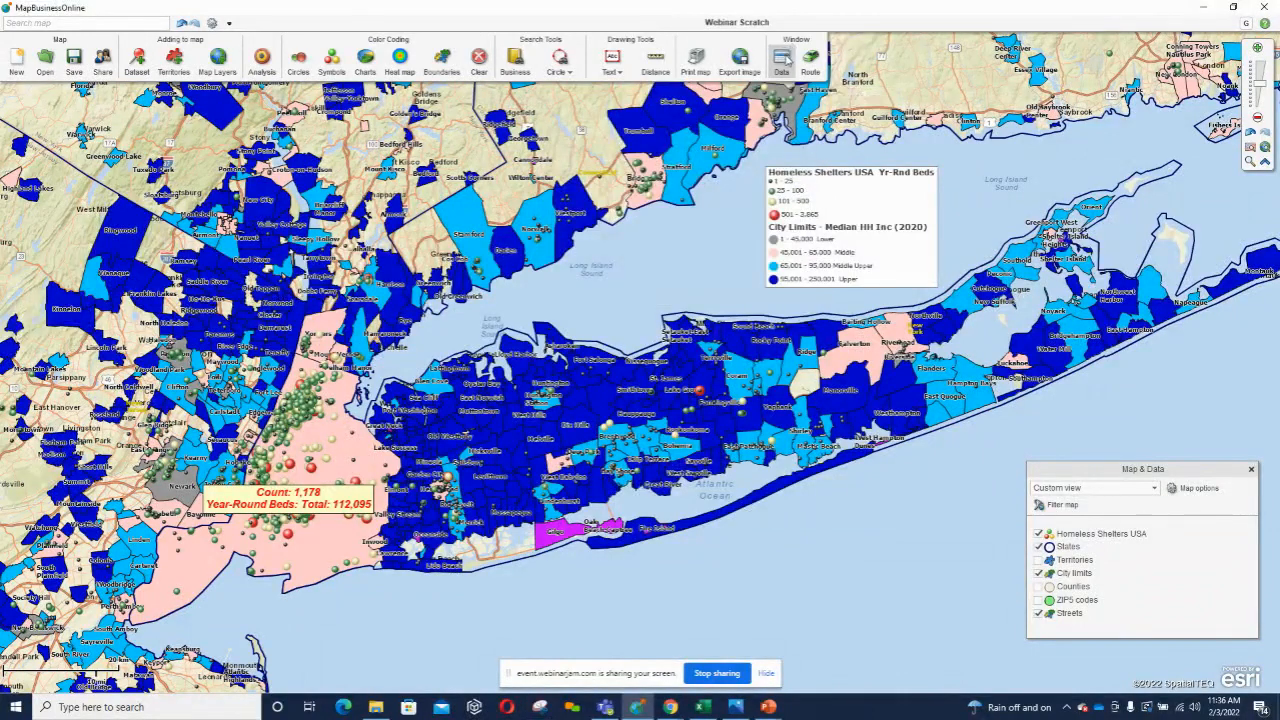
View the Homeless Shelters USA dataset in the data table, reduce the table's size, and close it.
click(783, 56)
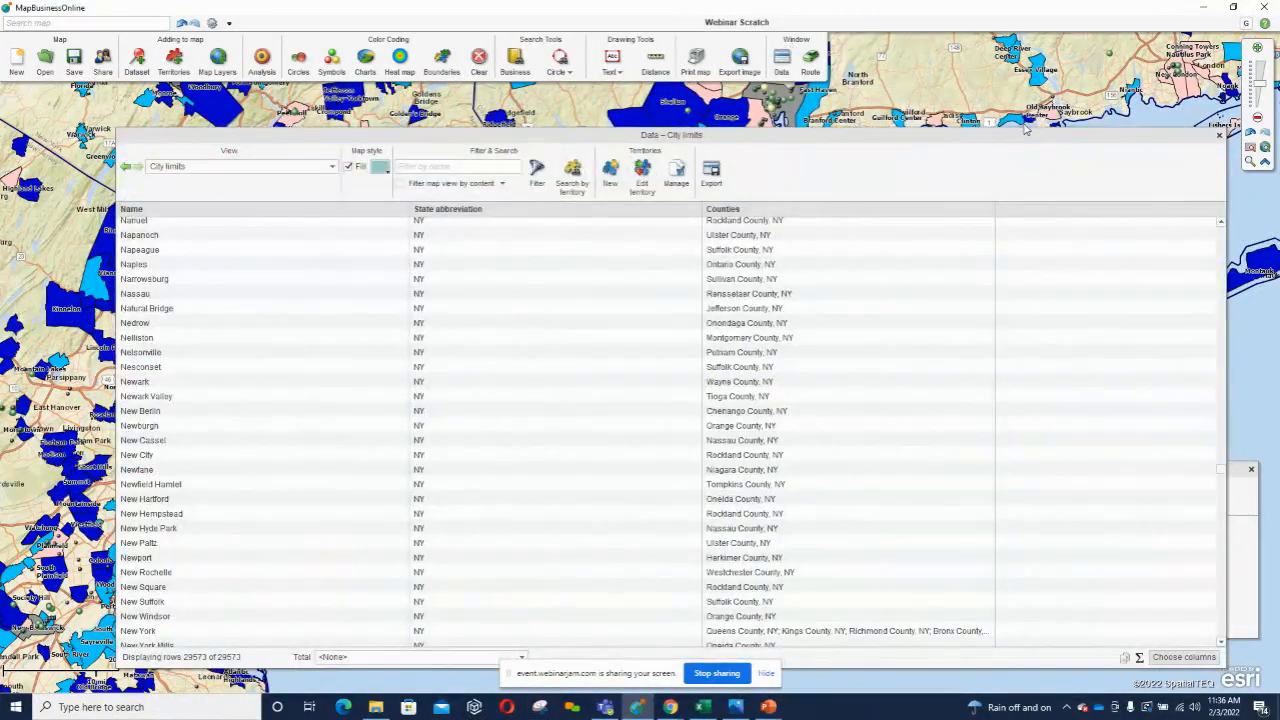
click(332, 168)
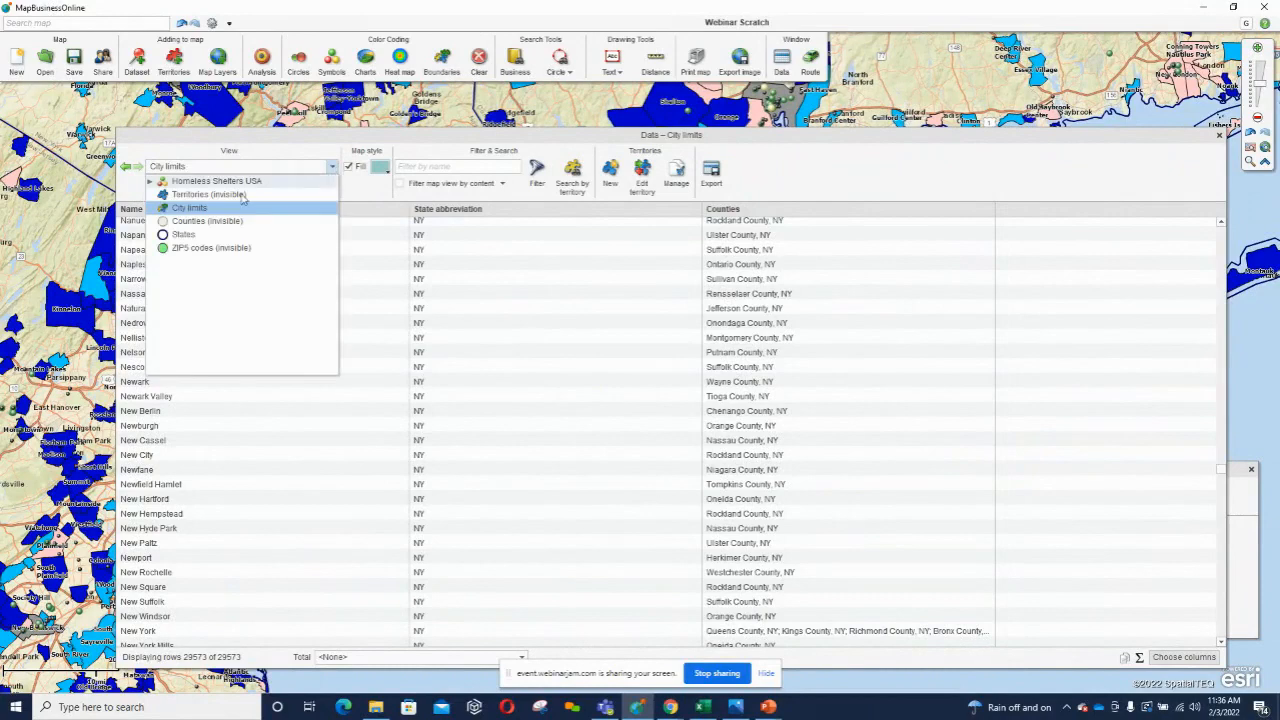
click(218, 183)
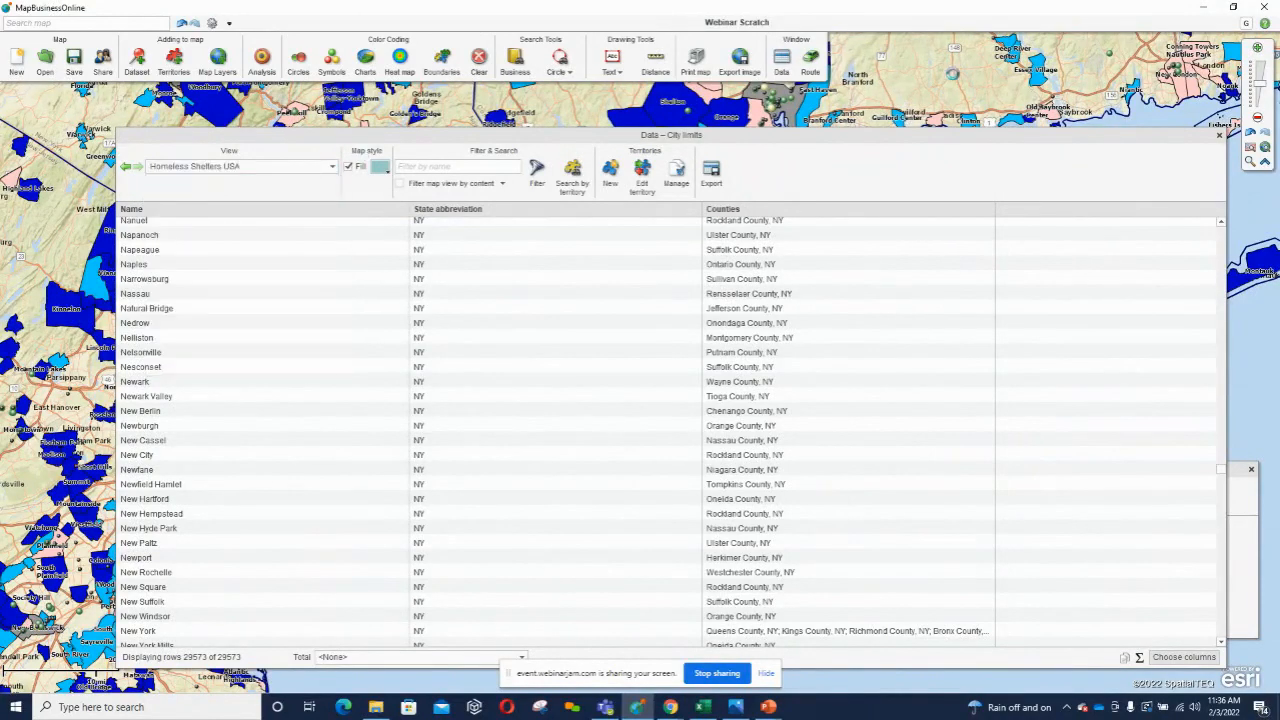
drag(1158, 128, 921, 372)
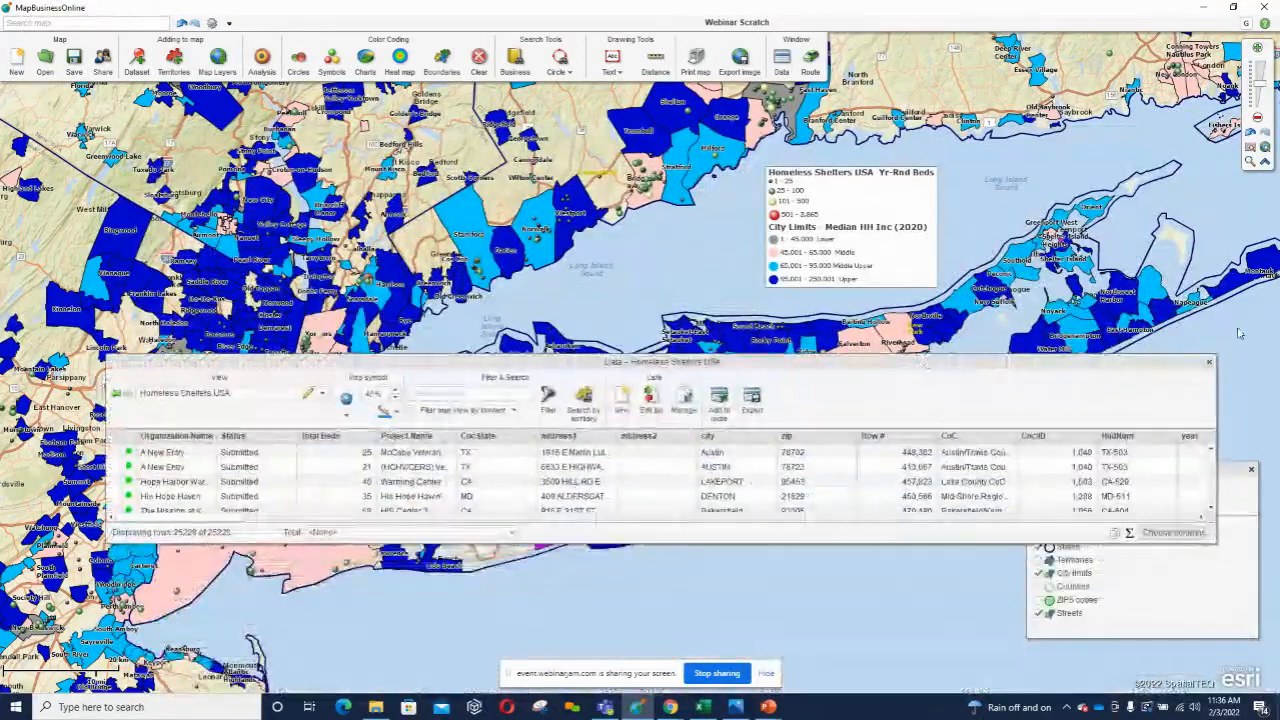
click(1210, 376)
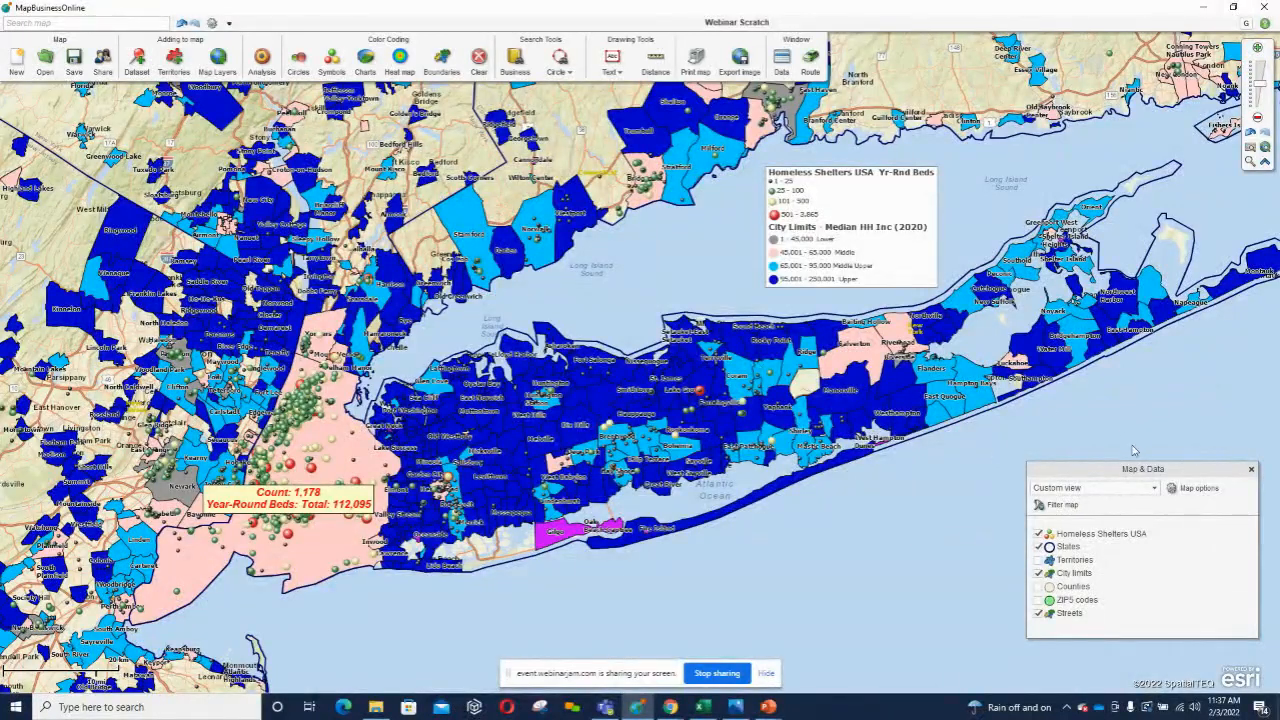
Close the Map & Data window and hide the main toolbar to leave more room for the map.
click(1251, 469)
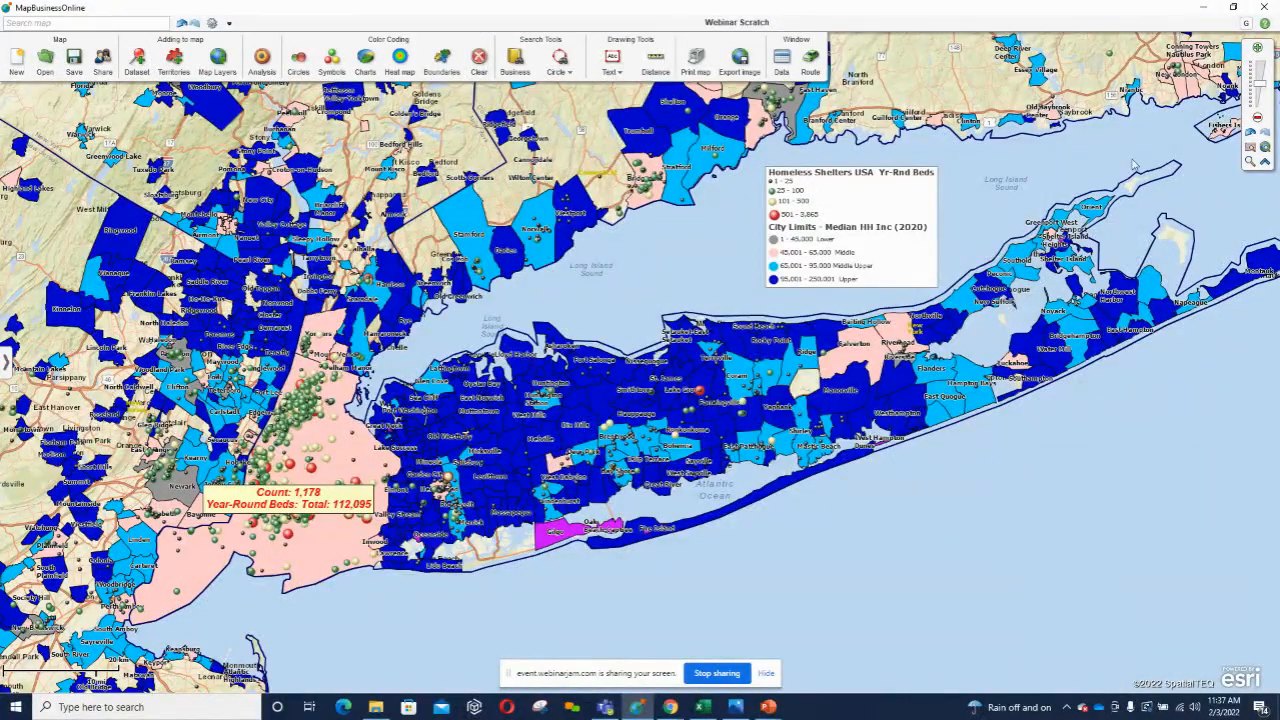
click(229, 24)
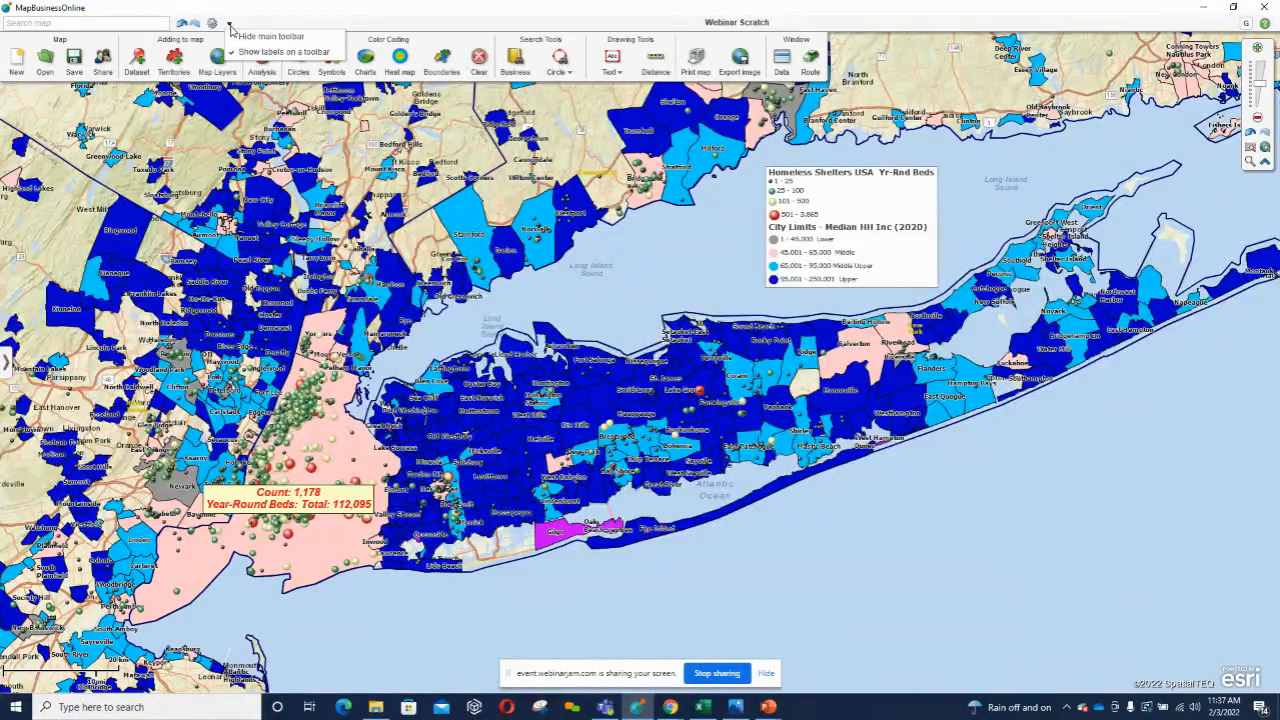
click(236, 38)
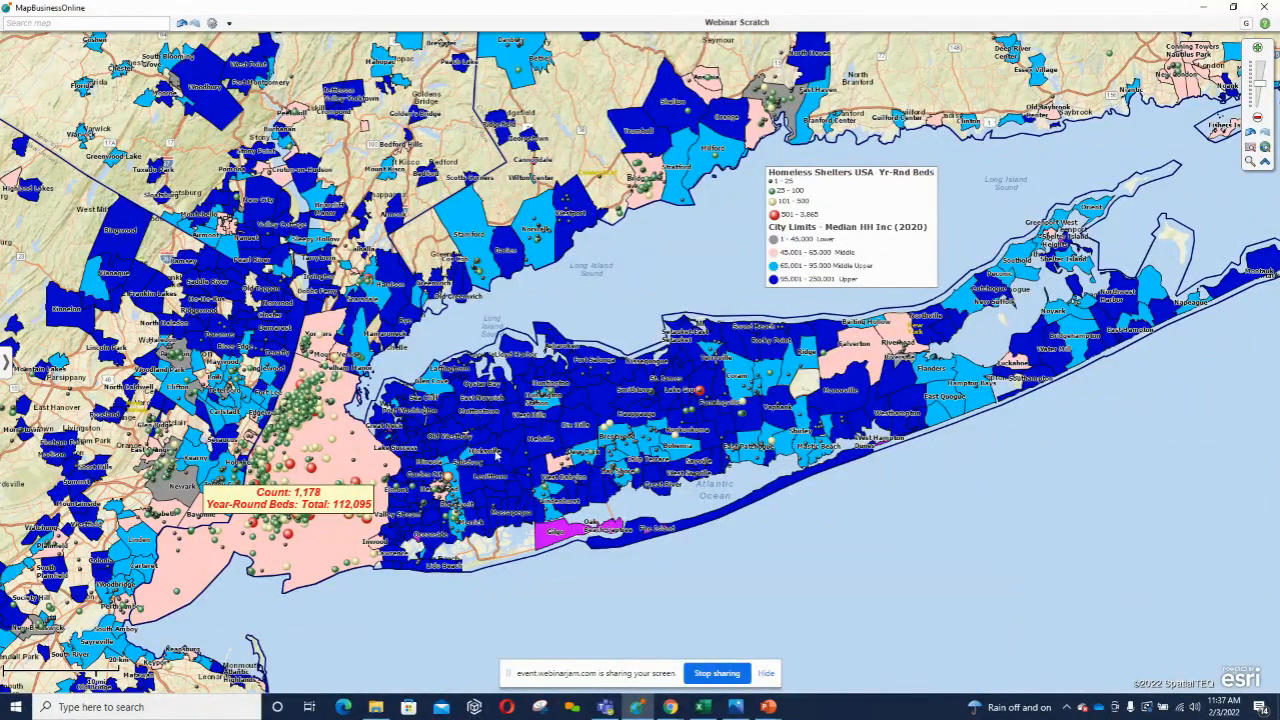
Restore the Map & Data window and place it over the northwestern part of the map.
mouse_move(535, 480)
click(8, 365)
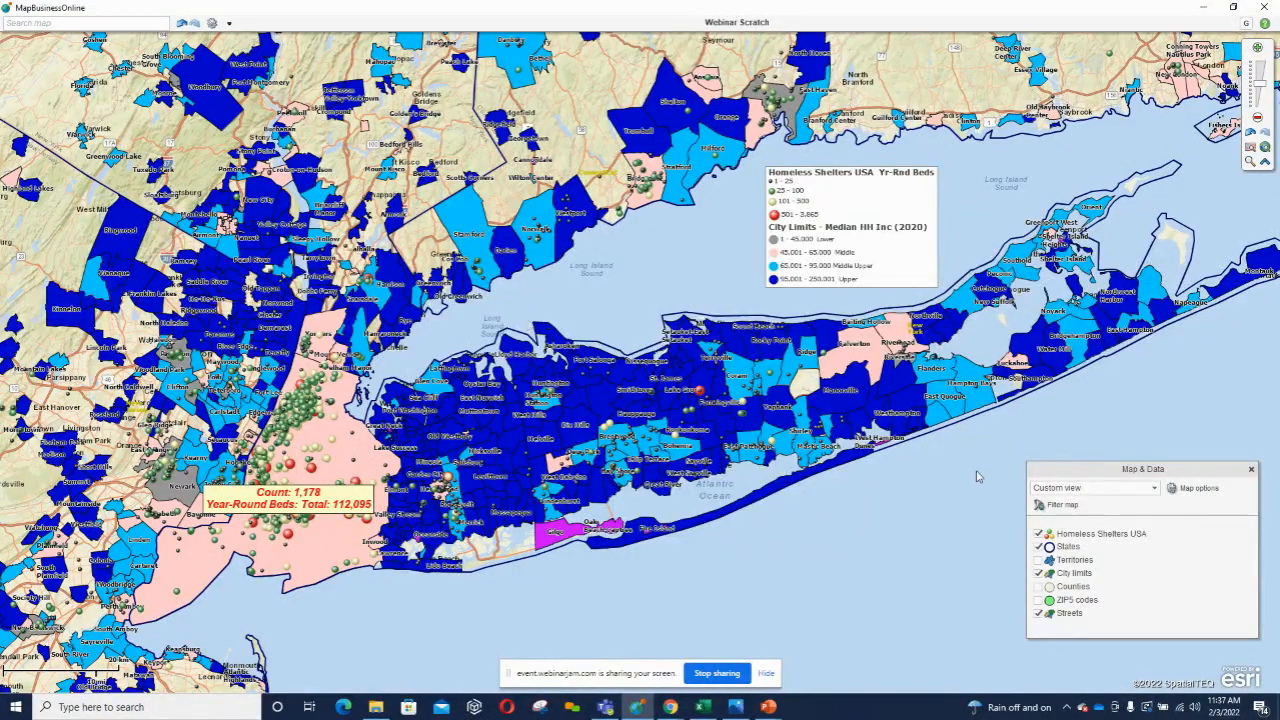
drag(1076, 465, 114, 146)
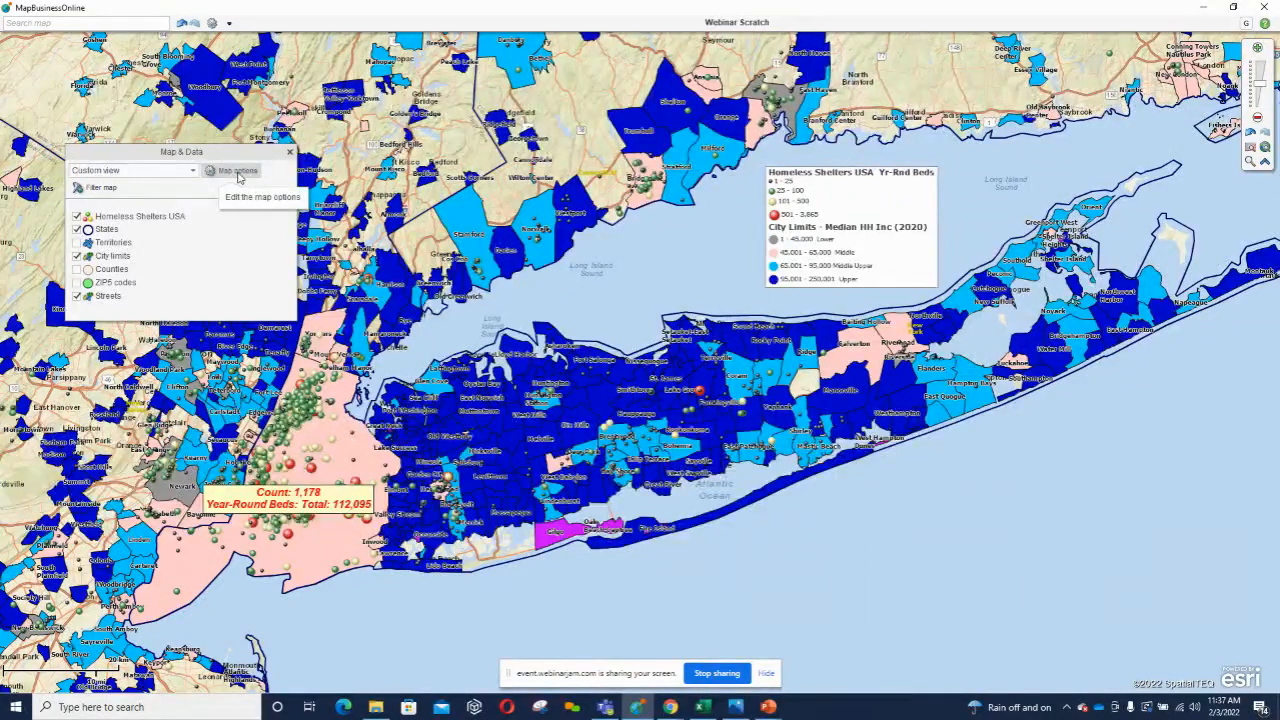
Examine the map options and the auto-update settings for the mapset and datasets.
click(237, 171)
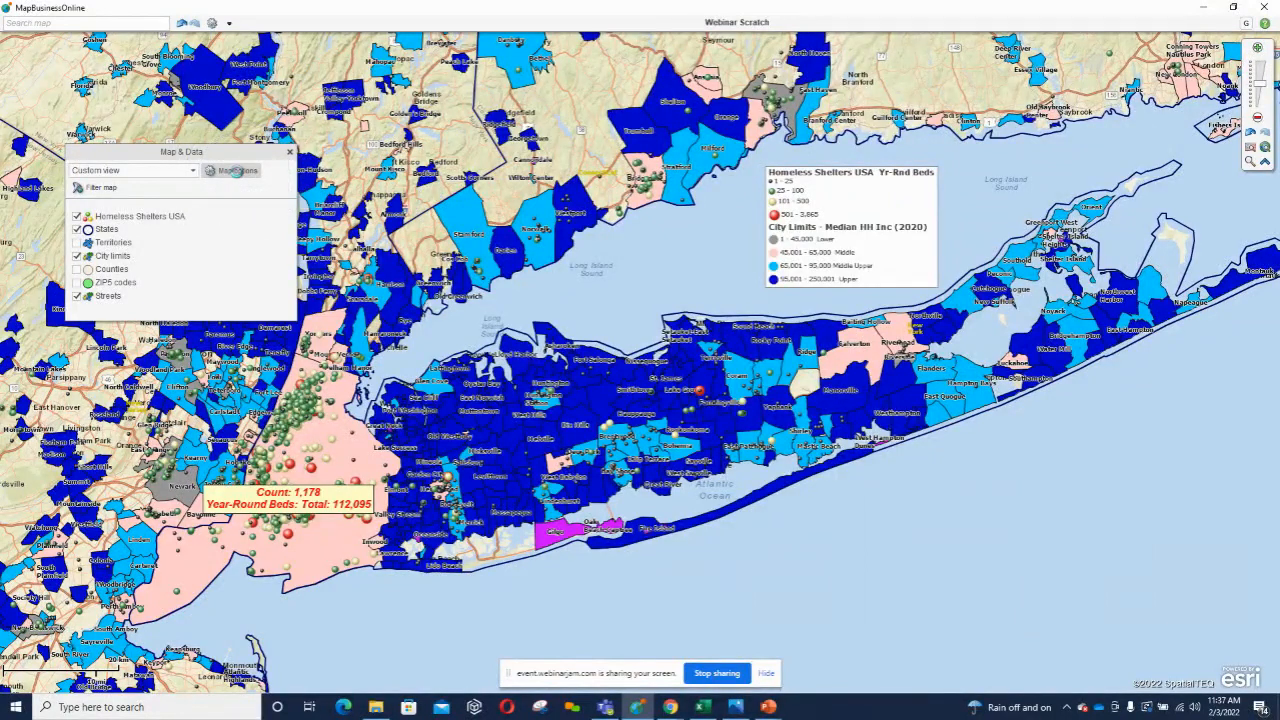
drag(291, 96, 501, 214)
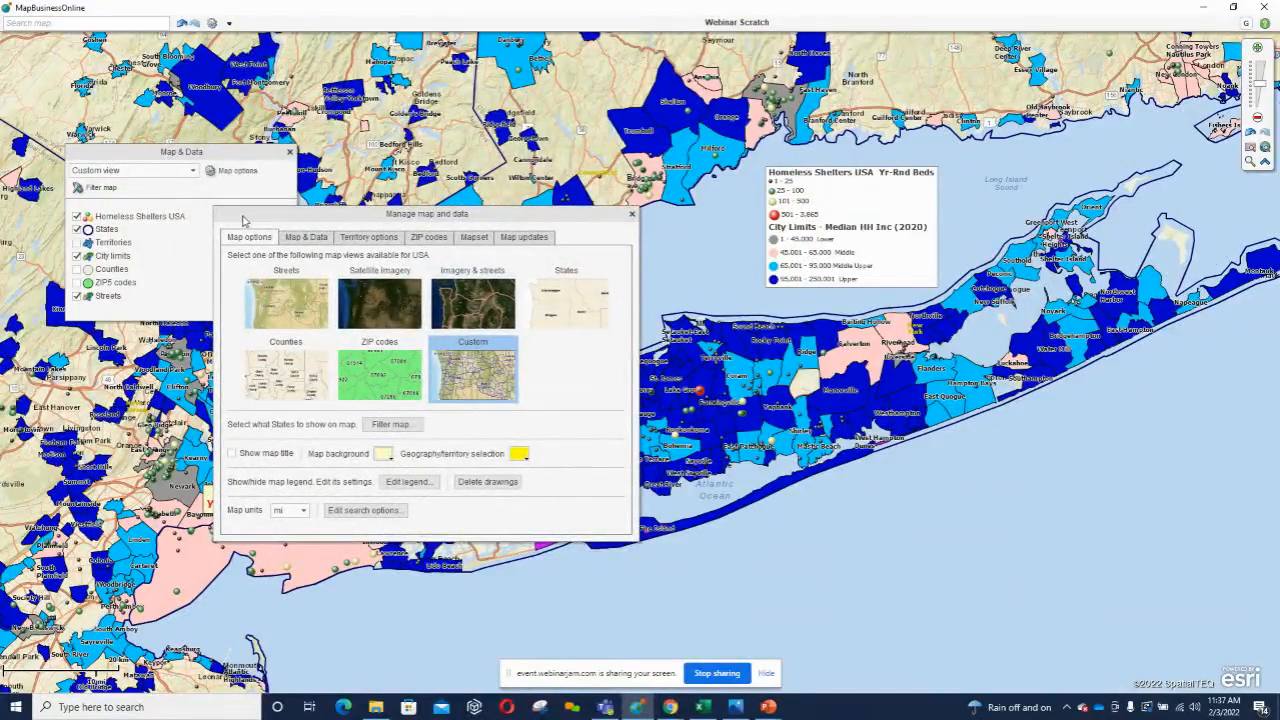
click(631, 214)
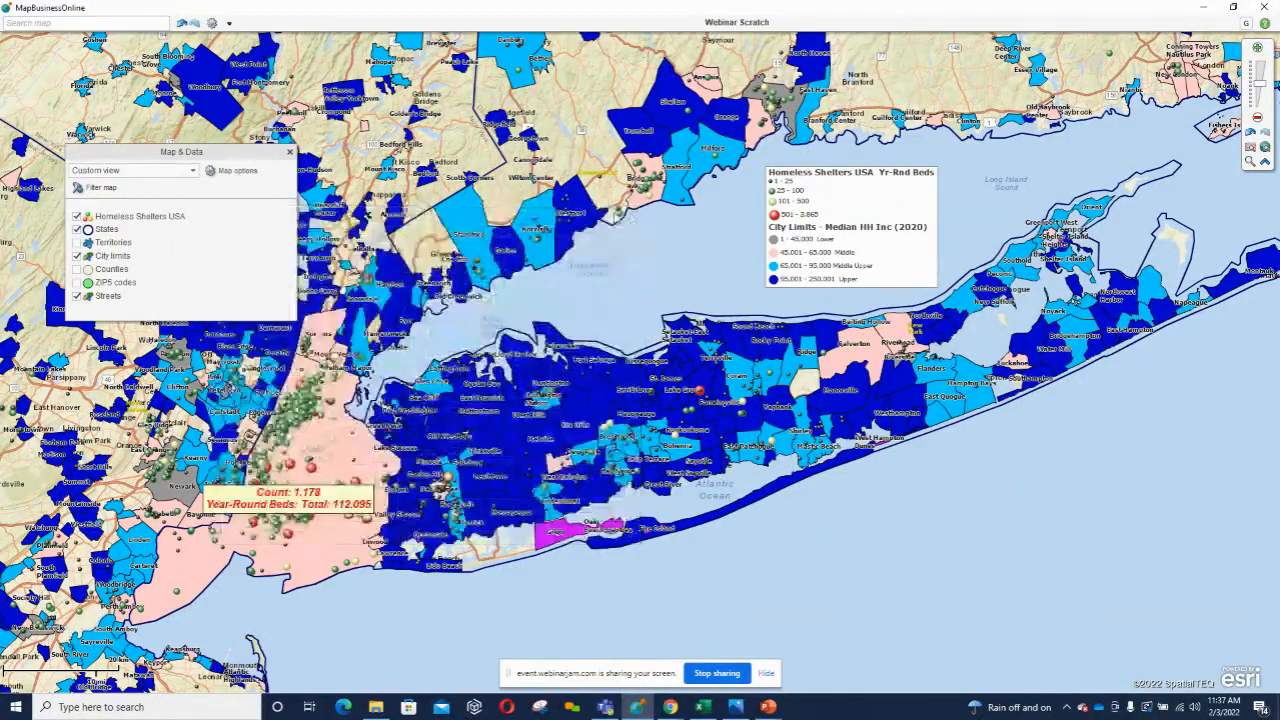
click(237, 171)
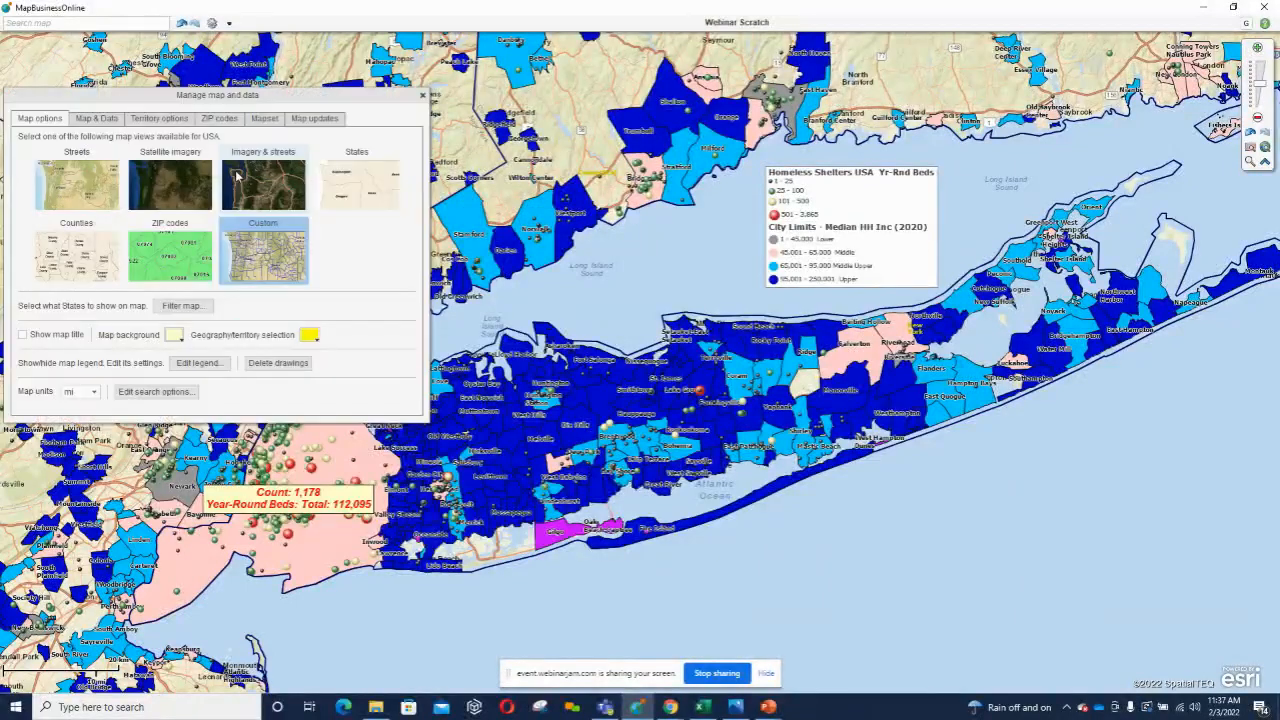
click(301, 123)
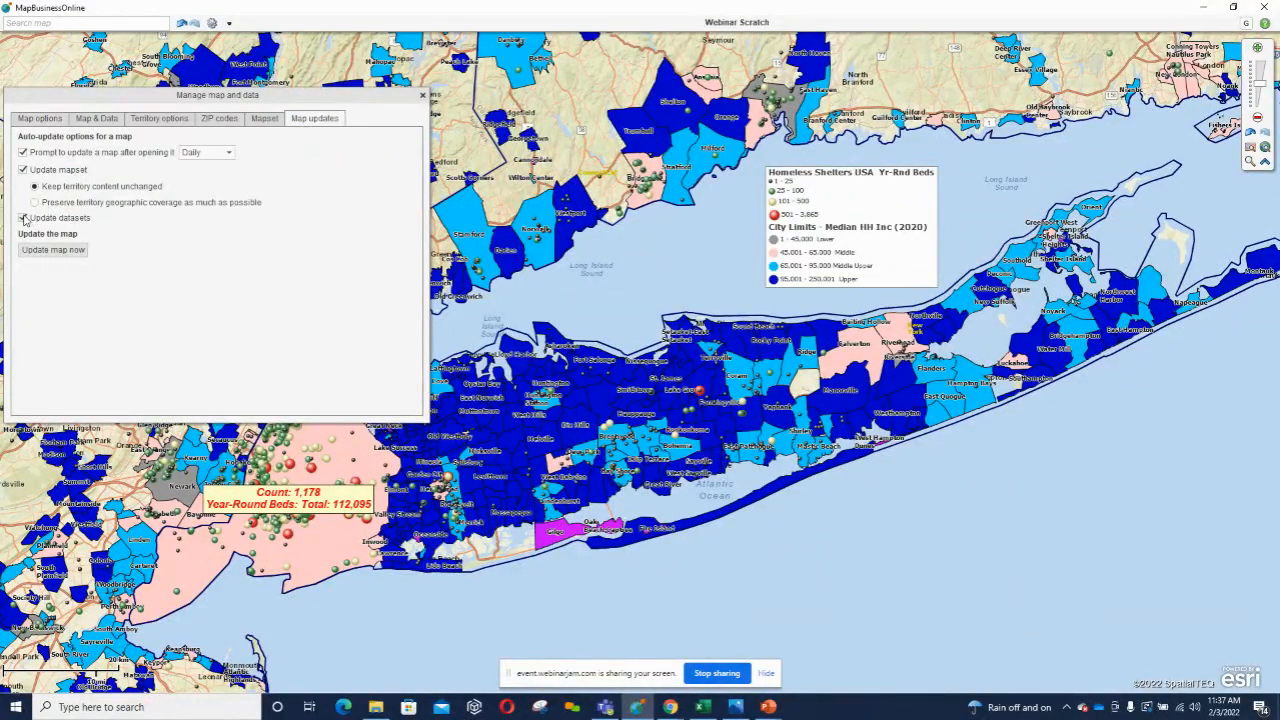
key(ctrl)
key(ctrl)
key(ctrl)
key(ctrl)
key(ctrl)
key(ctrl)
key(ctrl)
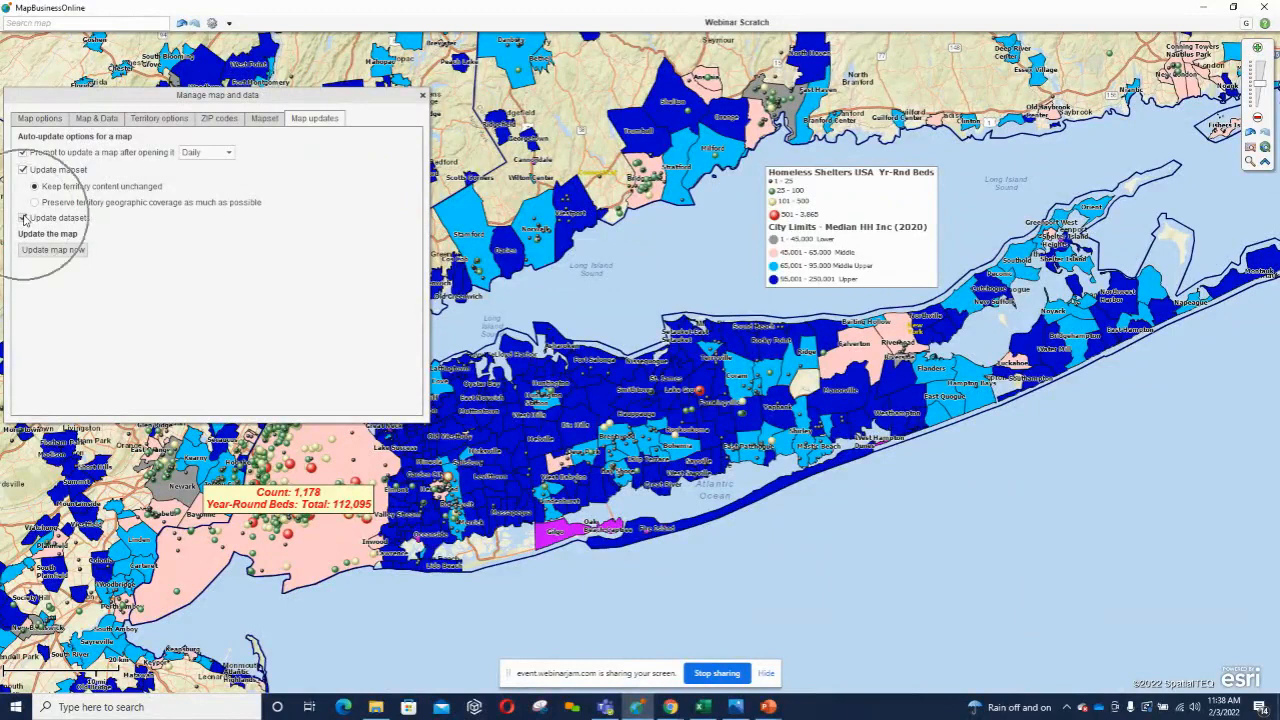
key(ctrl)
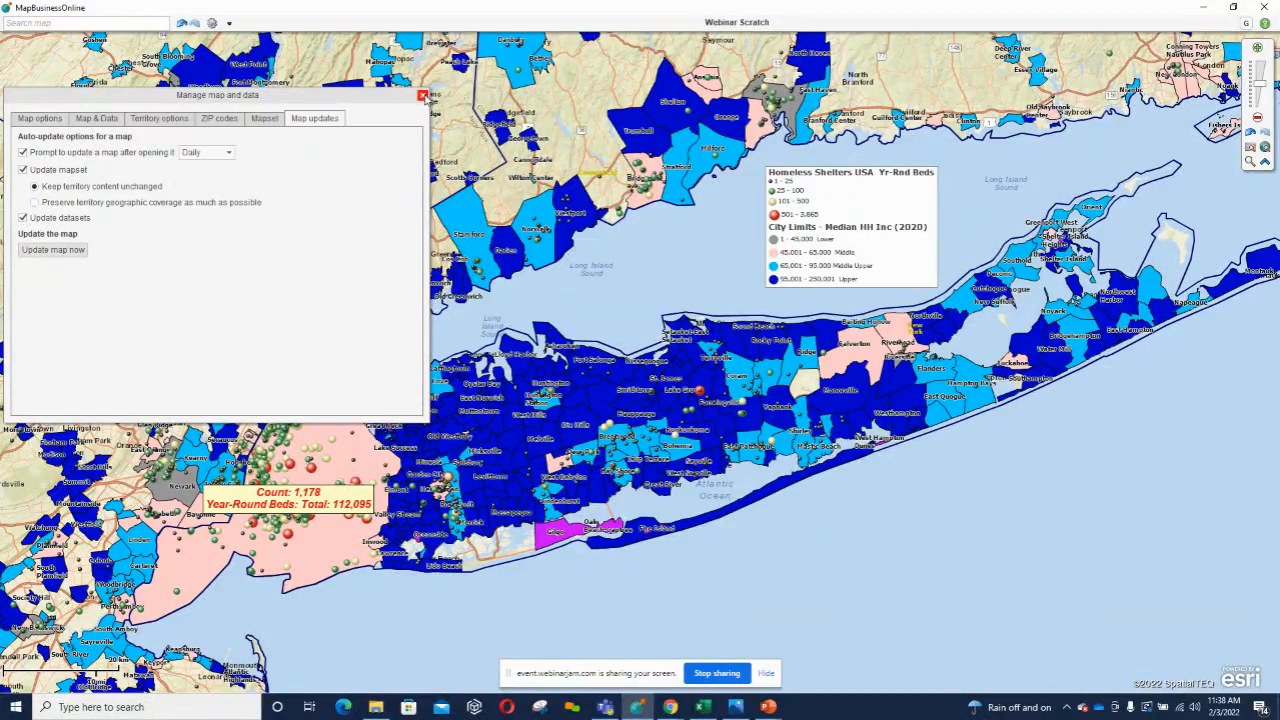
click(422, 96)
Set Row # as the unique ID column for matching rows when the Homeless Shelters USA dataset is updated.
mouse_move(141, 219)
click(254, 218)
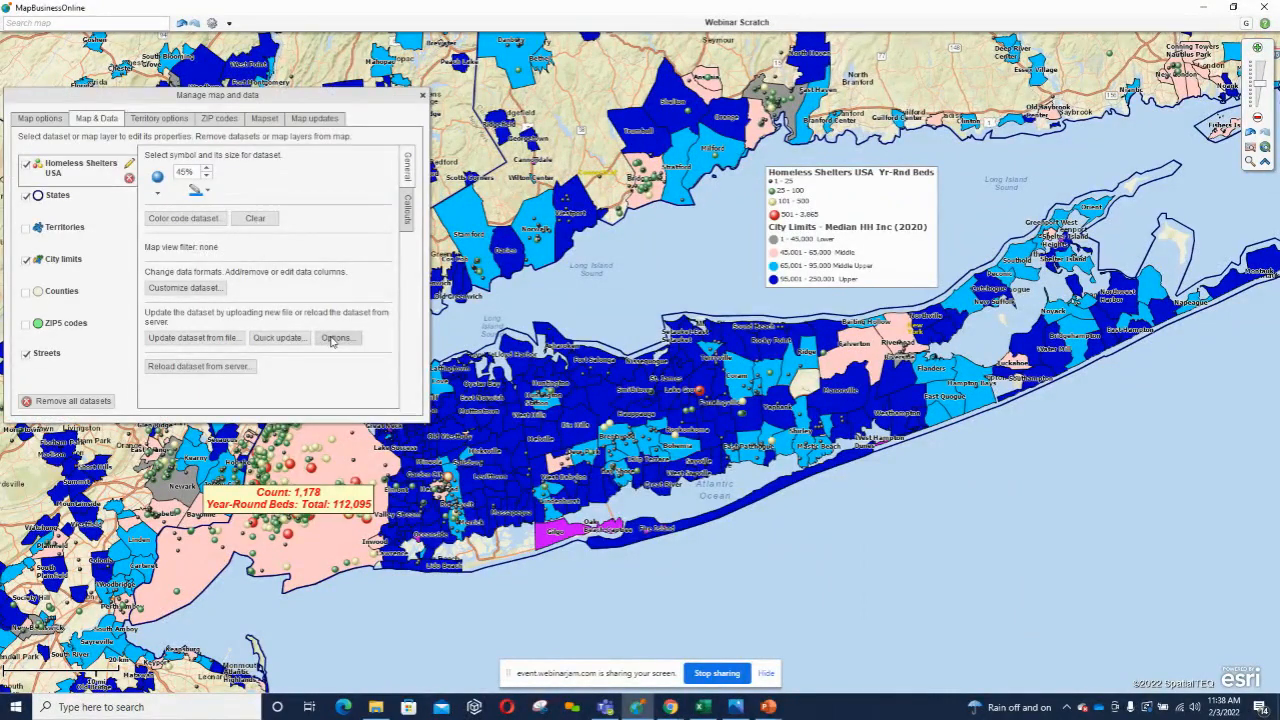
click(423, 92)
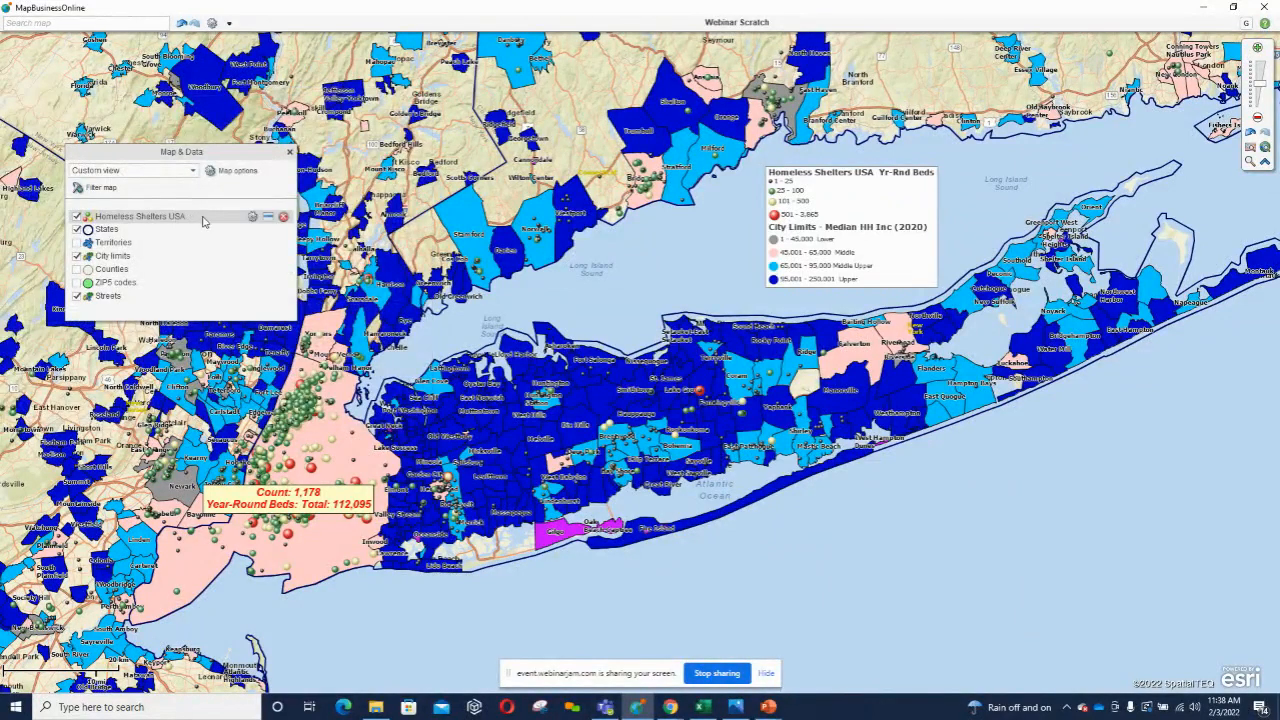
click(253, 217)
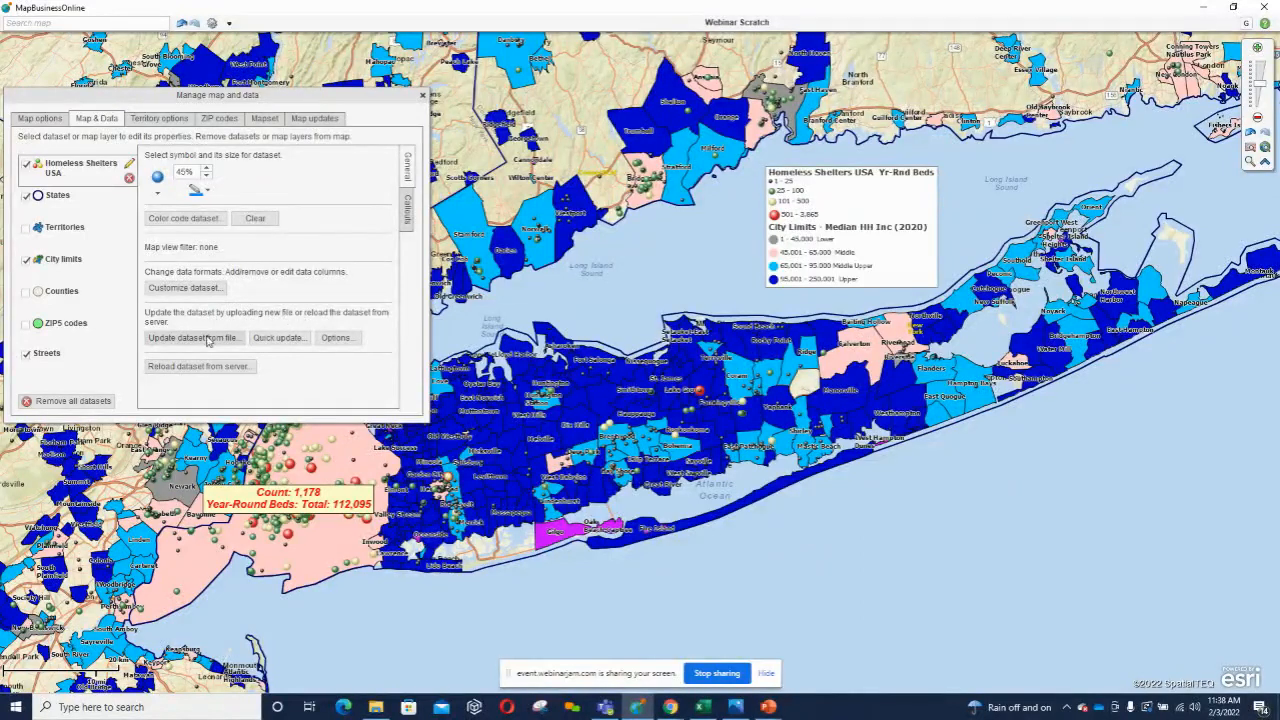
click(338, 339)
click(659, 331)
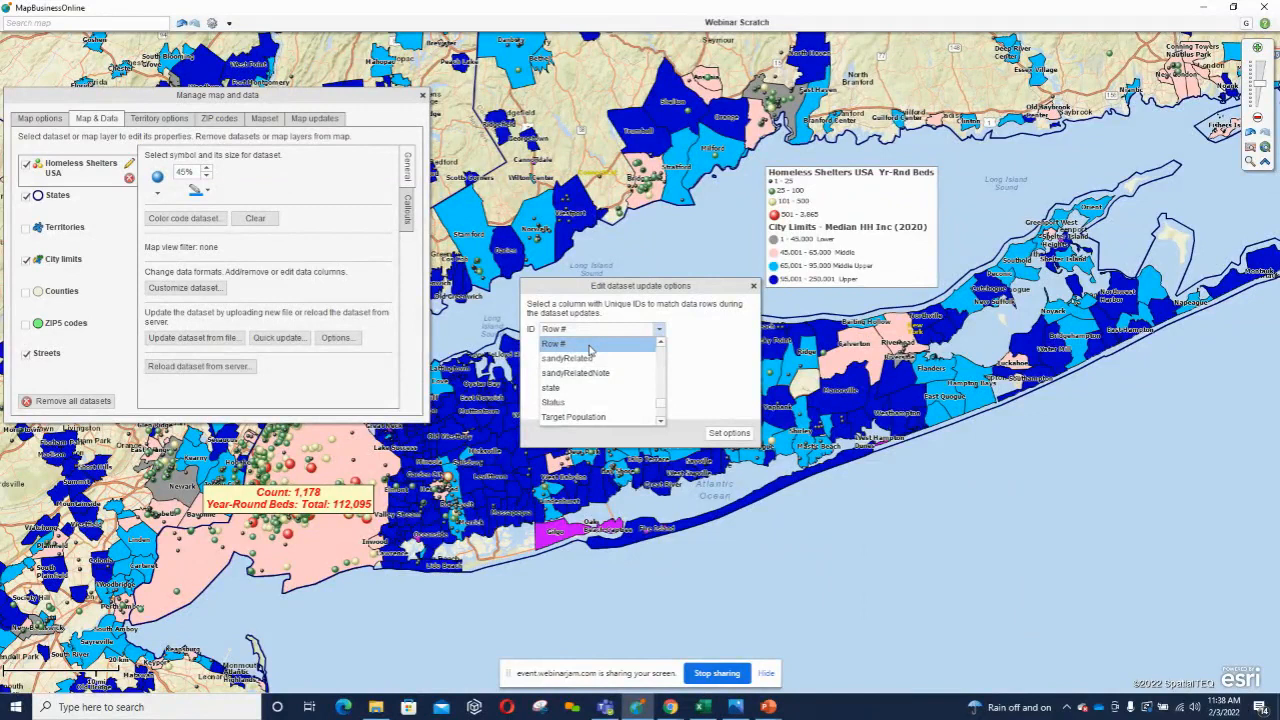
click(638, 346)
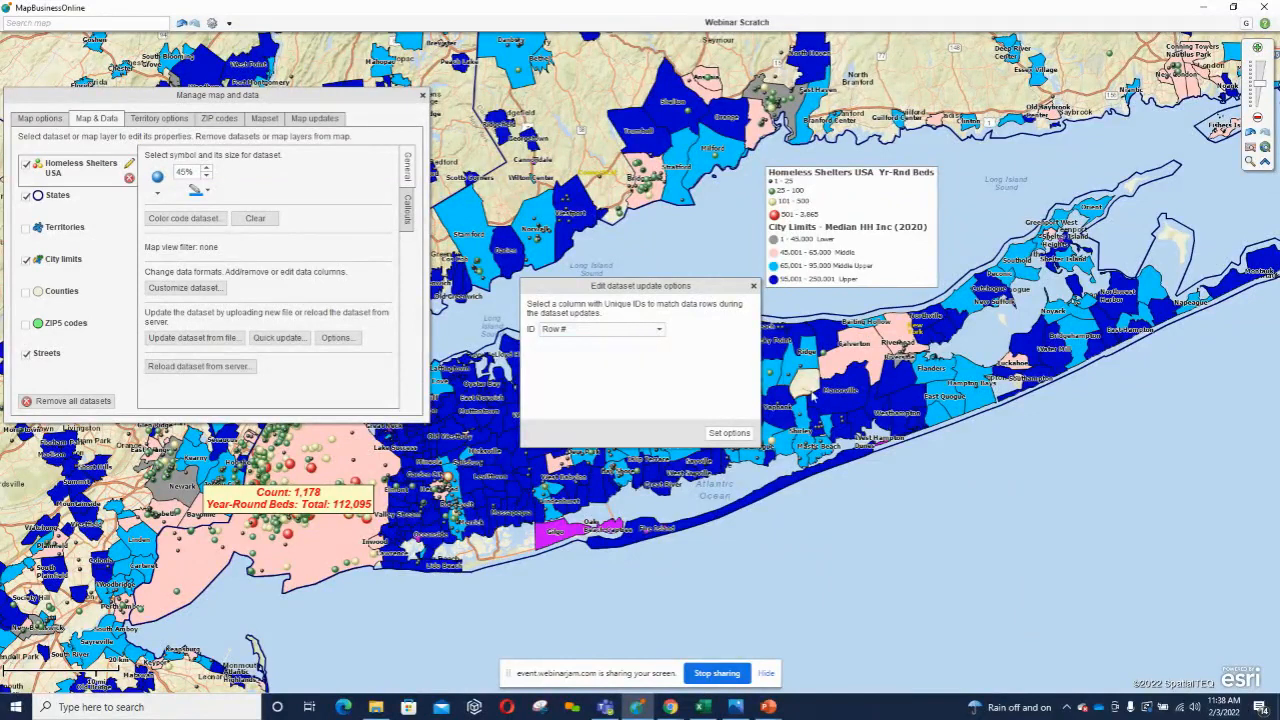
click(734, 433)
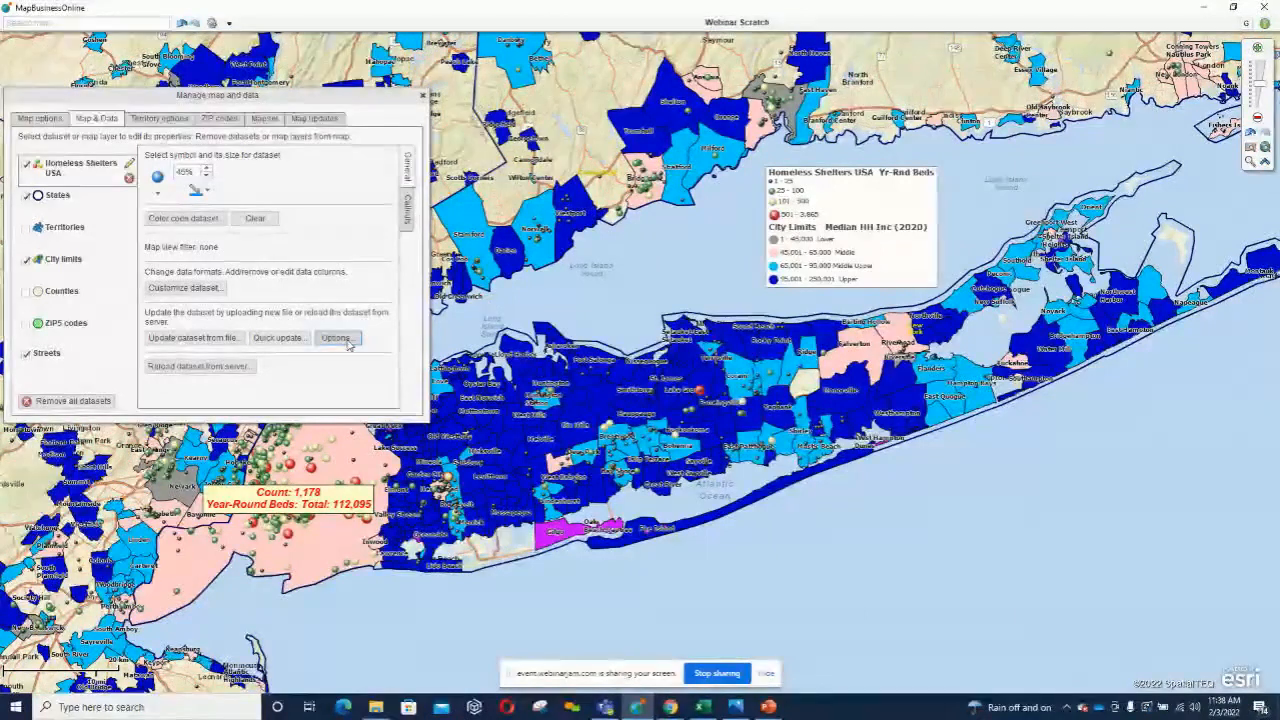
Start a quick update of Homeless Shelters USA, and minimize MapBusinessOnline to show the Unique ID column in the Excel sheet.
click(277, 340)
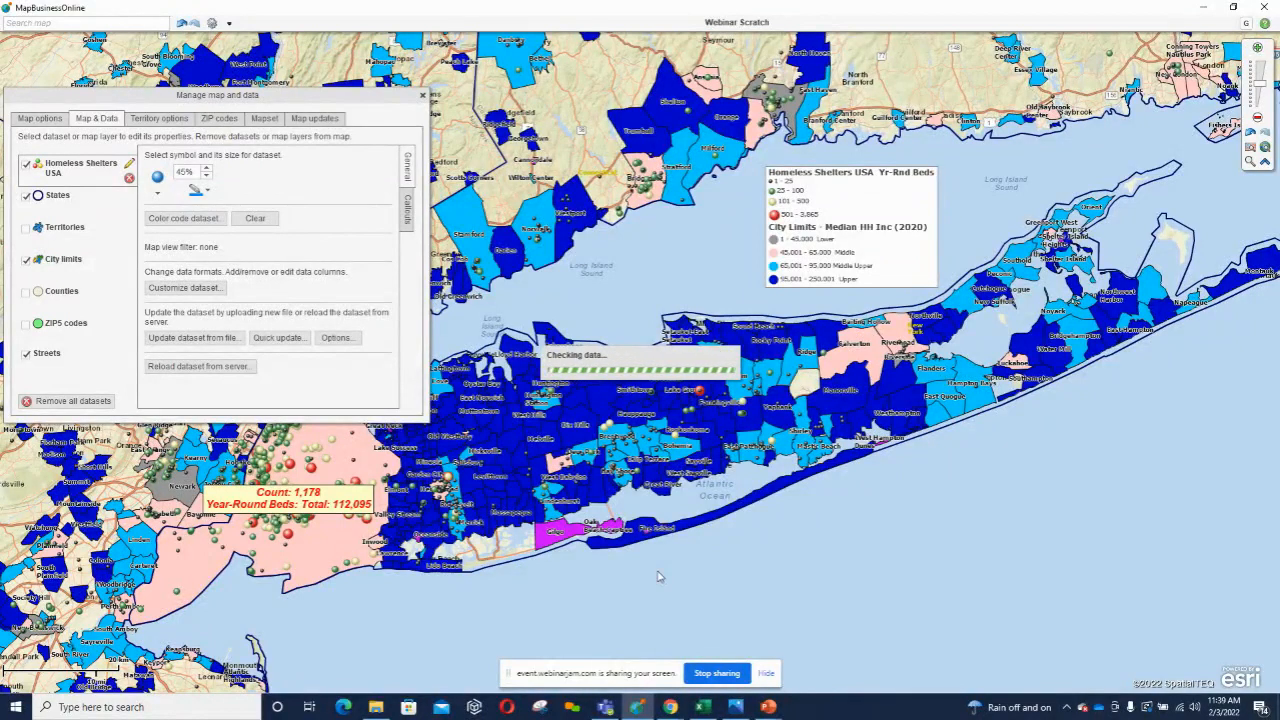
right_click(1203, 7)
click(1126, 16)
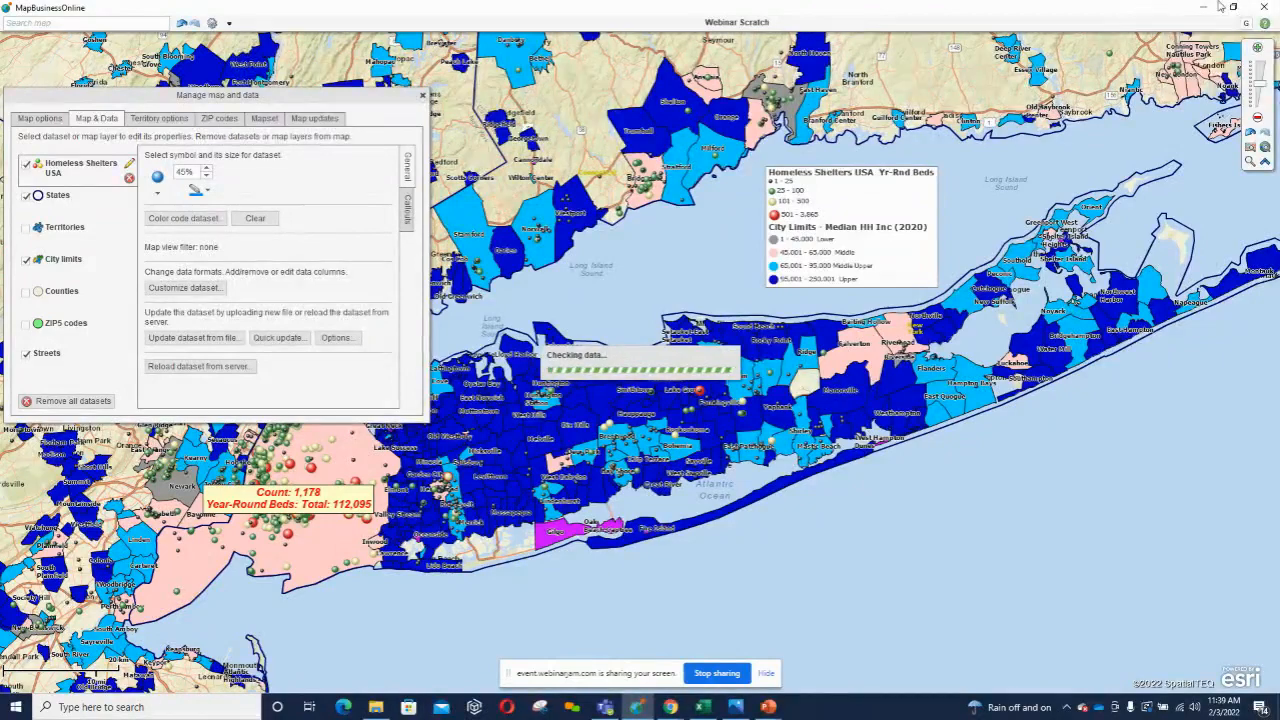
click(1204, 8)
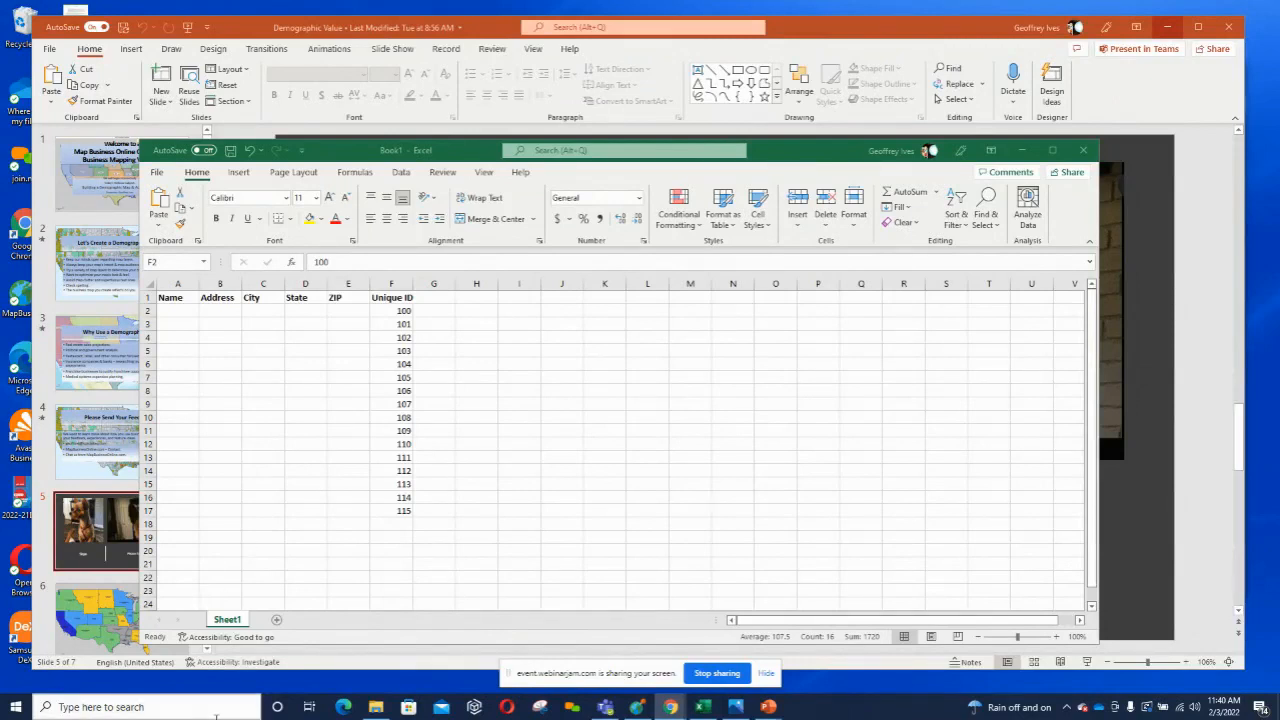
Switch back to MapBusinessOnline and continue the dataset update without adding the new UI column.
click(640, 707)
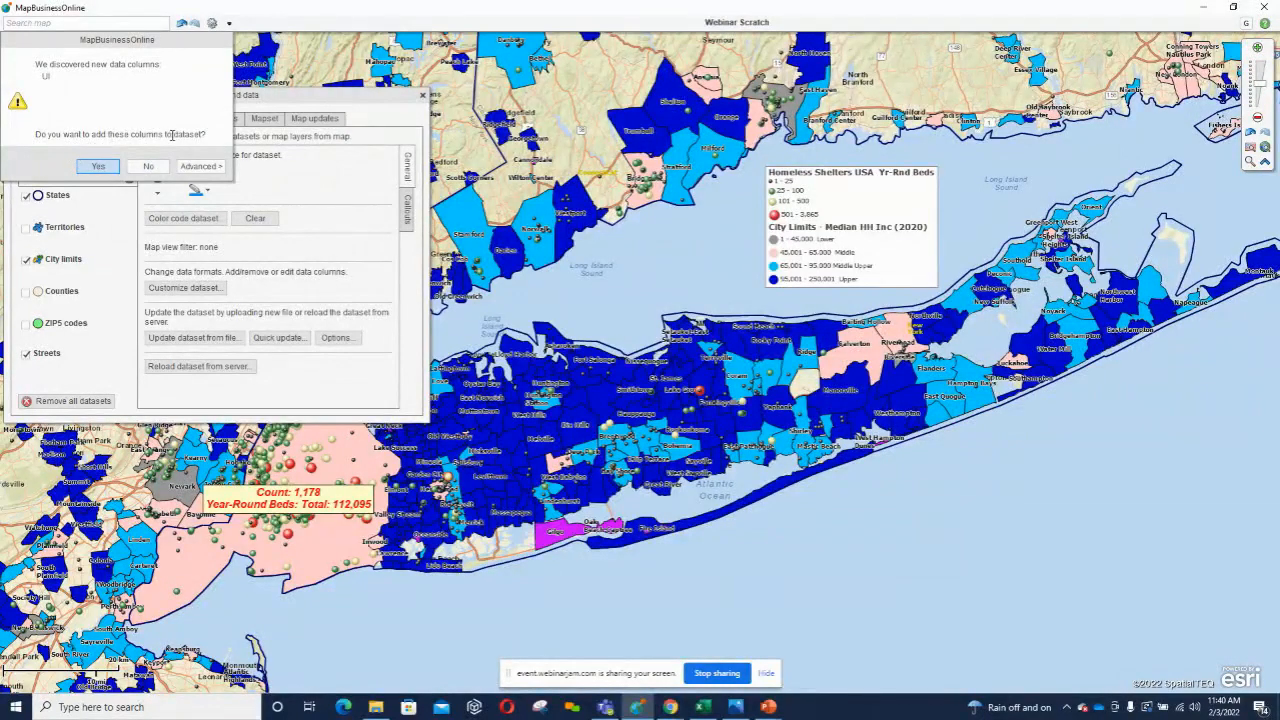
click(150, 168)
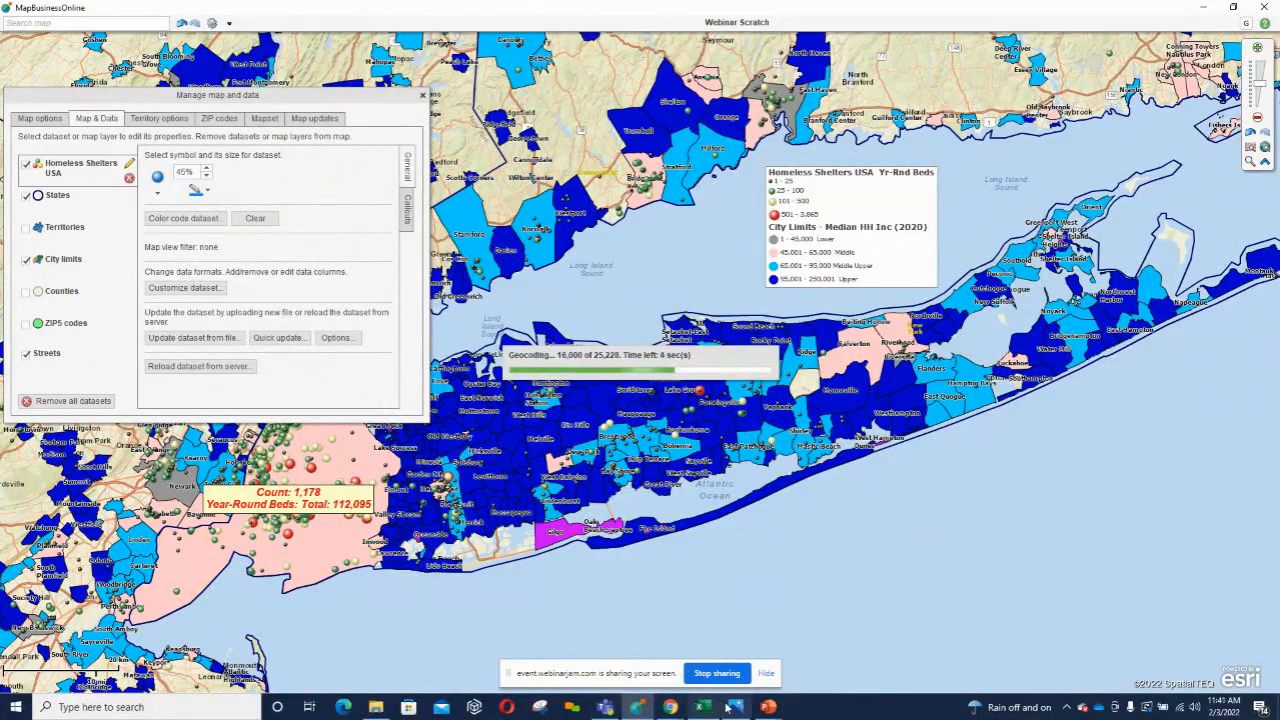
View the county employment map DemoEmploy.PNG in Photos, return to MapBusinessOnline, and dismiss the data update results.
mouse_move(734, 706)
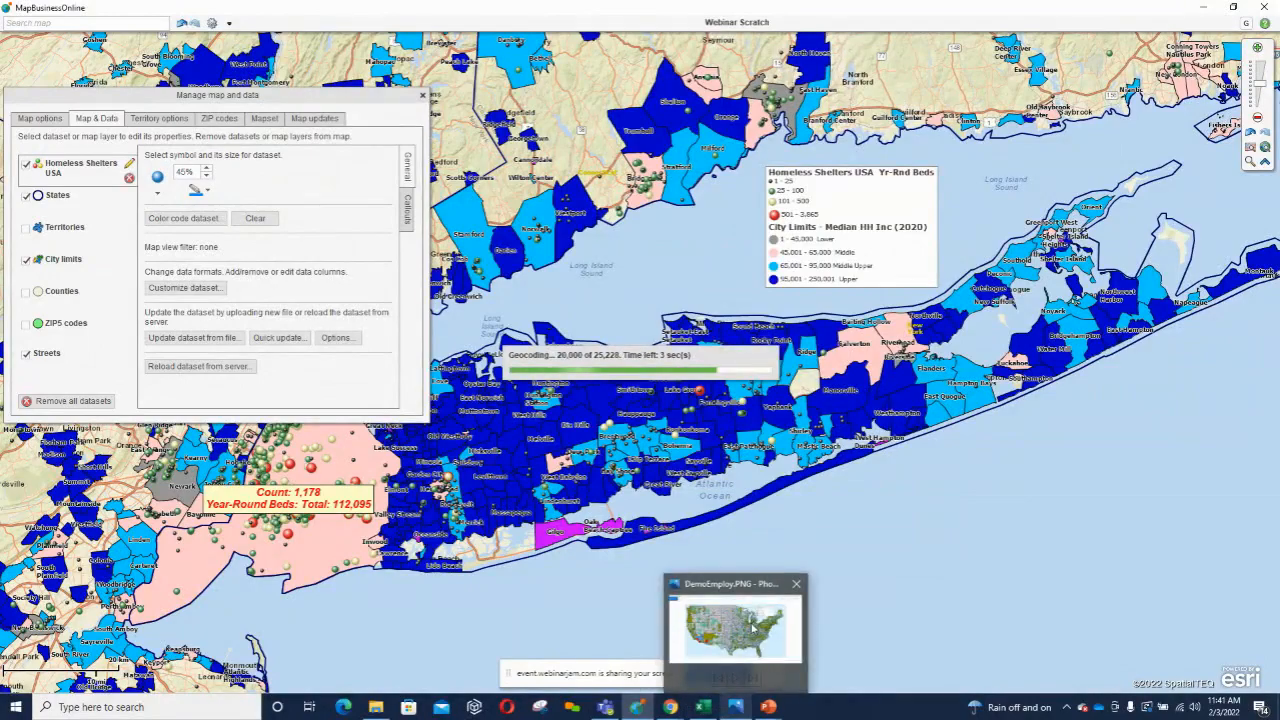
click(734, 706)
mouse_move(832, 54)
mouse_down()
mouse_move(798, 46)
mouse_move(828, 59)
mouse_up()
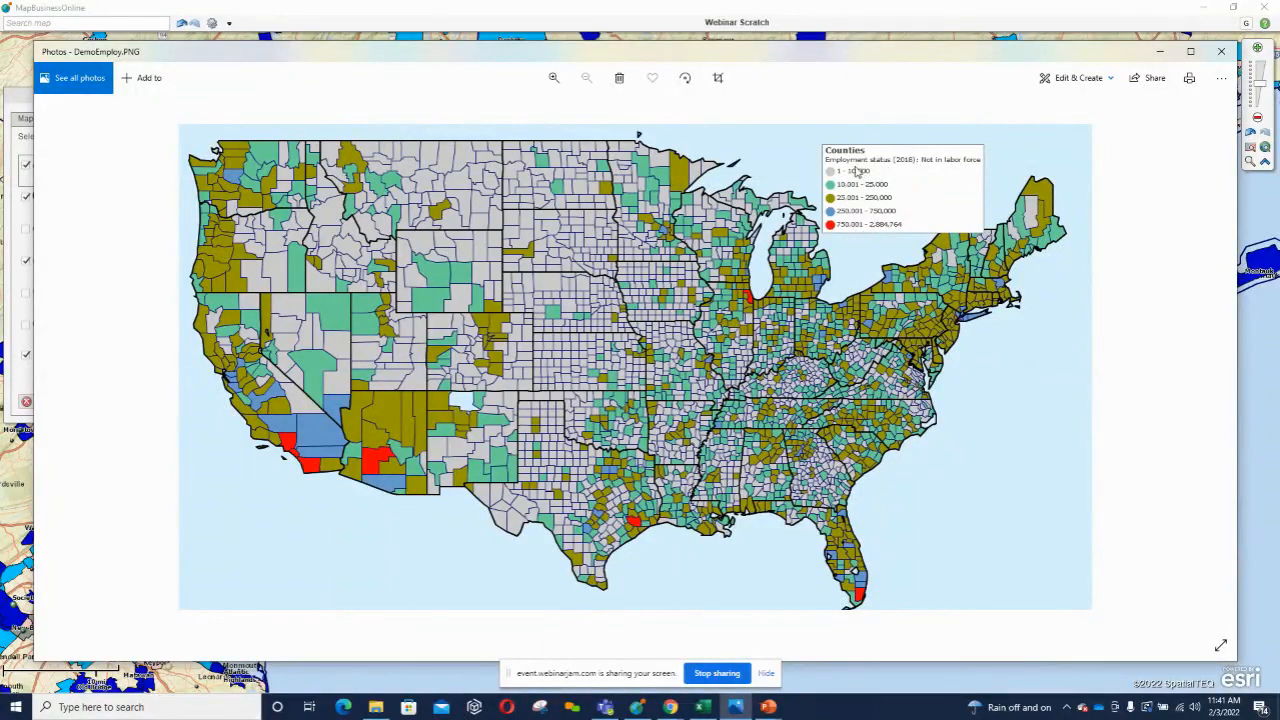
key(ctrl)
click(1252, 370)
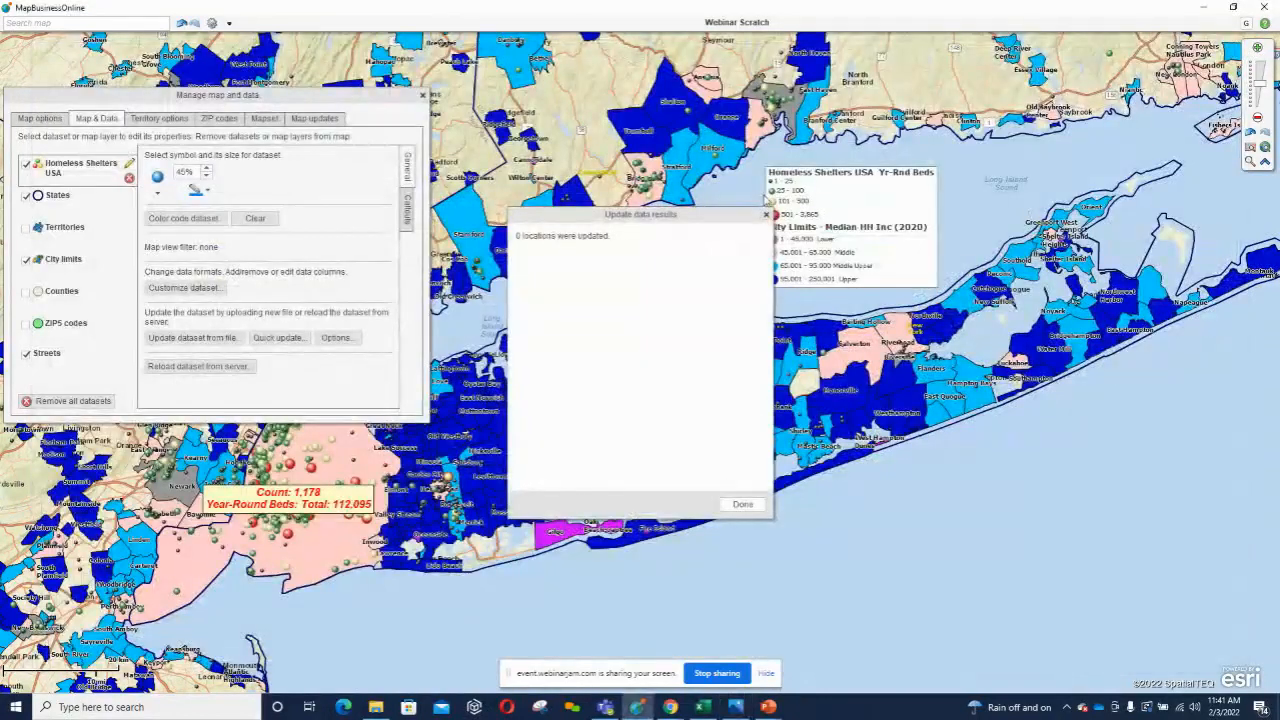
click(742, 504)
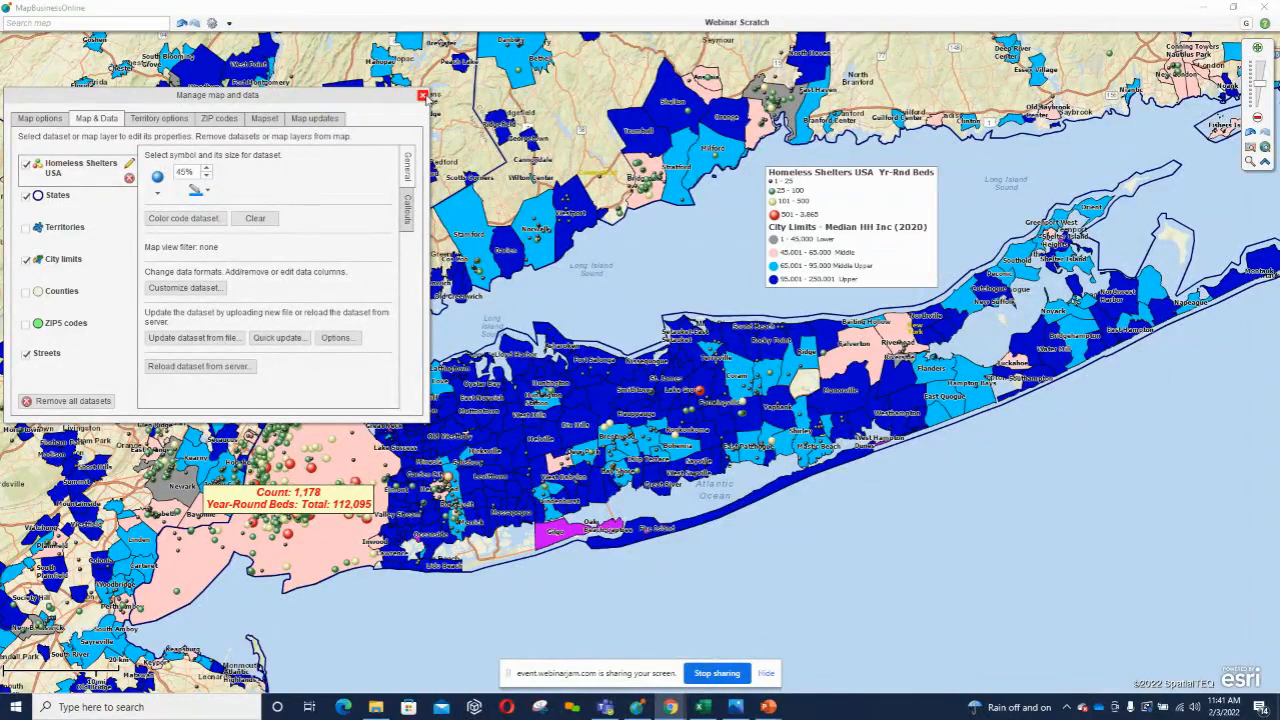
Close the dataset settings, turn on the map title in the map options, and move the title closer to the map's upper edge.
click(422, 96)
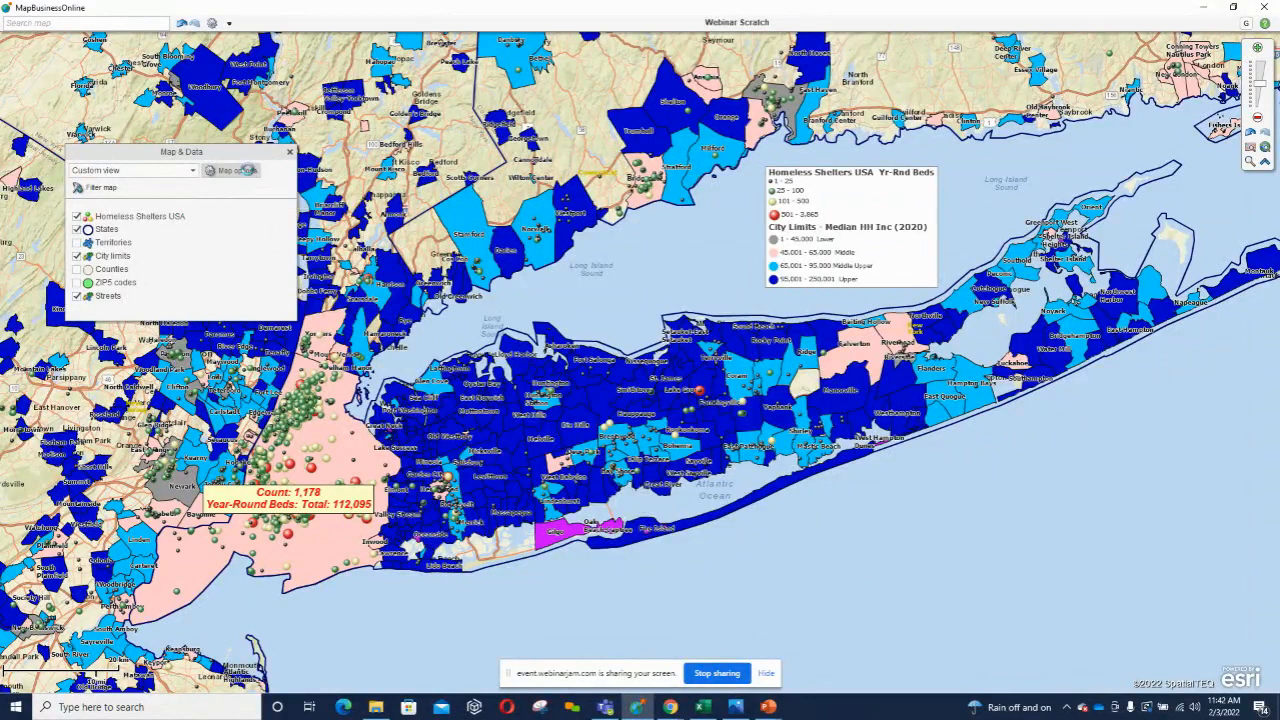
click(238, 171)
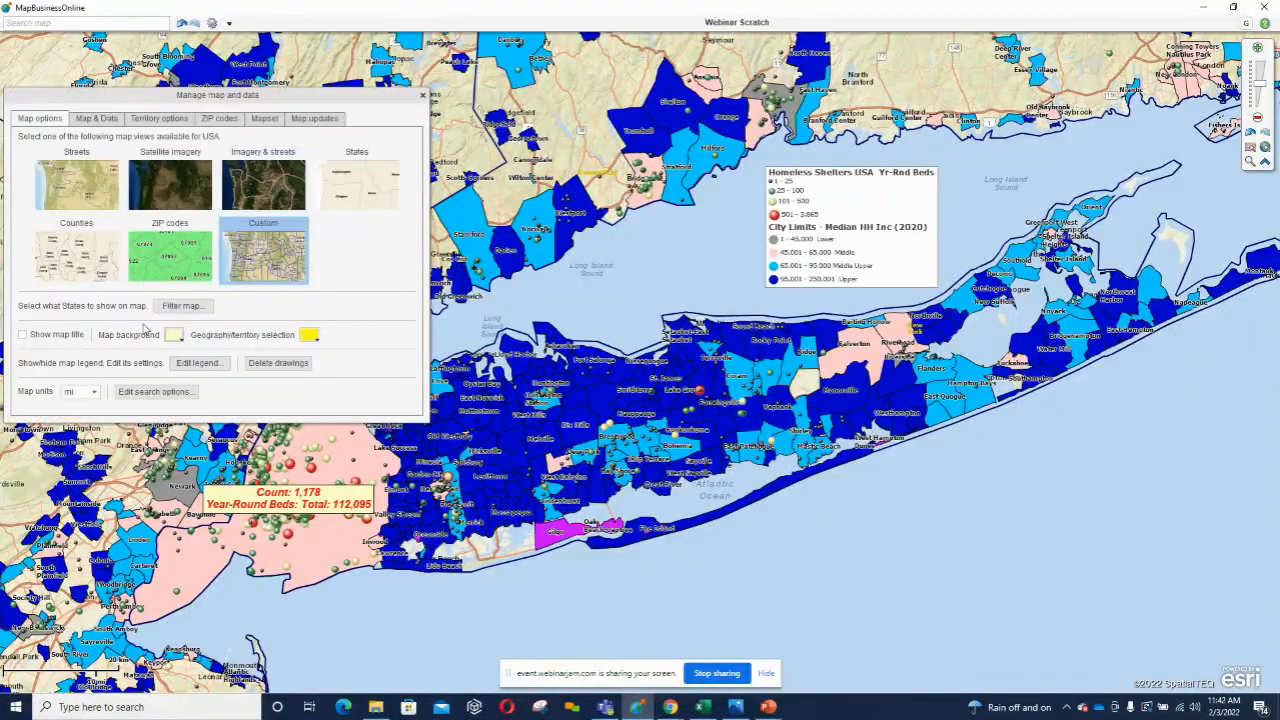
click(23, 336)
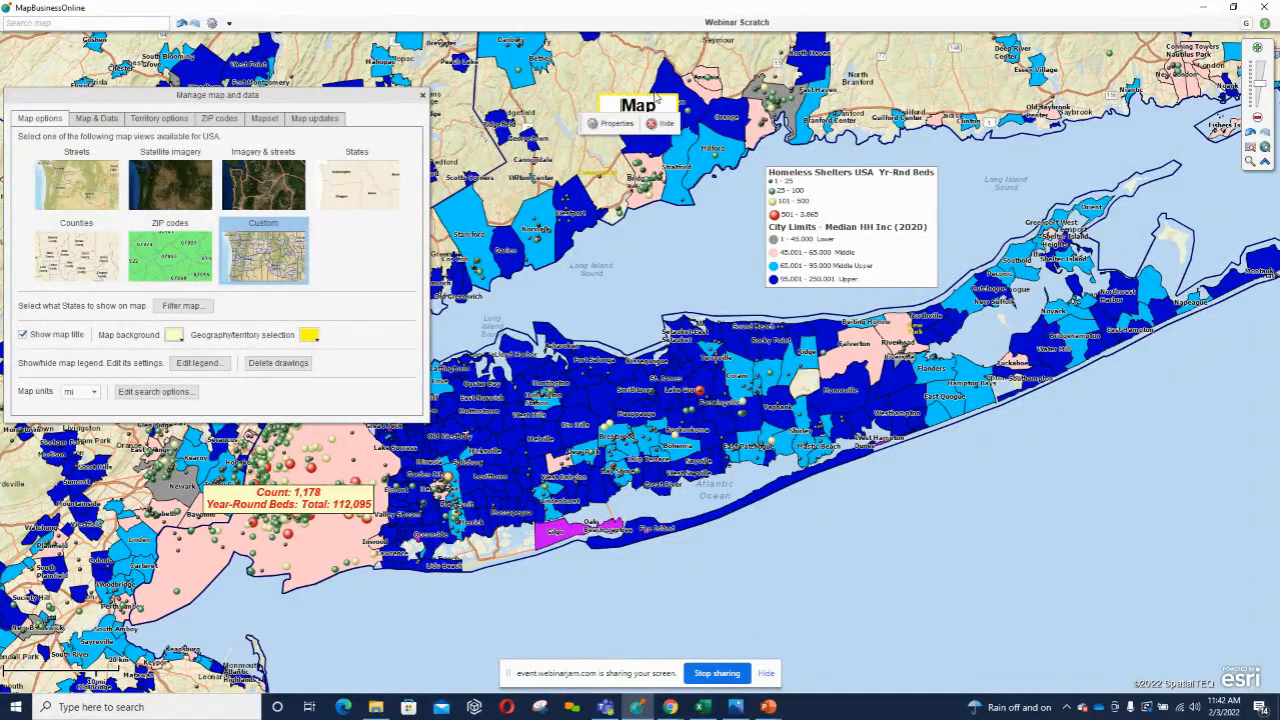
drag(658, 102, 648, 73)
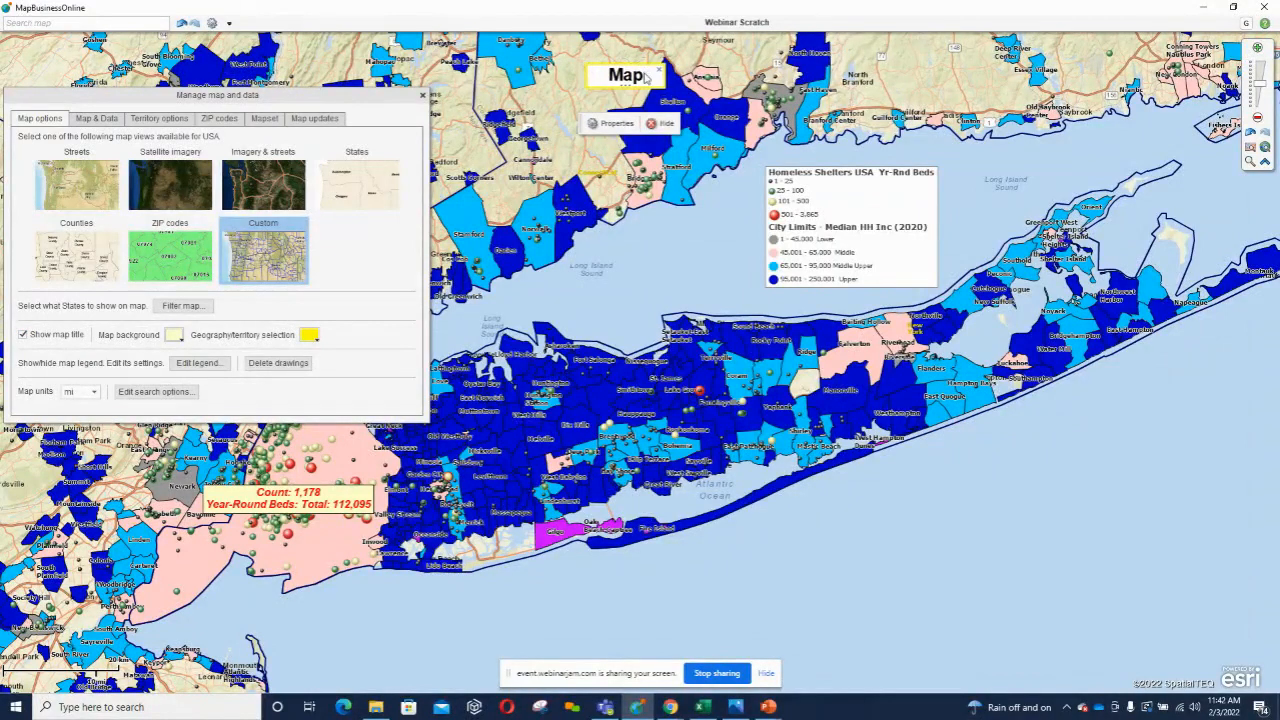
Replace the map title text with "This is Why We Built this Map" and close the map and data management window.
key(BackSpace)
key(BackSpace)
key(BackSpace)
key(BackSpace)
drag(641, 82, 609, 76)
text(This is)
key(BackSpace)
key(BackSpace)
key(BackSpace)
key(BackSpace)
key(BackSpace)
key(BackSpace)
key(BackSpace)
text(Why We Built this Map)
key(Return)
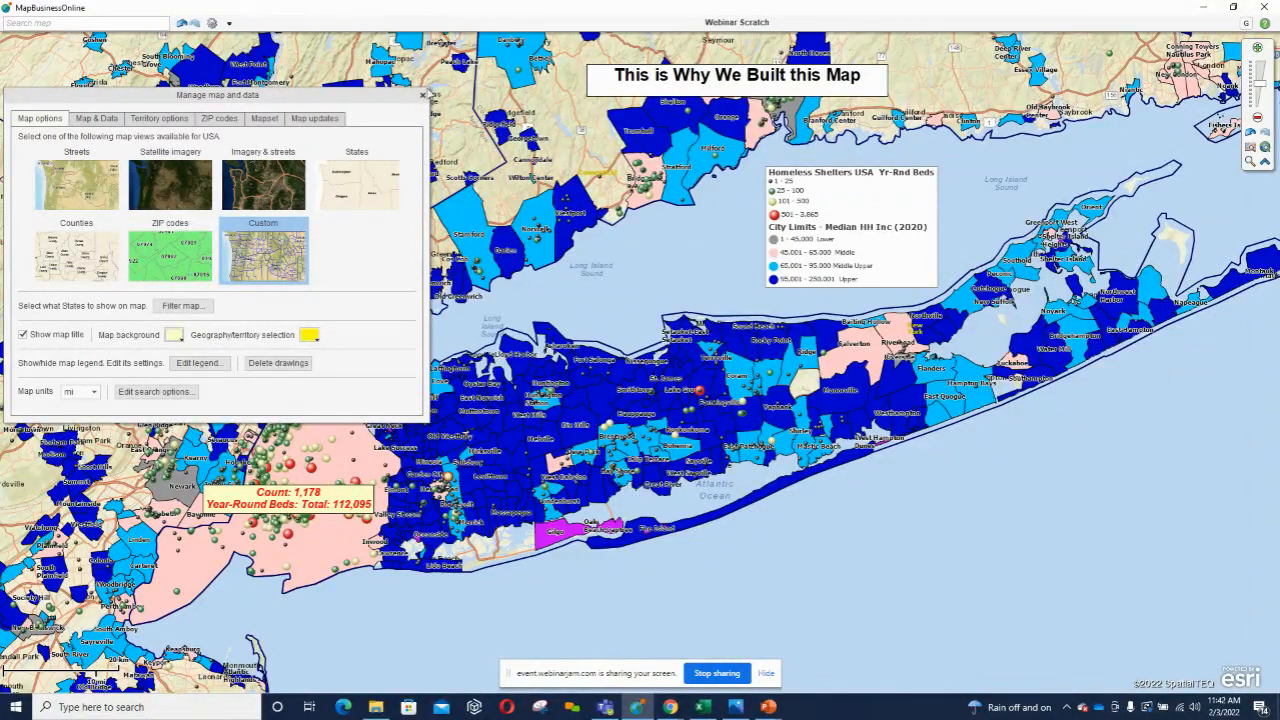
click(422, 95)
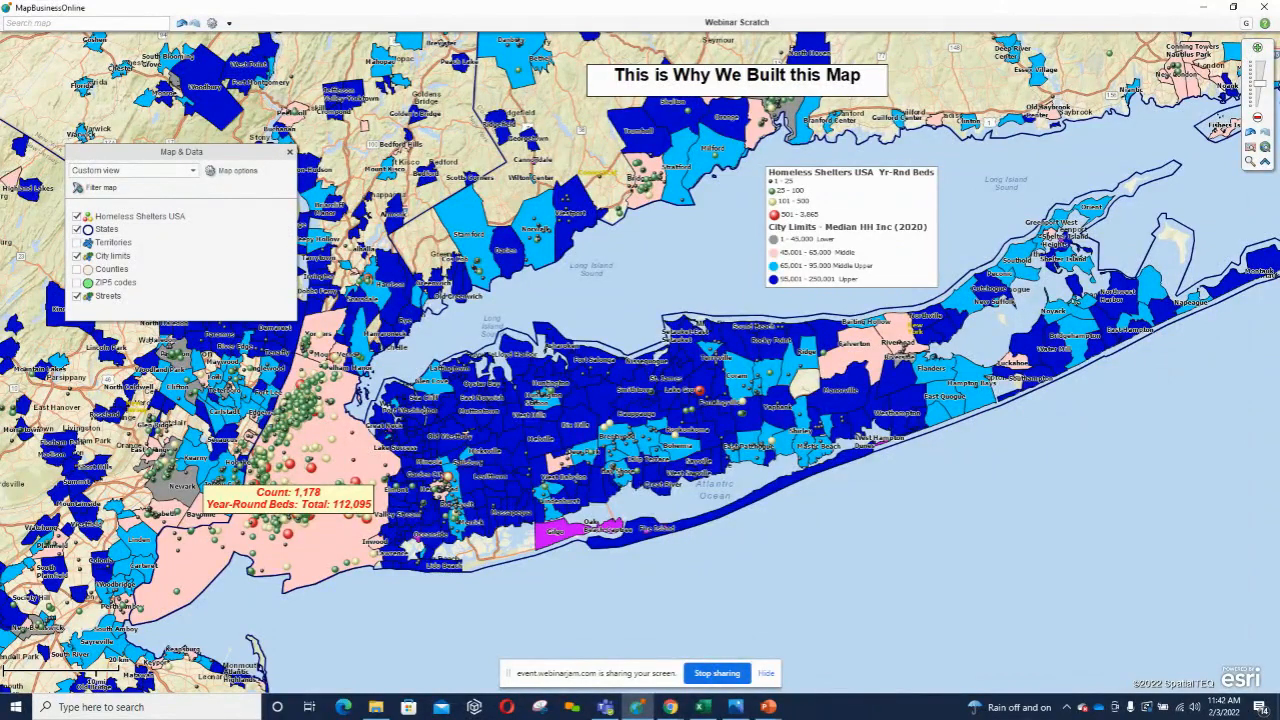
Switch to the Chrome browser.
click(670, 707)
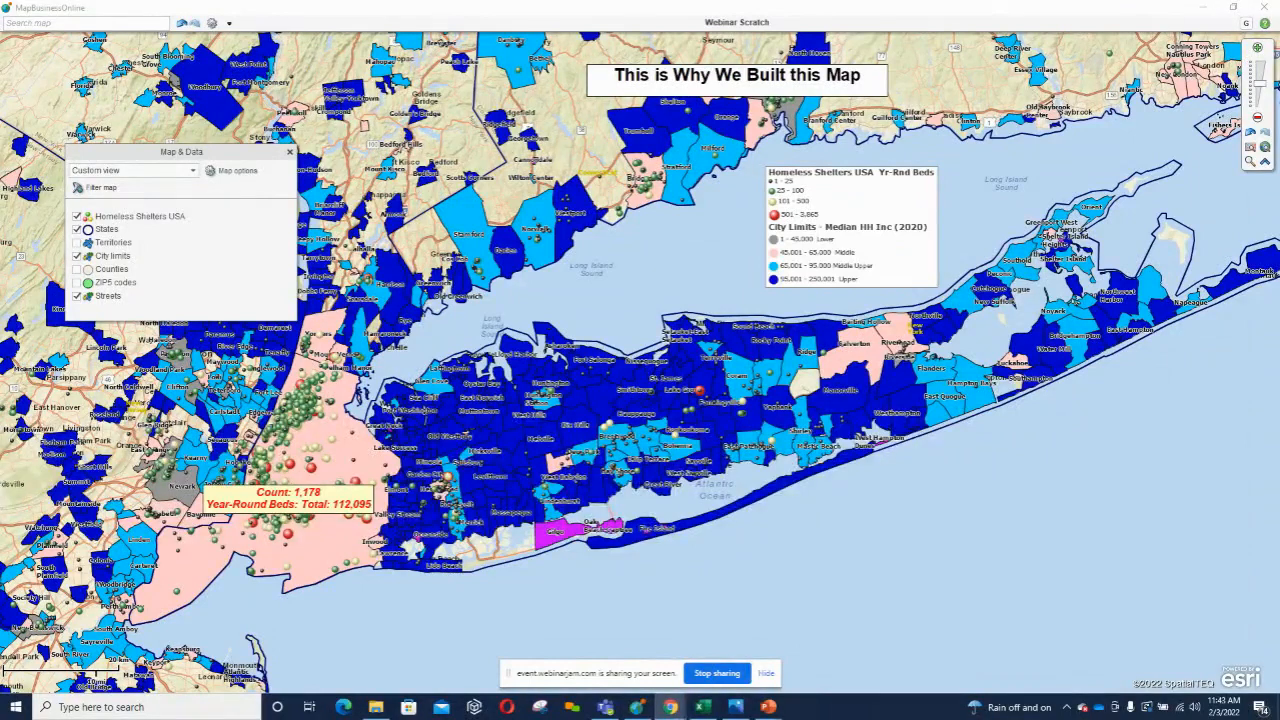